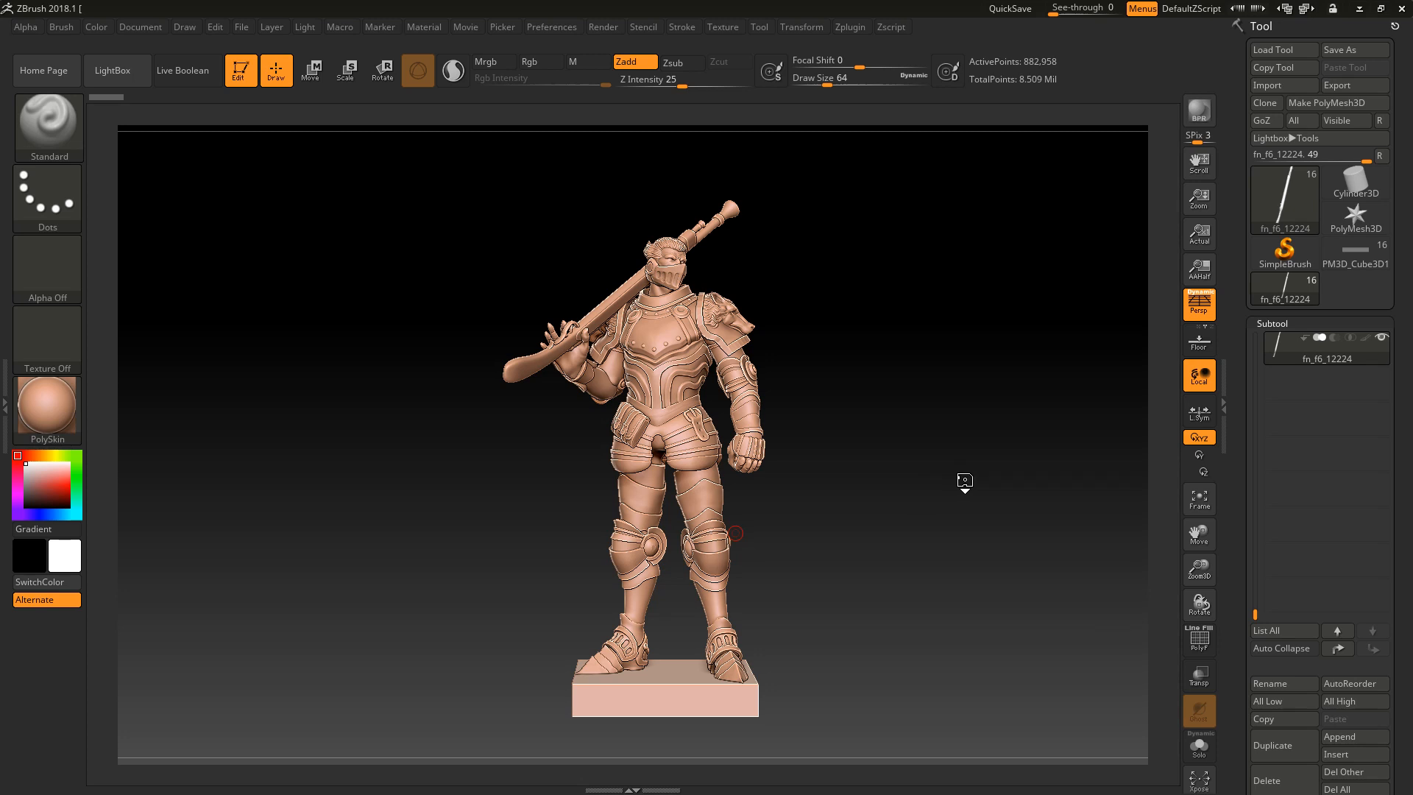
Switch to Move mode with the gizmo and make the head subtool fn_f6_1222333 active.
mouse_move(968, 480)
left_mouse_down()
mouse_move(933, 521)
mouse_move(952, 524)
mouse_move(921, 584)
mouse_move(924, 554)
left_mouse_up()
left_click_drag(1249, 617, 1275, 321)
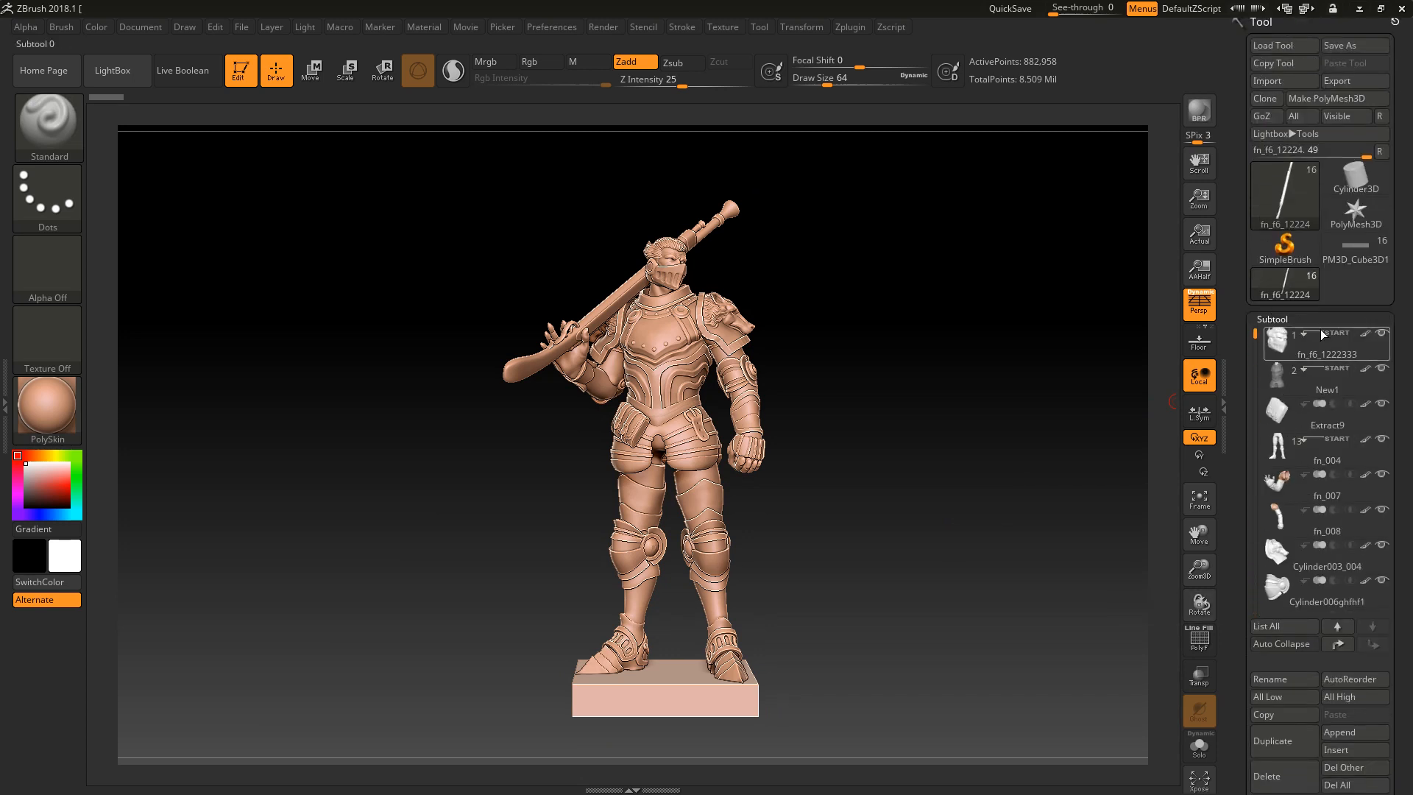
mouse_move(1308, 337)
left_click(1305, 440)
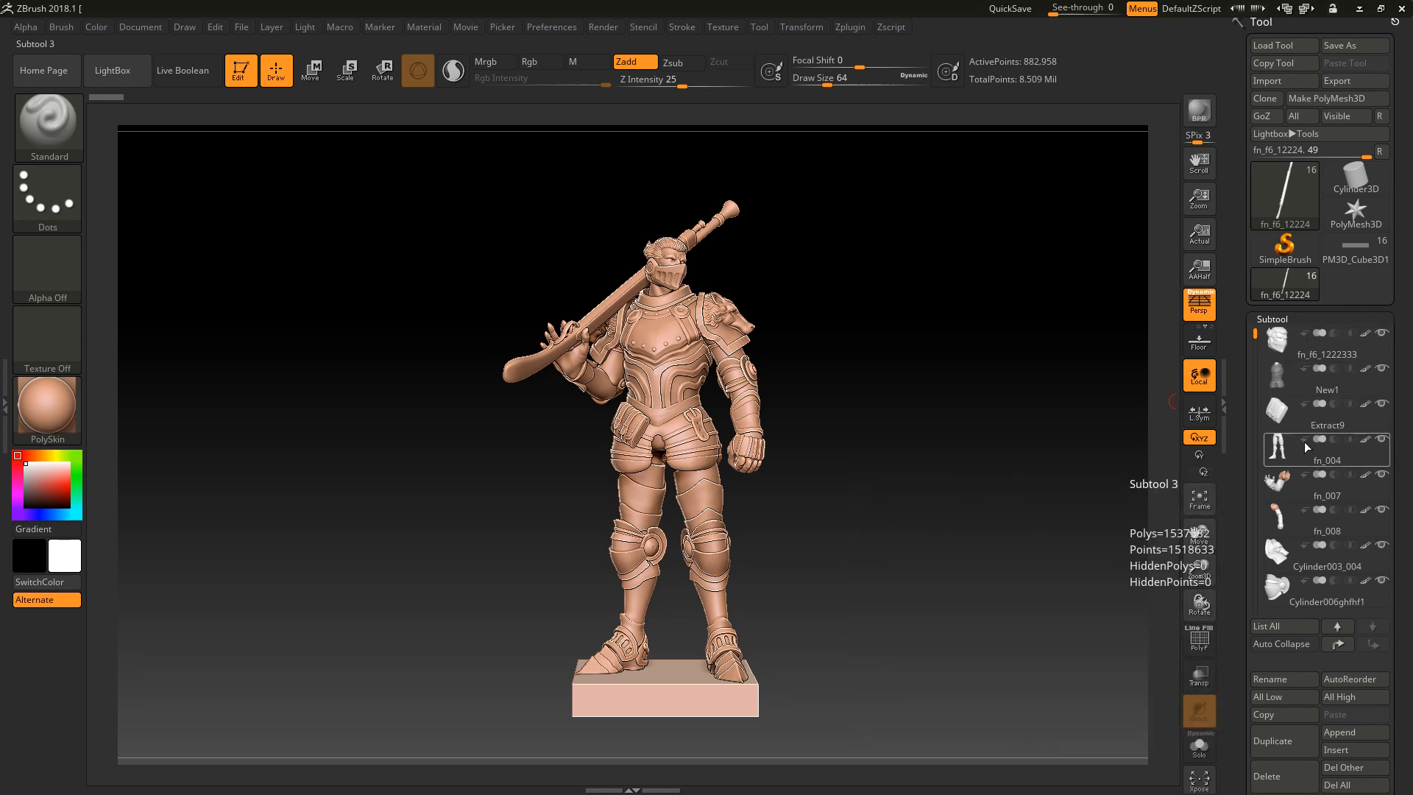
left_click(326, 75)
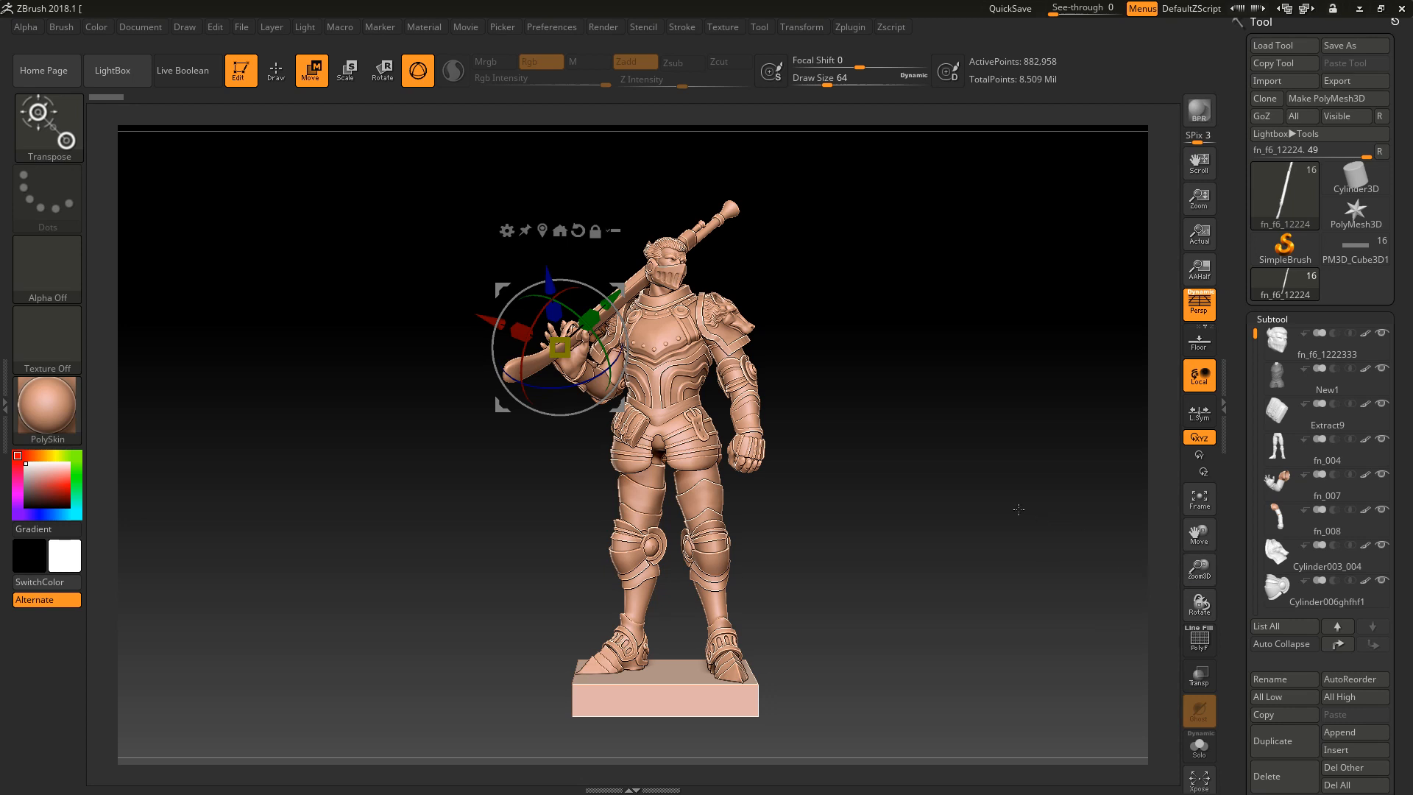
mouse_move(1284, 407)
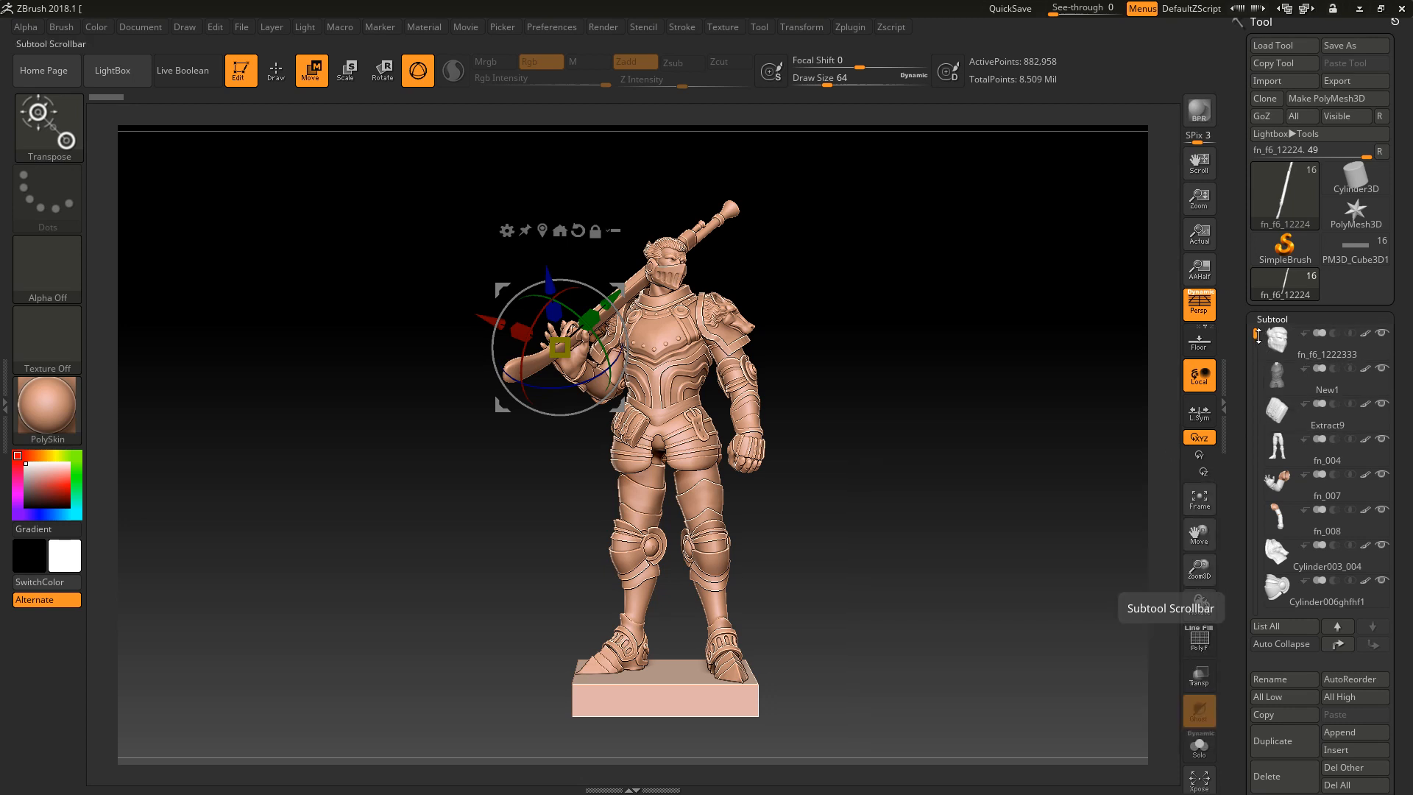
left_click_drag(1257, 336, 1284, 312)
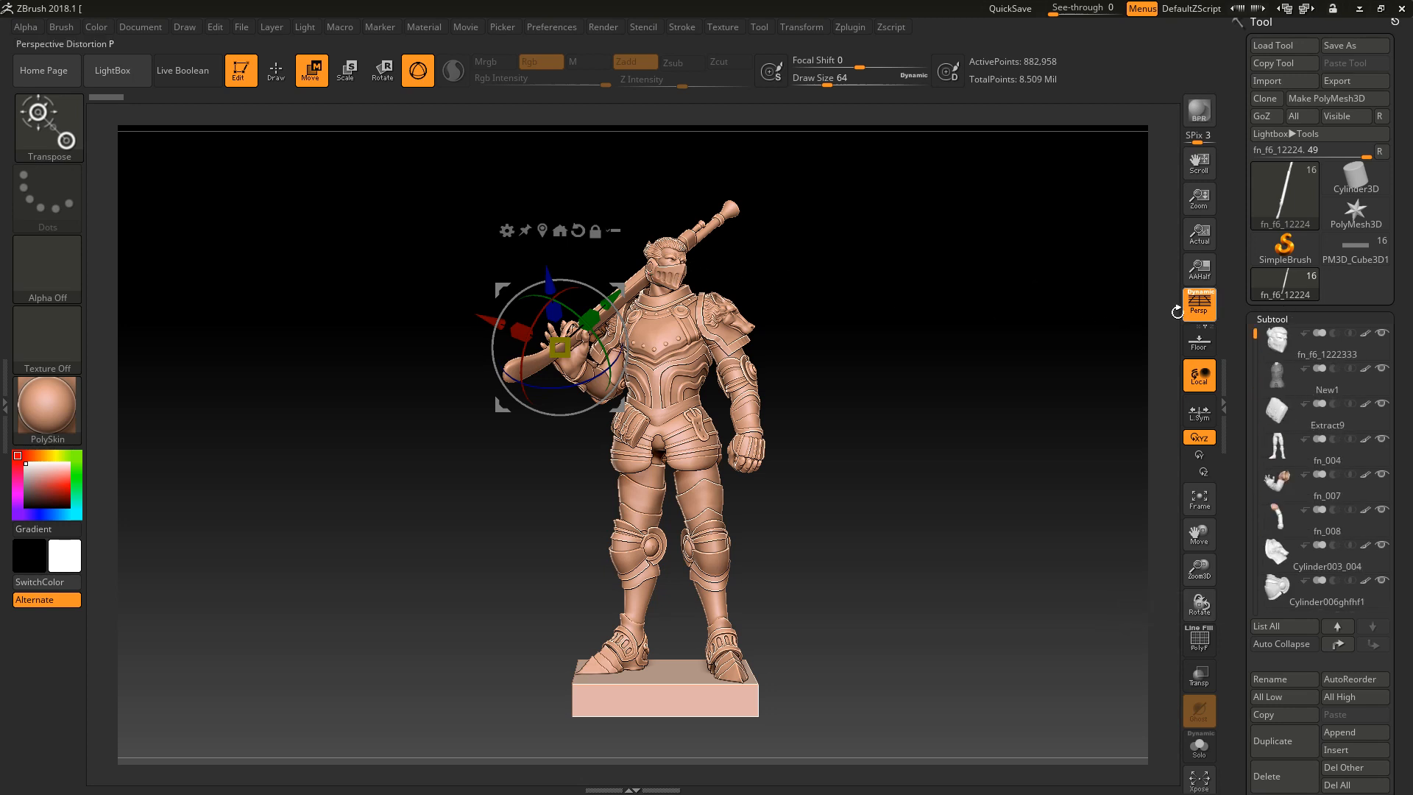
left_click(1368, 347)
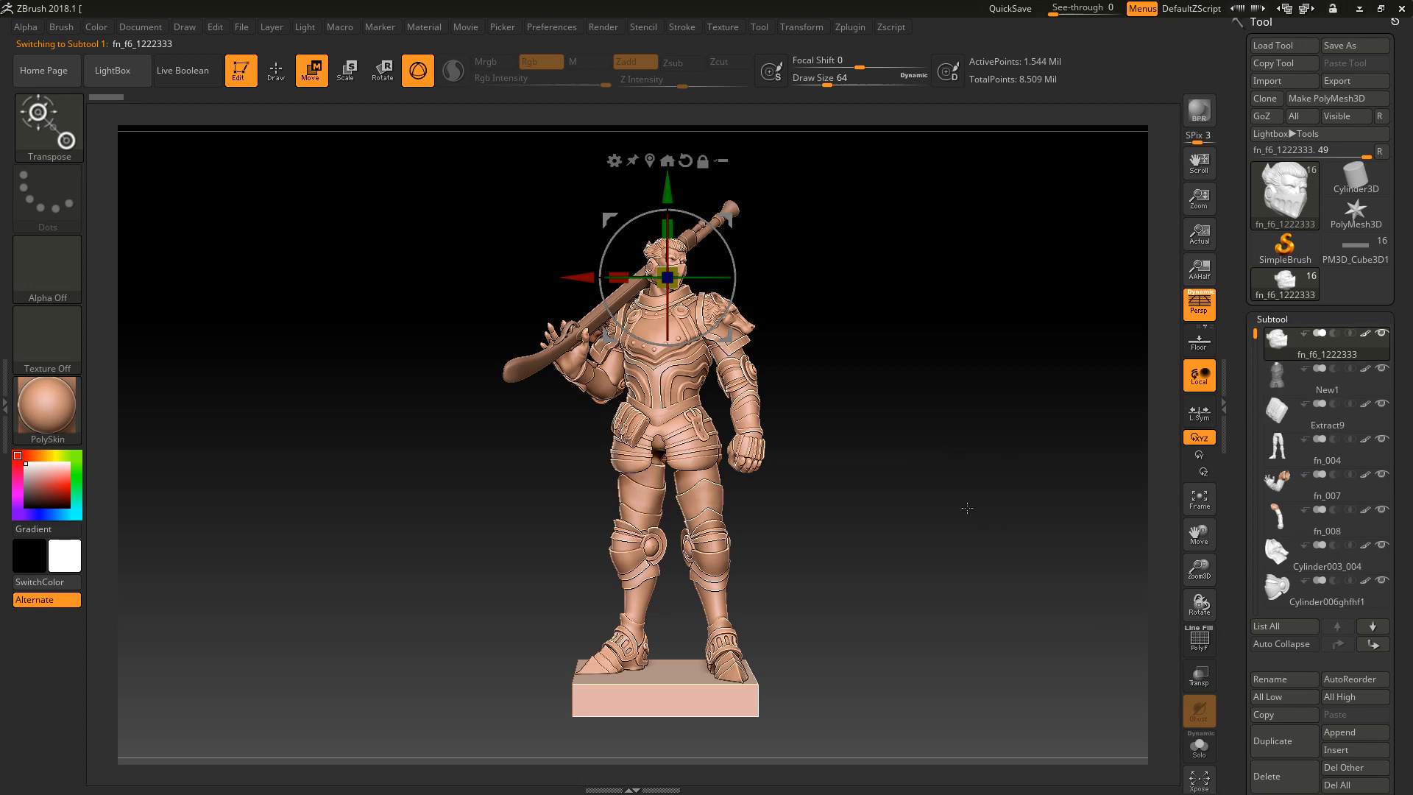
Return to Draw mode and turn off perspective distortion for the view of the knight.
left_click_drag(968, 508, 881, 517)
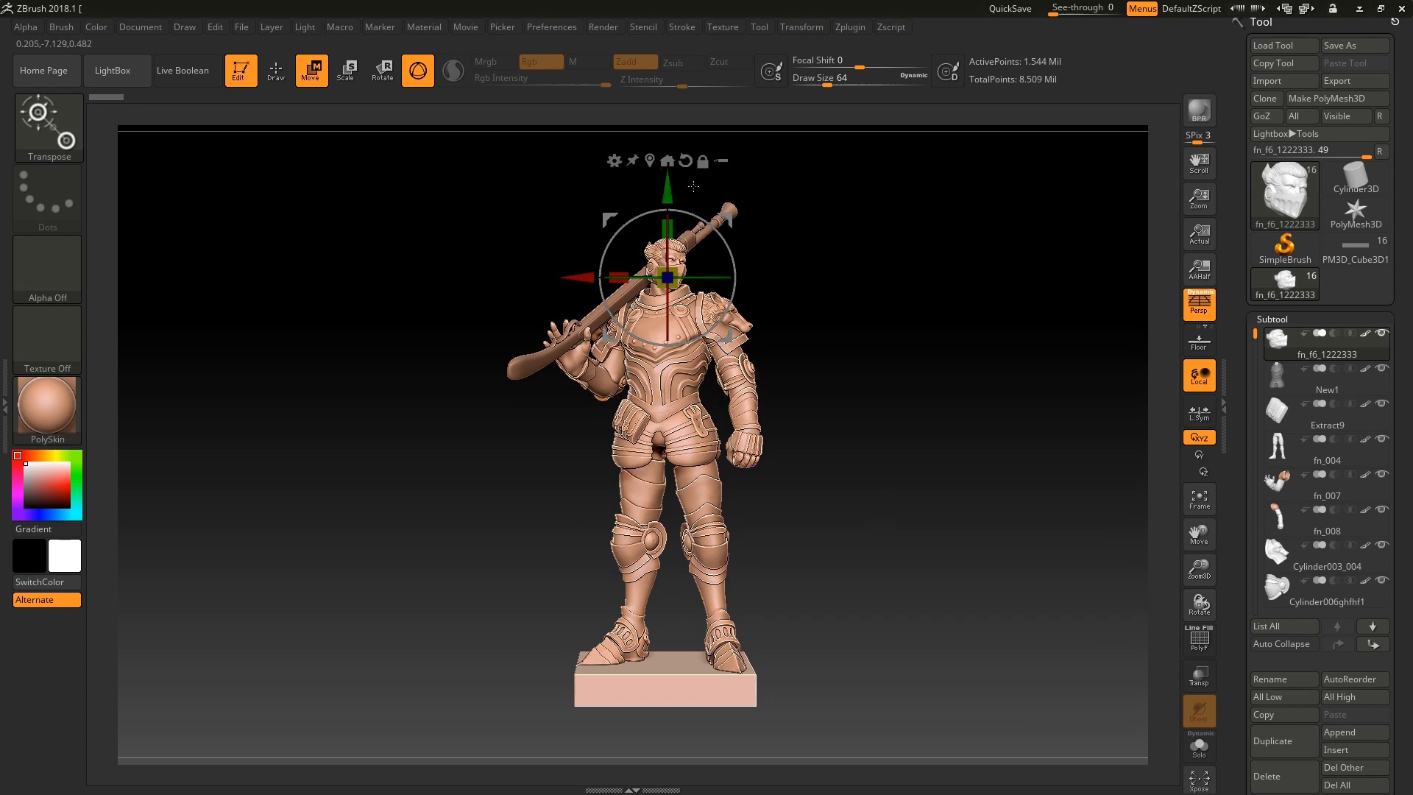
left_click(273, 73)
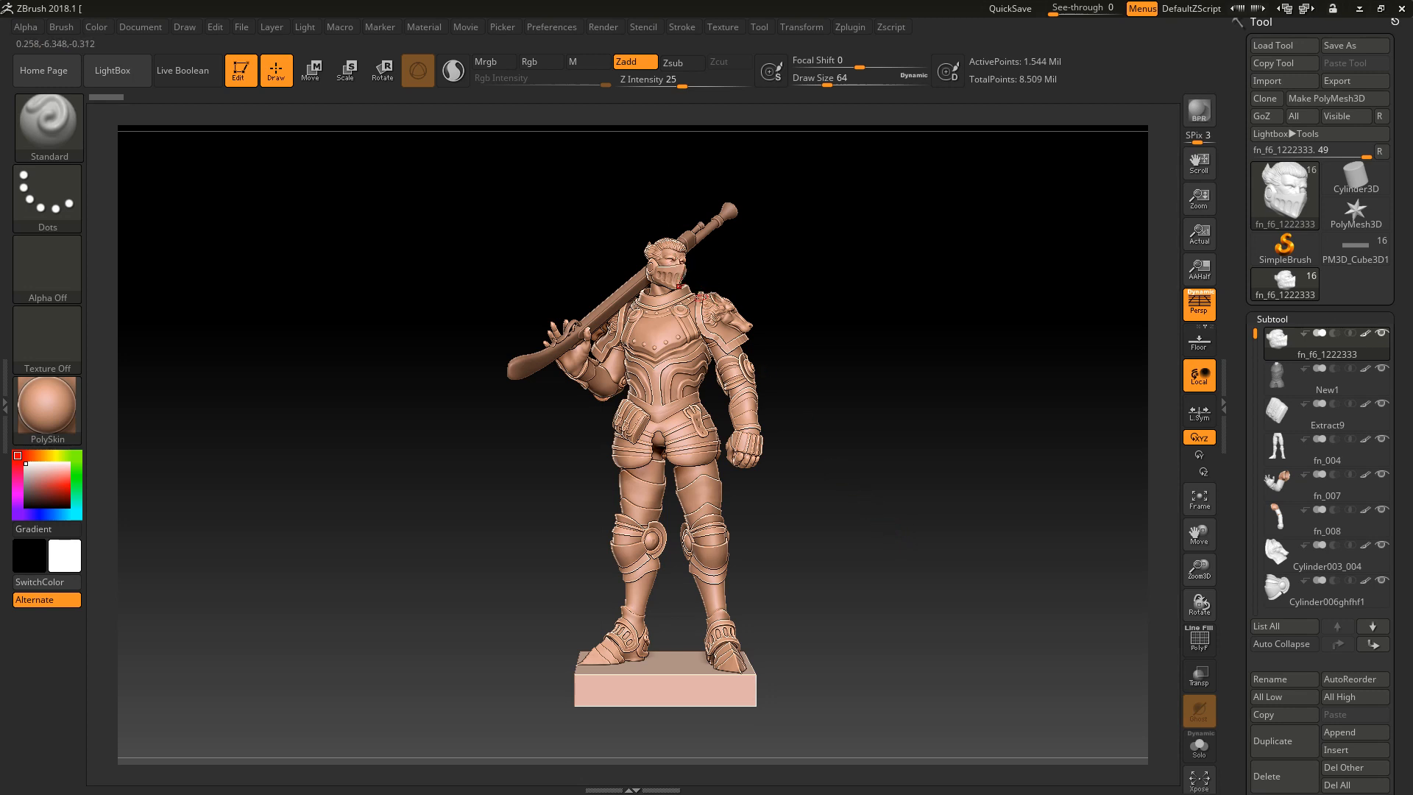
left_click_drag(926, 604, 890, 595)
left_click(1197, 307)
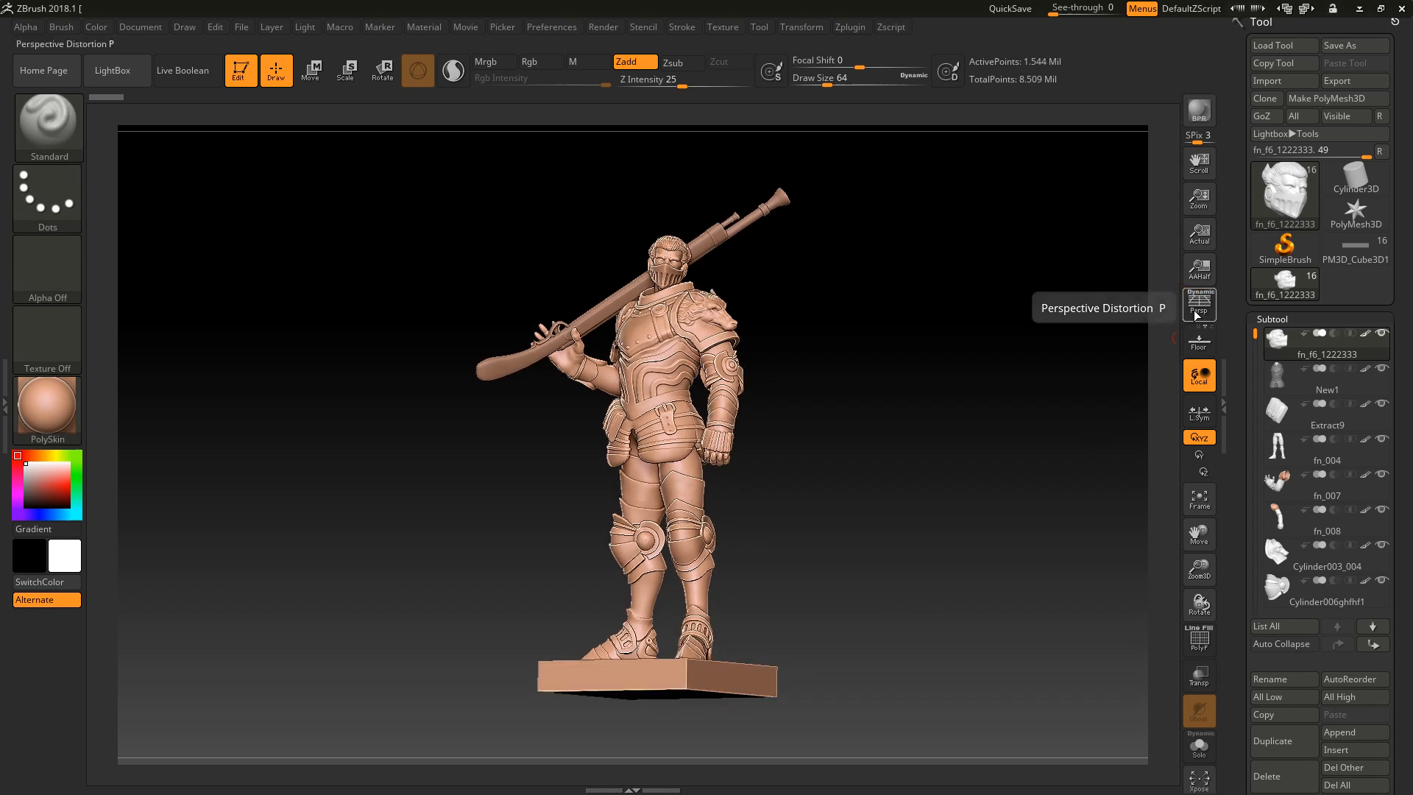
left_click_drag(821, 574, 819, 582)
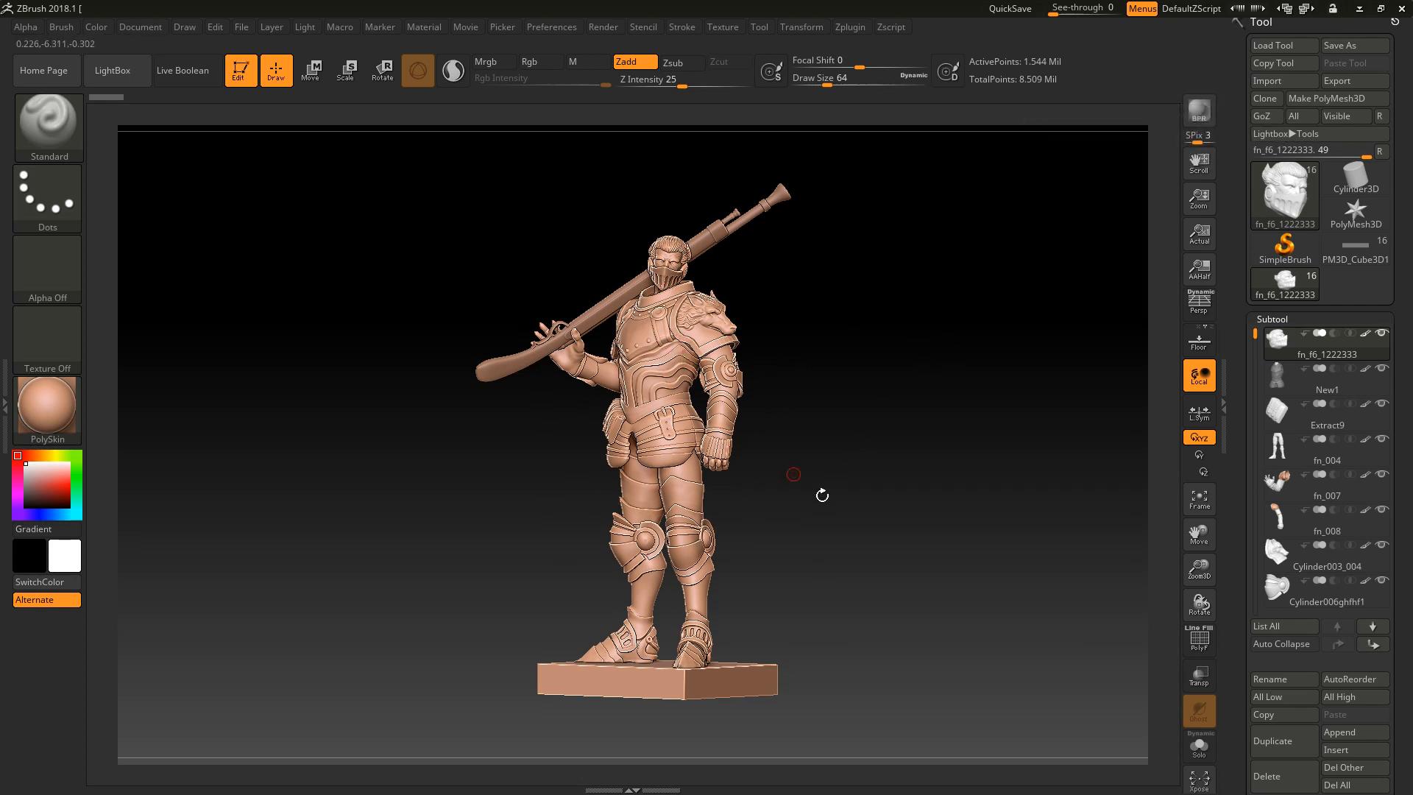
left_click_drag(857, 510, 891, 508)
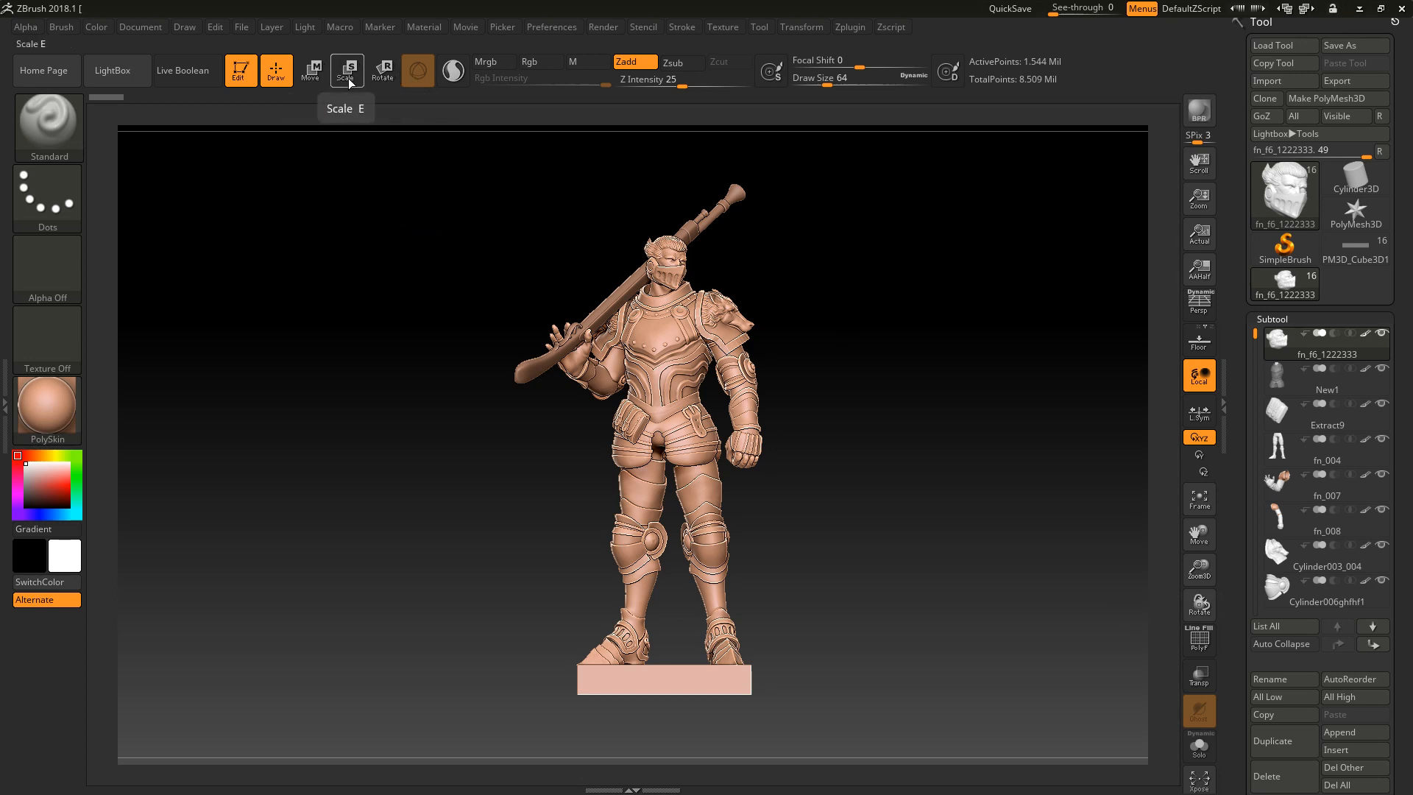
Switch to Rotate mode and try out the classic transpose line on the figure in place of the gizmo.
left_click(324, 82)
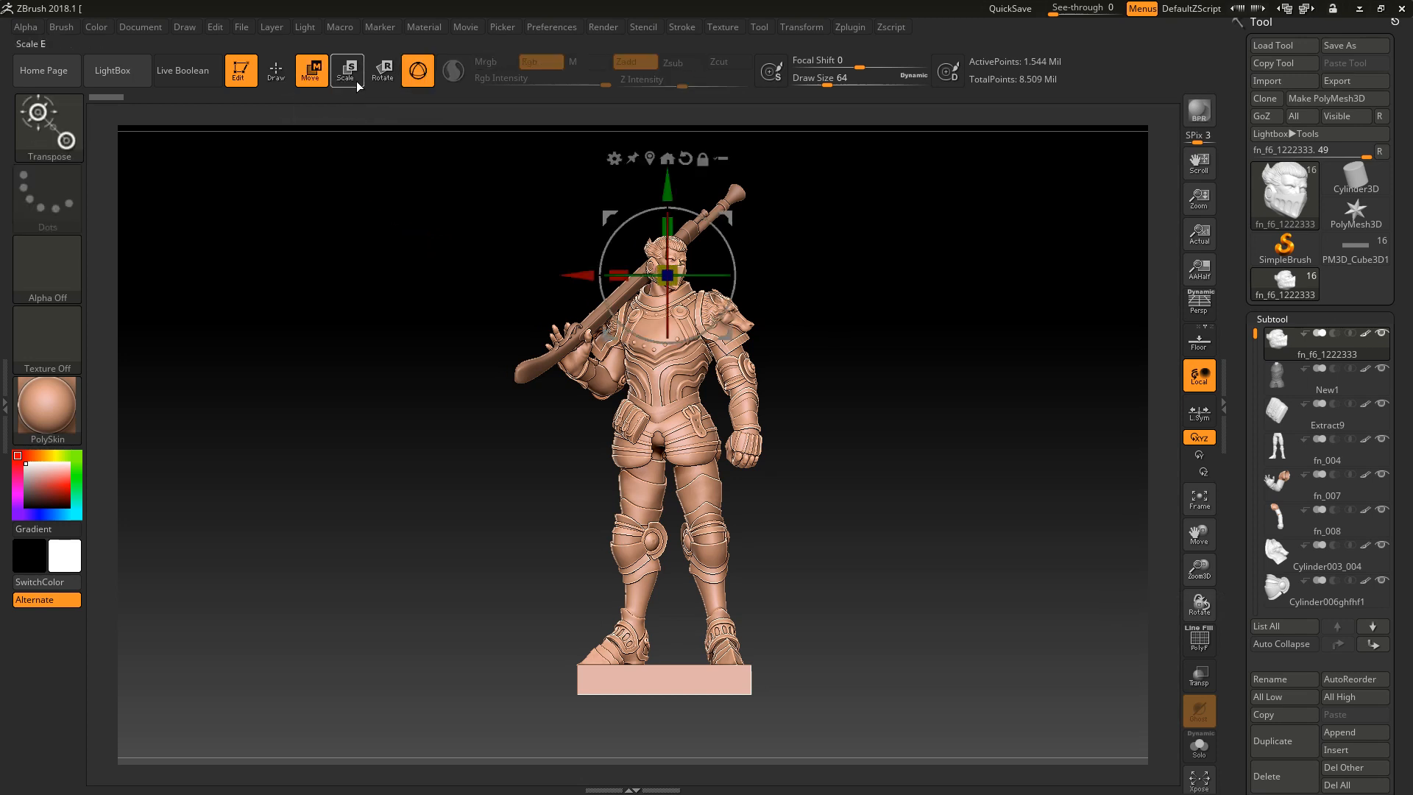
left_click(357, 81)
left_click(387, 83)
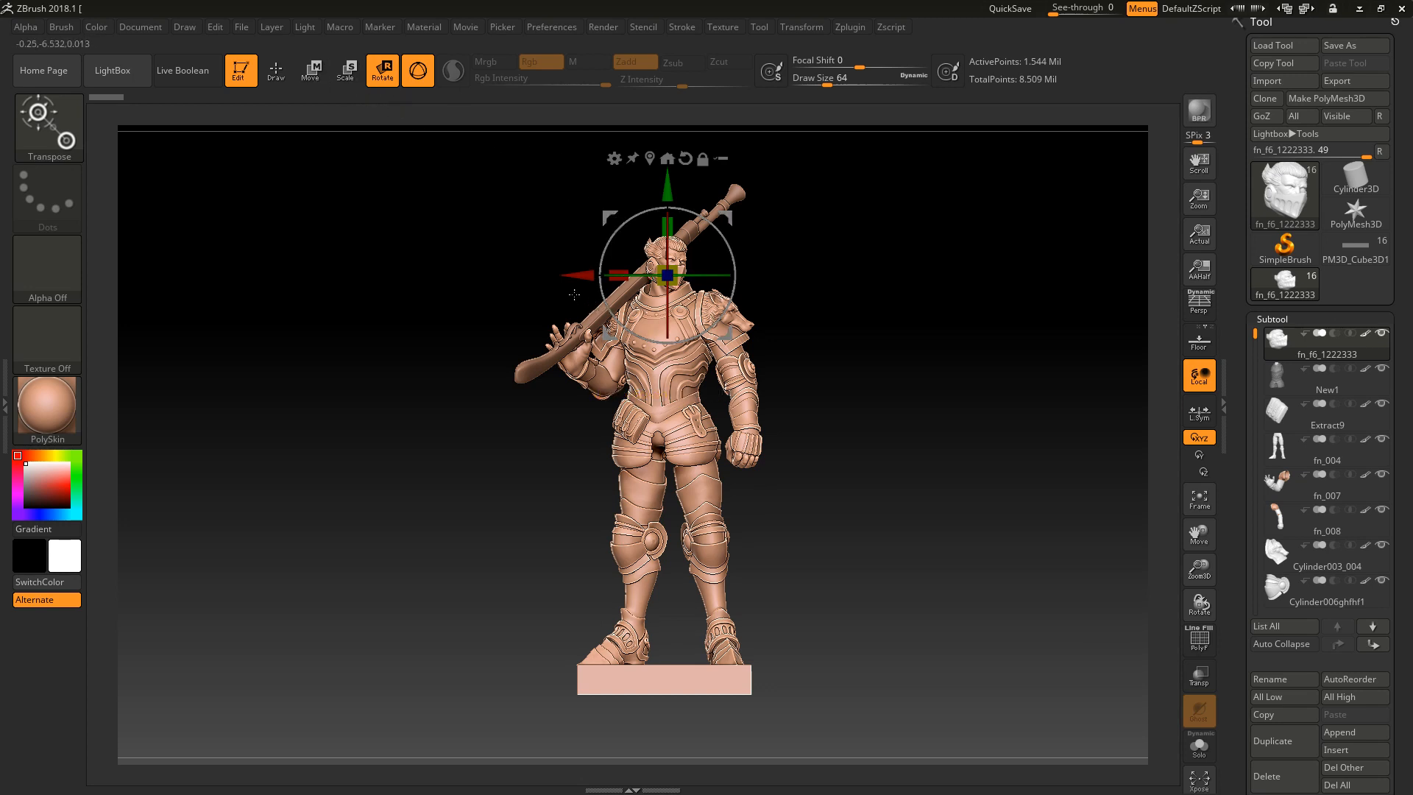
left_click(426, 79)
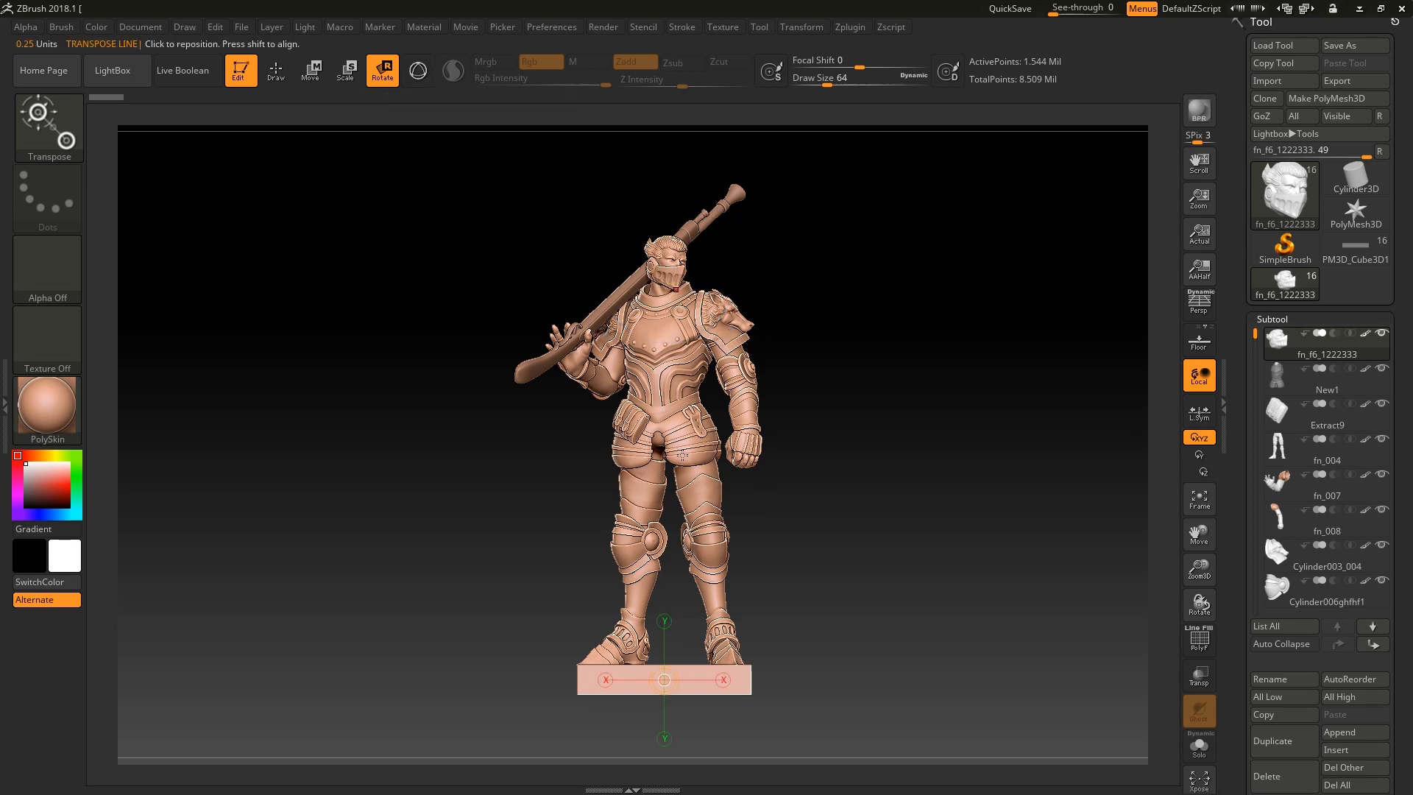
left_click_drag(819, 356, 627, 231)
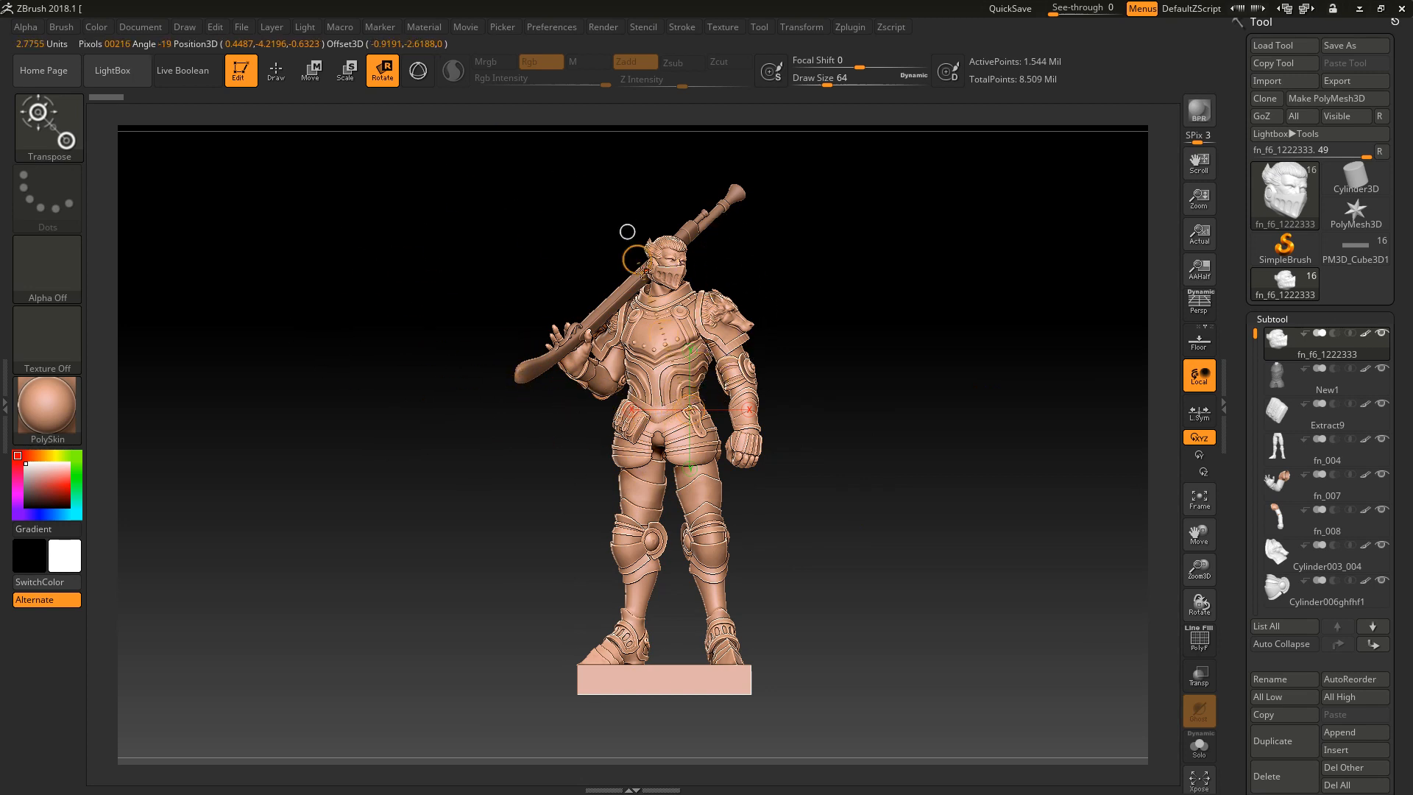
left_click(416, 74)
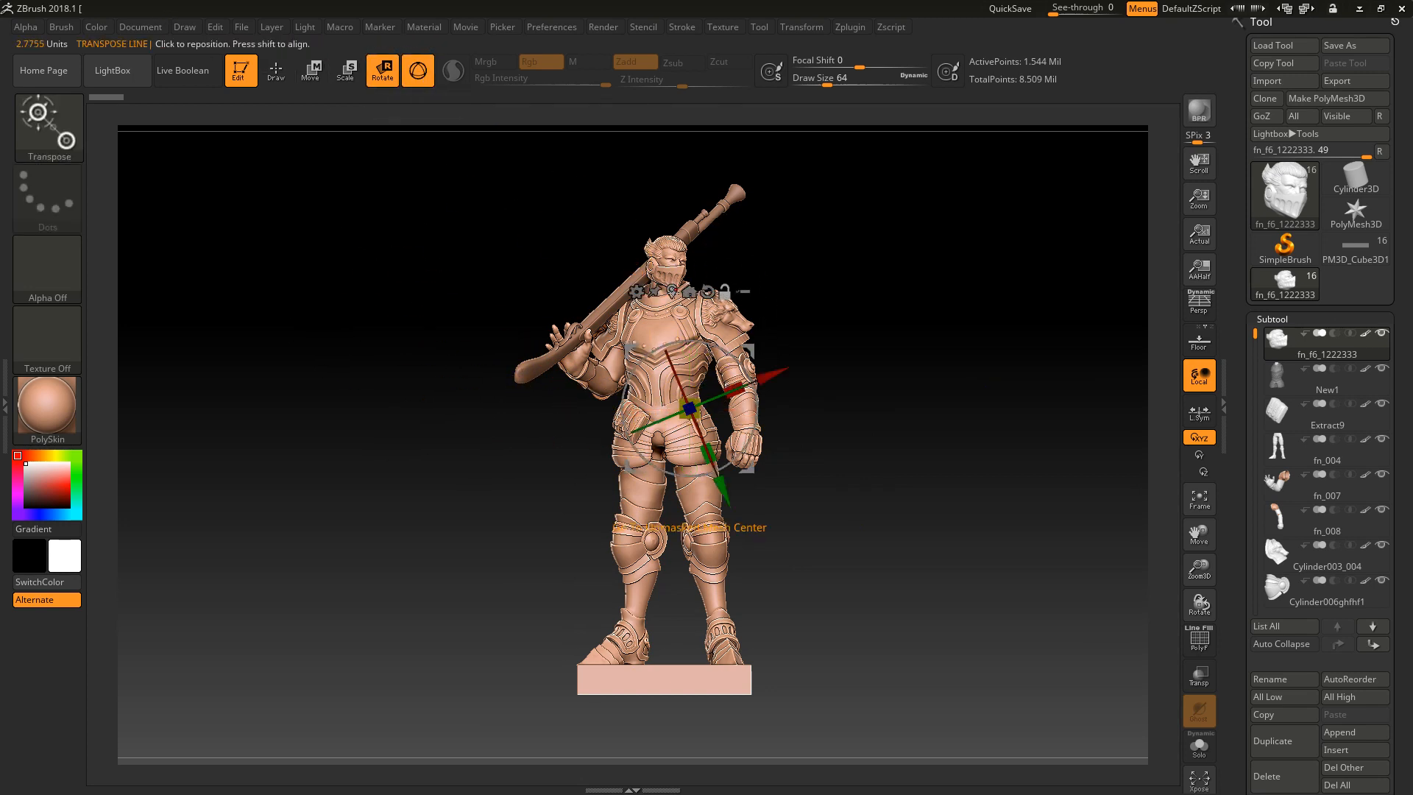
Reposition the gizmo upright on the knight's head and switch to Move mode.
left_click(671, 289, "alt")
left_click(665, 145)
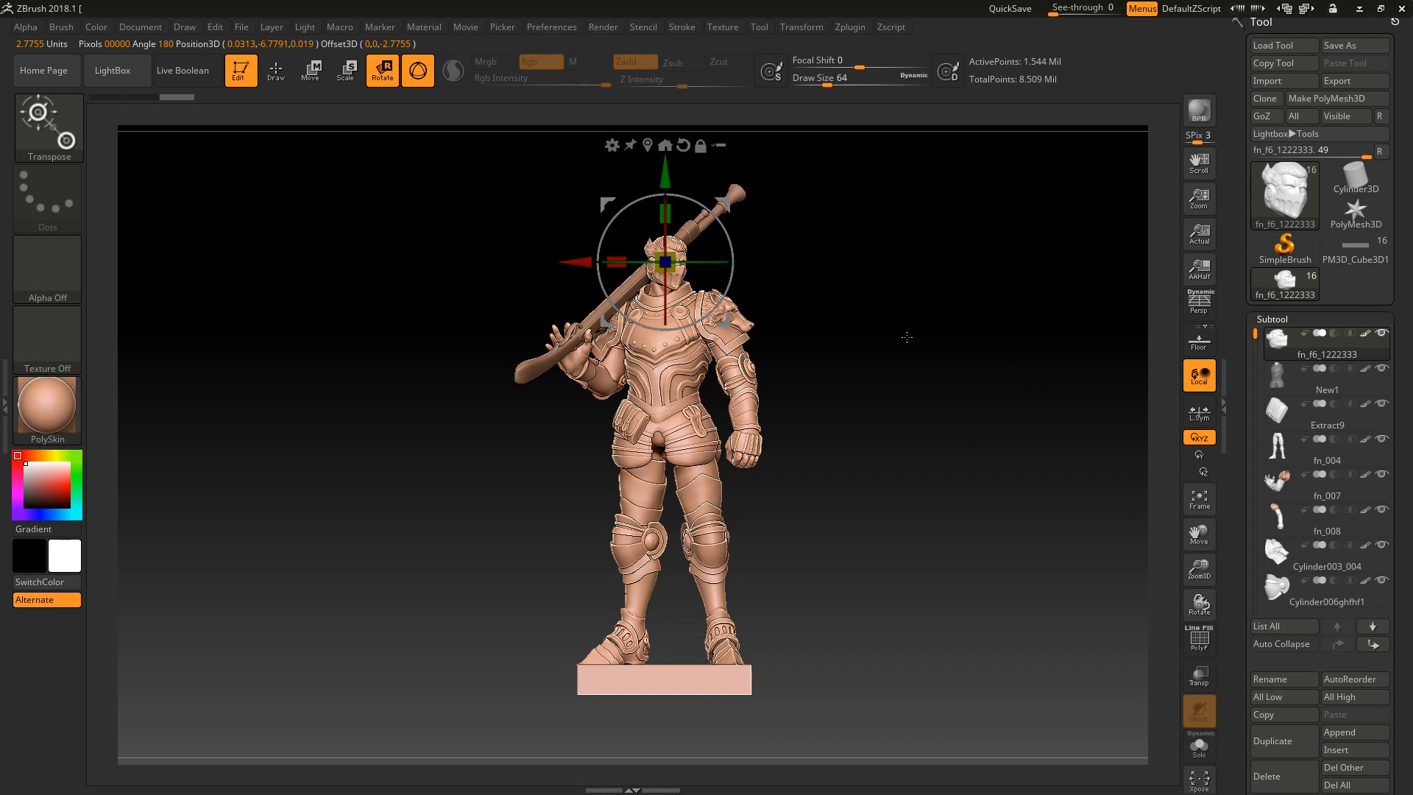
left_click(310, 71)
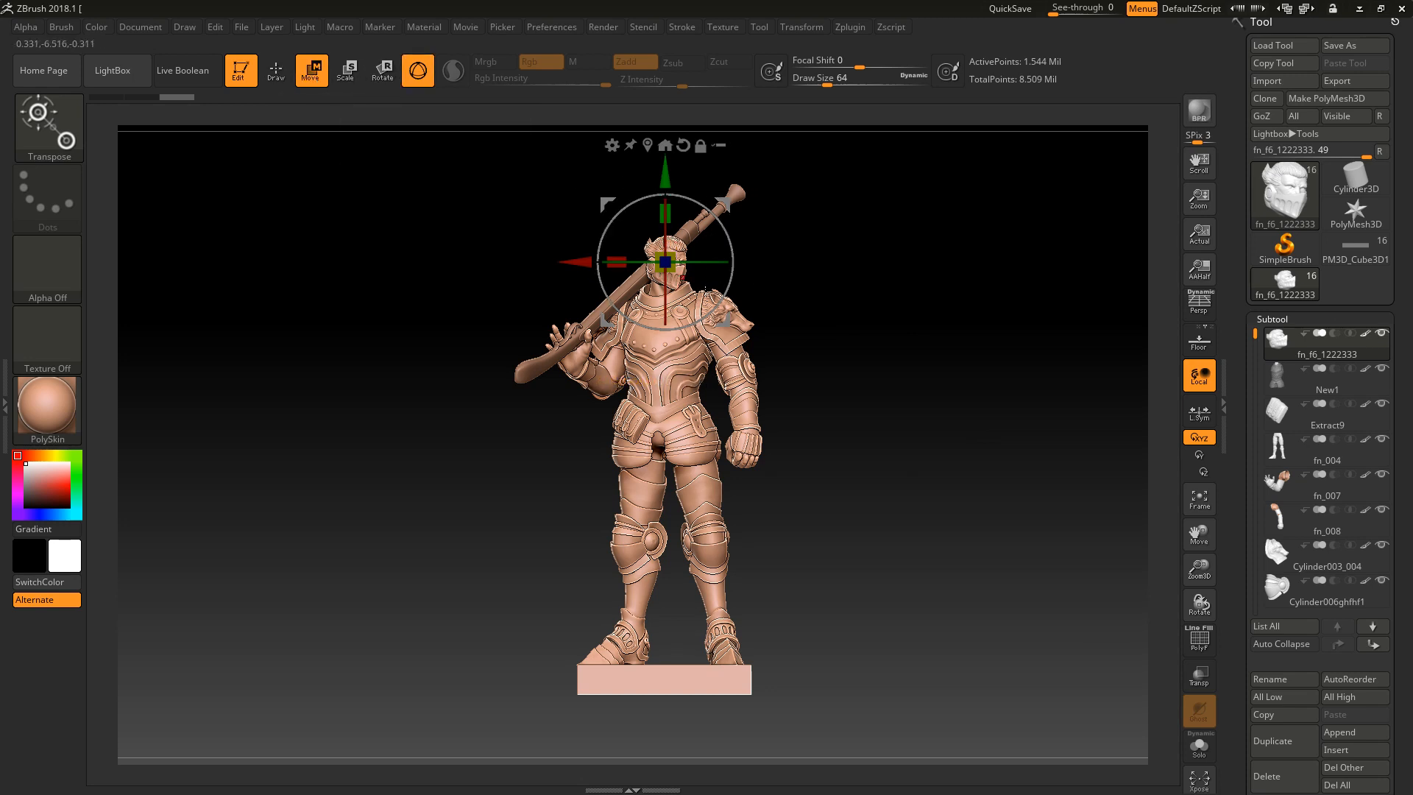
left_click_drag(843, 261, 873, 290, "alt")
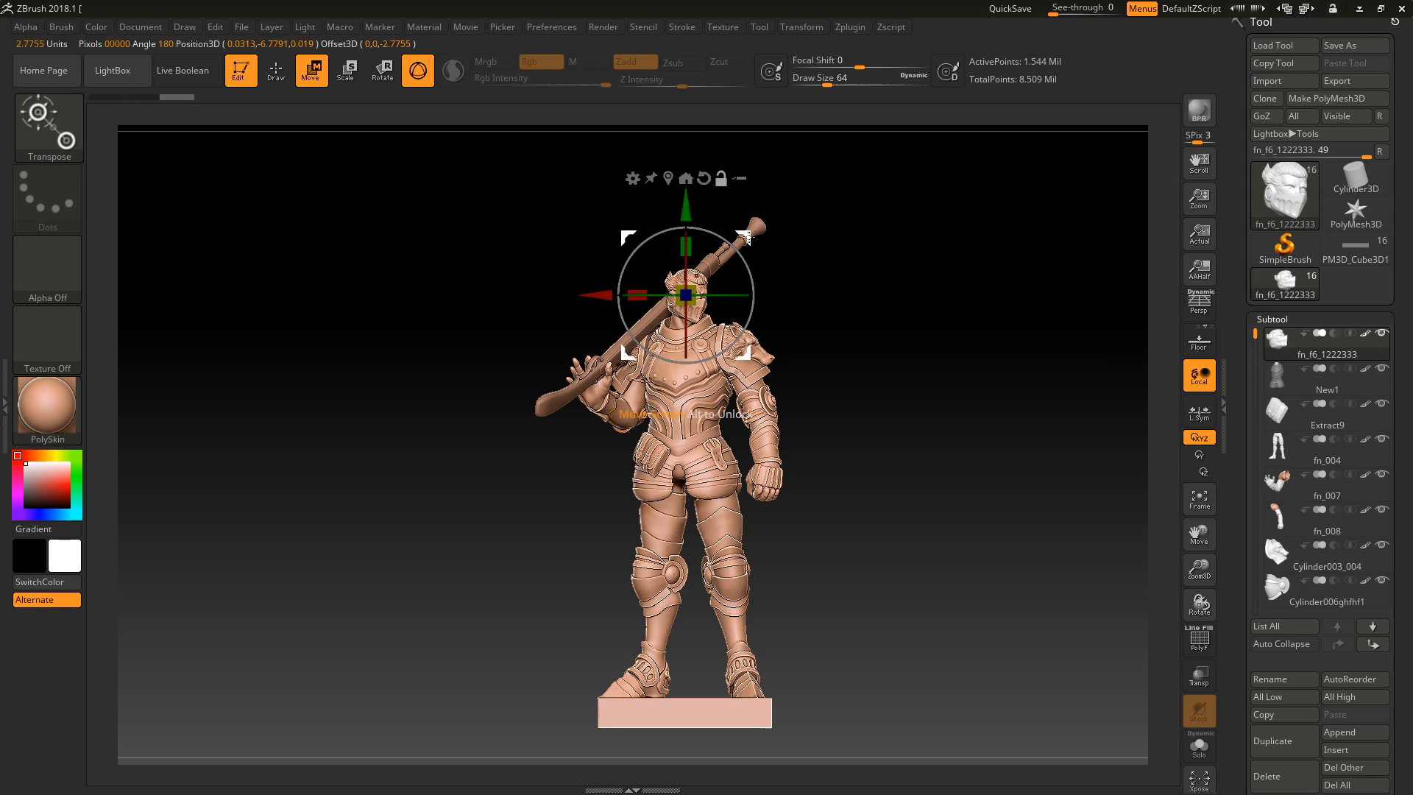
Relocate the gizmo from the head to the lowered fist without moving the mesh, undoing any test rotation.
left_click_drag(744, 237, 834, 416)
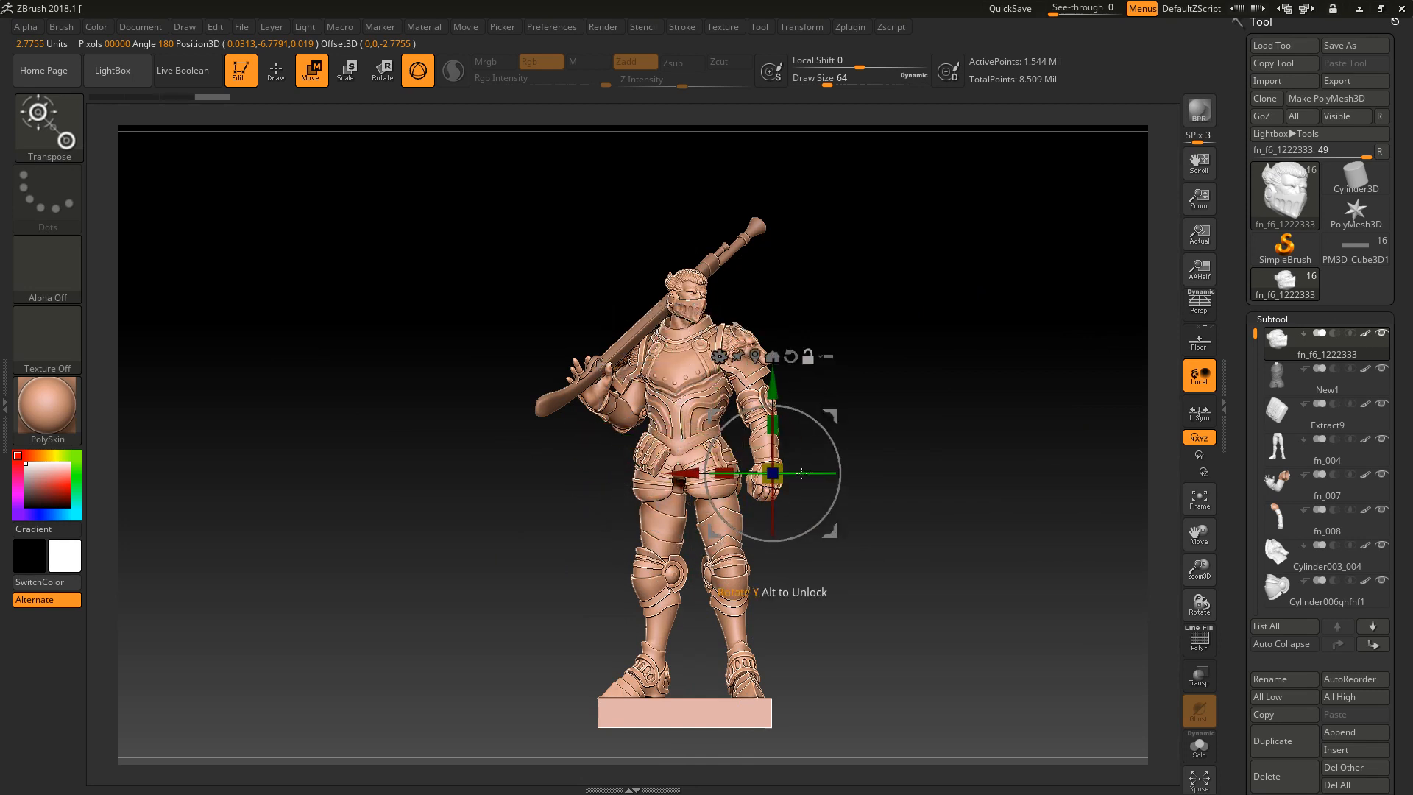
left_click_drag(809, 473, 841, 476)
key("ctrl+z")
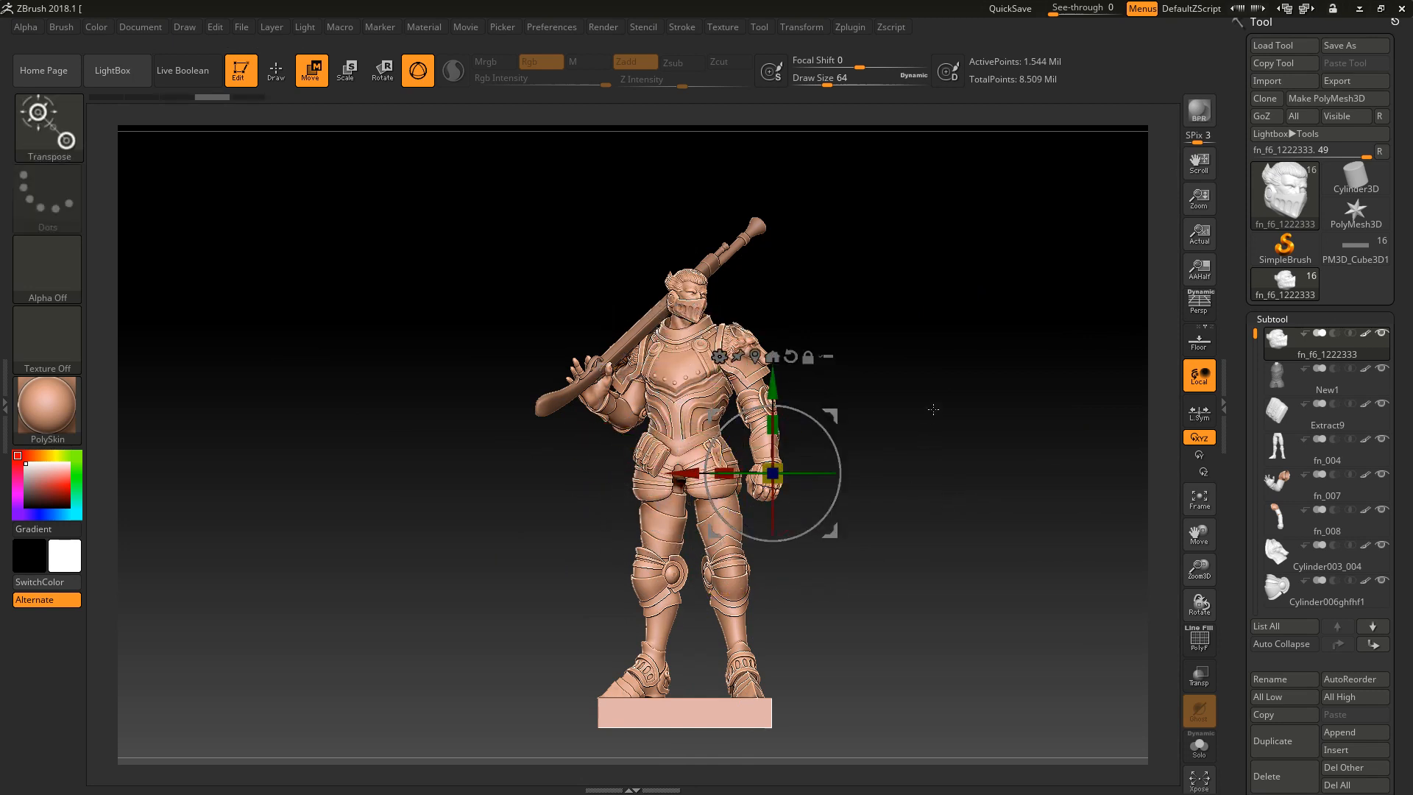
Make the wolf-head shoulder armor subtool Cylinder003_004 active on the model.
left_click_drag(934, 410, 934, 446, "alt")
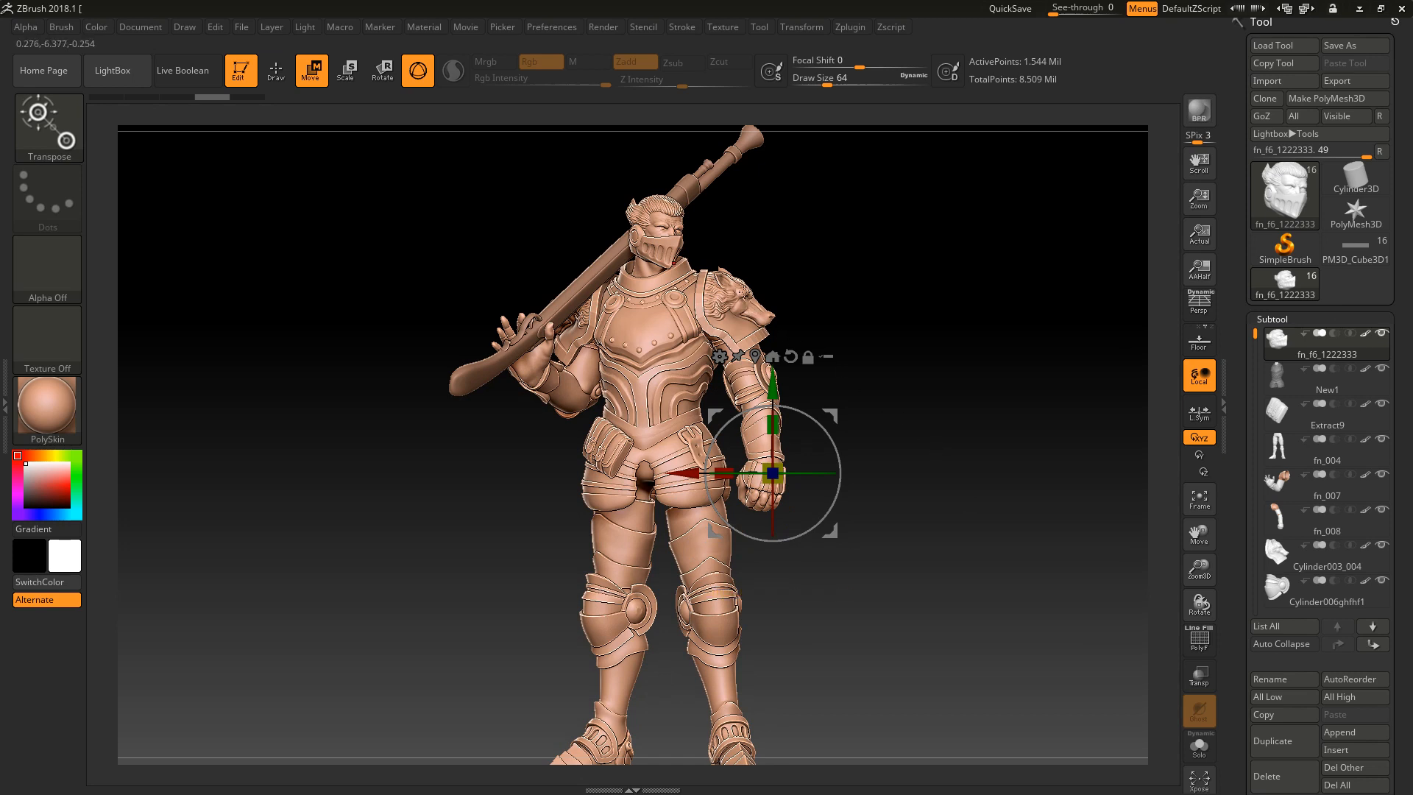
left_click(740, 293, "alt")
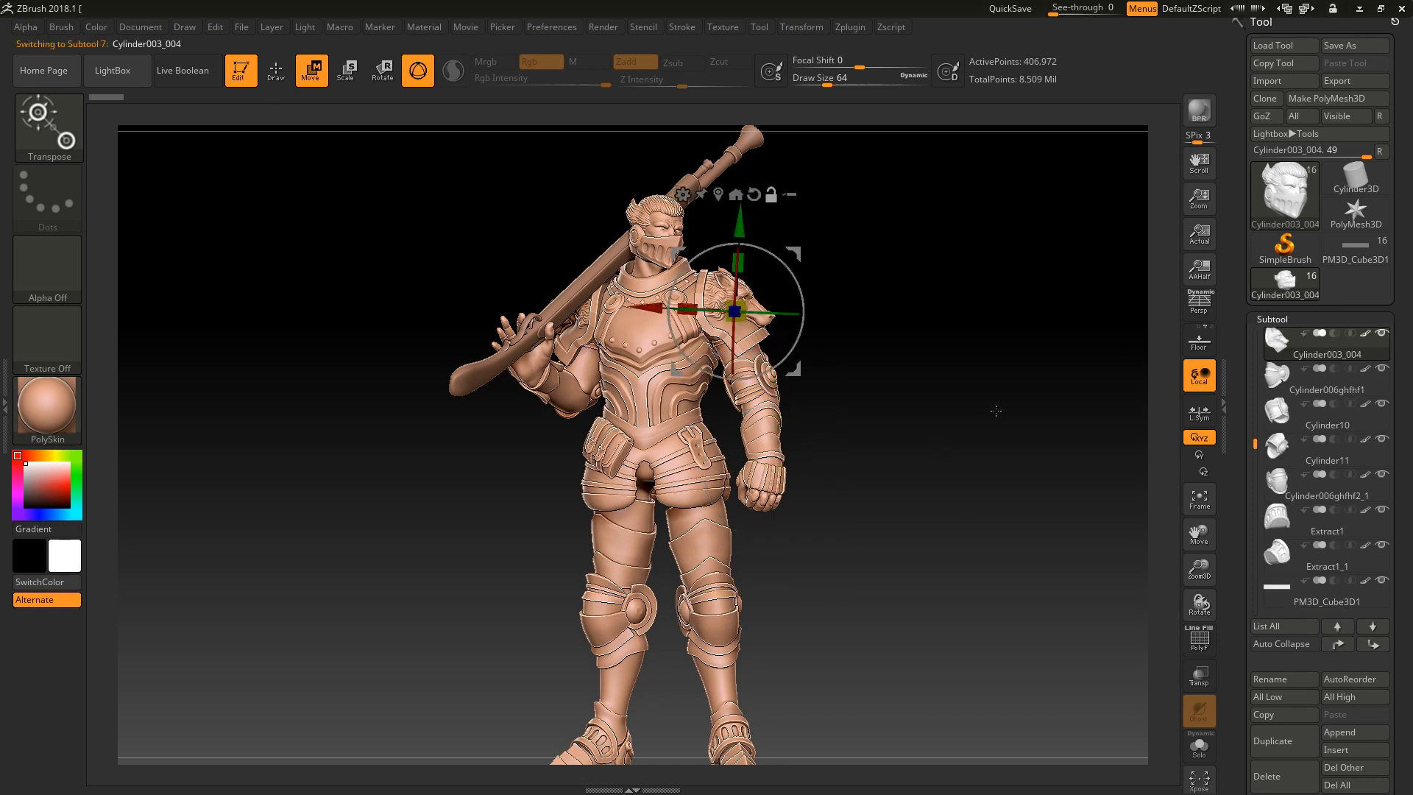
mouse_move(1294, 352)
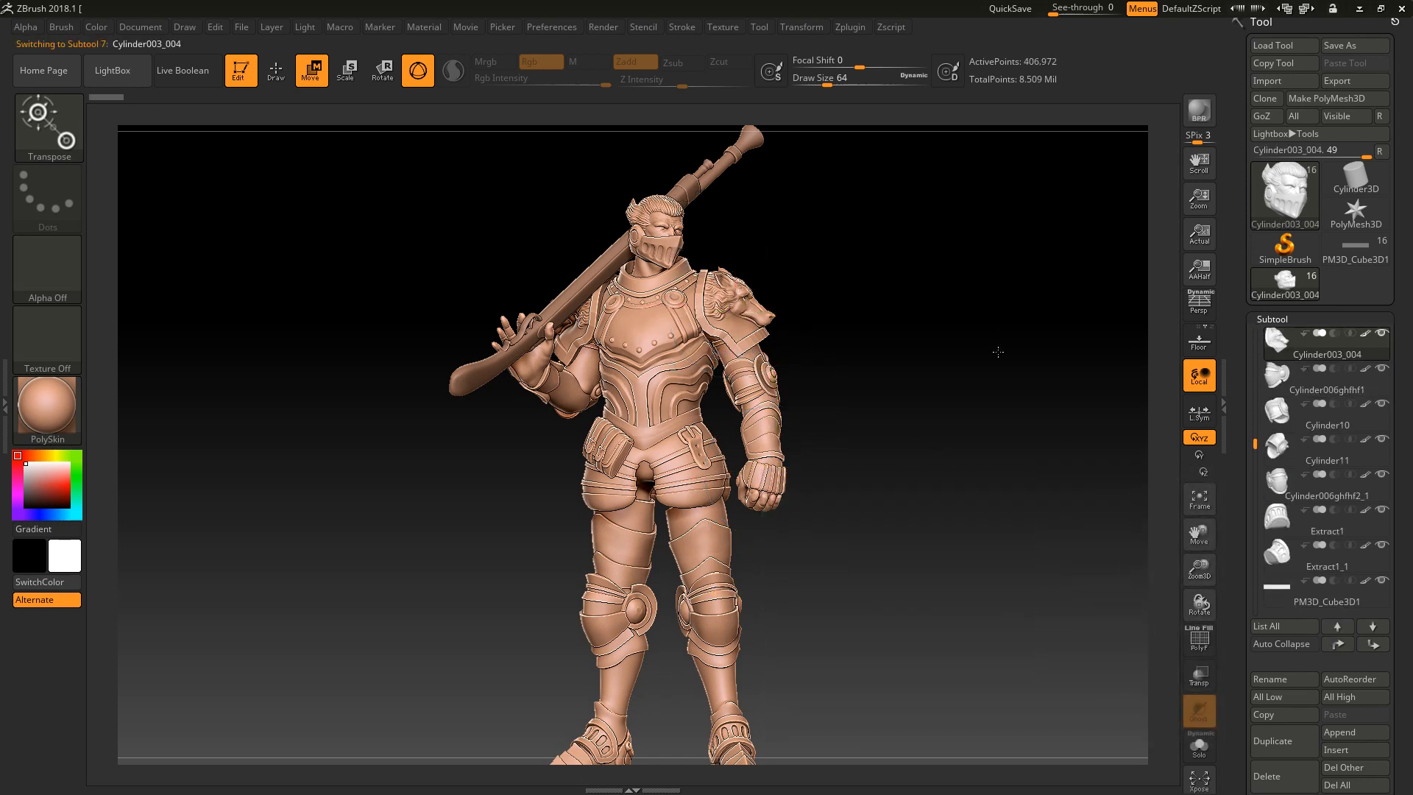
mouse_move(998, 352)
left_mouse_down("alt")
mouse_move(1002, 511)
mouse_move(945, 512)
mouse_move(941, 552)
mouse_move(965, 690)
left_mouse_up("alt")
left_click_drag(991, 587, 1006, 508, "alt")
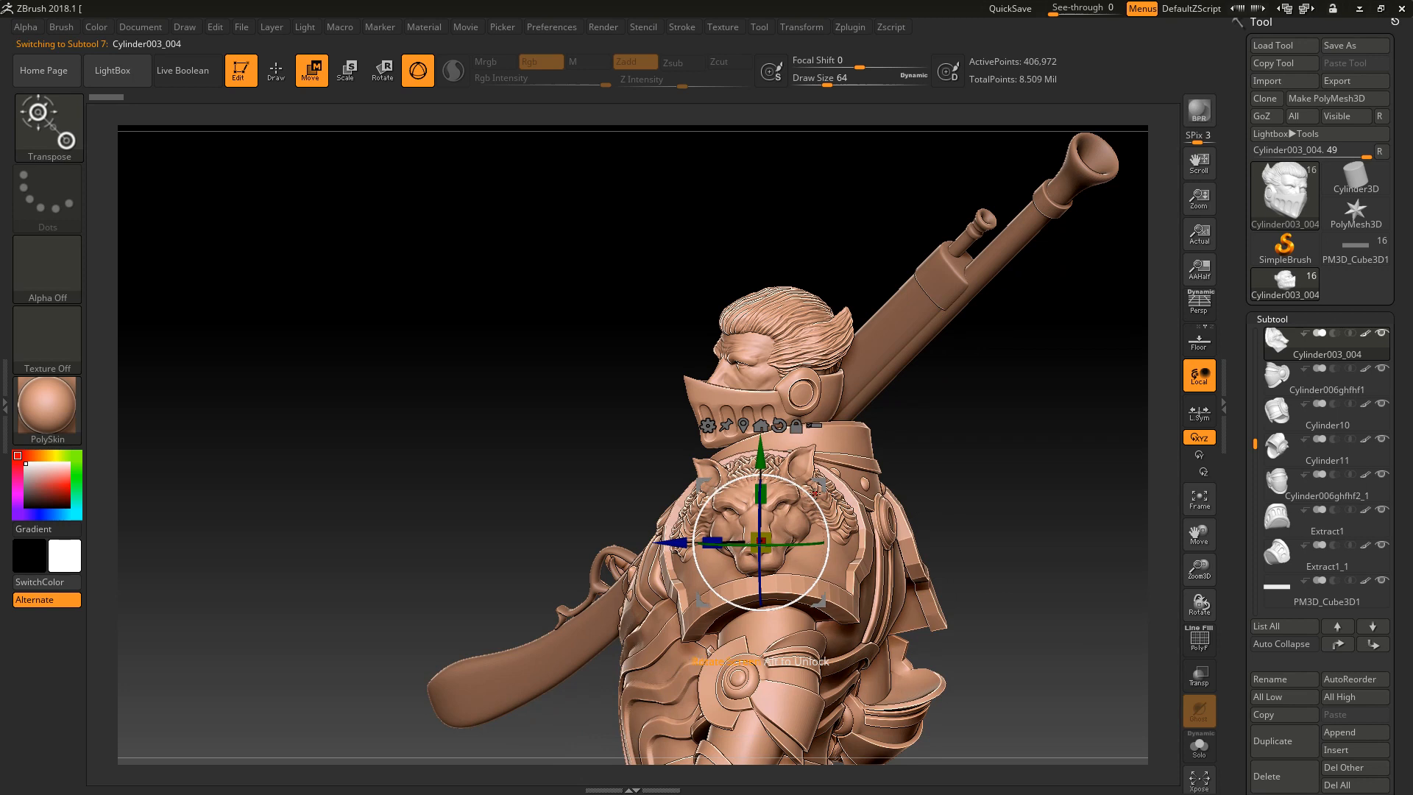
Place the gizmo at different surface points around the shoulder armor, ending on the wolf's face.
left_click(742, 425, "alt")
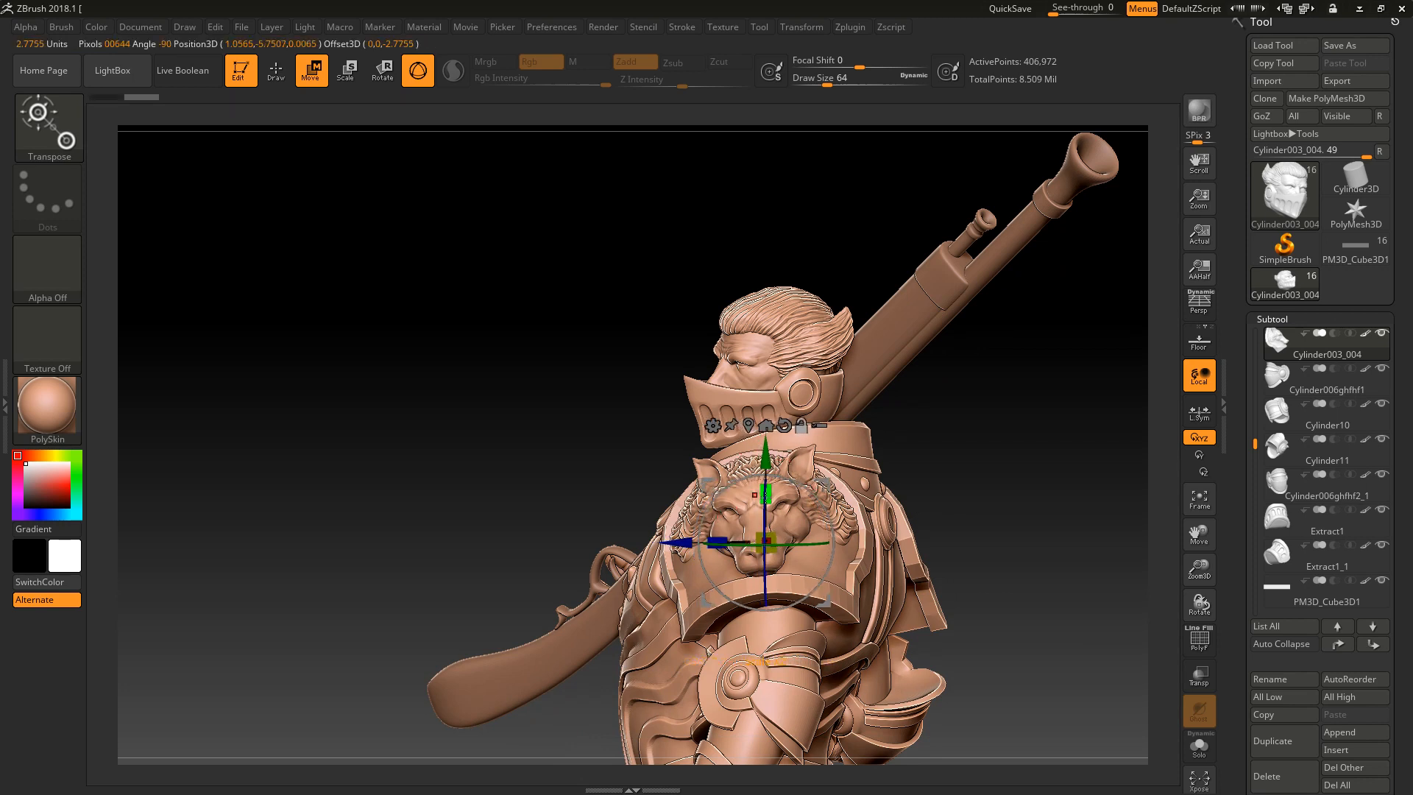
left_click_drag(1041, 514, 1129, 501)
left_click(662, 502, "alt")
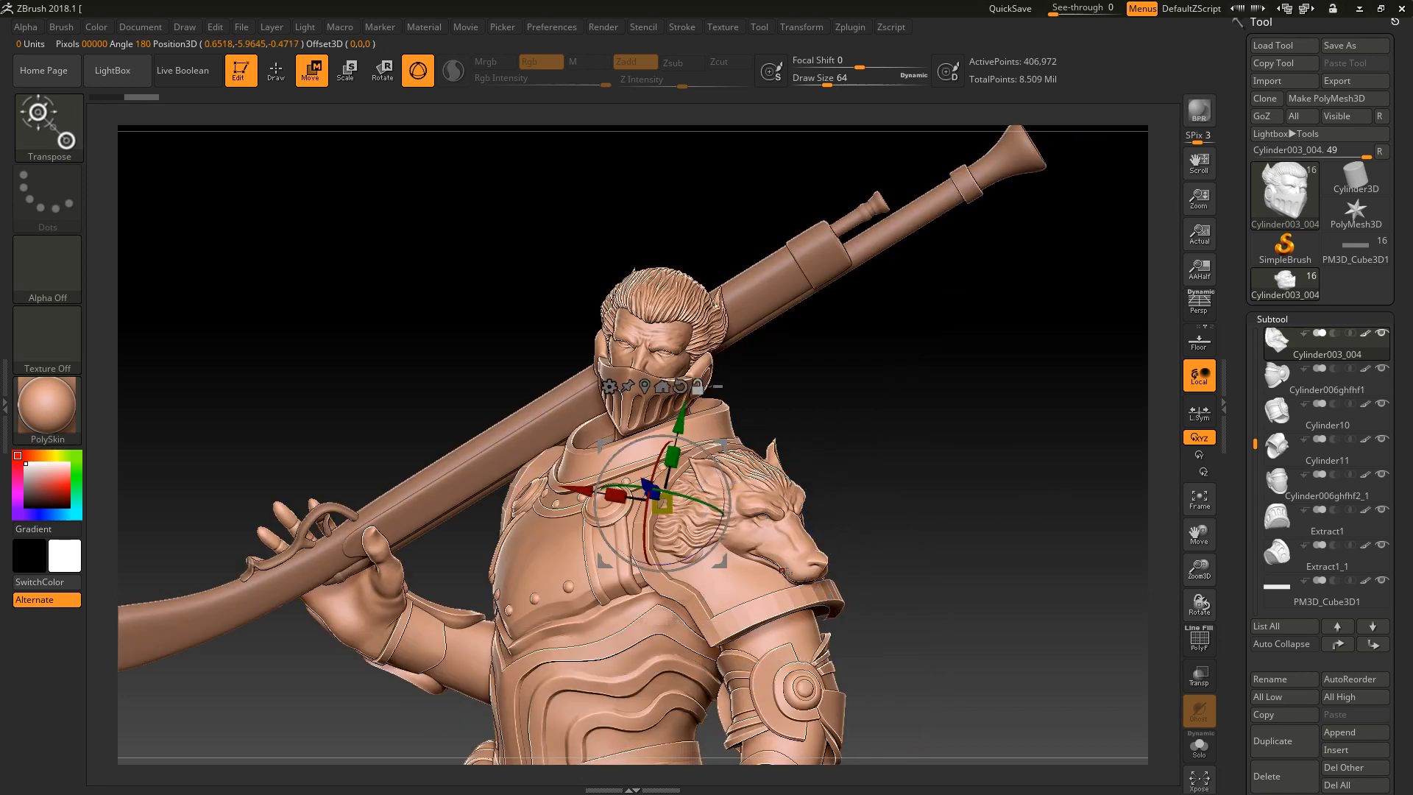
left_click(809, 575, "alt")
left_click(713, 452, "alt")
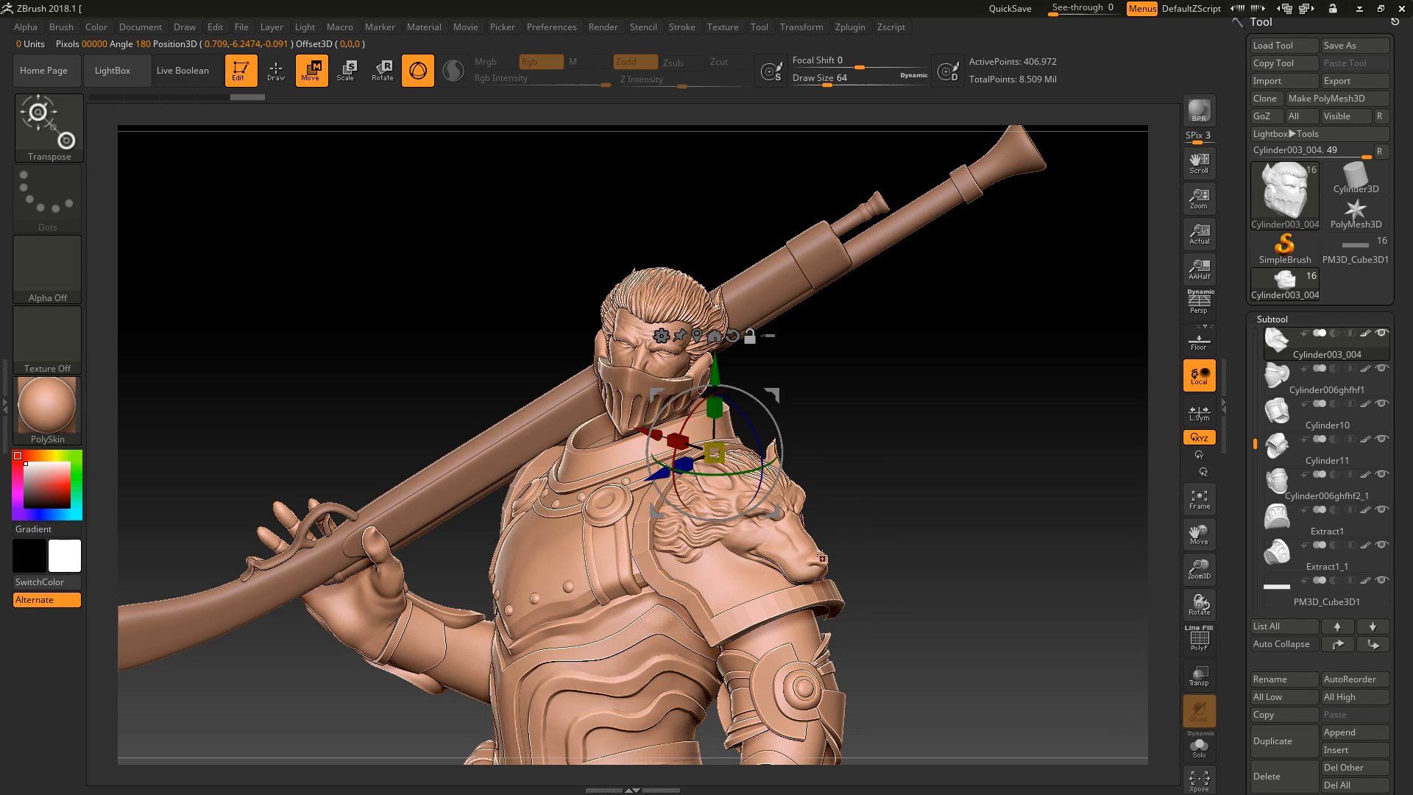
left_click(800, 532, "alt")
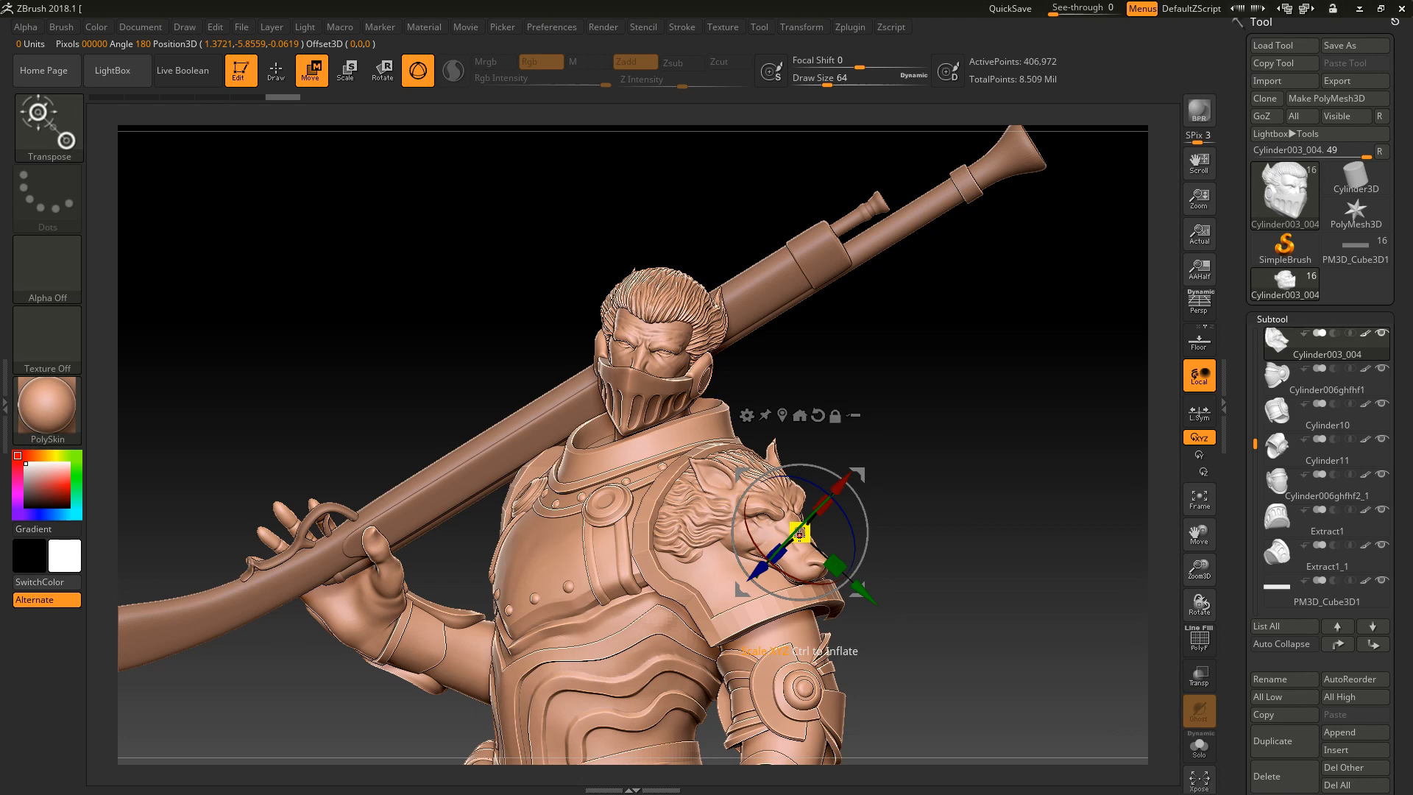
Make the rifle subtool fn_f6_12224 active and undo the trial change made with its gizmo.
left_click_drag(955, 433, 807, 515)
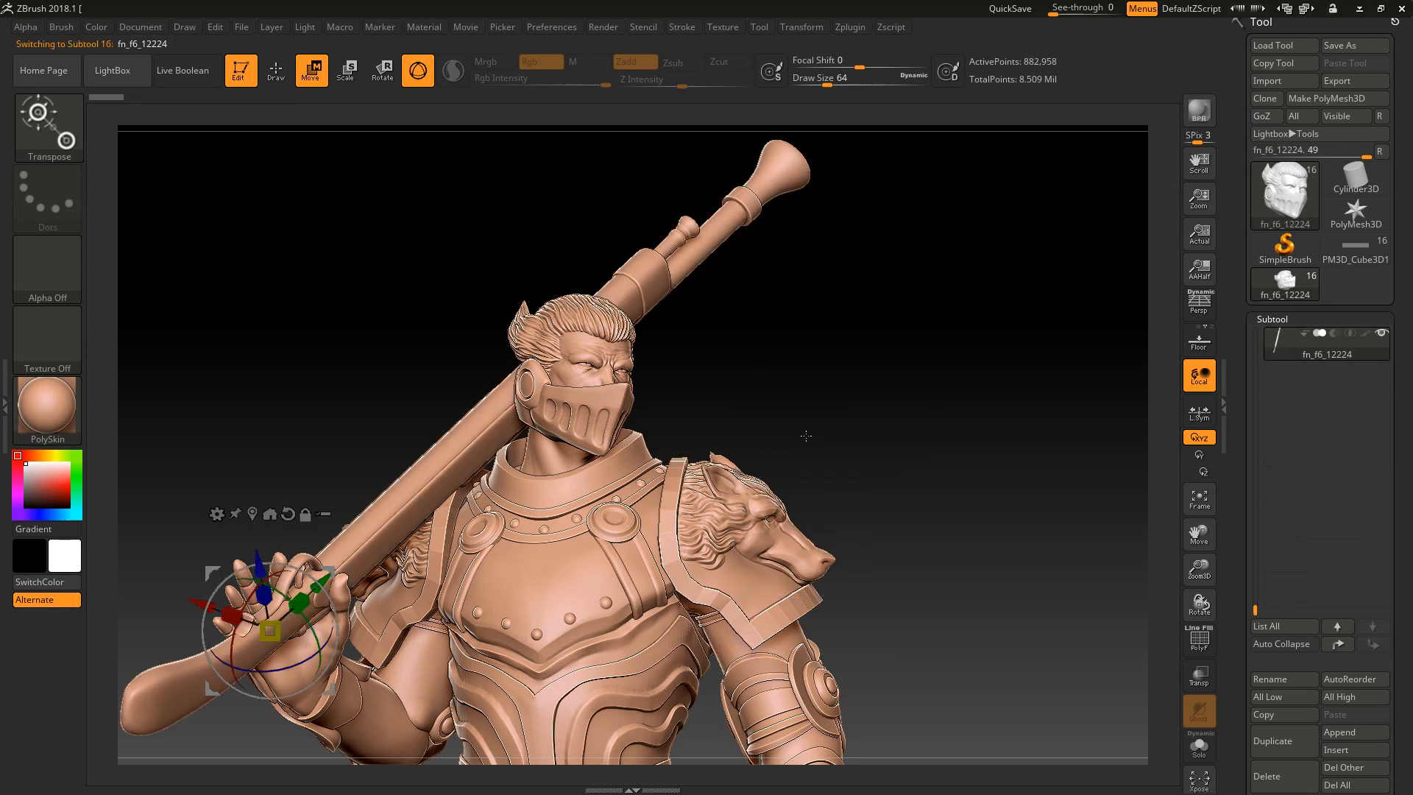
left_click_drag(805, 434, 923, 354, "alt")
left_click(421, 435)
left_click(540, 390)
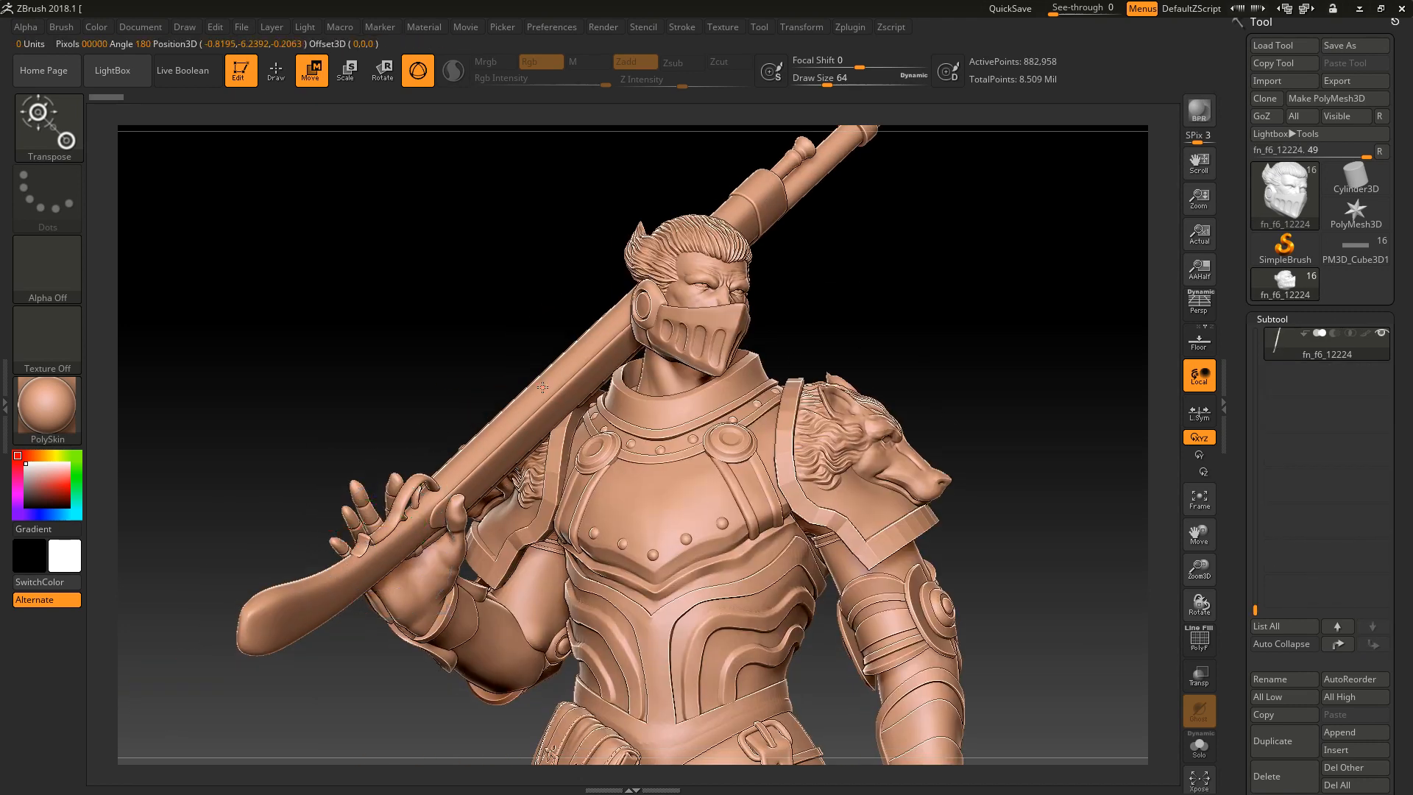
key("ctrl+z")
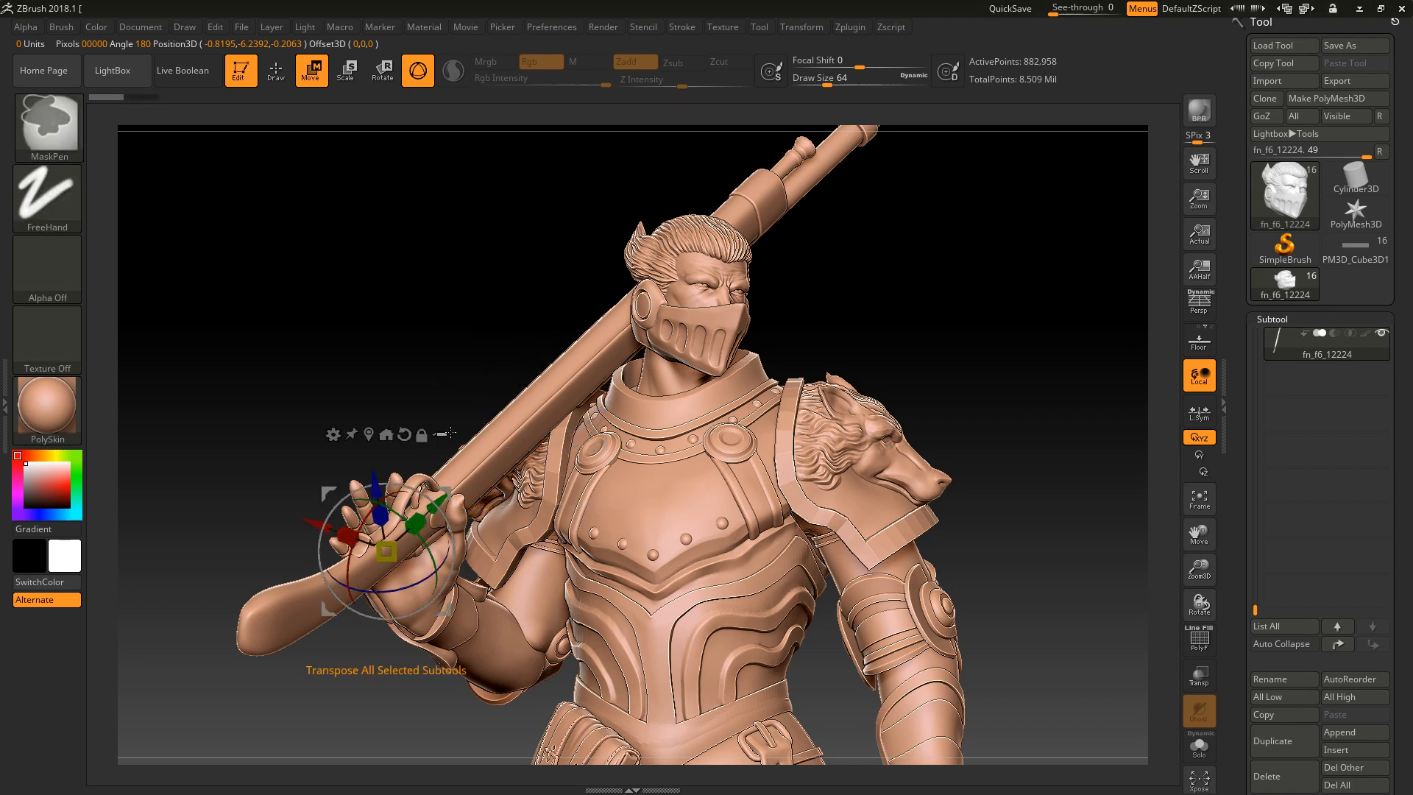
Make the torso armor subtool New1 active on the model.
left_click_drag(426, 334, 443, 371)
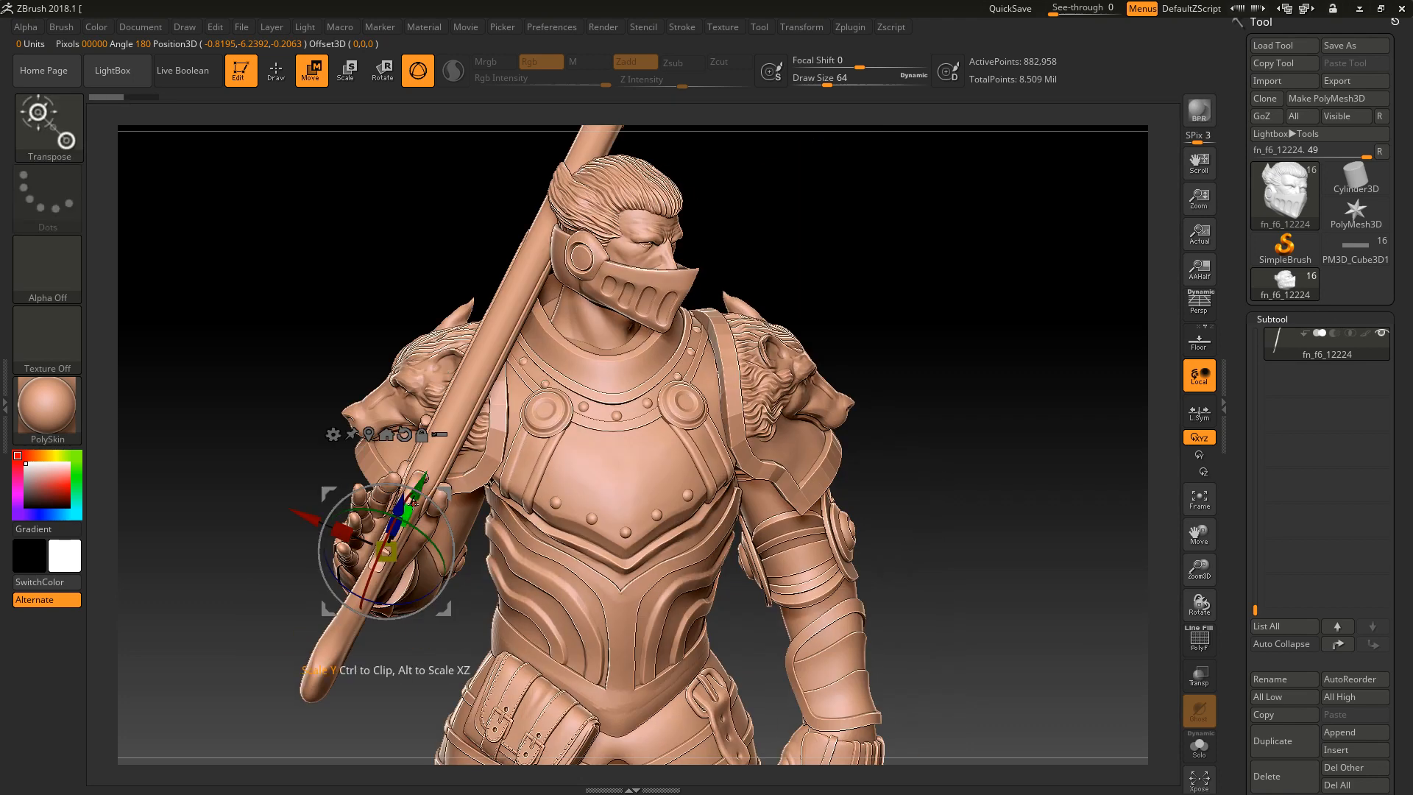
mouse_move(307, 513)
left_mouse_down()
mouse_move(203, 473)
mouse_move(346, 536)
mouse_move(293, 504)
mouse_move(317, 521)
left_mouse_up()
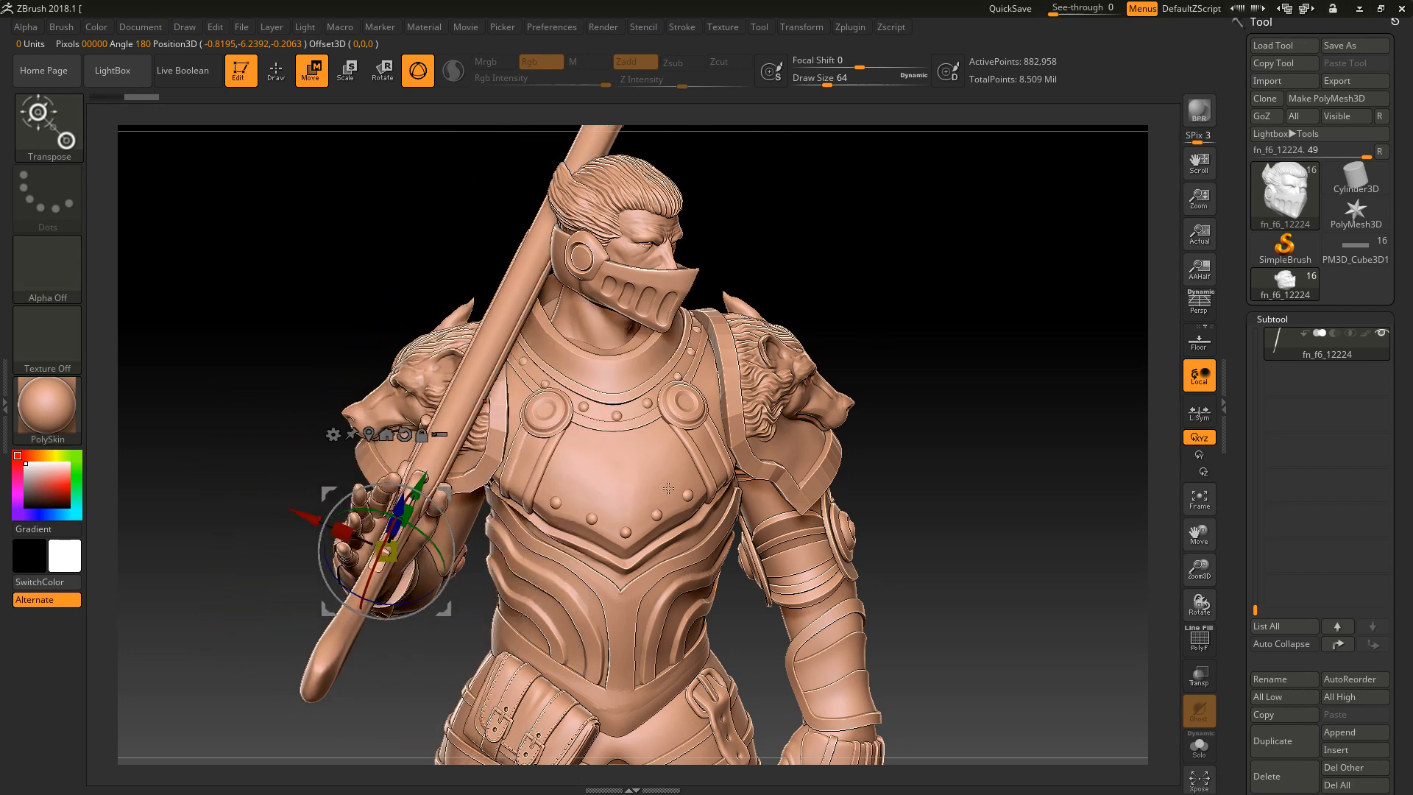
left_click(626, 467, "alt")
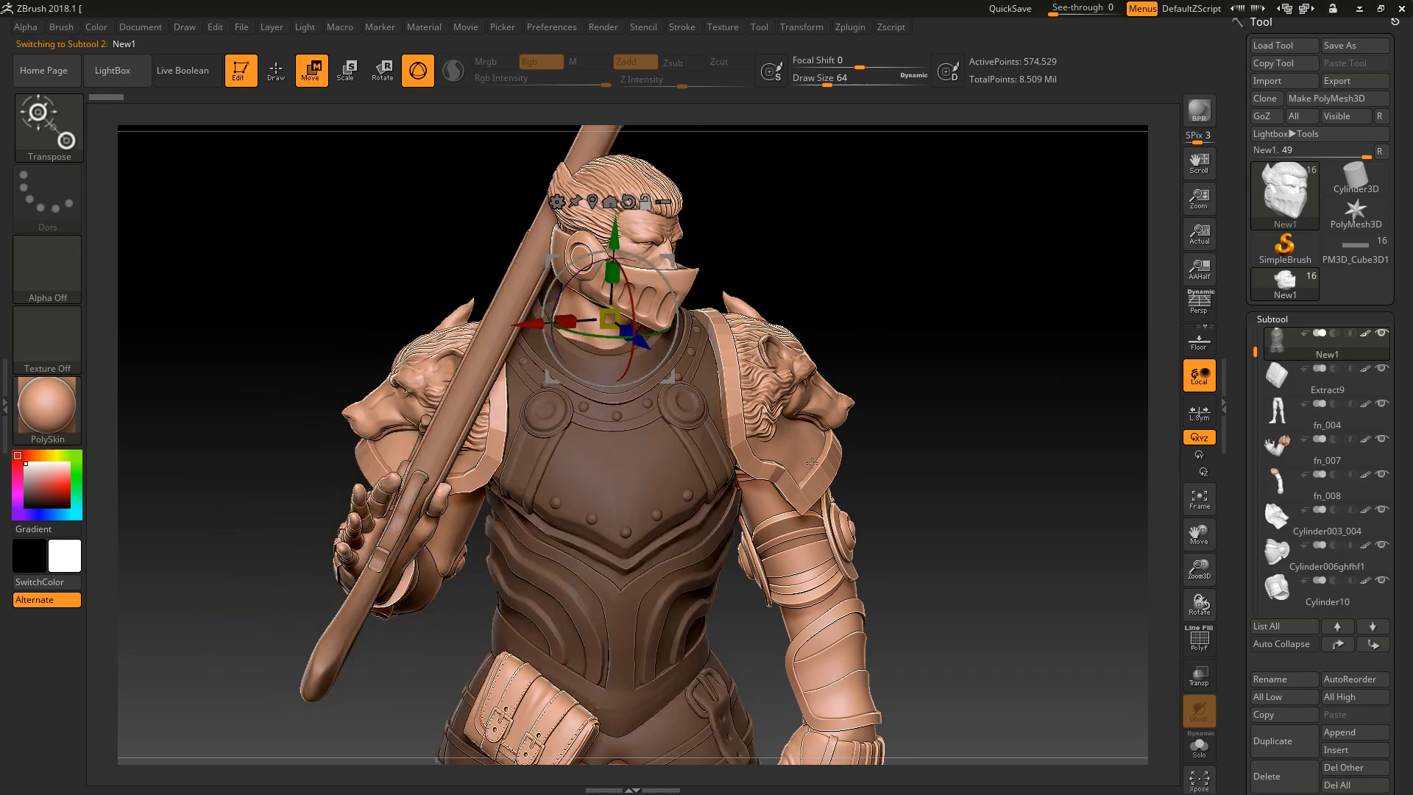
Make the wolf-head shoulder armor subtool Cylinder003_004 active on the model.
left_click(812, 463, "alt")
left_click(826, 473, "alt")
left_click(826, 473, "alt")
left_click_drag(998, 533, 986, 505)
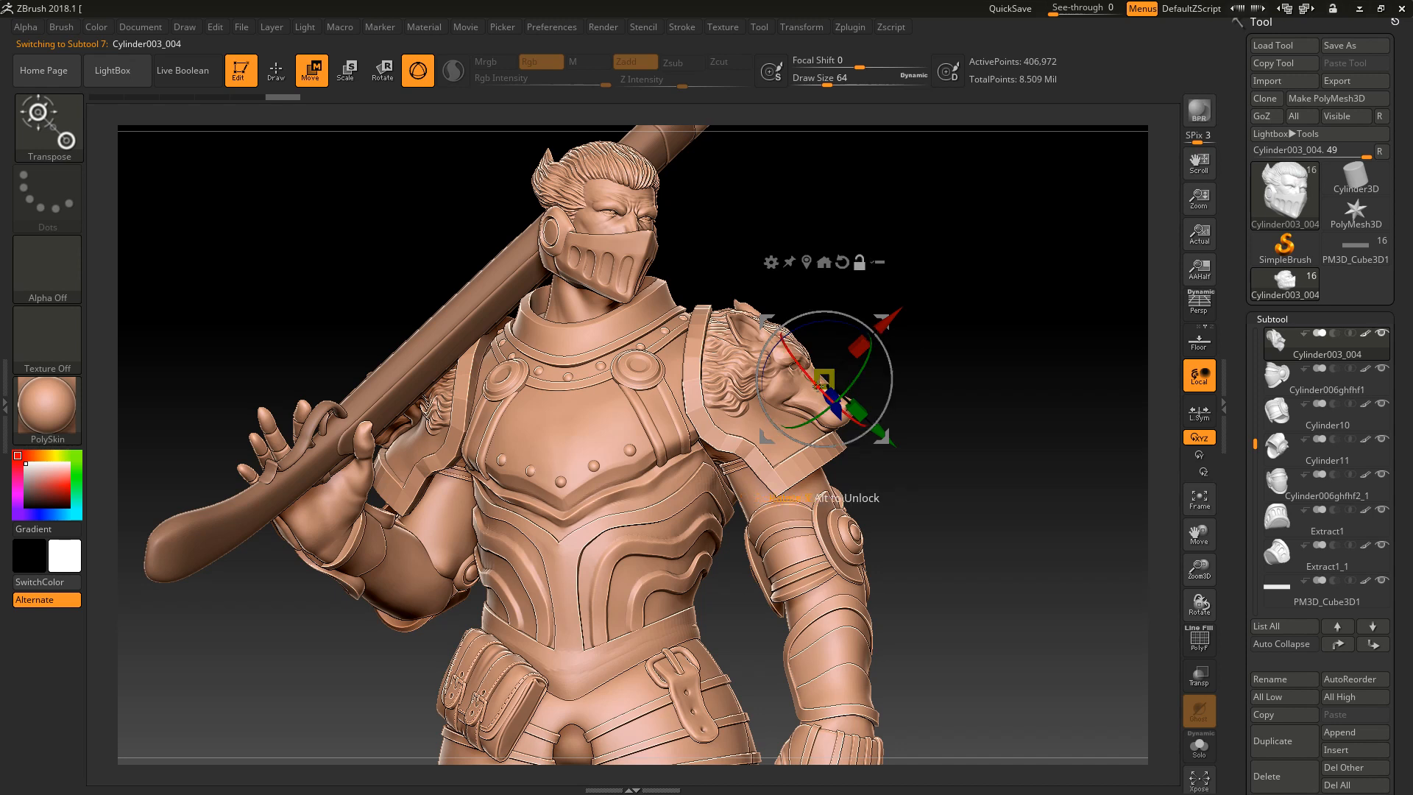
Shift the unlocked gizmo across the wolf's face and nudge it along its axes without moving the armor.
left_click_drag(818, 385, 859, 357, "alt")
left_click_drag(1030, 416, 853, 430)
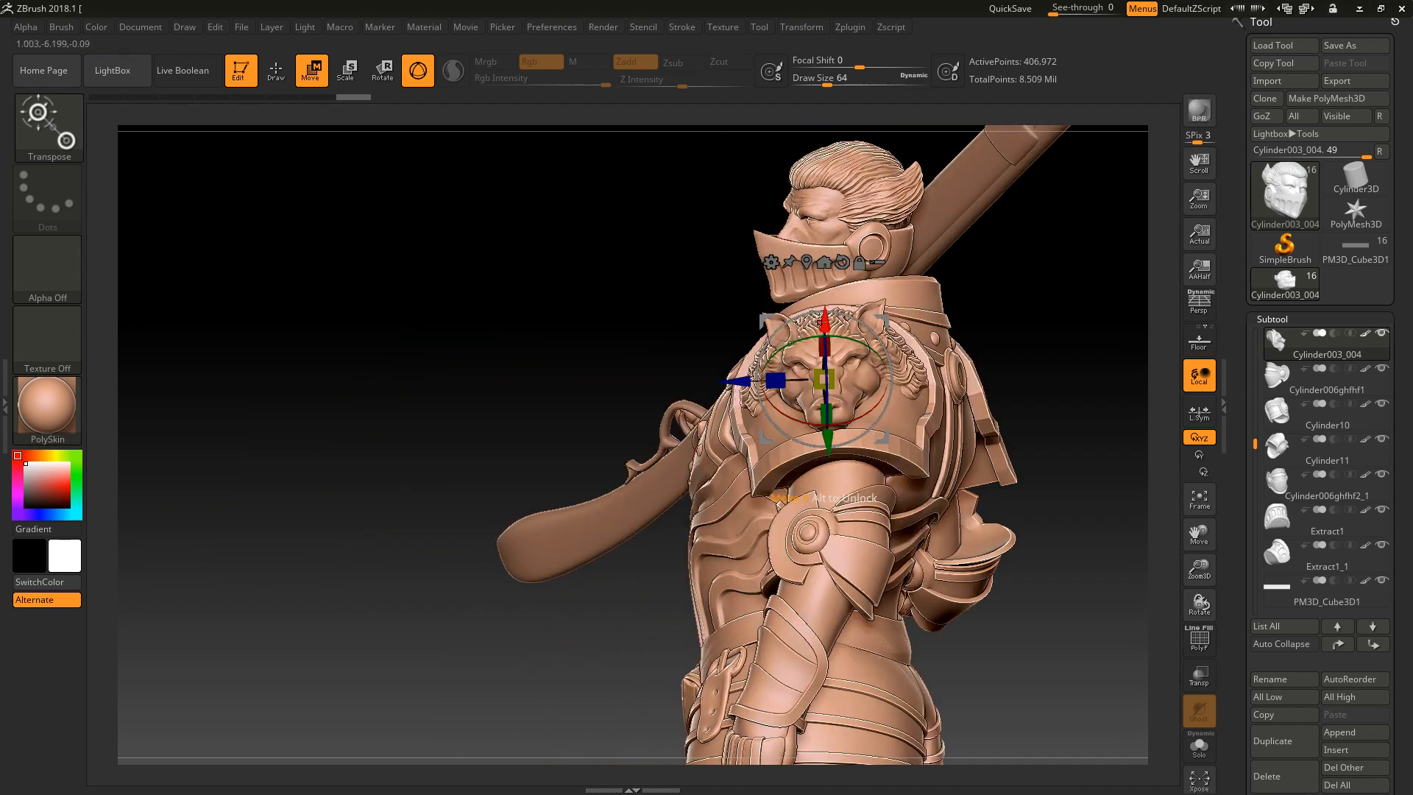
mouse_move(825, 321)
left_mouse_down()
mouse_move(825, 278)
mouse_move(825, 323)
left_mouse_up()
mouse_move(732, 384)
left_mouse_down()
mouse_move(663, 384)
mouse_move(732, 383)
left_mouse_up()
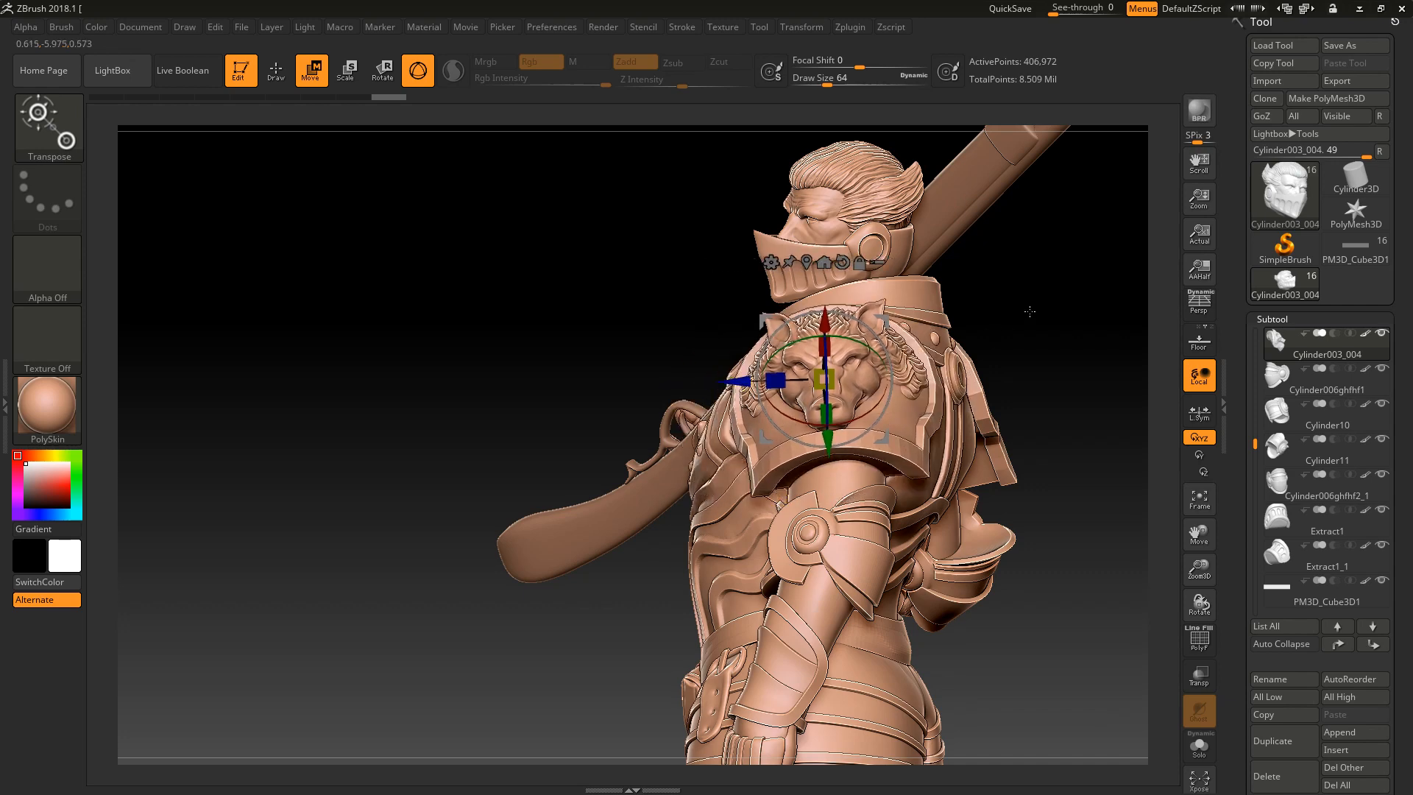
Try moving the wolf-head shoulder armor with the locked gizmo and undo the changes.
left_click_drag(1035, 312, 927, 361, "alt")
left_click_drag(709, 361, 739, 307)
key("ctrl+z")
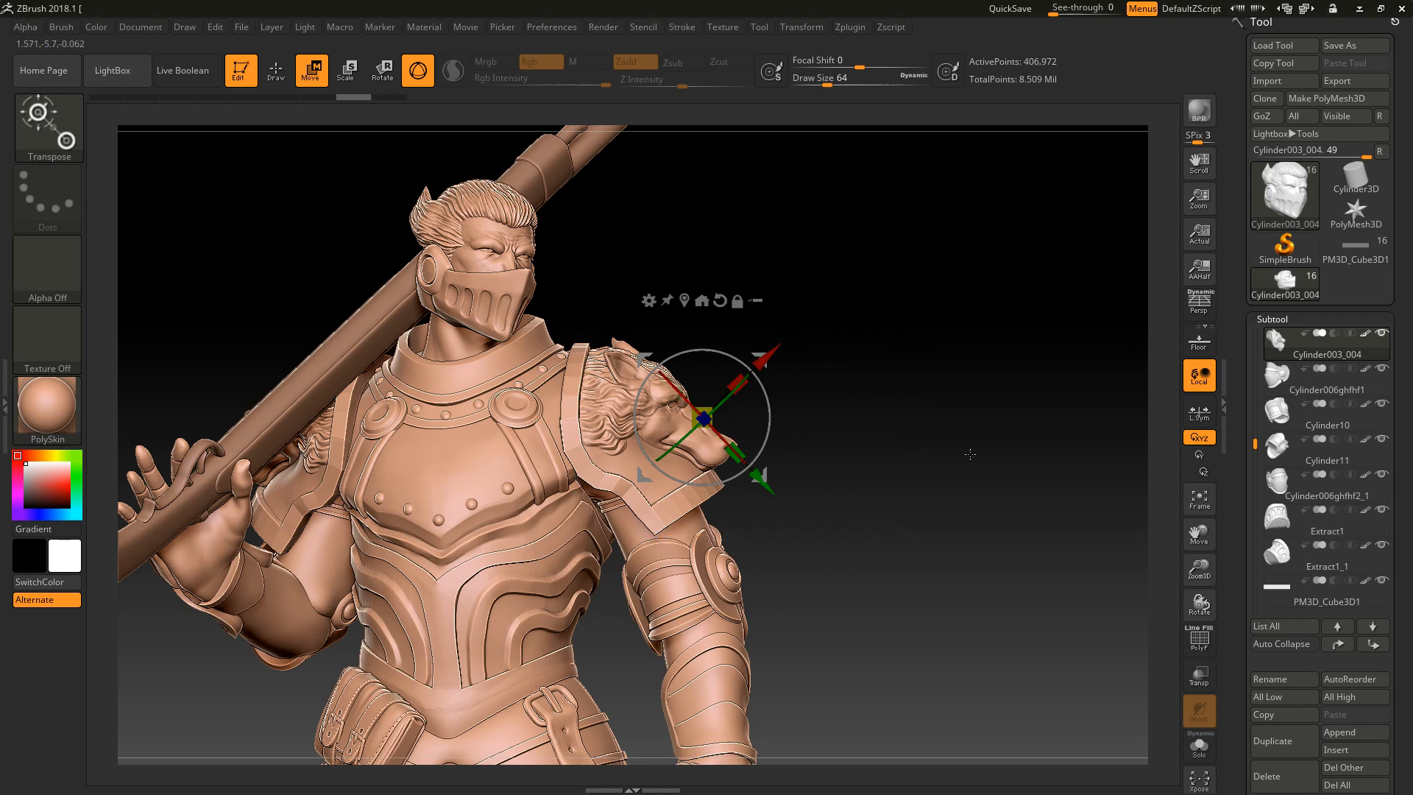
left_click_drag(971, 452, 845, 352)
key("ctrl+z")
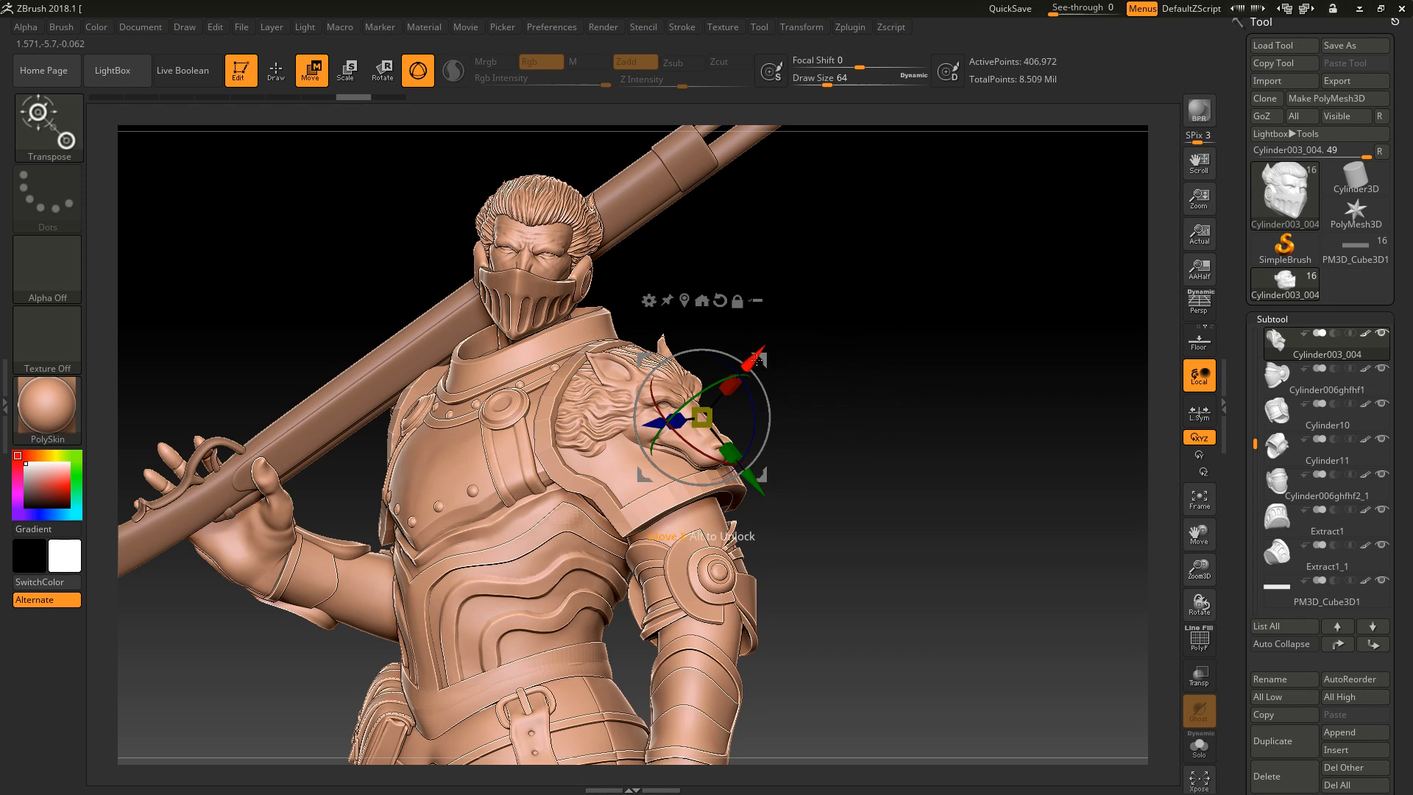
Center the gizmo on the unmasked mesh of the shoulder armor.
mouse_move(712, 378)
left_mouse_down()
mouse_move(669, 392)
mouse_move(651, 434)
left_mouse_up()
mouse_move(820, 404)
left_mouse_down()
mouse_move(907, 425)
mouse_move(859, 421)
left_mouse_up()
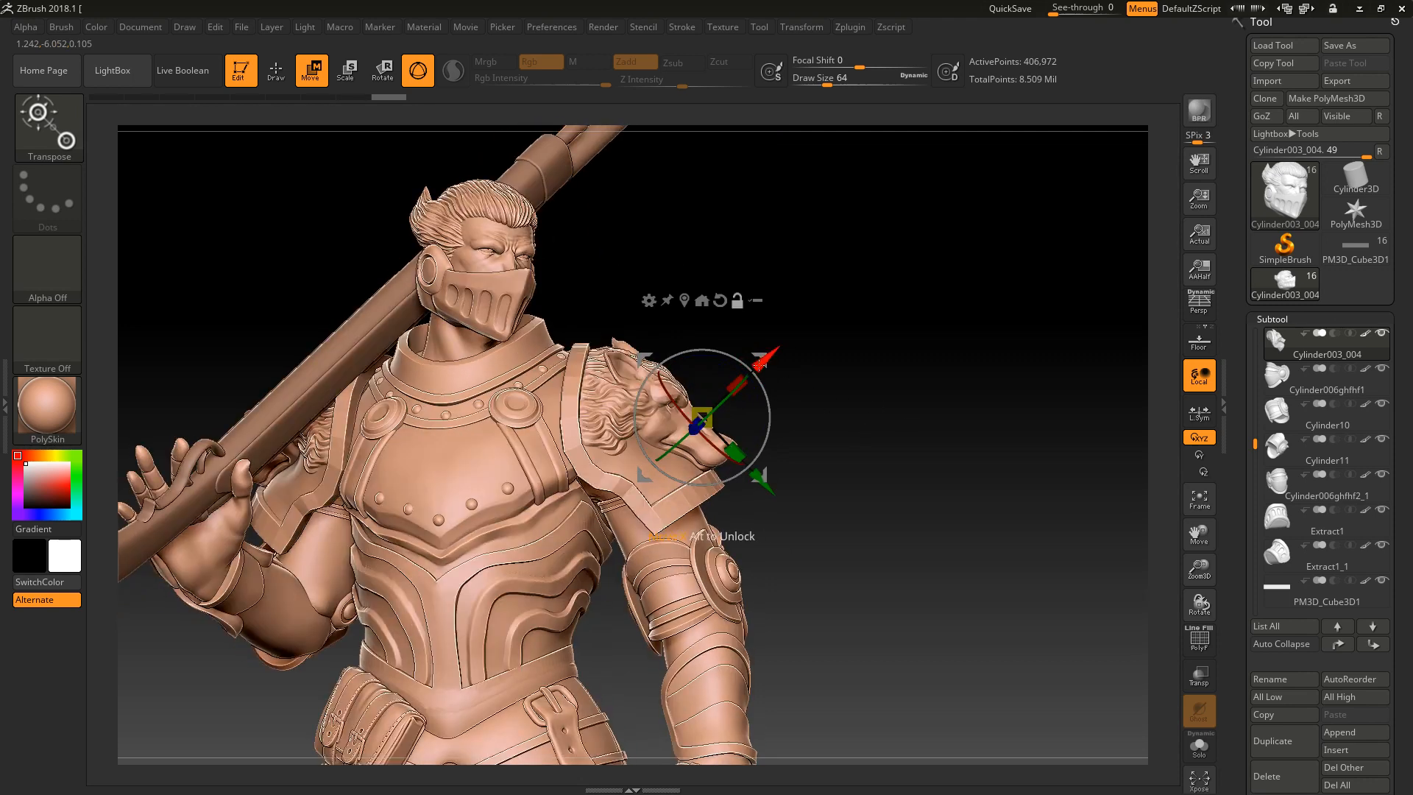
left_click(683, 302, "alt")
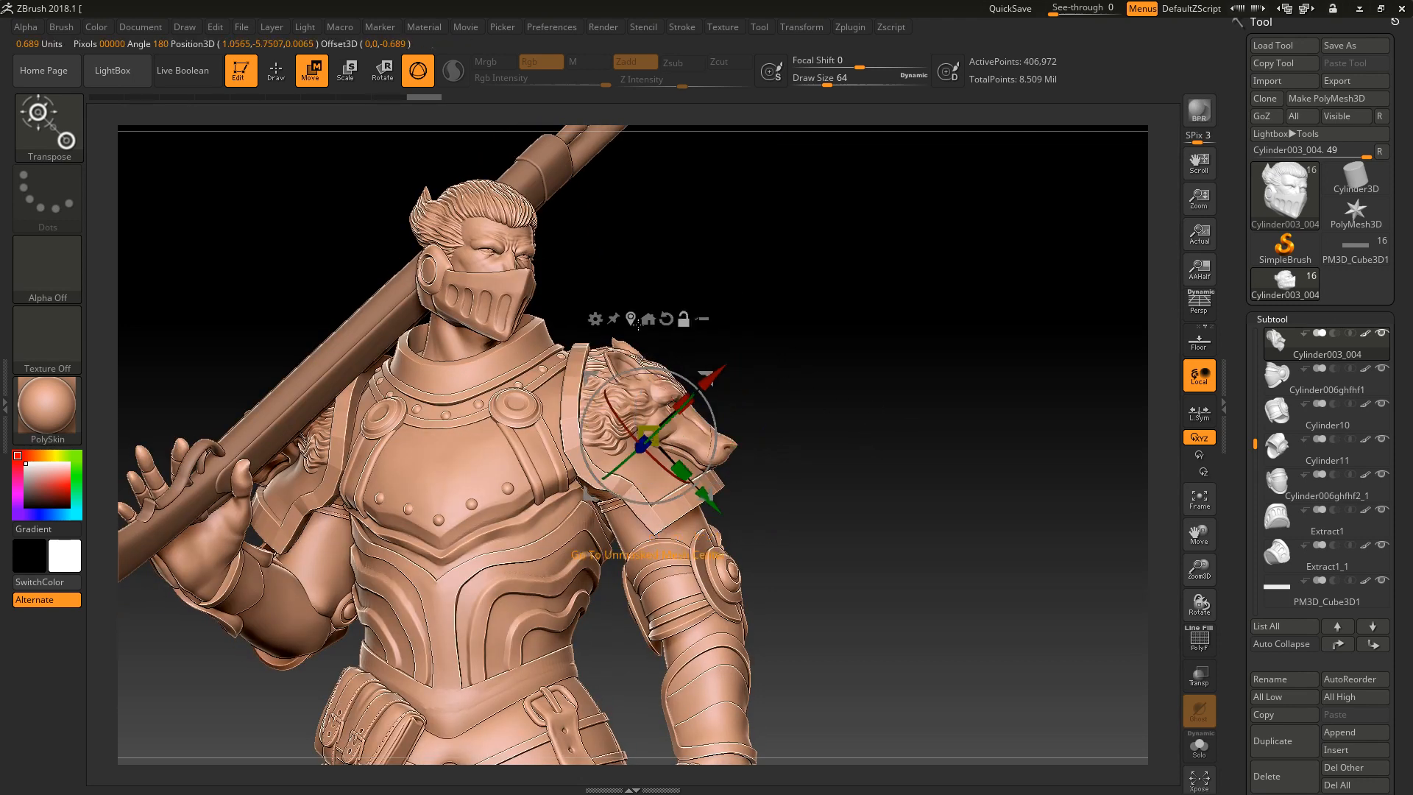
Slide only the gizmo along its axes up onto the wolf's face on the shoulder armor.
mouse_move(694, 367)
left_mouse_down()
mouse_move(688, 339)
mouse_move(644, 333)
left_mouse_up()
left_click_drag(1030, 387, 809, 441)
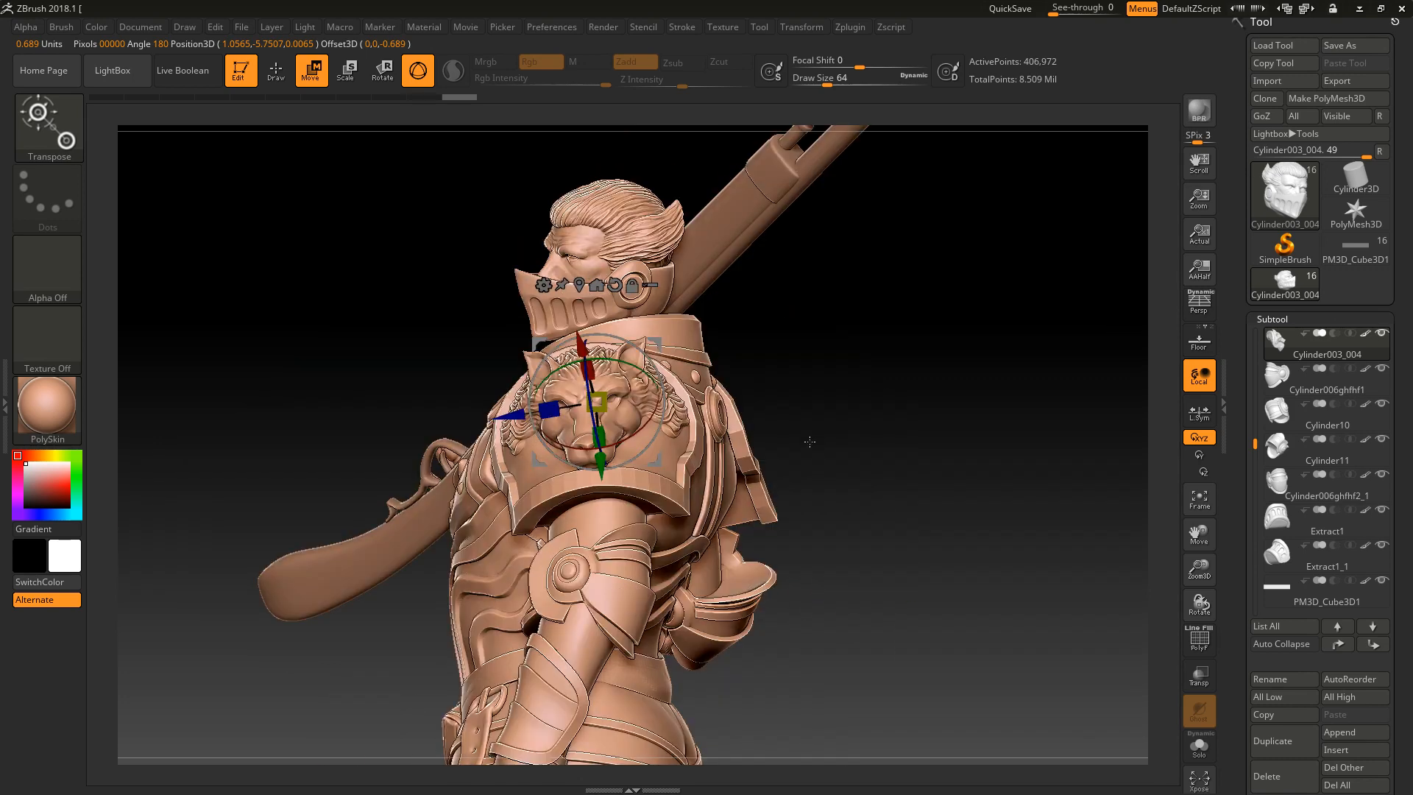
left_click_drag(521, 416, 514, 416)
left_click_drag(629, 434, 631, 437)
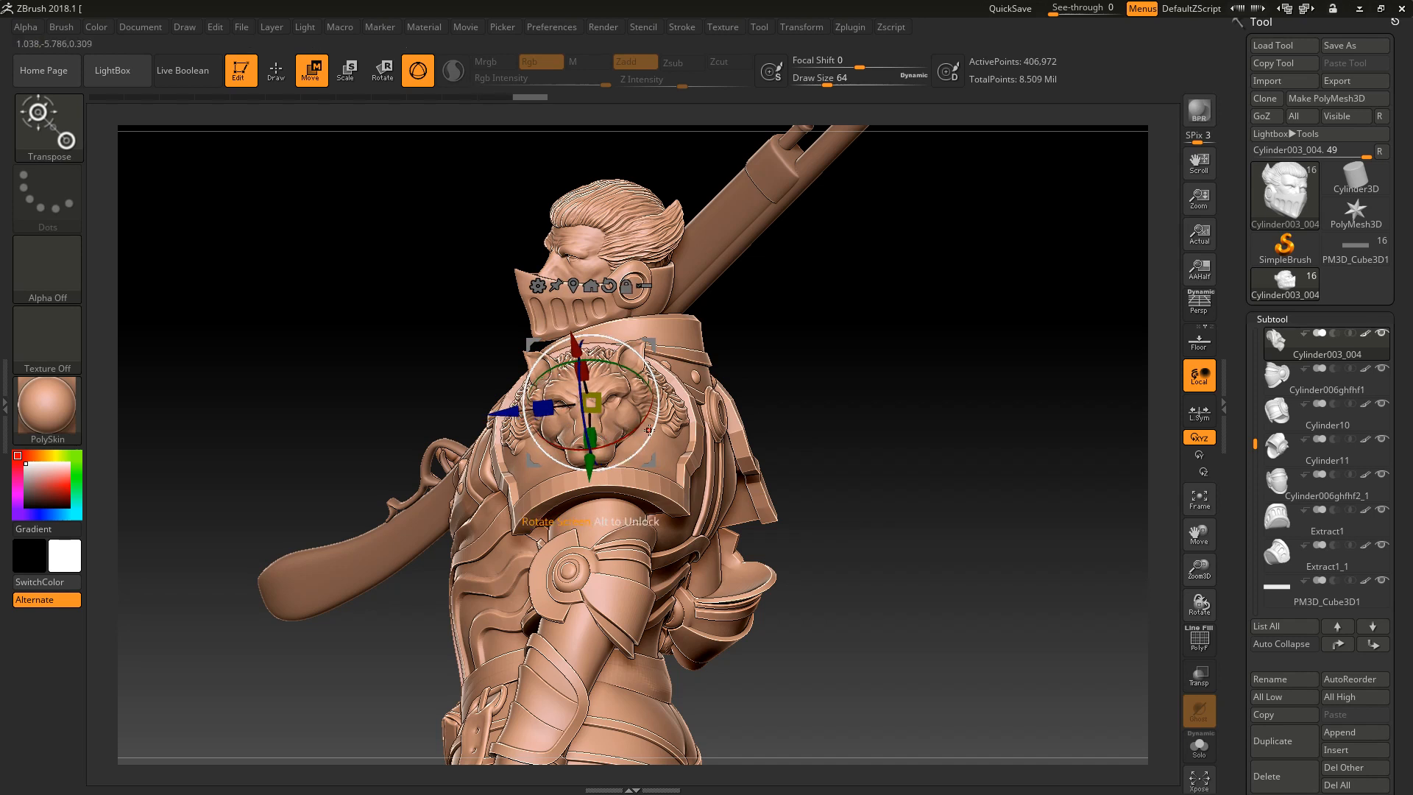
Try rotating the shoulder armor with the locked gizmo and undo the rotation.
left_click_drag(604, 359, 646, 361)
key("ctrl+z")
key("ctrl+z")
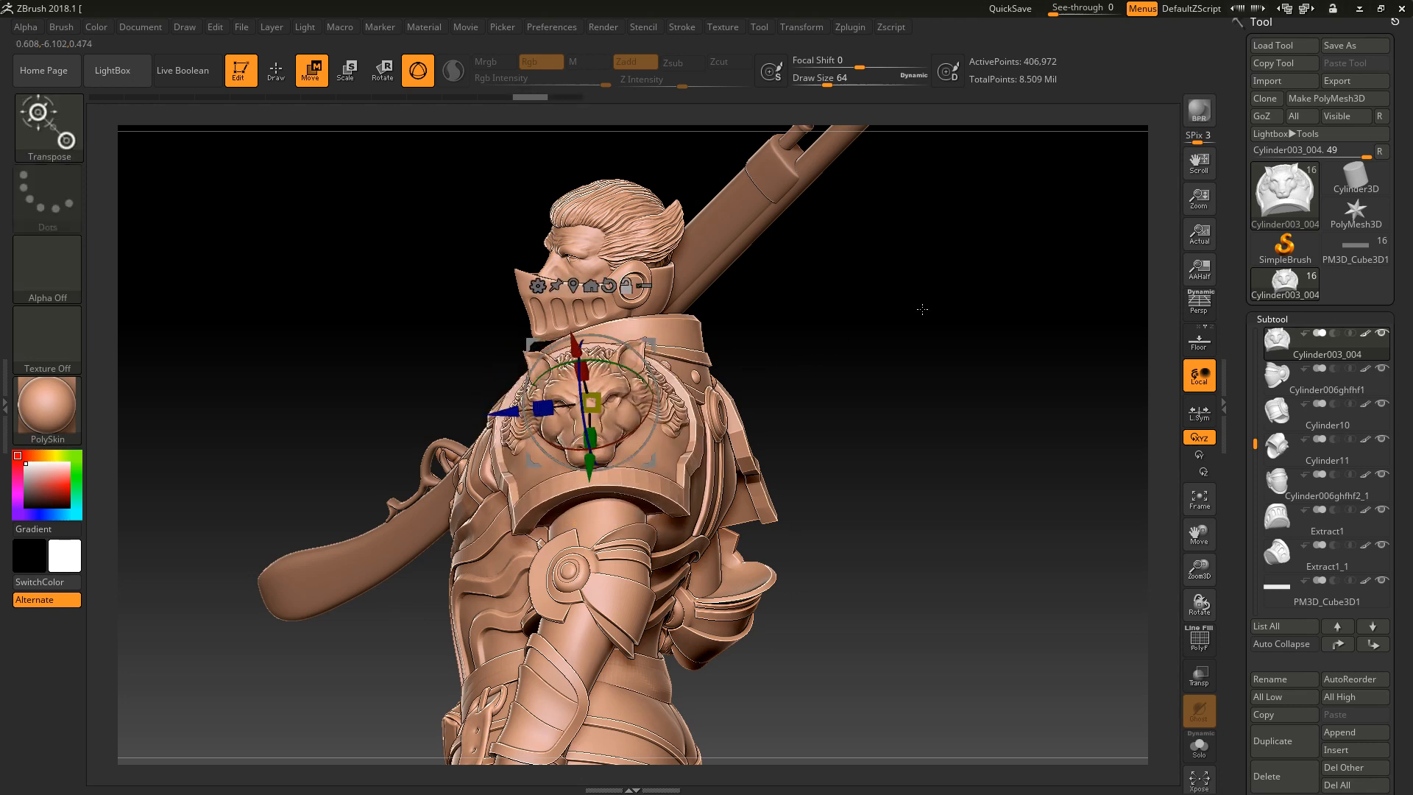
Move only the gizmo into the empty space beside the model, and return it to the shoulder armor's unmasked mesh center.
left_click_drag(591, 402, 927, 397, "alt")
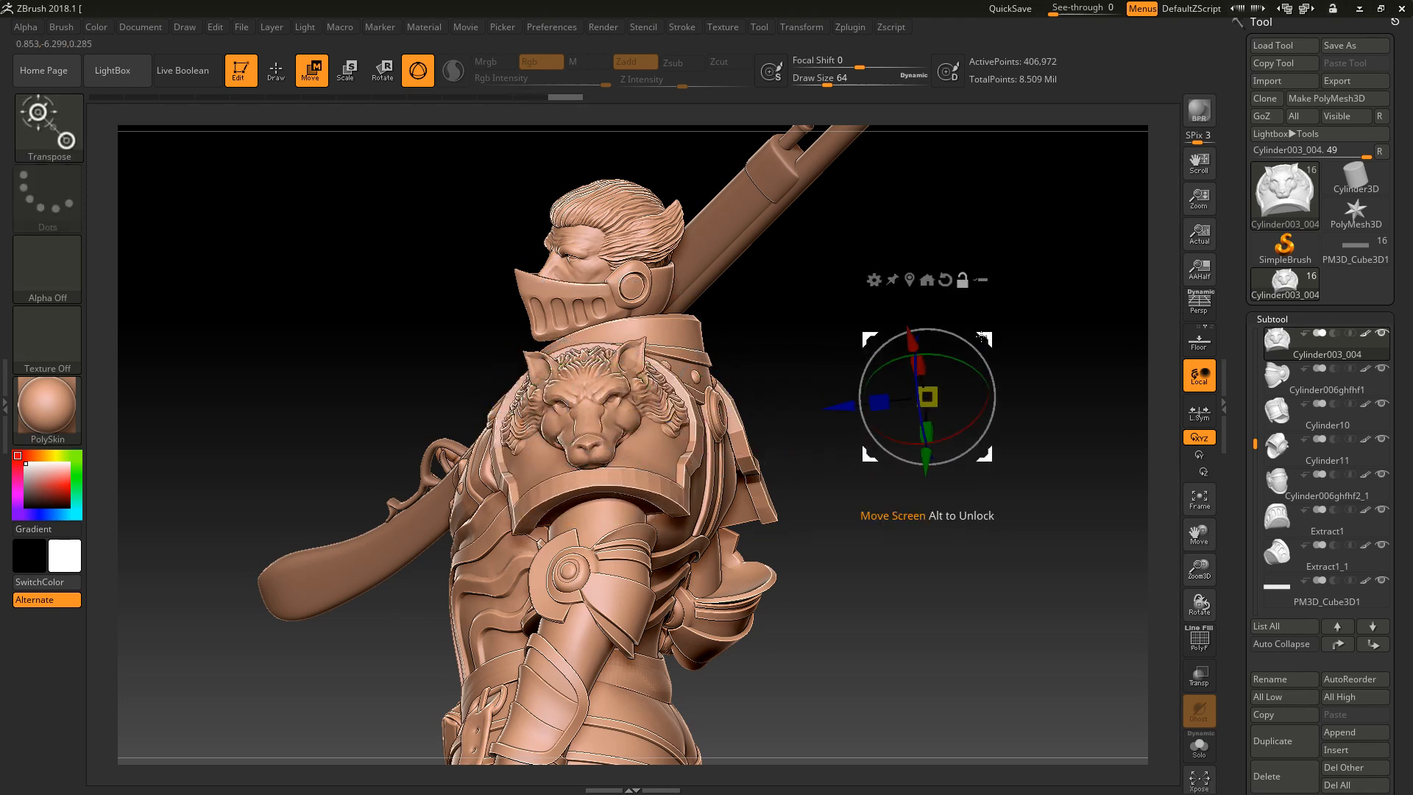
left_click(926, 280)
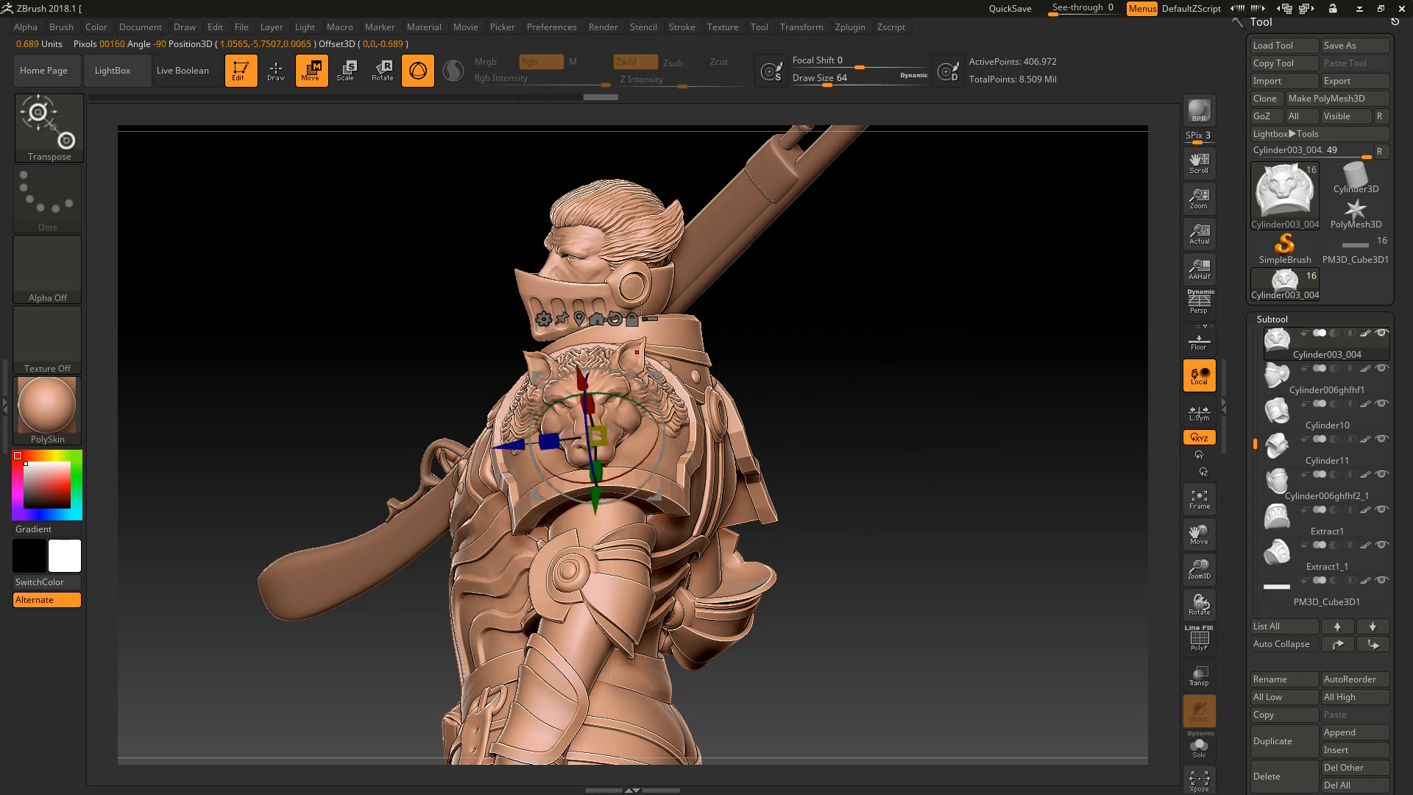
Undo the orientation reset that turned the shoulder armor, and reset the orientation of the gizmo alone.
left_click(614, 318)
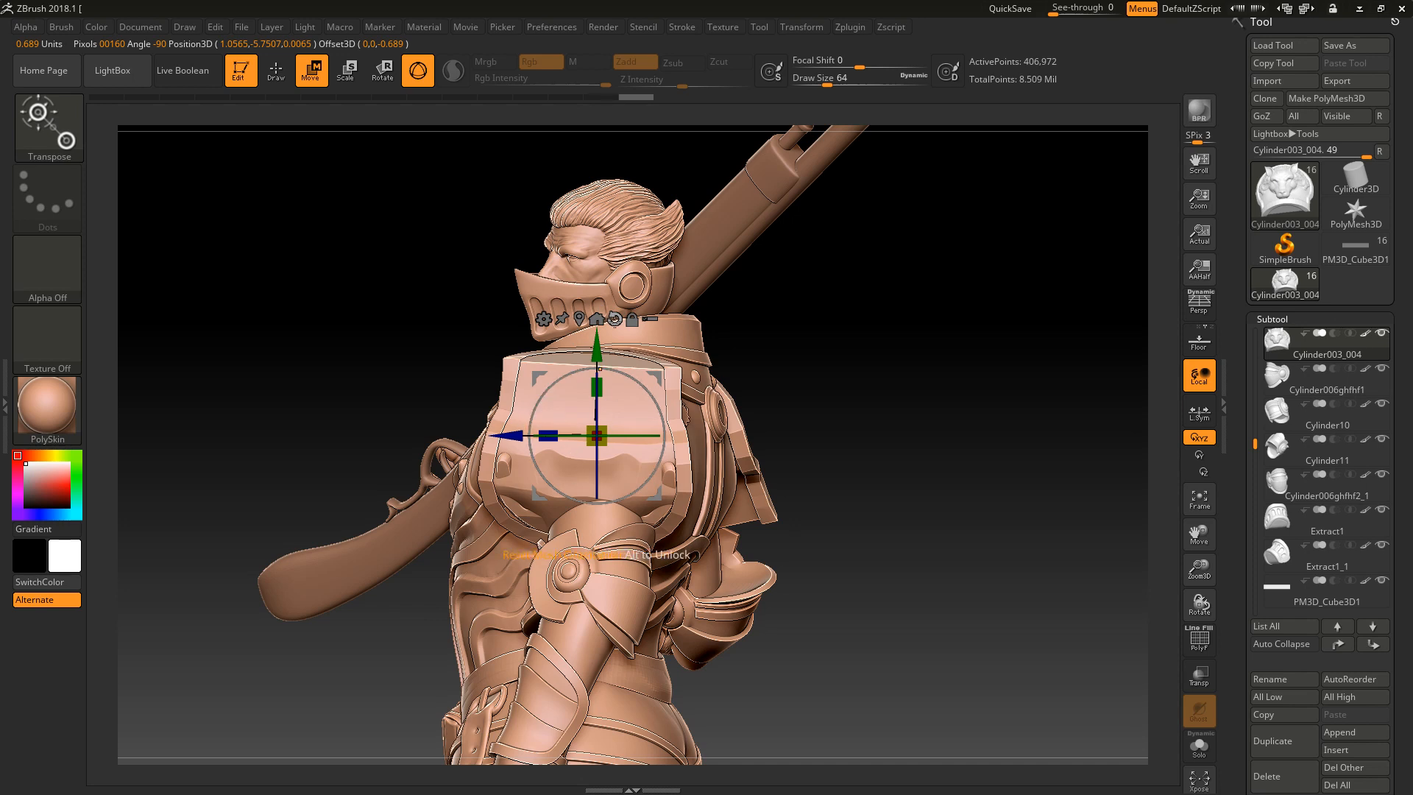
key("ctrl+z")
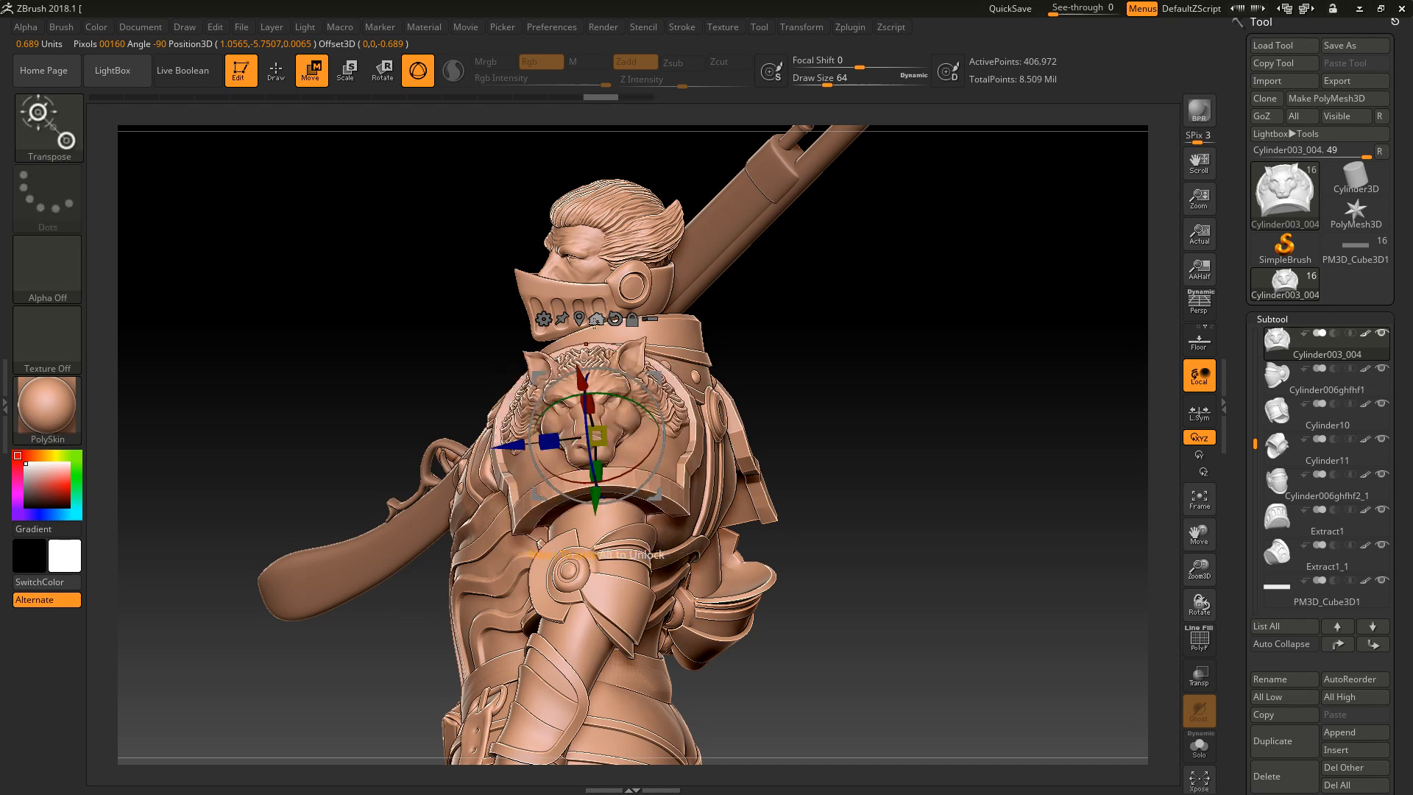
left_click(614, 320)
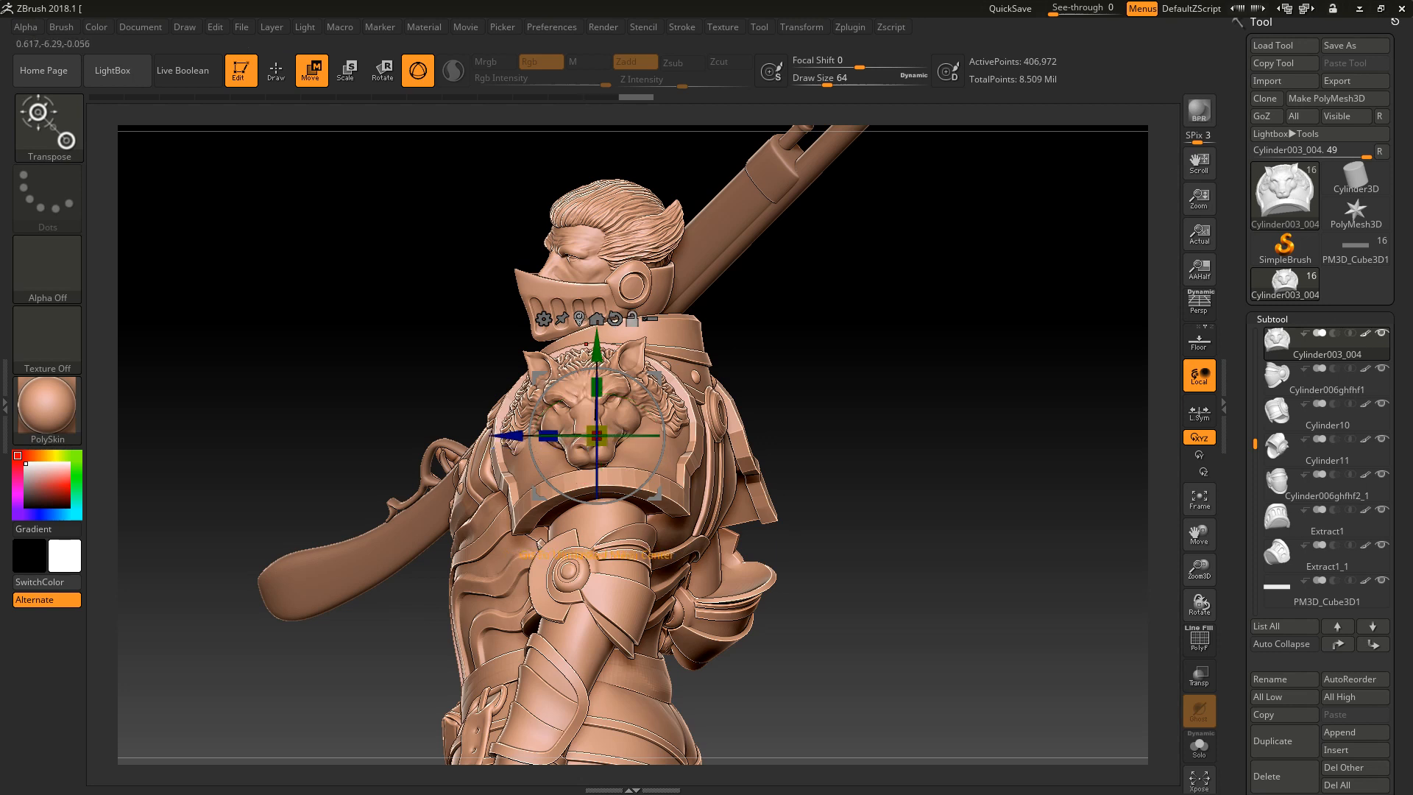
Switch the active subtool to the face mask fn_f6_1222333 and back to the shoulder armor Cylinder003_004.
left_click(586, 344, "alt")
left_click(677, 391, "alt")
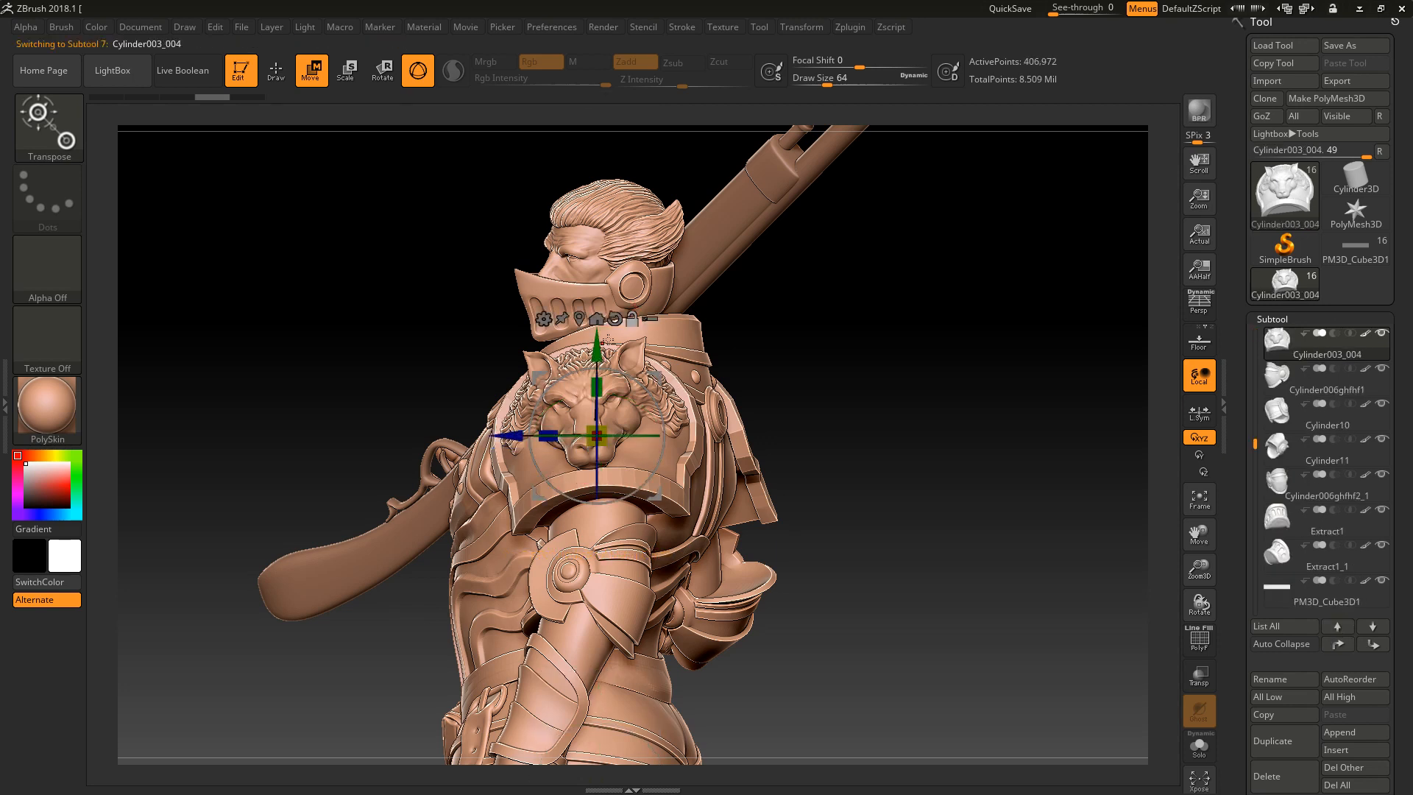
left_click(574, 321, "alt")
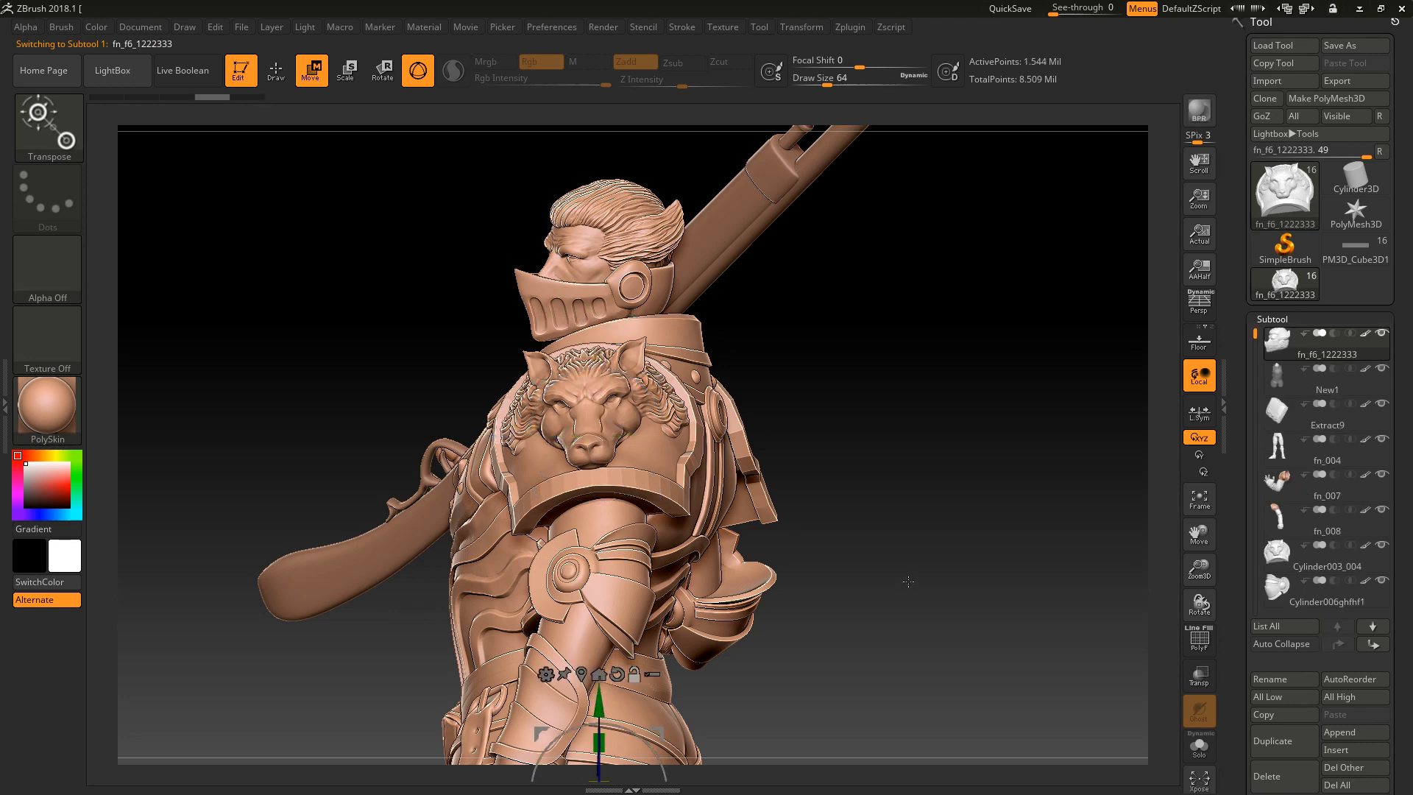
right_click_drag(907, 581, 832, 463, "ctrl")
left_click(607, 616, "alt")
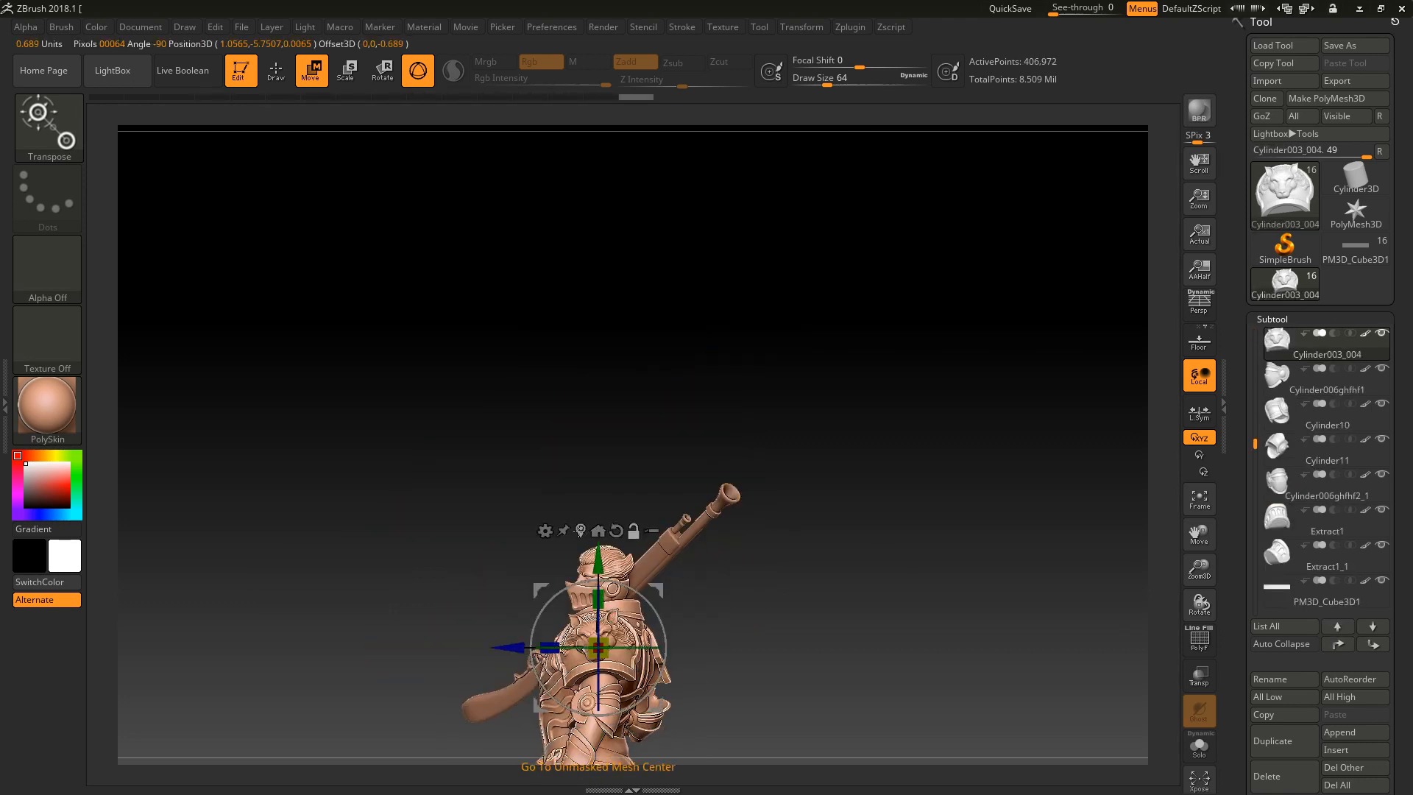
Send the gizmo to its home position and recenter it on the shoulder armor's unmasked mesh.
left_click(598, 530)
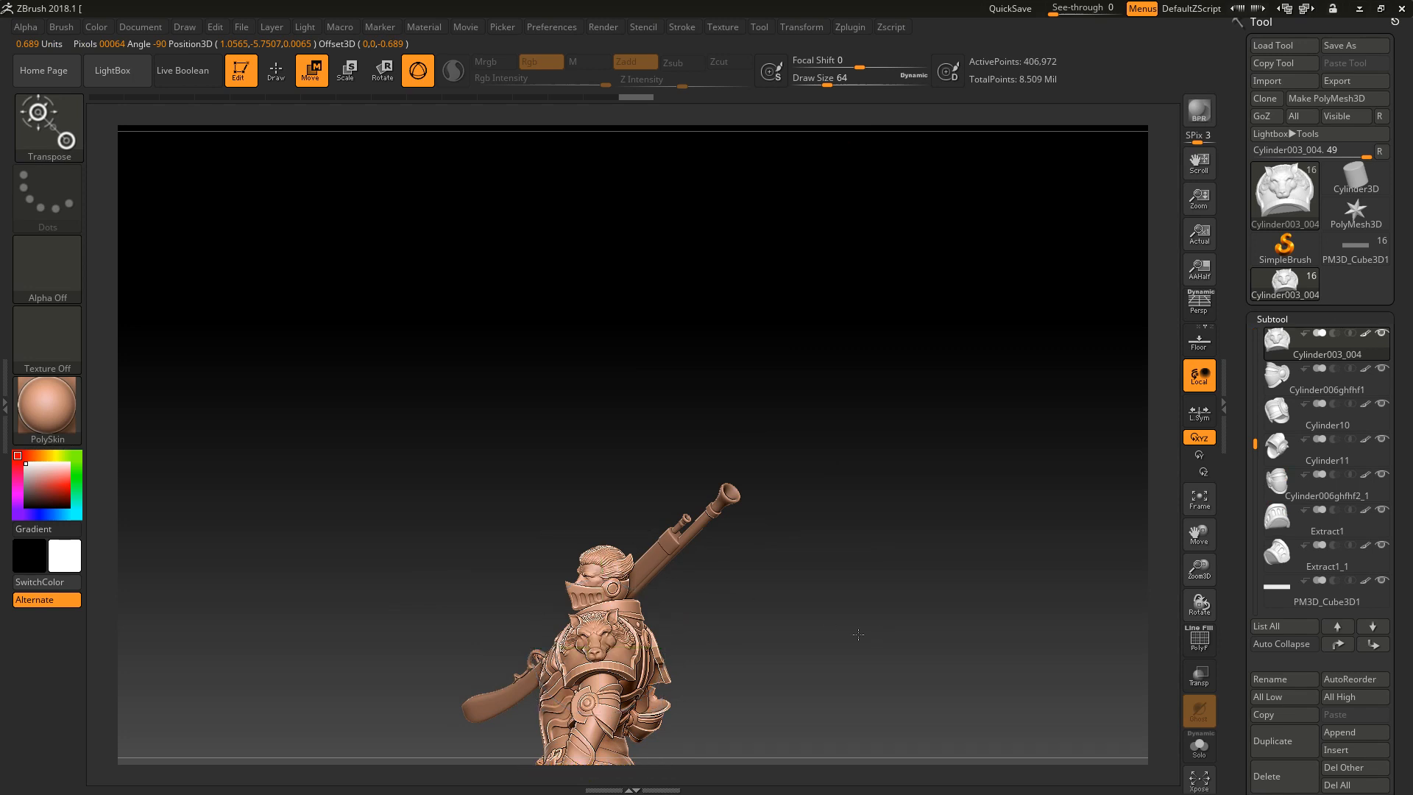
left_click_drag(949, 792, 948, 794, "alt")
left_click_drag(898, 568, 923, 431, "alt")
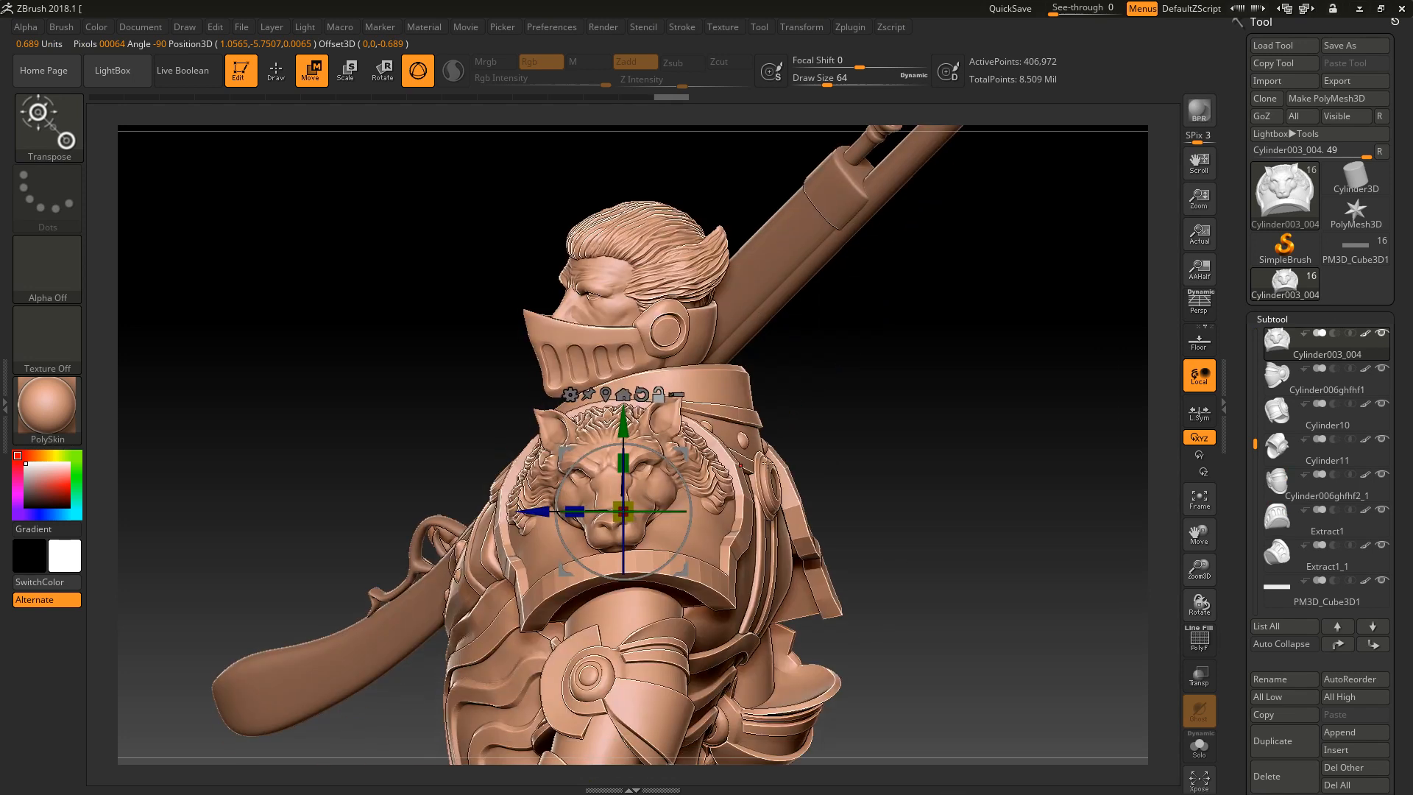
Switch to the torso armor New1 and back to Cylinder003_004, and try rotating the shoulder armor before undoing it.
left_click(713, 410, "alt")
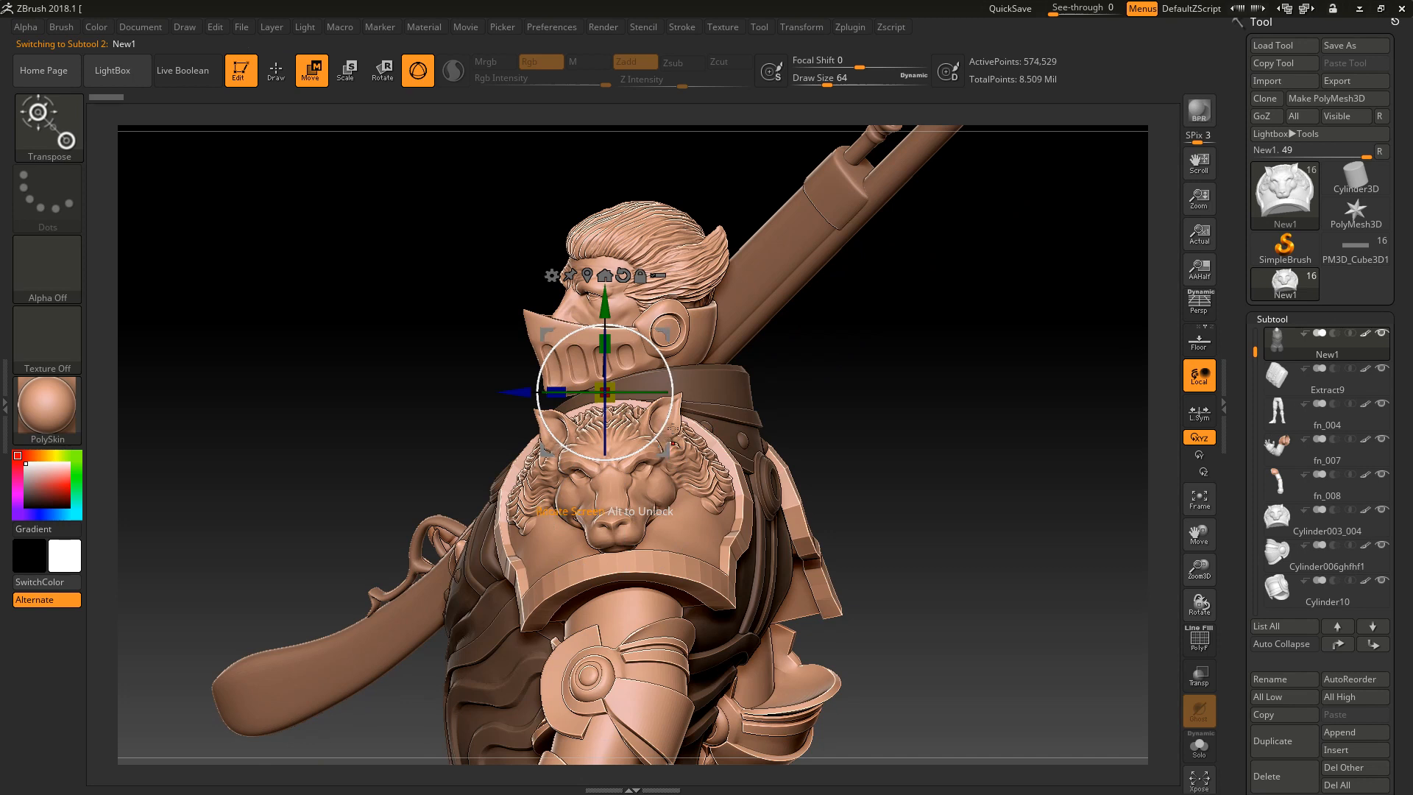
left_click(673, 520, "alt")
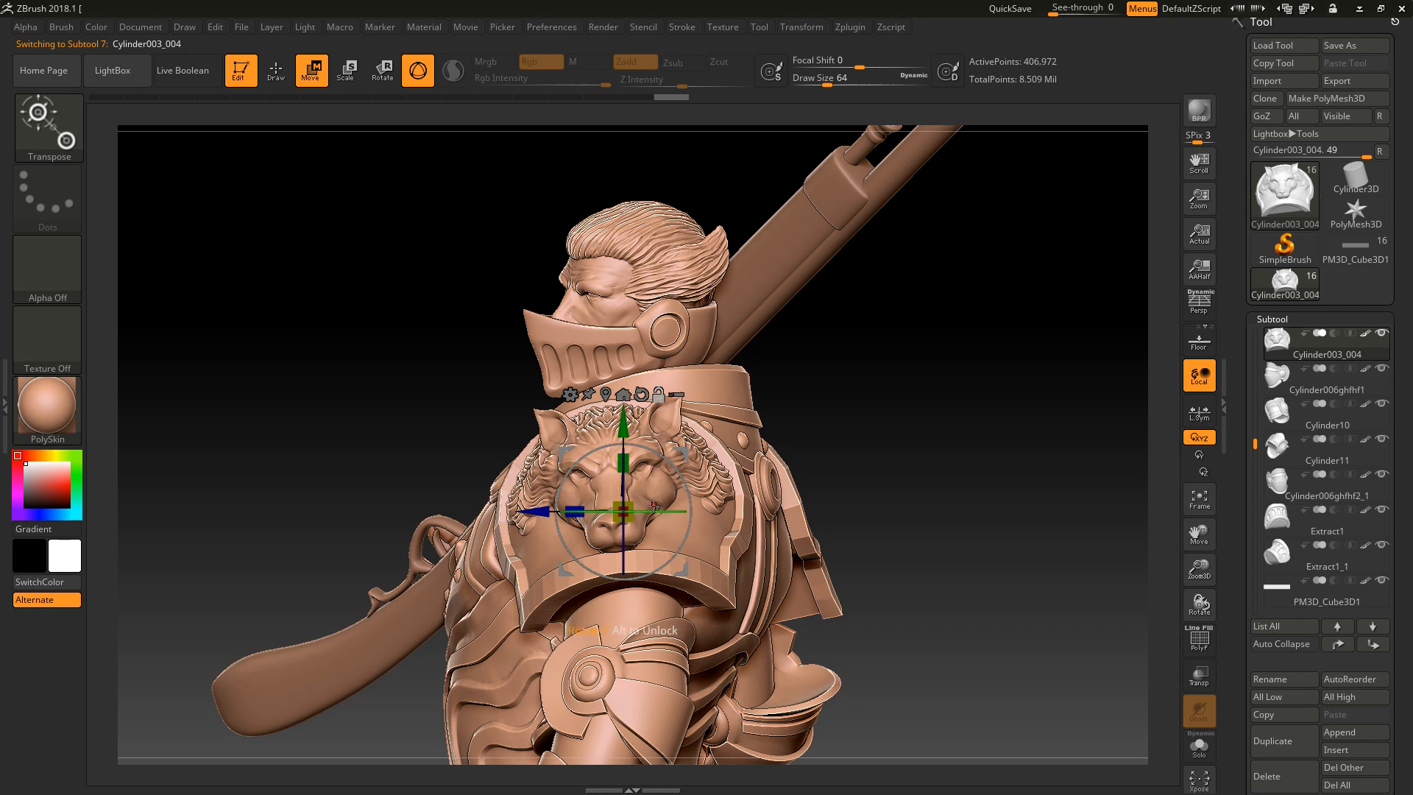
left_click_drag(654, 510, 732, 513)
key("ctrl+z")
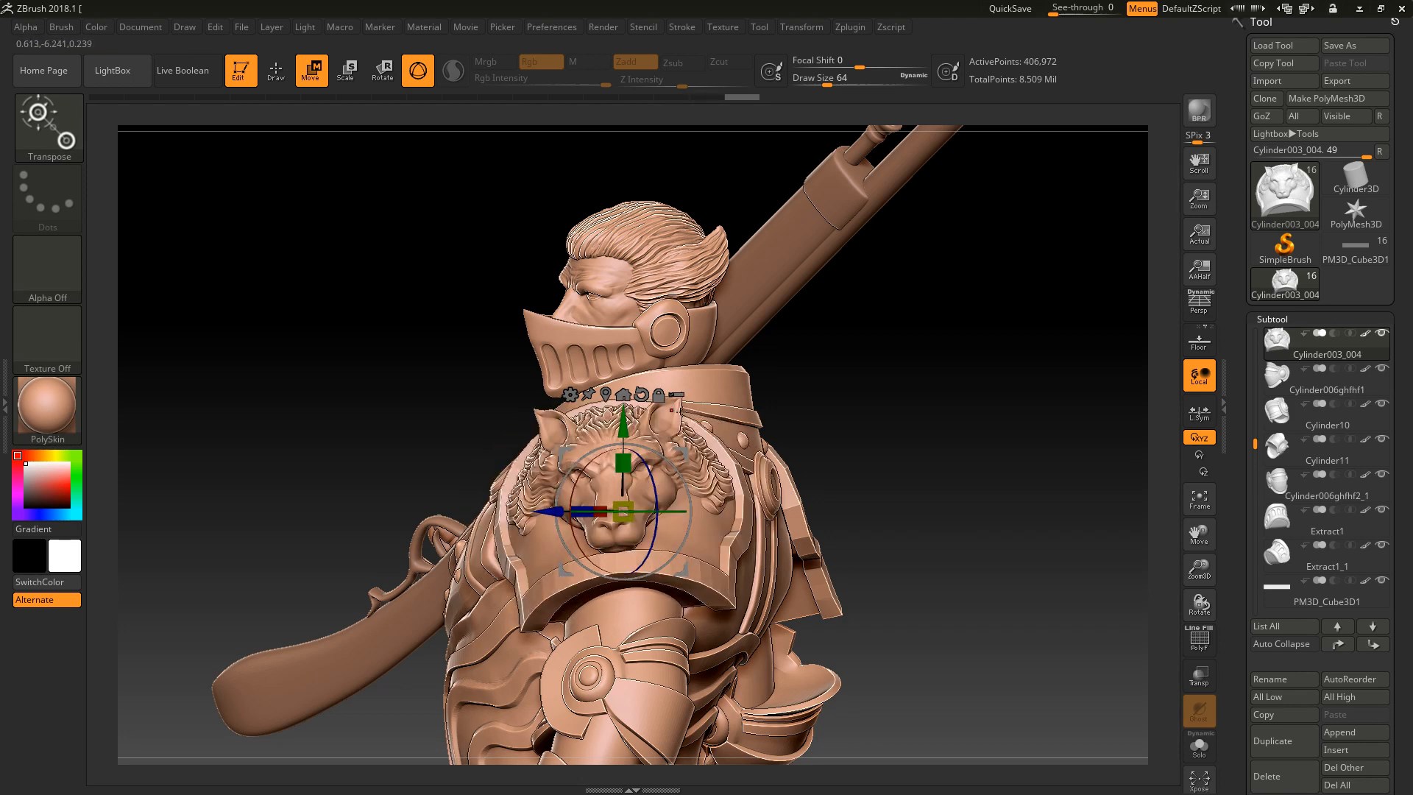
Unlock the gizmo, rotate and shift it slightly over the wolf's face without affecting the mesh, and lock it again.
left_click(660, 398)
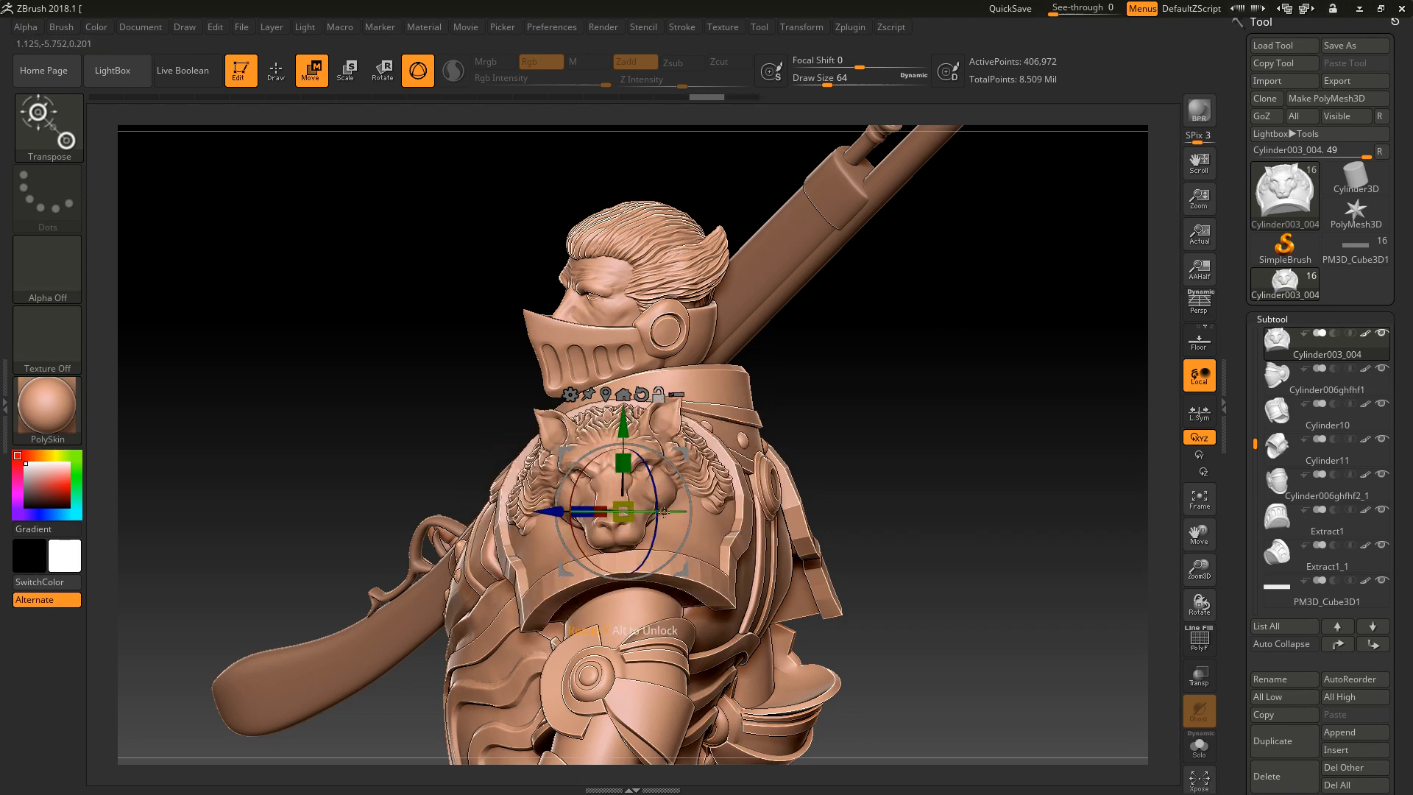
left_click_drag(662, 512, 633, 514)
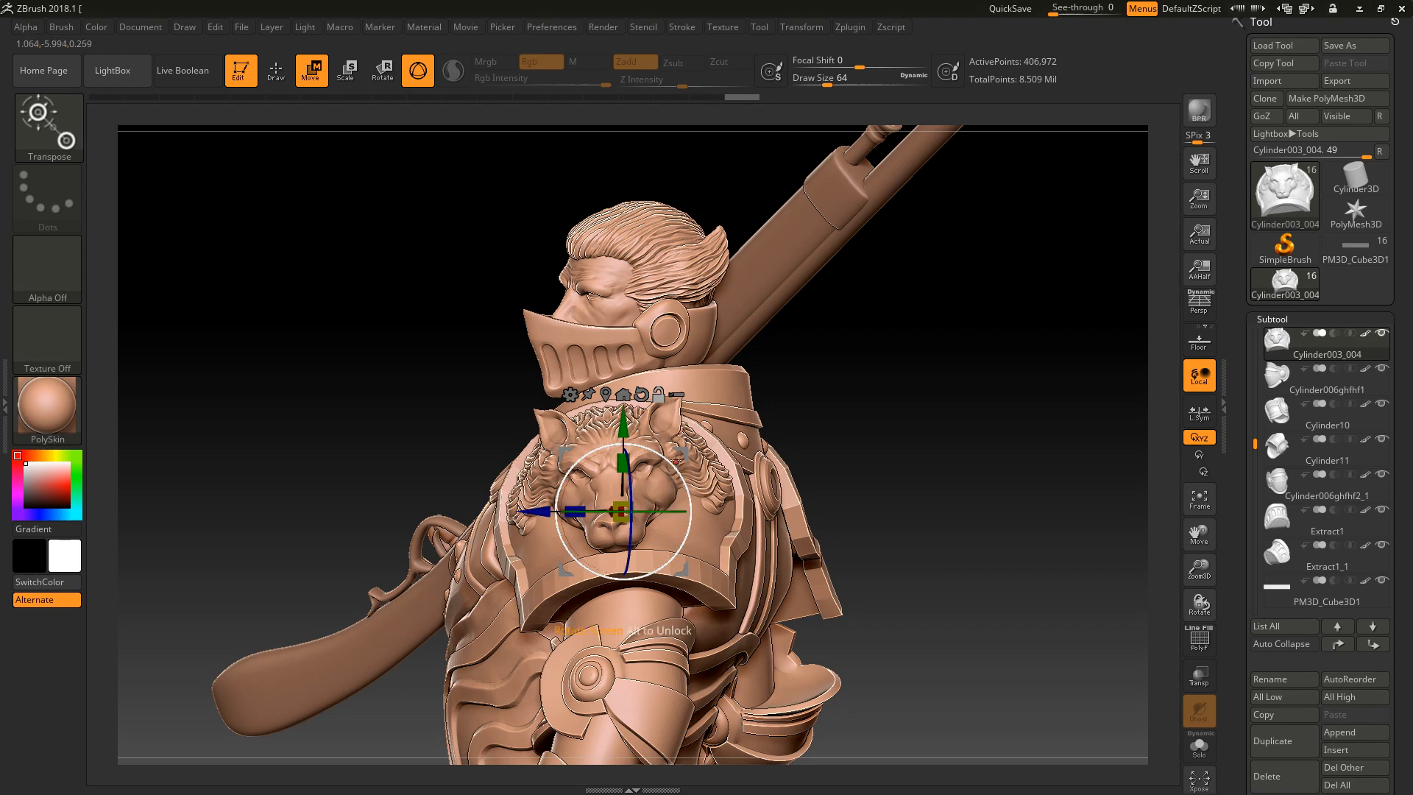
mouse_move(684, 454)
left_mouse_down()
mouse_move(751, 433)
mouse_move(695, 442)
mouse_move(728, 452)
mouse_move(695, 445)
left_mouse_up()
left_click(673, 388)
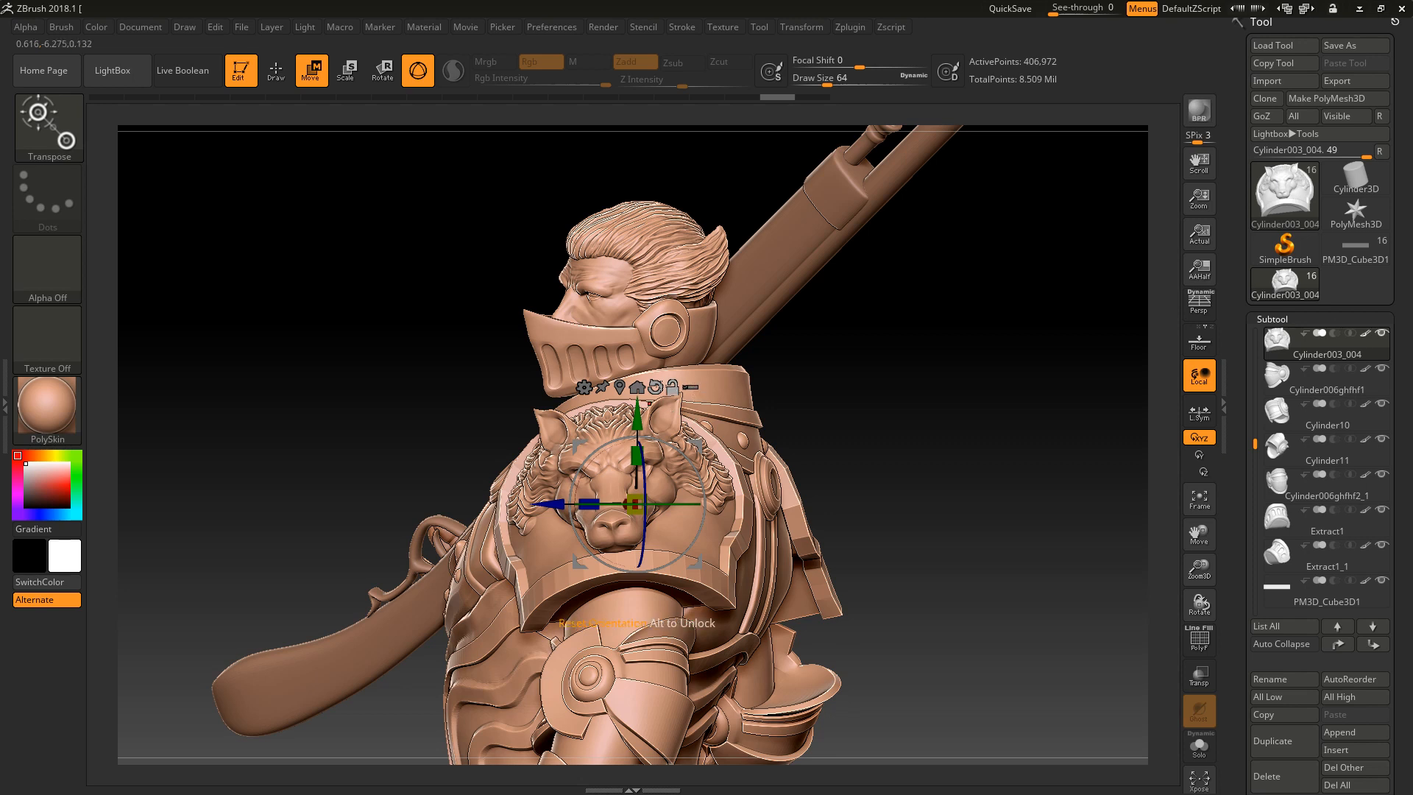
Reset the gizmo's orientation and send the gizmo alone to its home position at the model's base.
left_click(656, 386)
left_click(638, 387)
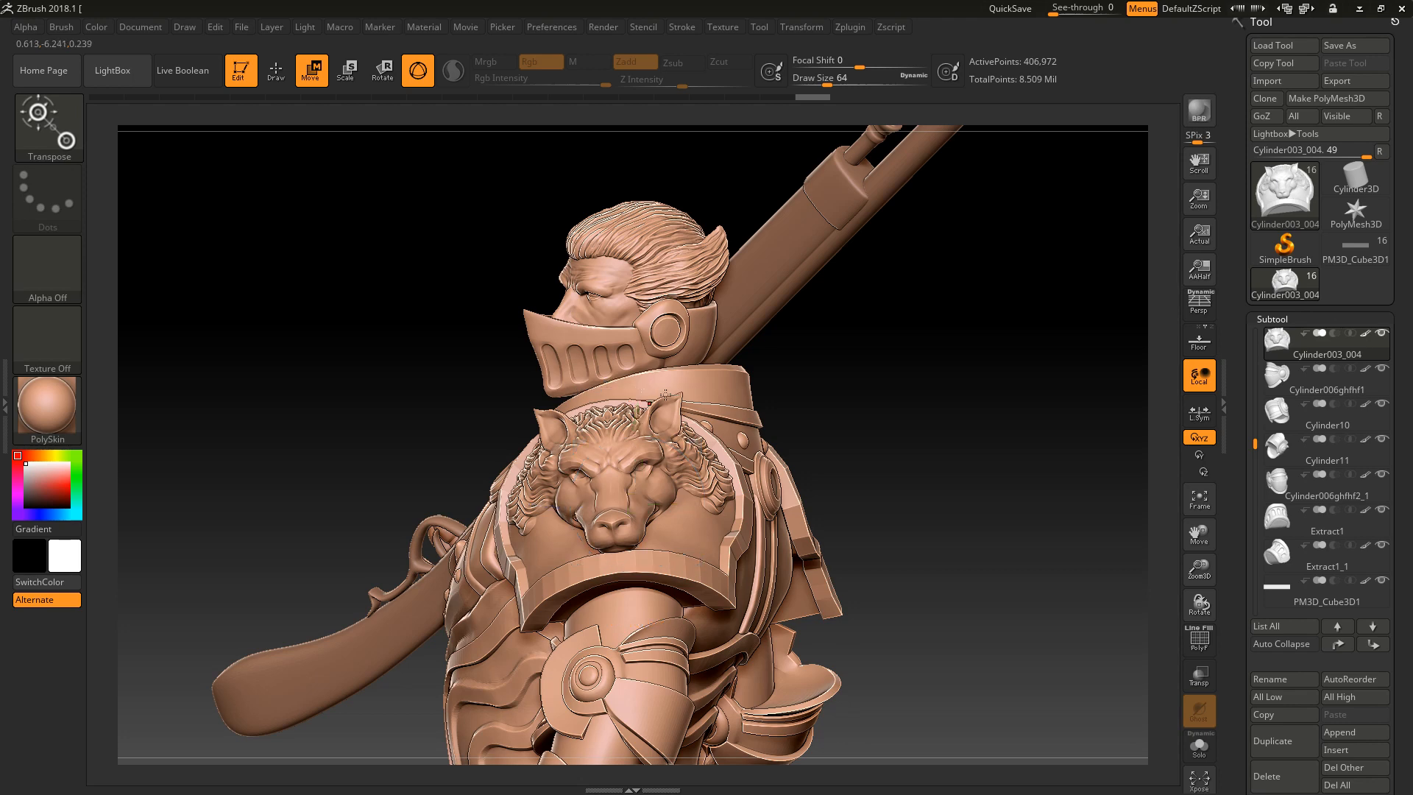
key("f")
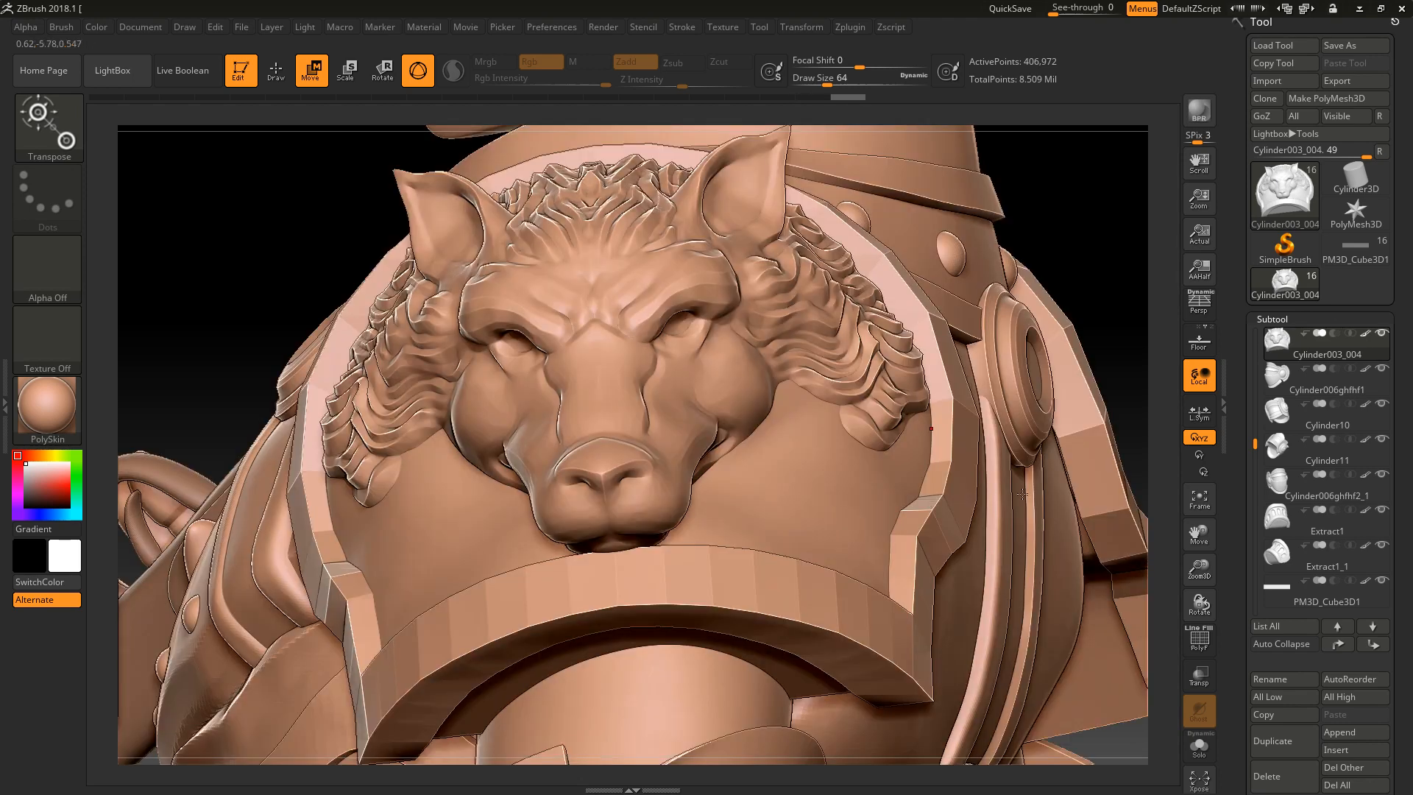
key("f")
left_click_drag(936, 549, 1028, 562)
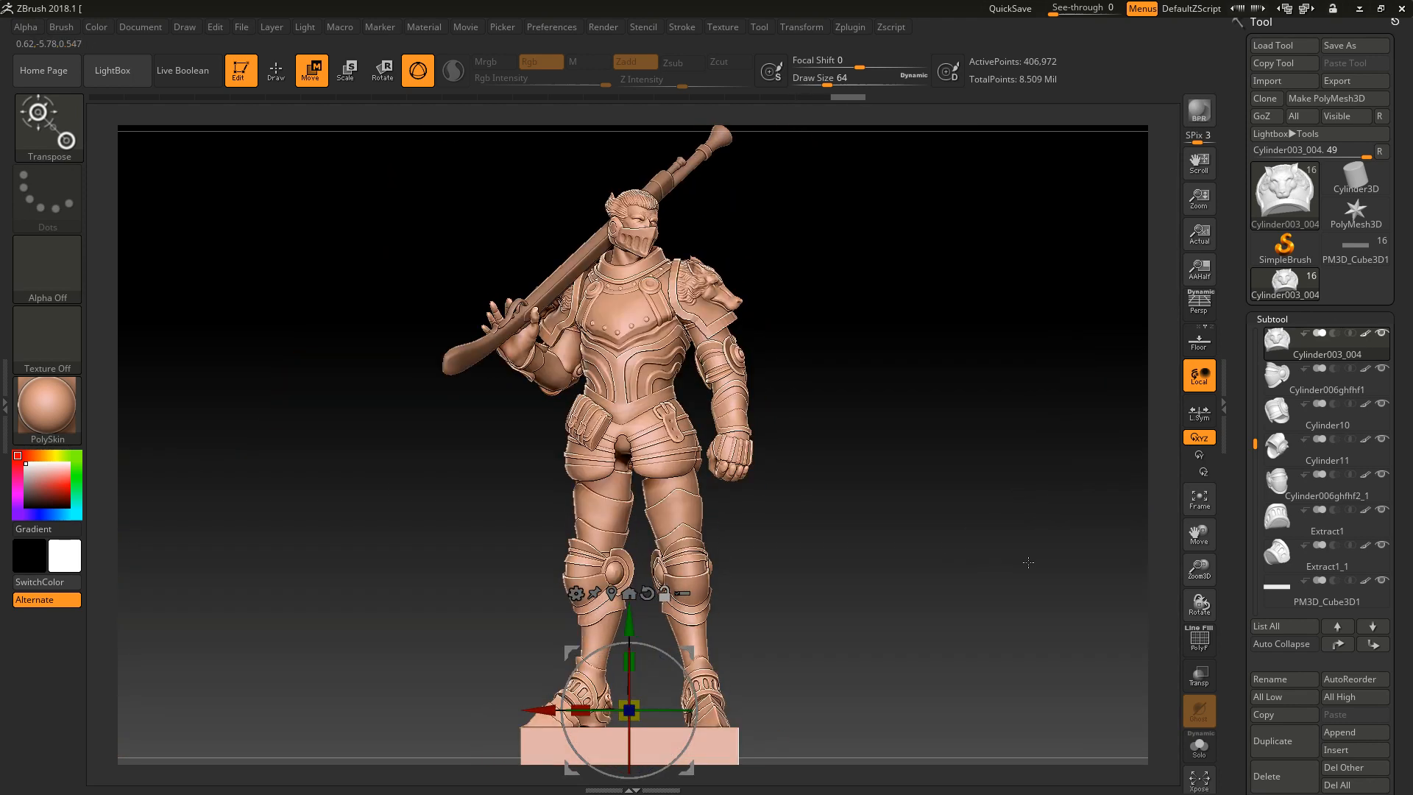
Place the gizmo on the shoulder armor and reset its orientation.
left_click(688, 305)
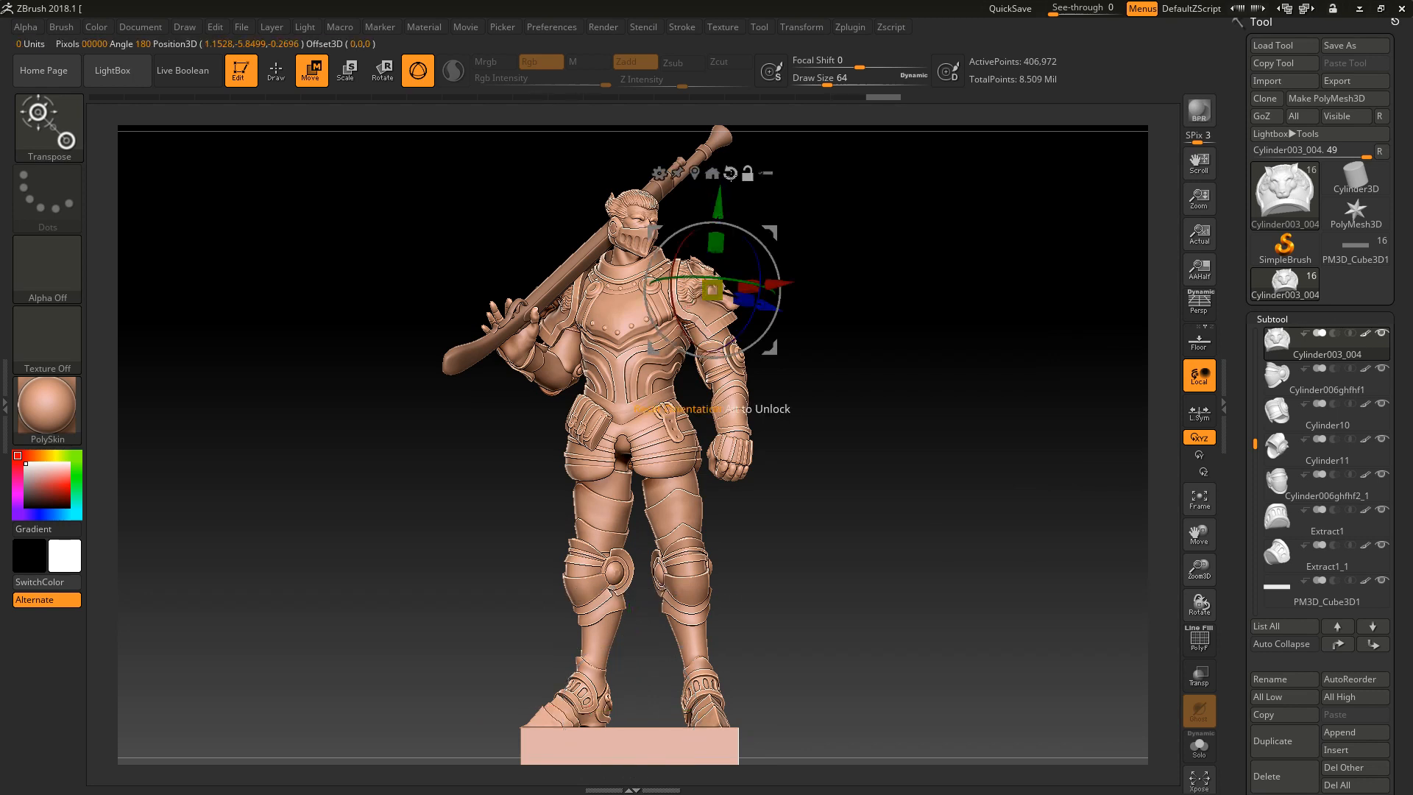
left_click(730, 173)
Move only the gizmo between its home position at the base and the shoulder armor, ending at home.
left_click(711, 174)
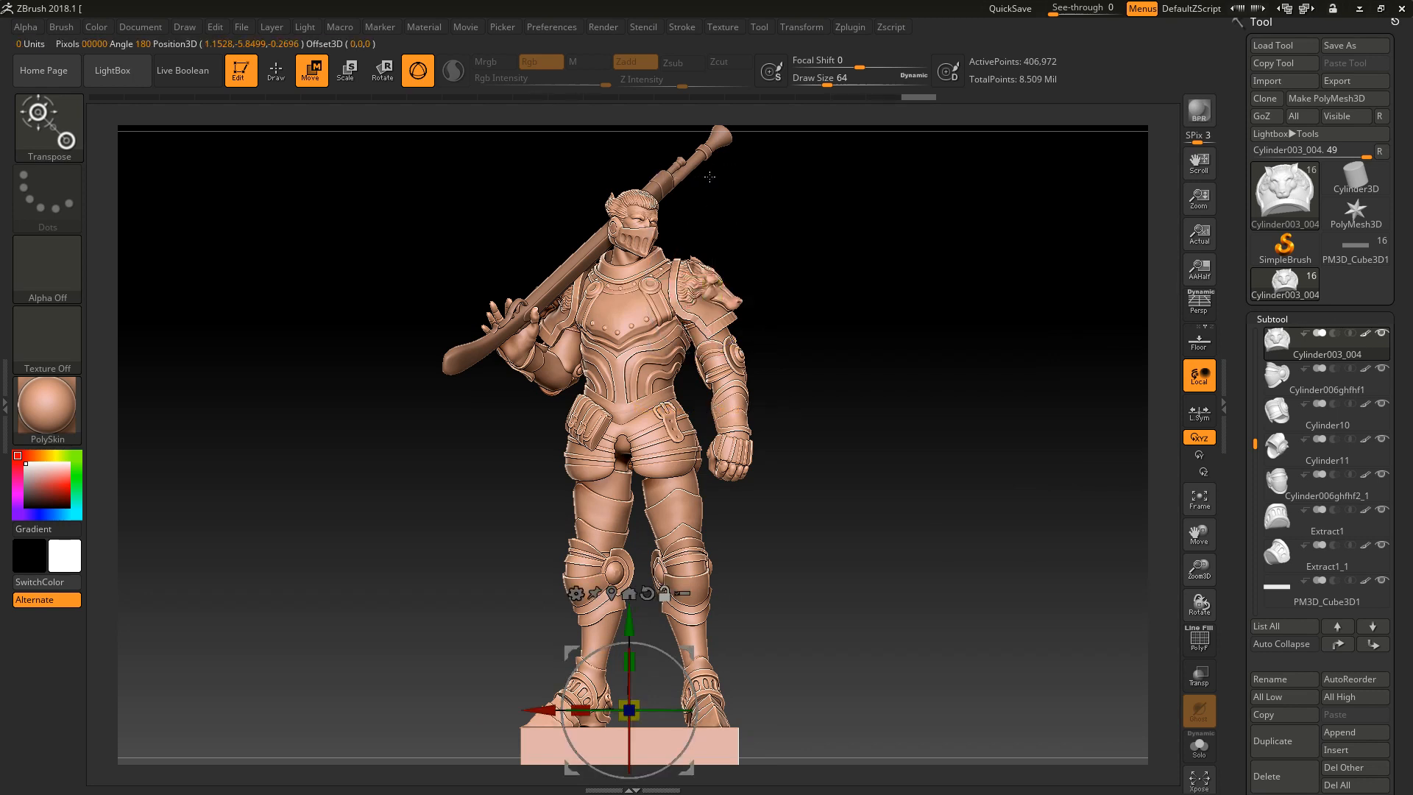
left_click(712, 313)
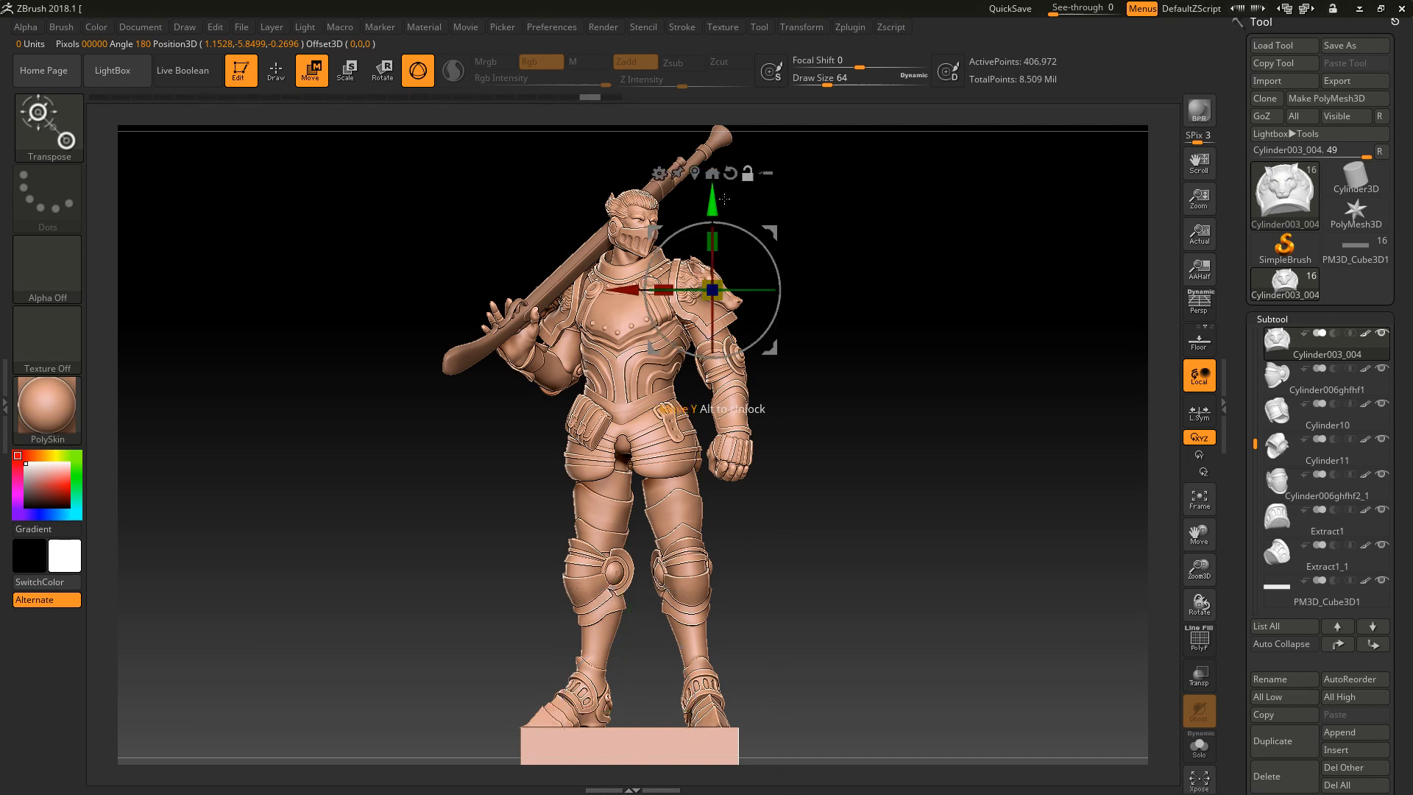
left_click(712, 175)
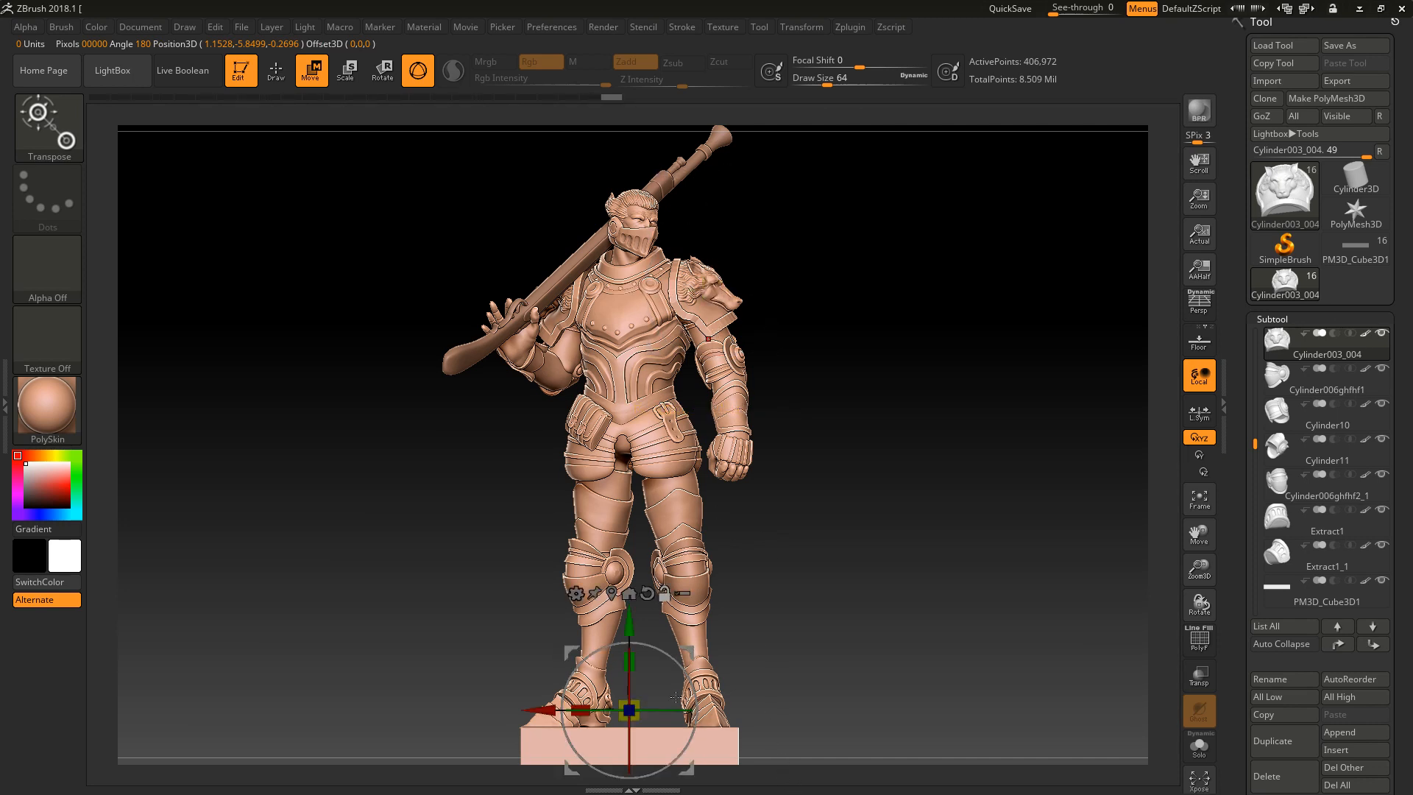
Bring the gizmo back to the shoulder armor and send it home while locked, moving the armor to the base.
mouse_move(856, 677)
left_mouse_down()
mouse_move(836, 683)
mouse_move(827, 667)
mouse_move(860, 670)
left_mouse_up()
key("ctrl+z")
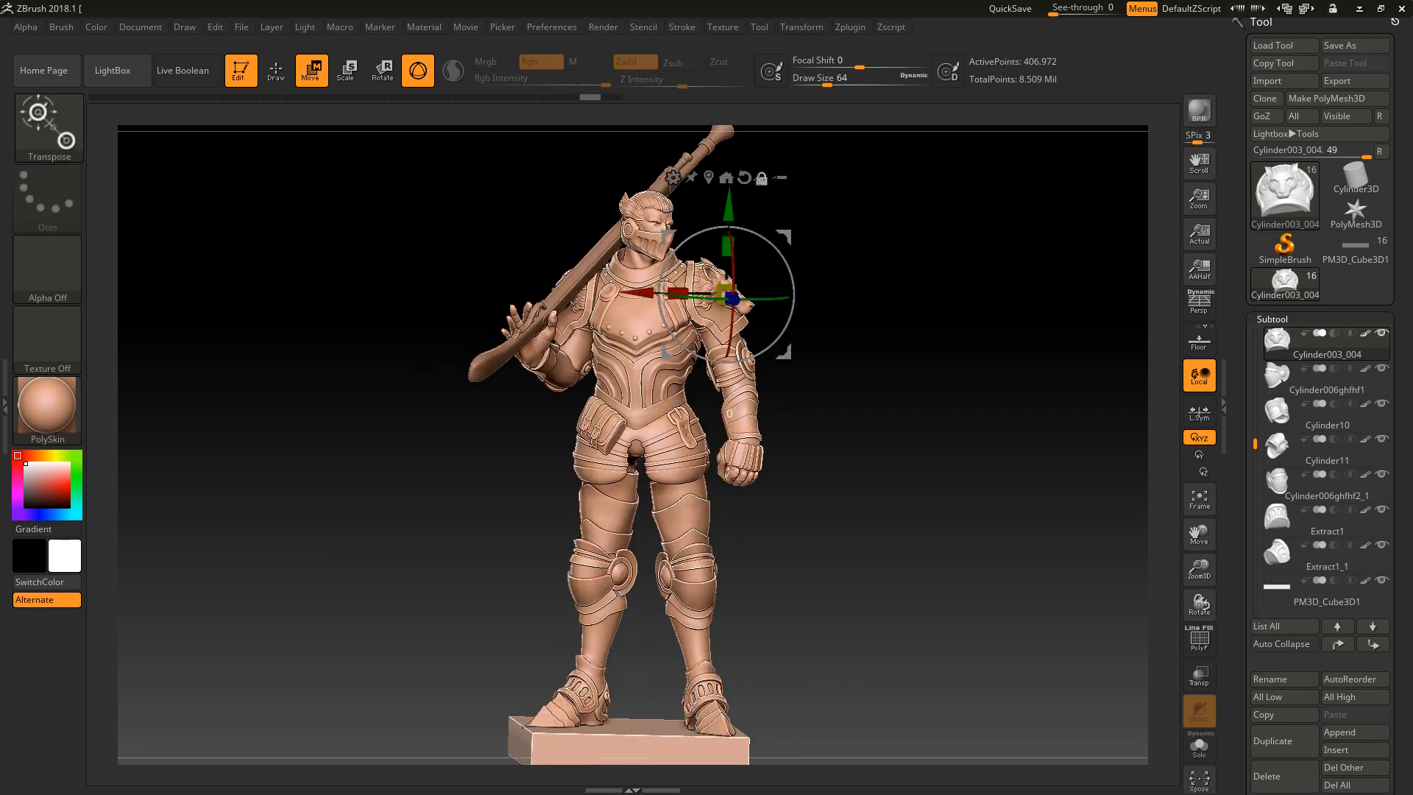
left_click(724, 176)
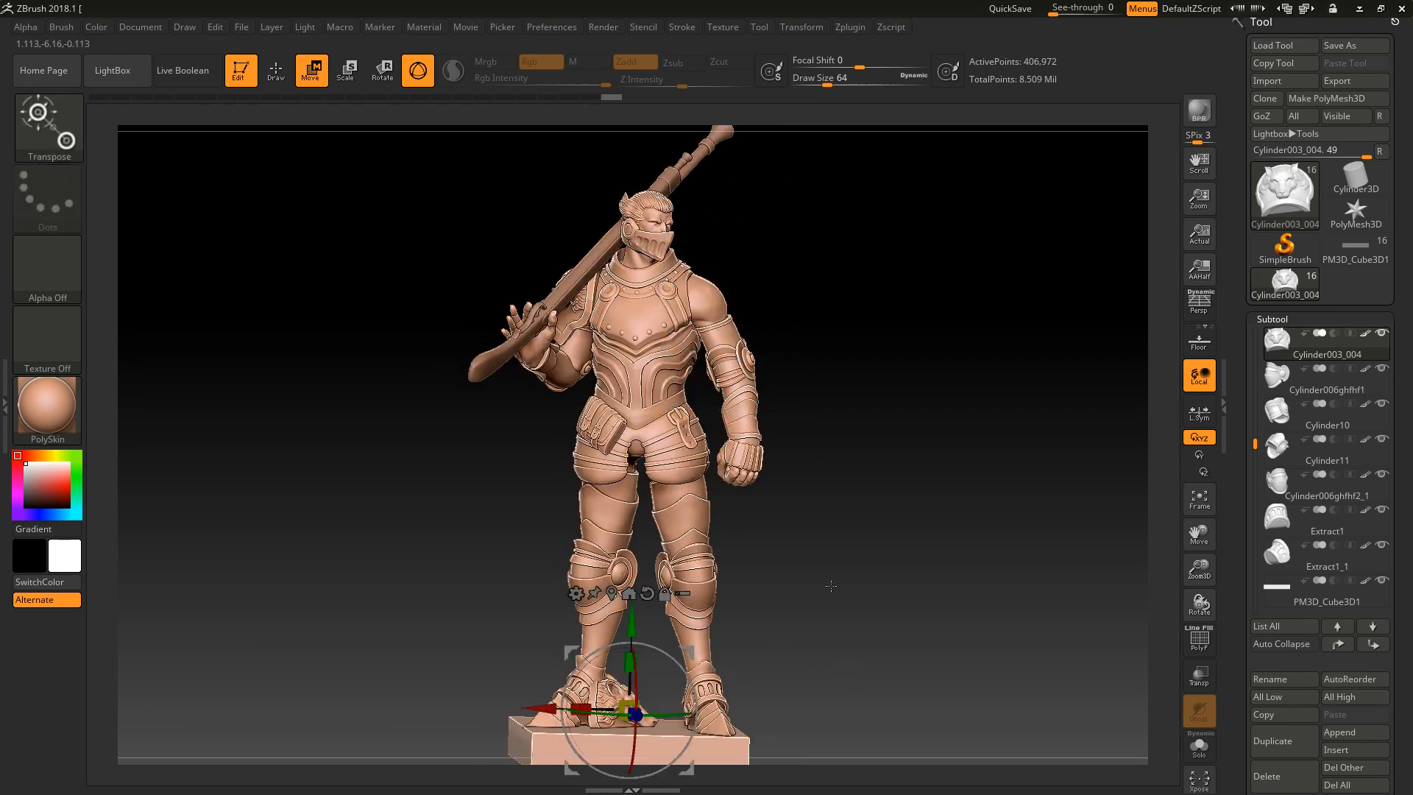
Undo sending the shoulder armor to the base, restoring it and the gizmo to the shoulder.
left_click_drag(848, 642, 812, 653)
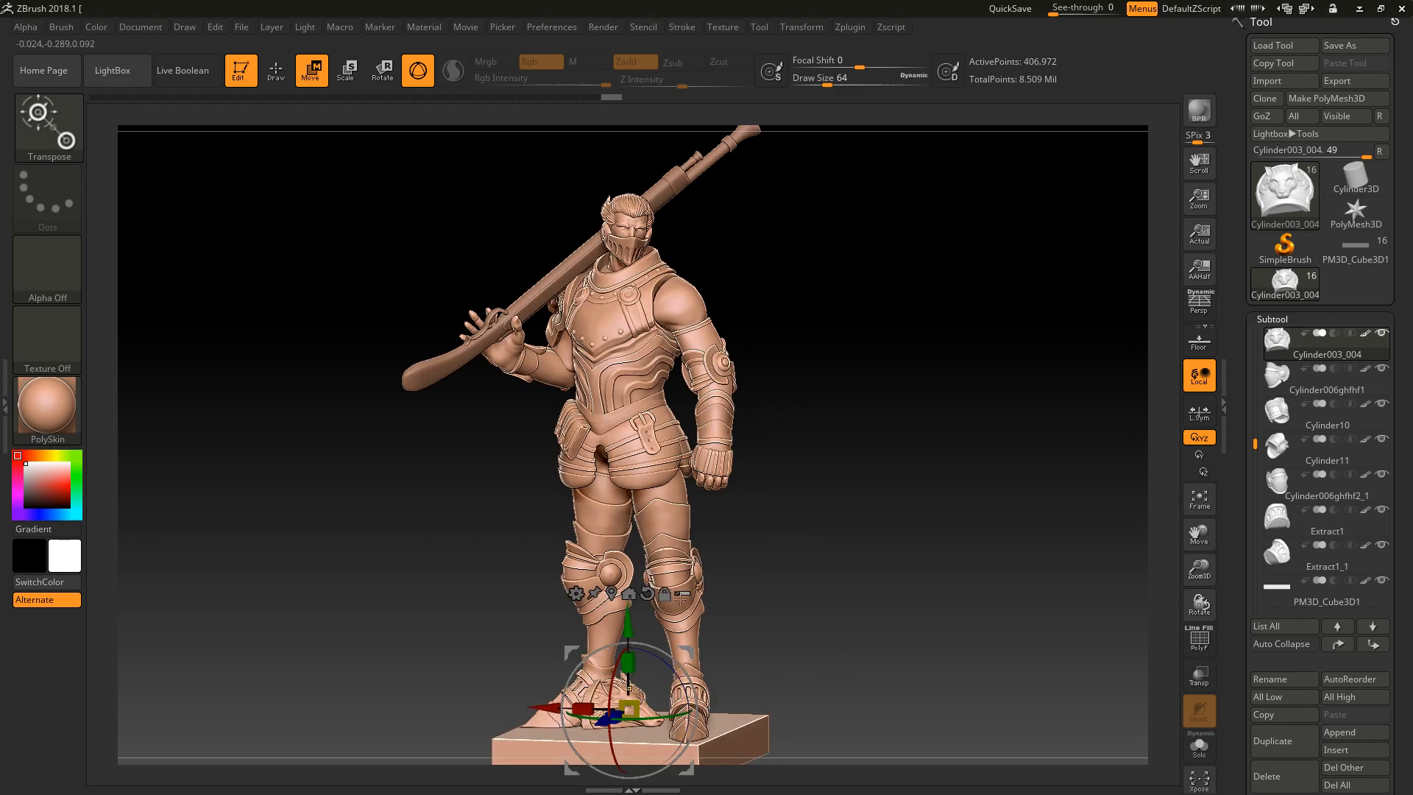
key("ctrl+z")
left_click_drag(844, 577, 885, 573)
left_click_drag(798, 312, 997, 478, "alt")
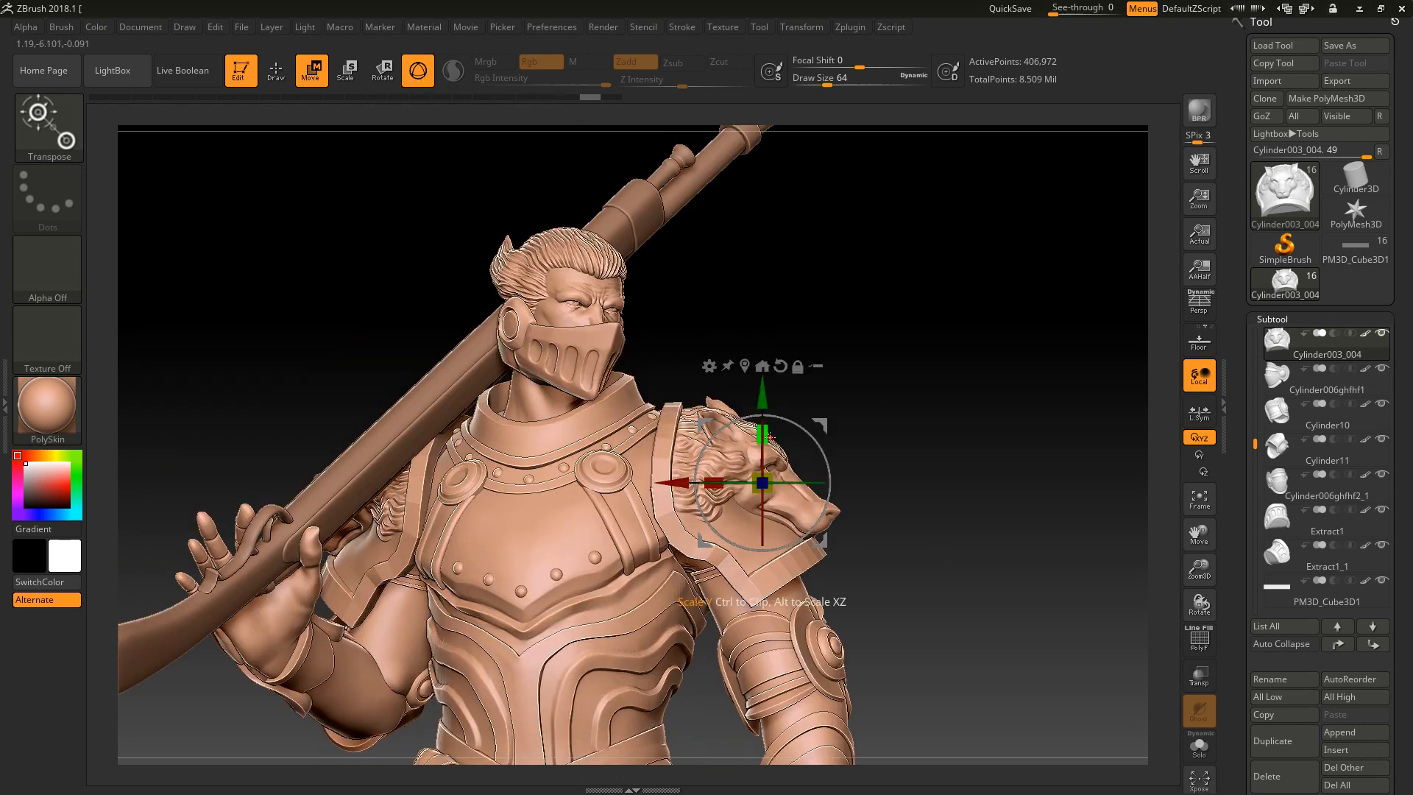
Try scaling the wolf-head shoulder armor along a single gizmo axis and uniformly.
left_click_drag(762, 434, 766, 460)
key("ctrl+z")
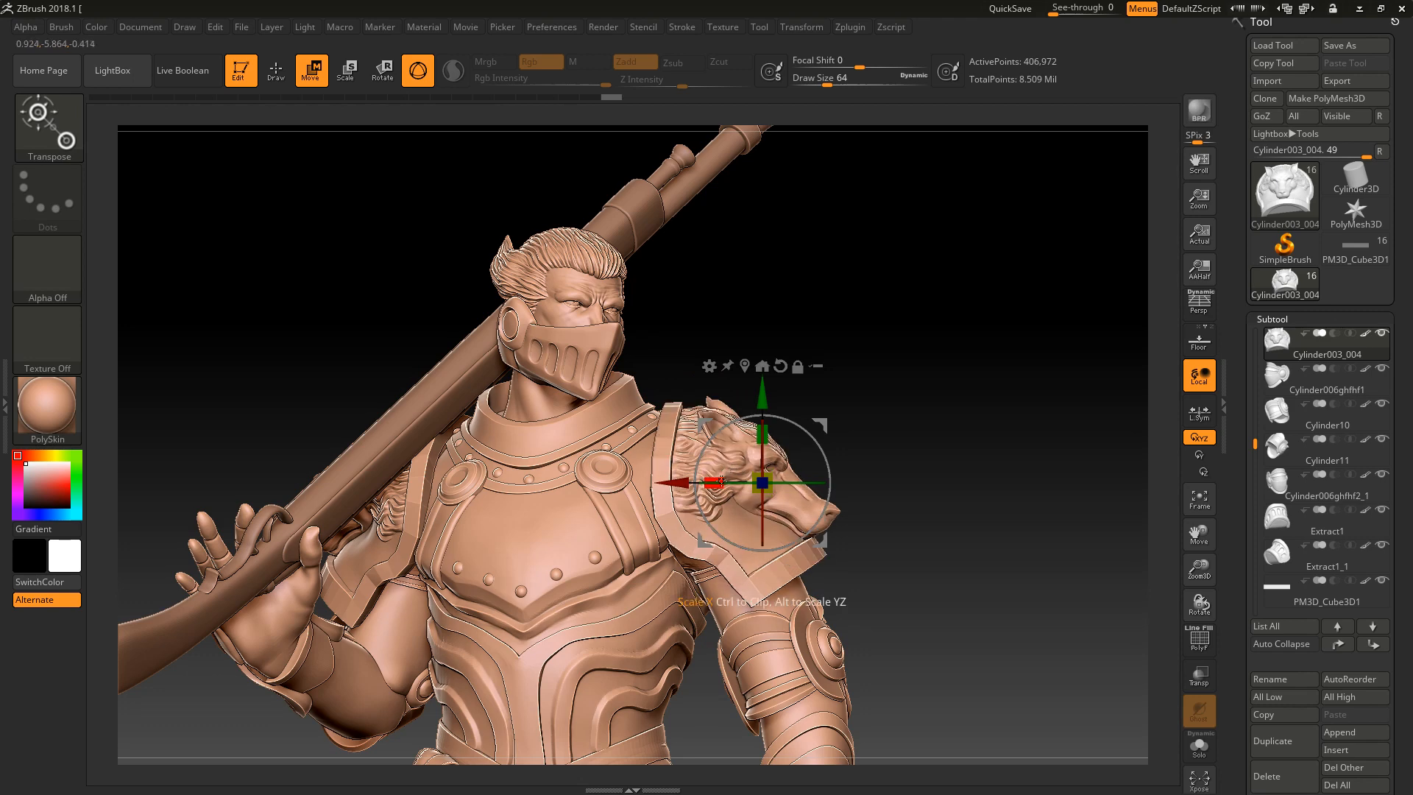
left_click_drag(917, 444, 920, 530)
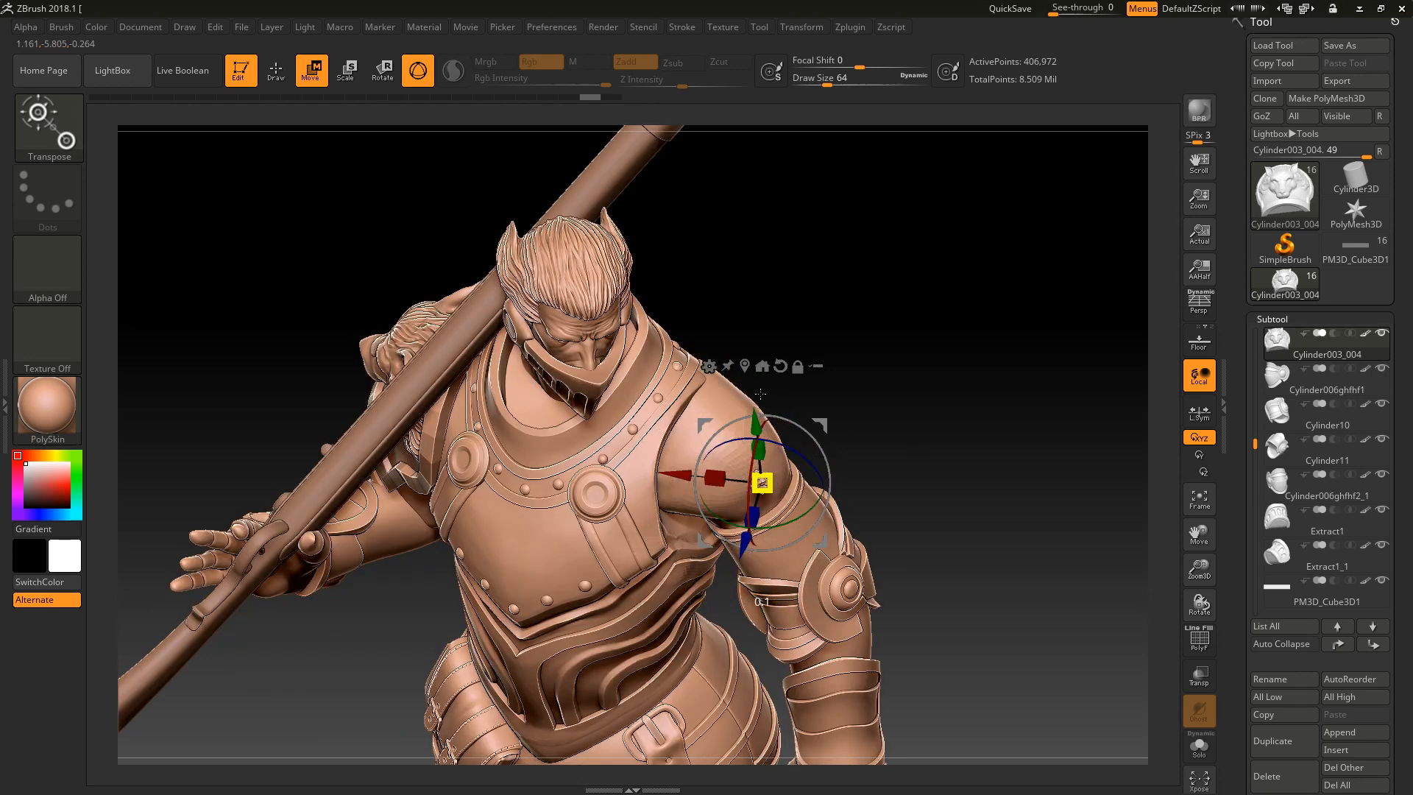
left_click_drag(941, 485, 818, 486)
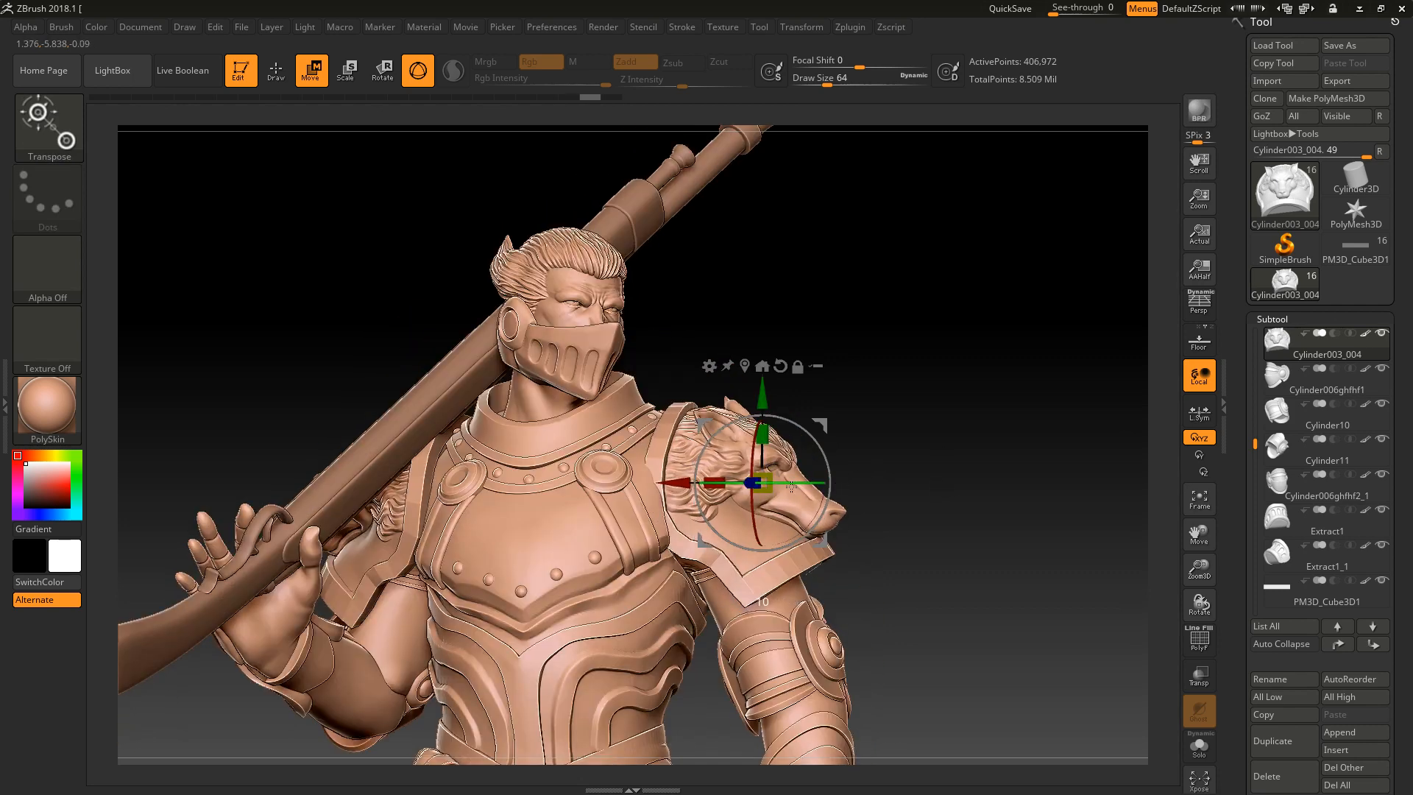
Try rotating the shoulder armor about its vertical axis and scaling it uniformly, and undo these changes.
left_click_drag(757, 489, 842, 484)
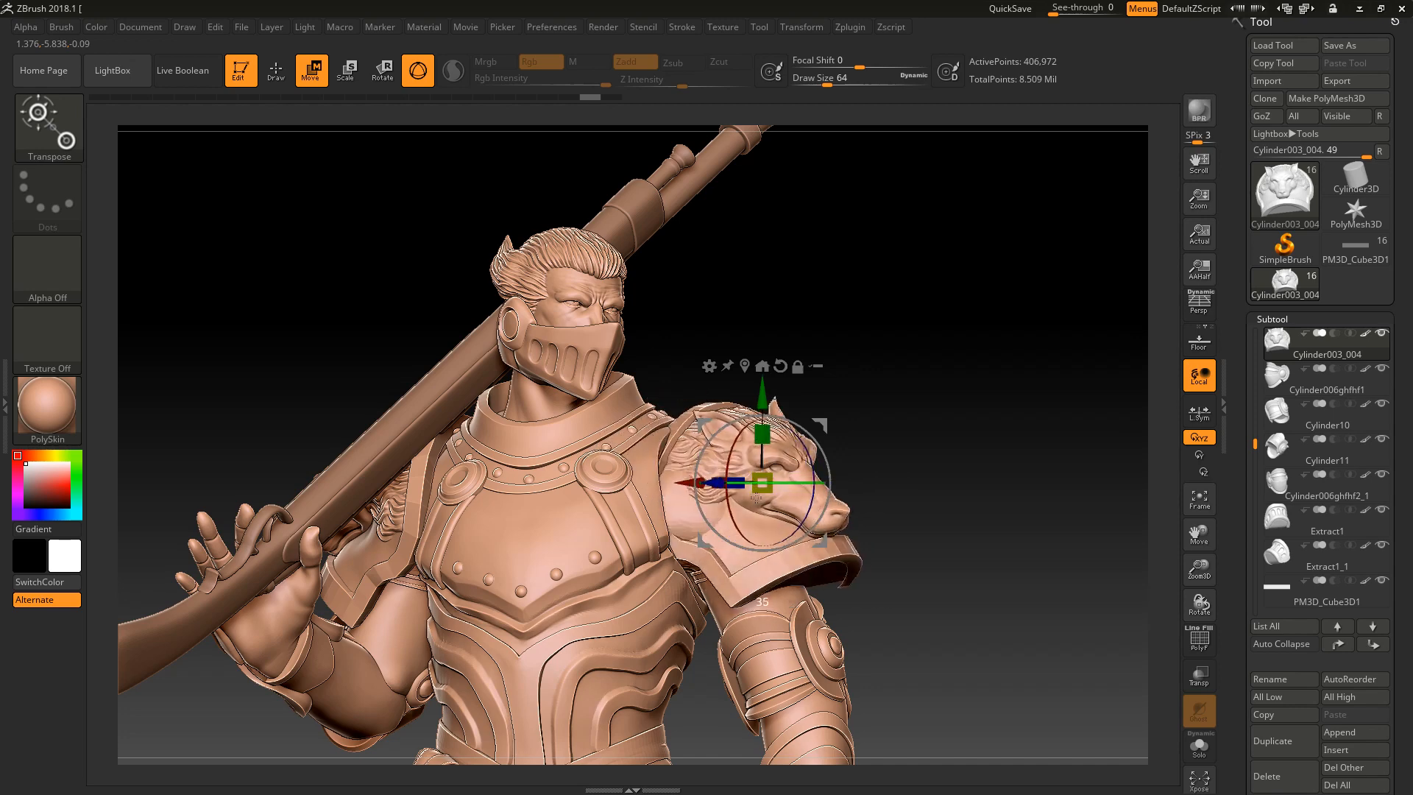
mouse_move(756, 497)
left_mouse_down()
mouse_move(827, 486)
mouse_move(730, 500)
mouse_move(762, 489)
left_mouse_up()
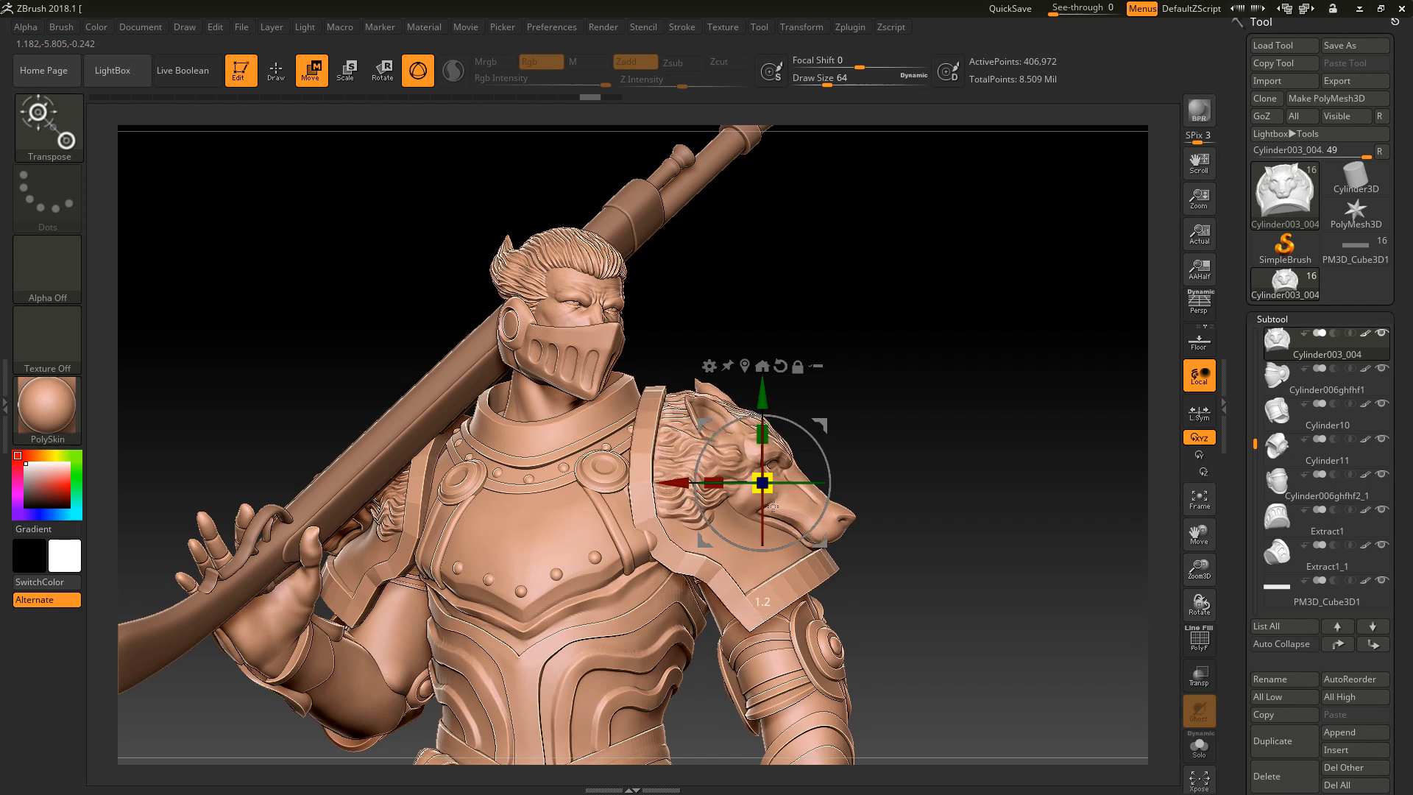
left_click_drag(771, 515, 770, 469)
key("ctrl+z")
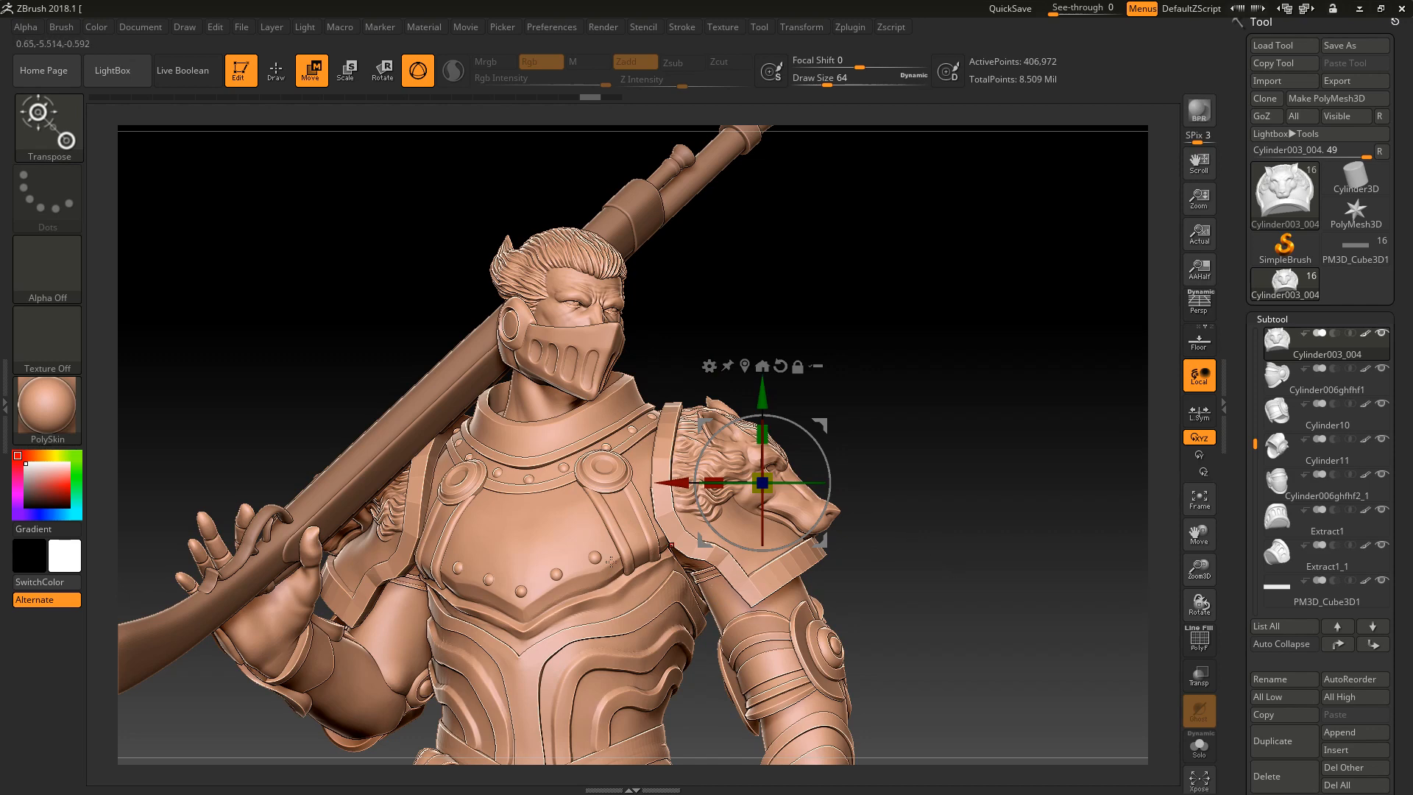
Select the torso armor, the shoulder armor, the head and the rifle one after another directly on the model.
left_click(528, 567, "alt")
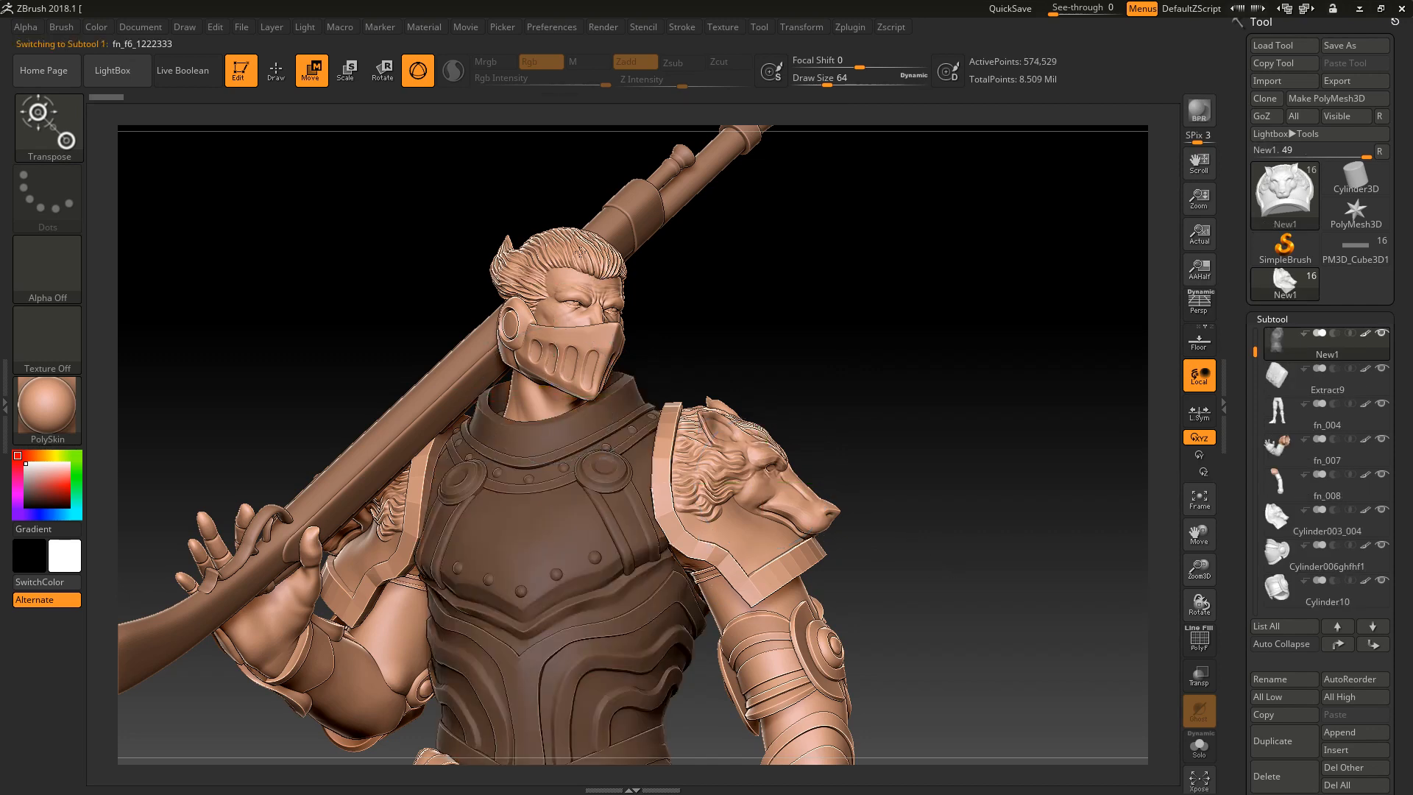
left_click(756, 499, "alt")
left_click(546, 250, "alt")
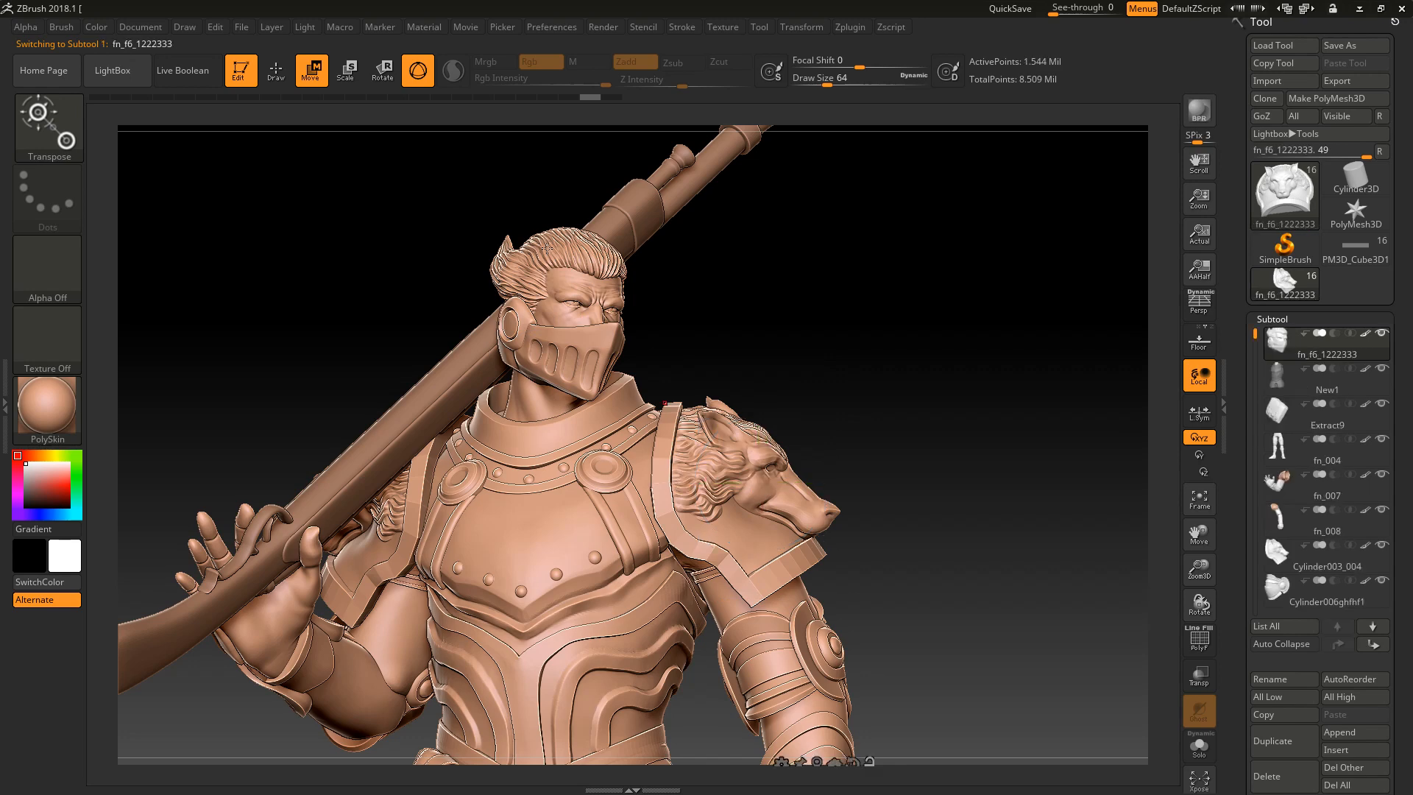
left_click(637, 209, "alt")
left_click_drag(937, 431, 948, 397, "alt")
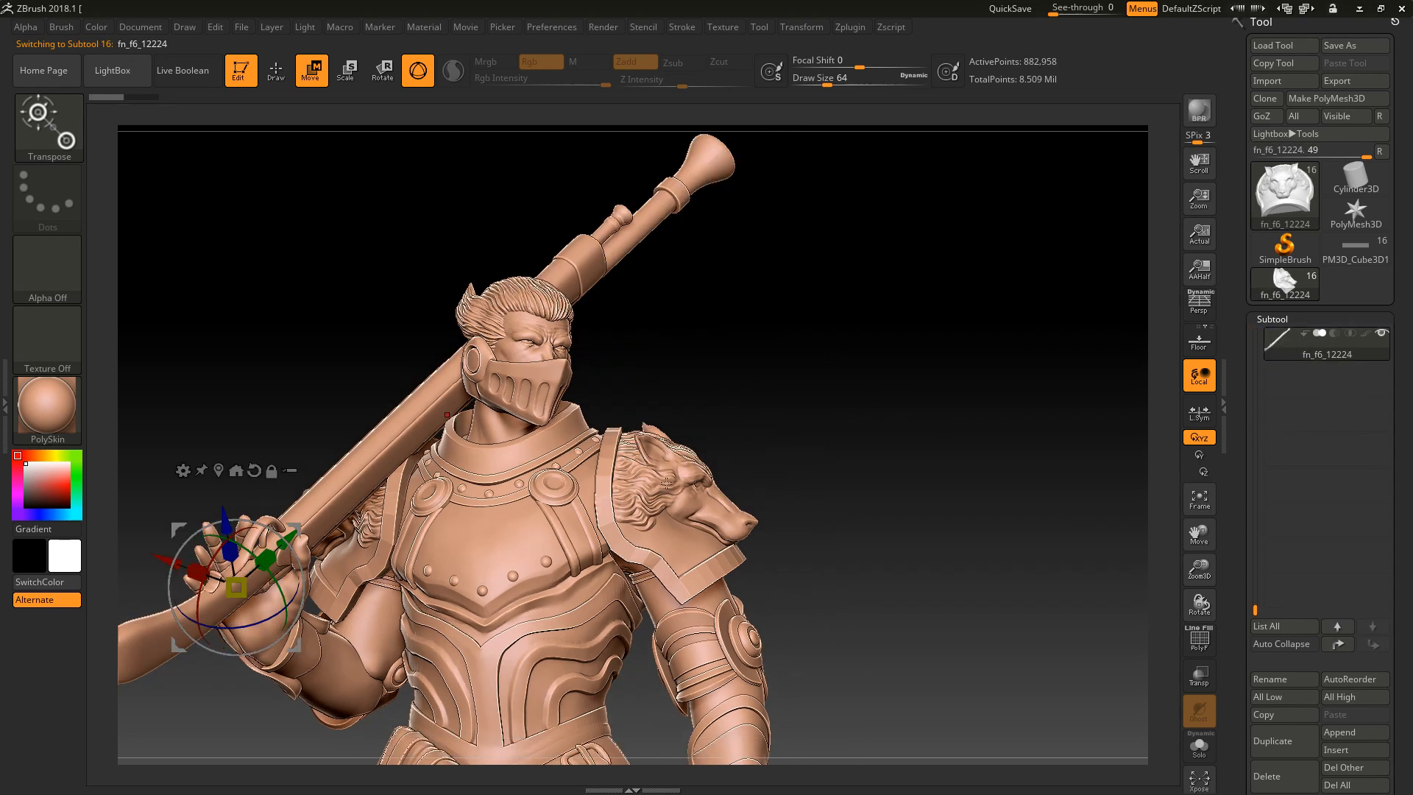
left_click_drag(808, 440, 960, 340, "alt")
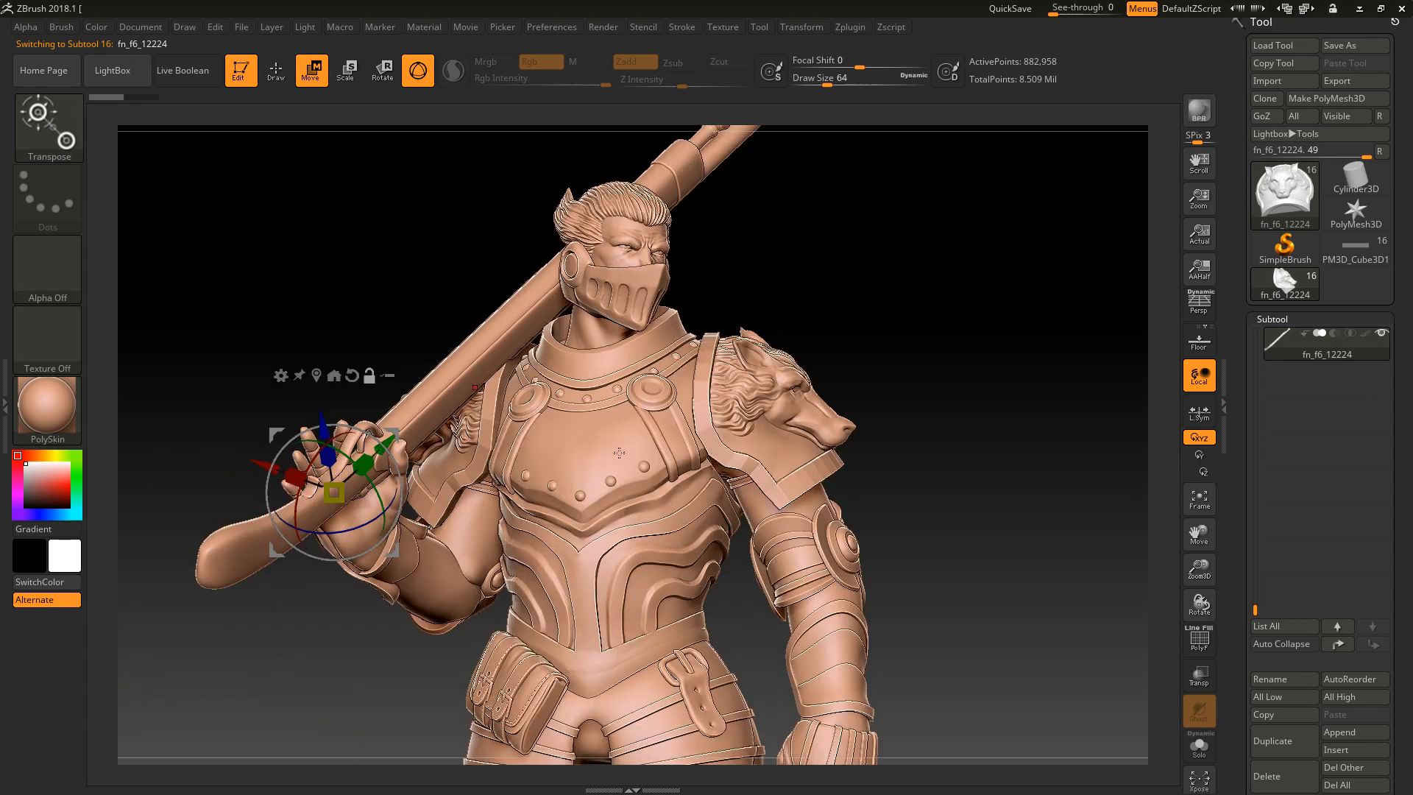
Select the torso armor, review the gizmo's list of transform types and return to Draw mode.
left_click(619, 453, "alt")
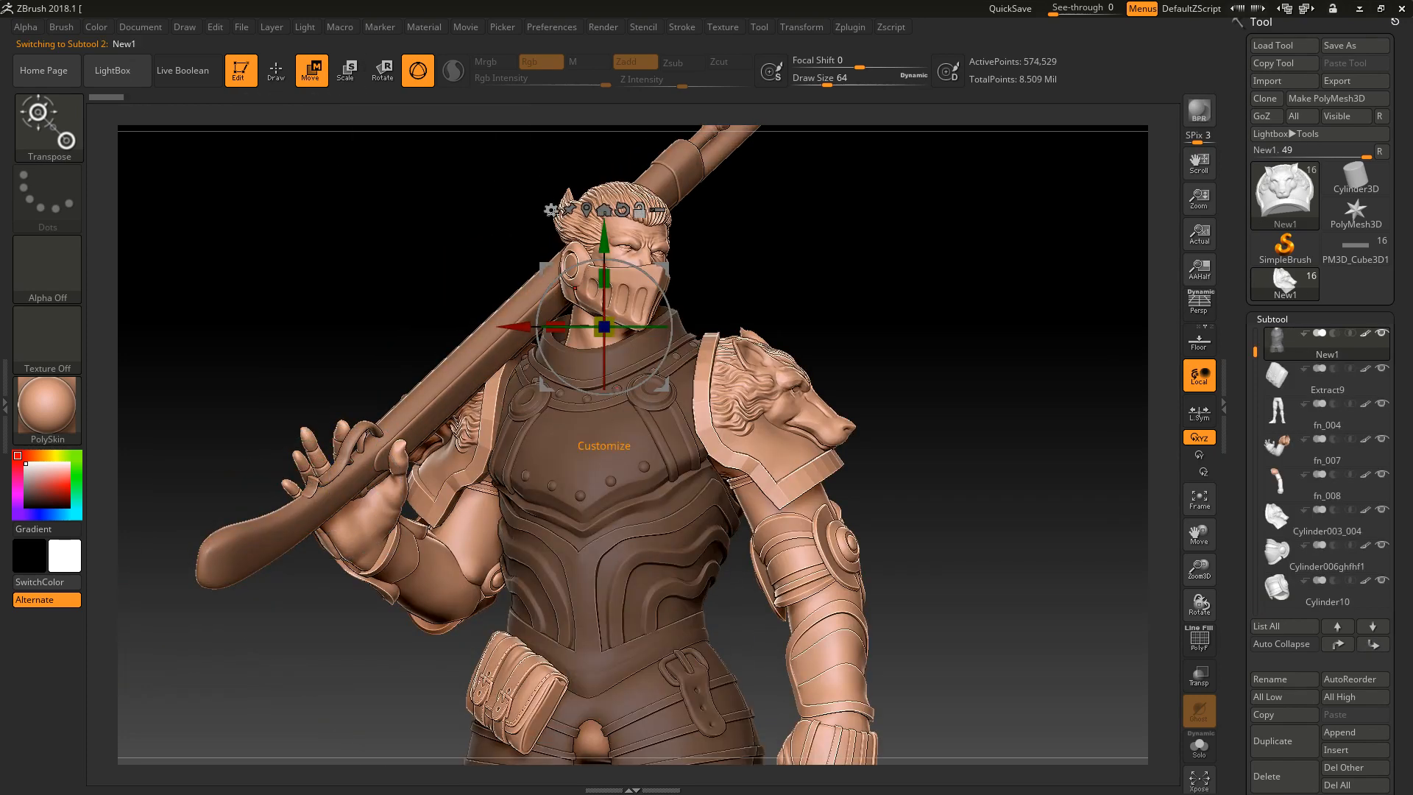
left_click(550, 210)
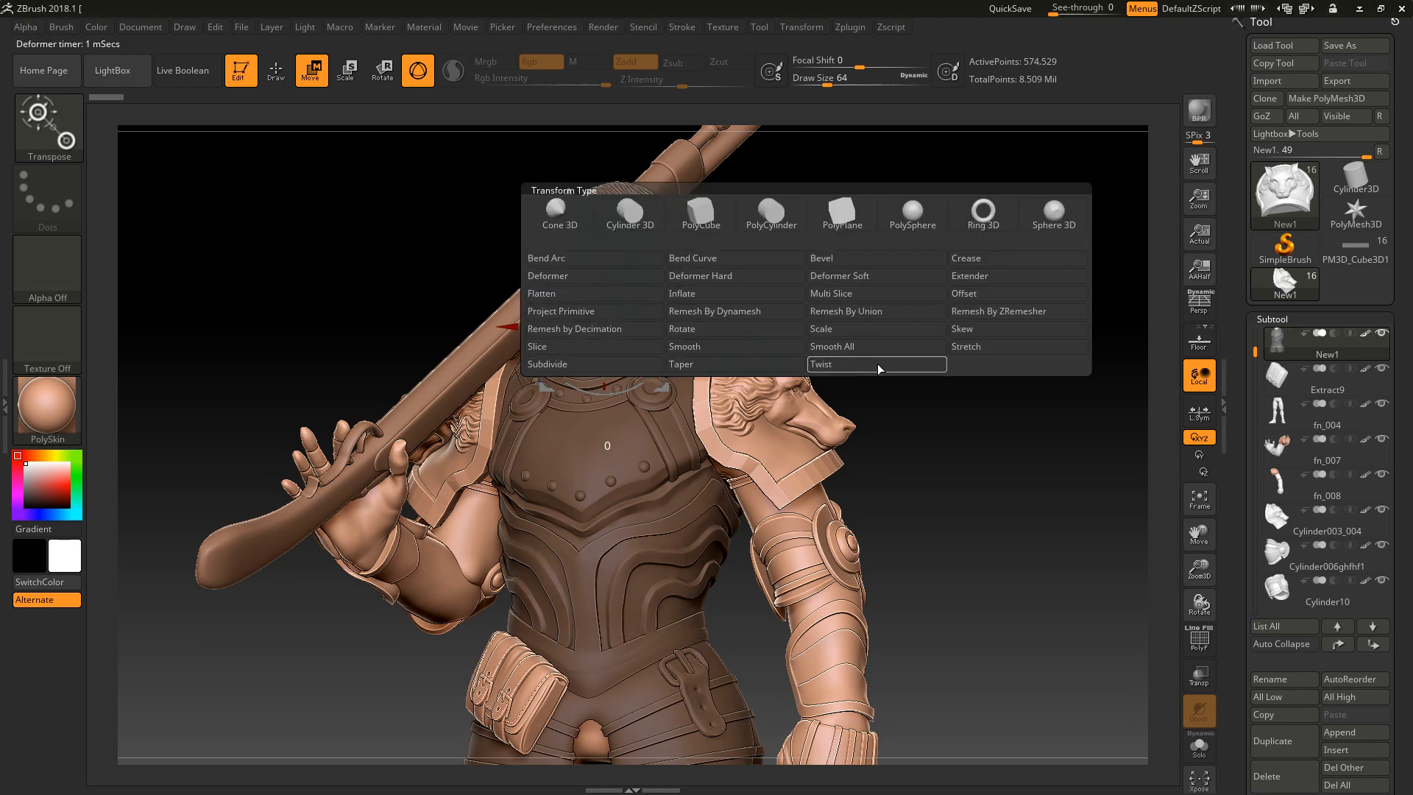
left_click(942, 273)
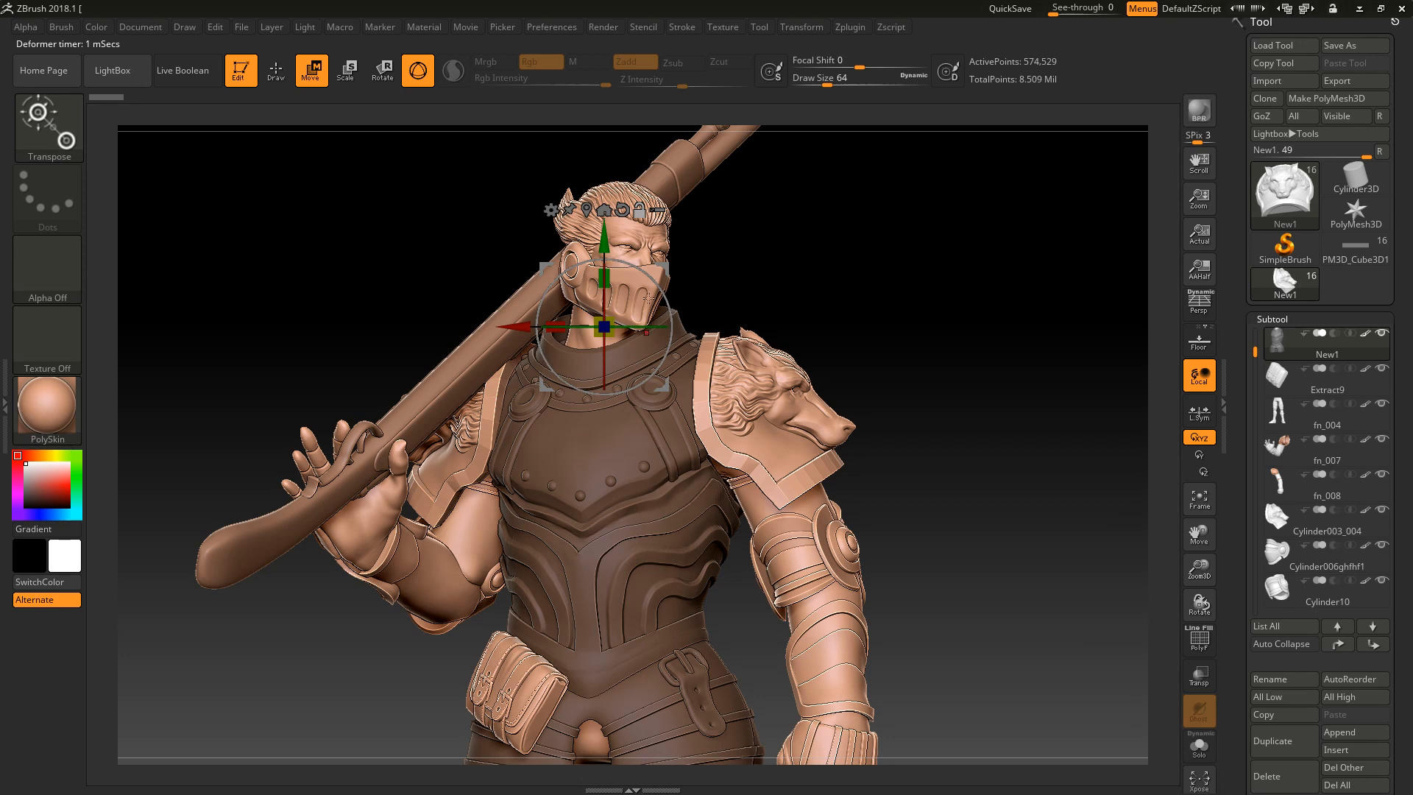
left_click(551, 210)
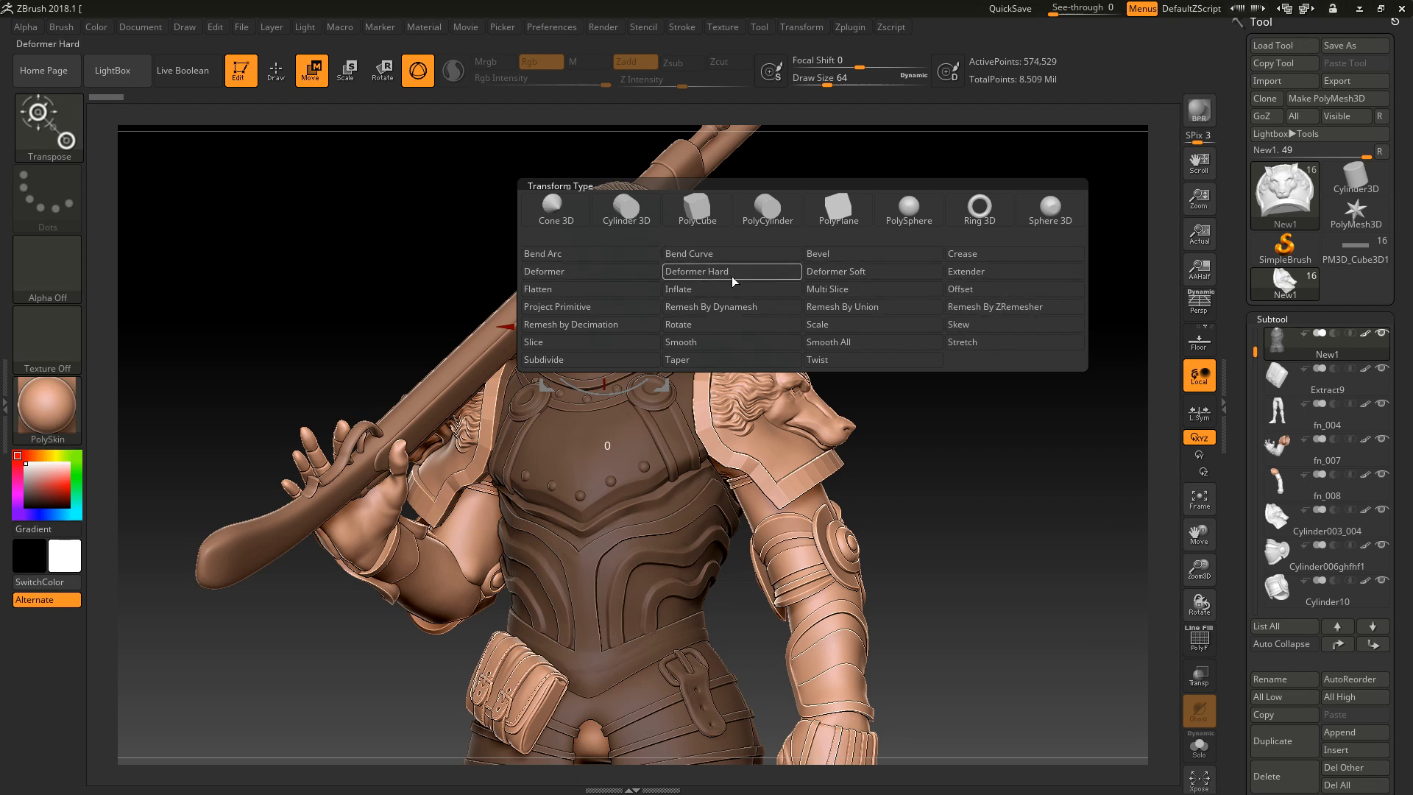
left_click(775, 307)
key("q")
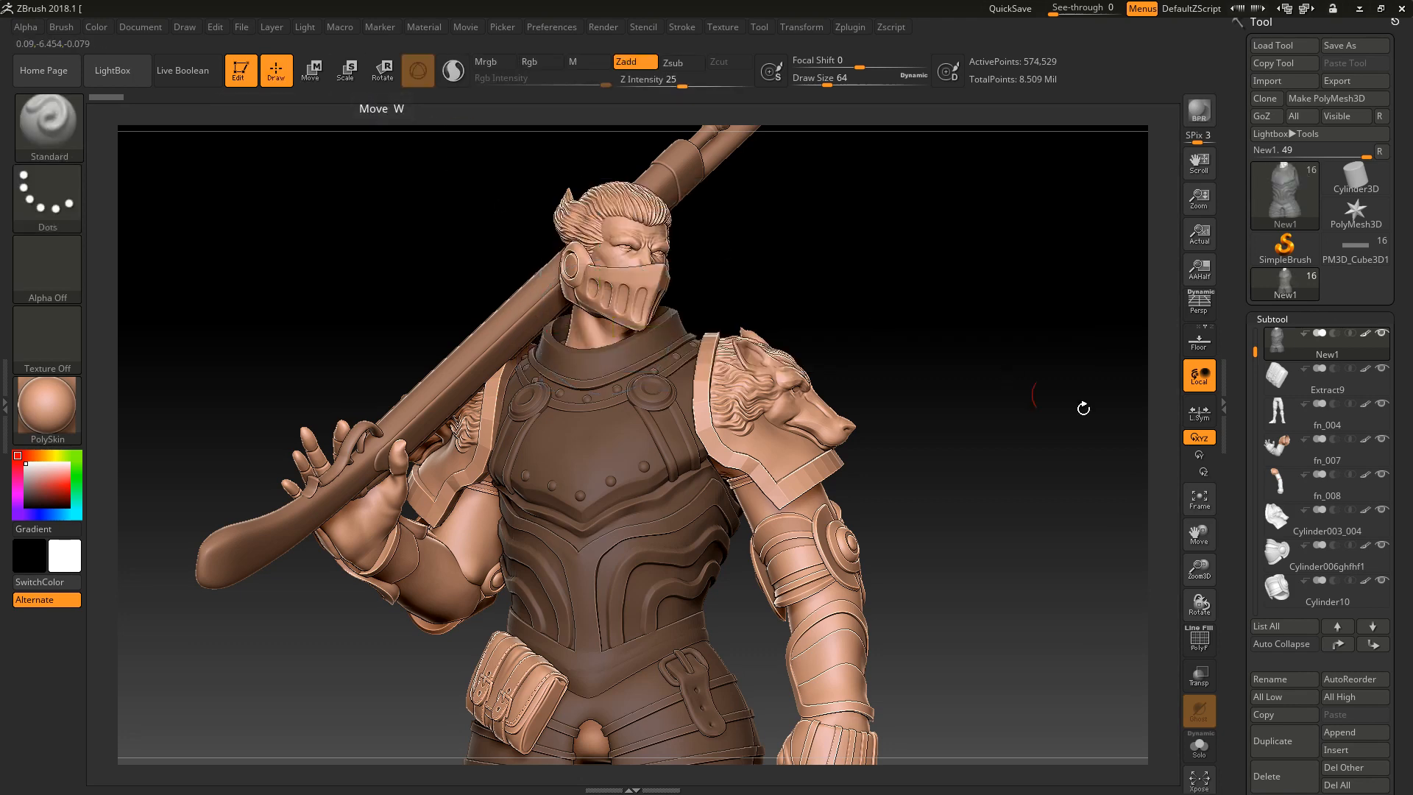
Step down through the subtool list one entry at a time to Cylinder003_004.
mouse_move(1060, 503)
left_mouse_down("alt")
mouse_move(939, 401)
mouse_move(936, 420)
left_mouse_up("alt")
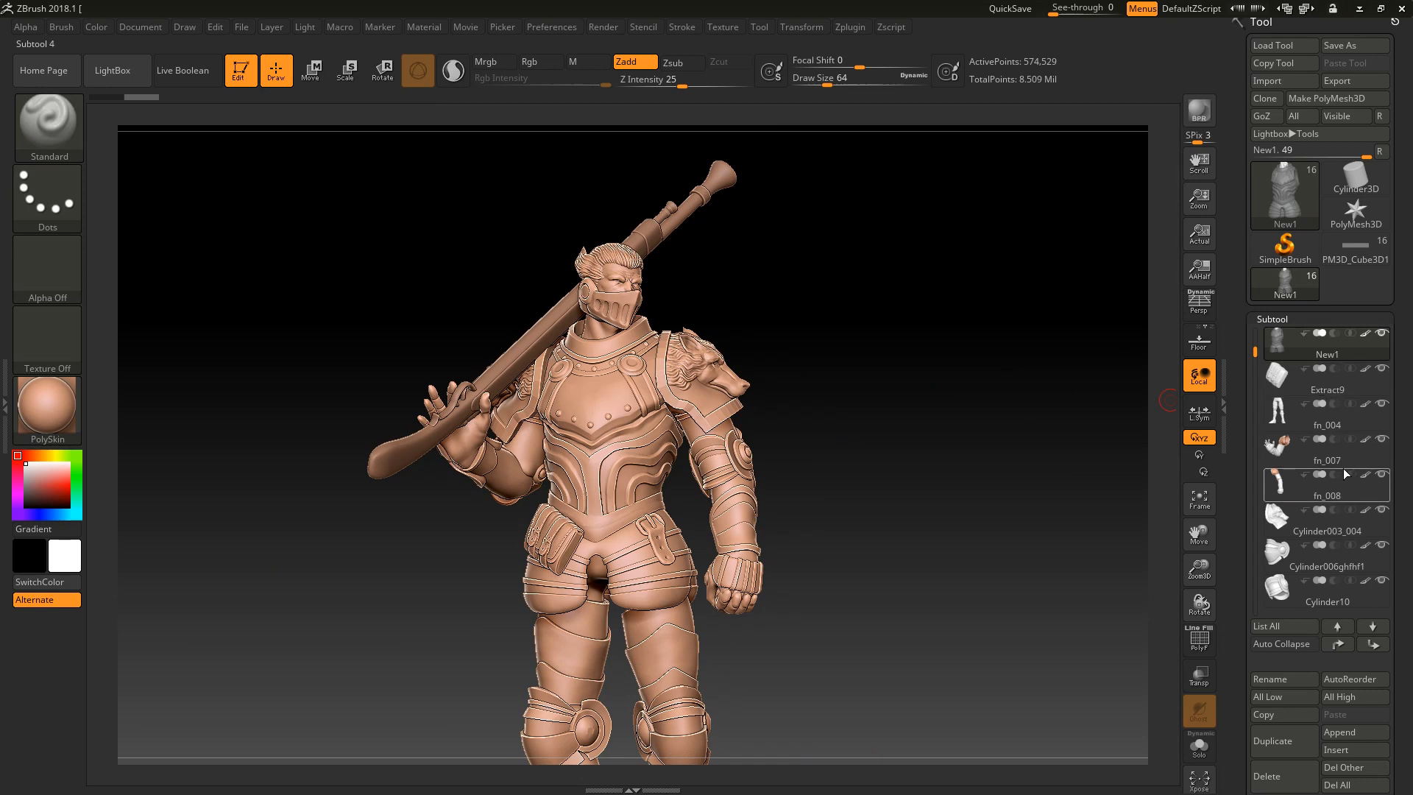
left_click(1359, 373)
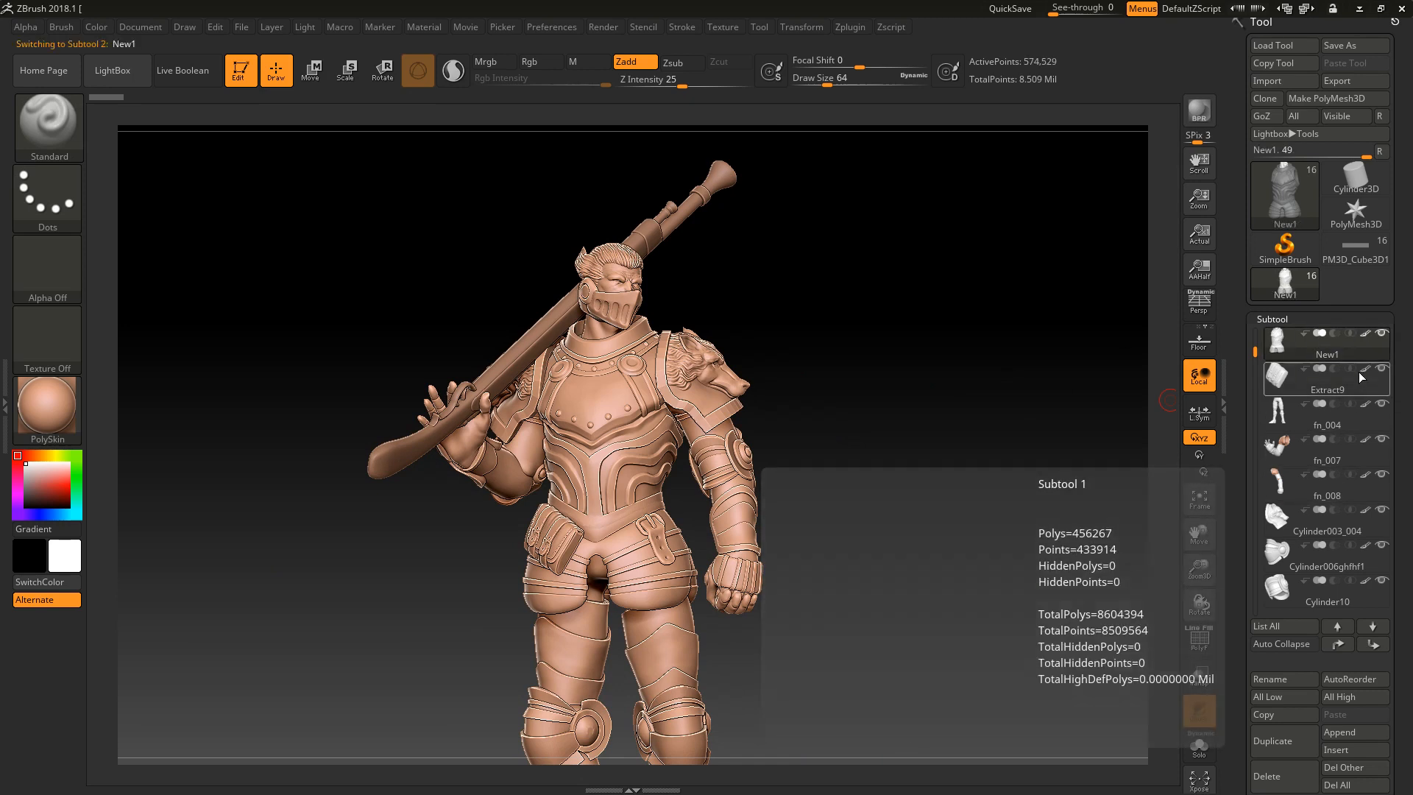
key("Down")
key("Down")
key("Down")
key("Down")
key("Down")
key("Down")
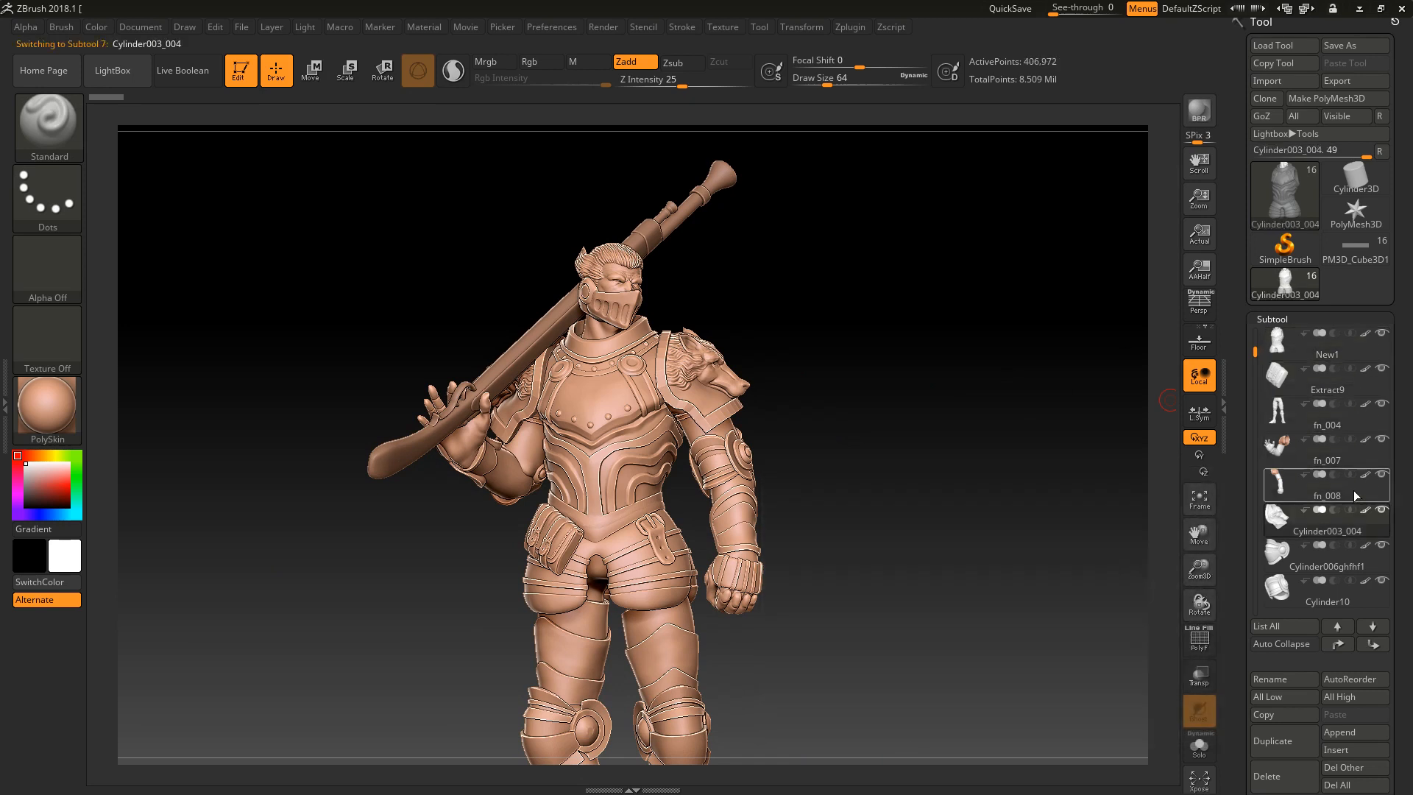
Step back up through the subtool list to New1.
key("Up")
key("Up")
key("Up")
key("Up")
key("Up")
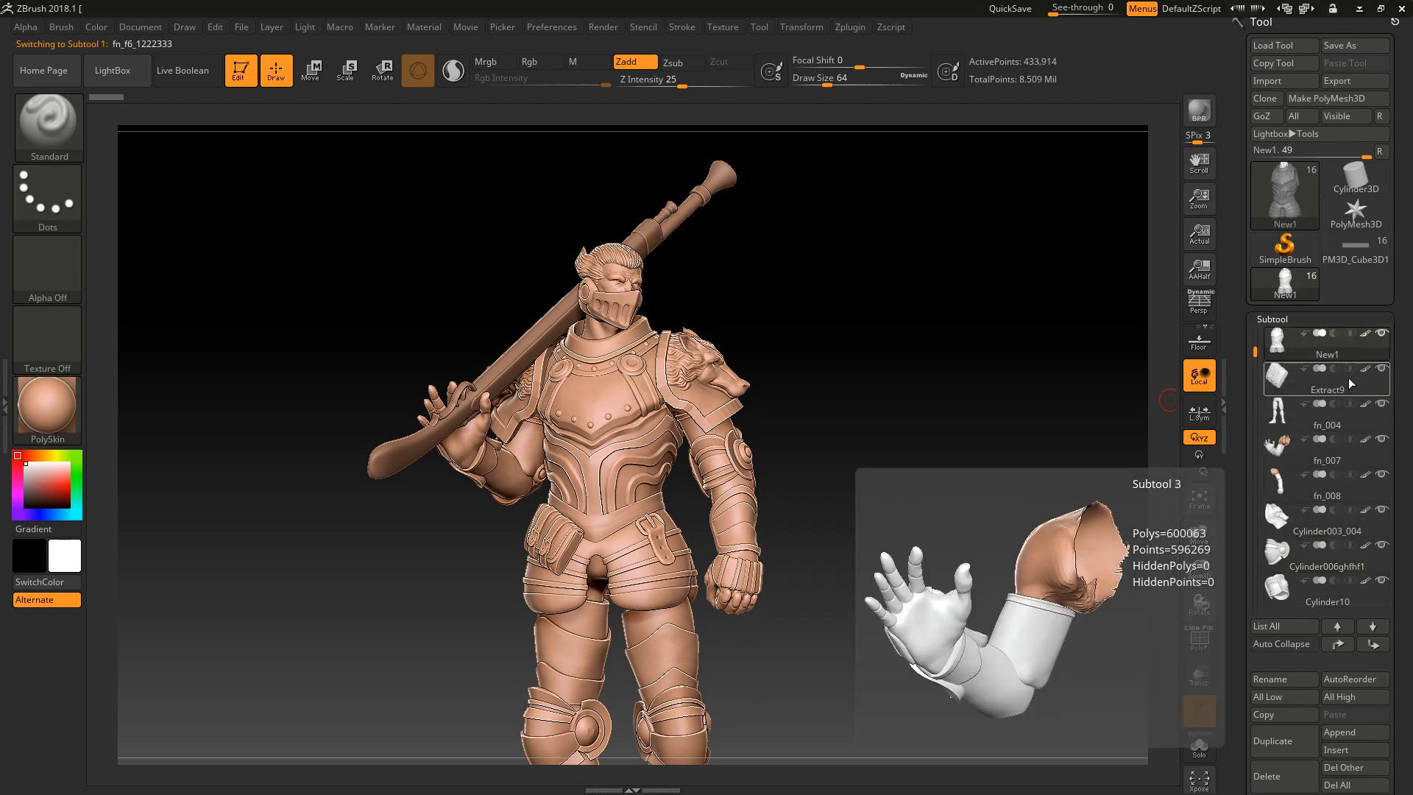
Step down through the subtool list to the last entry, the rifle fn_f6_12224.
key("Down")
key("Down")
key("Down")
key("Down")
key("Down")
key("Down")
key("Down")
key("Down")
key("Down")
key("Down")
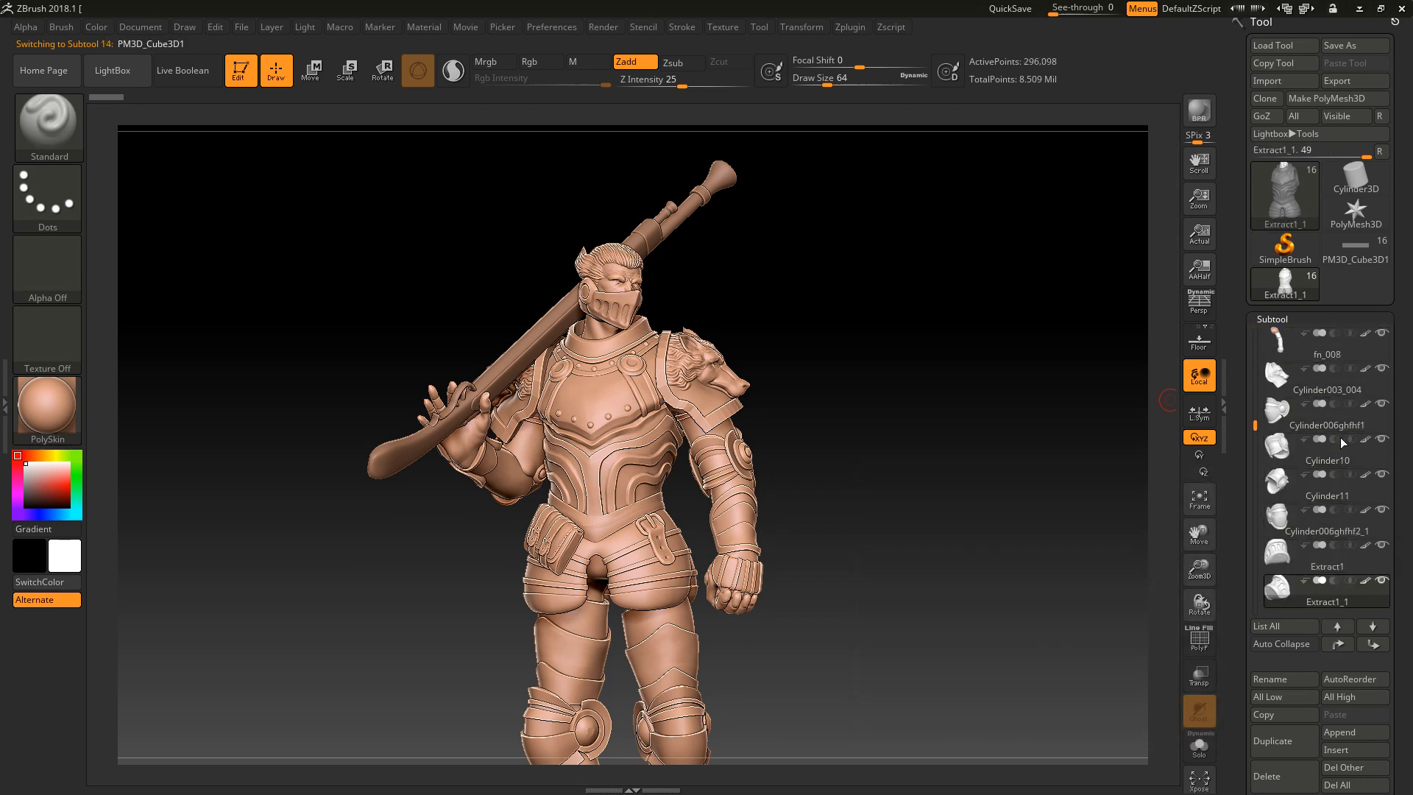
Preview several subtools in the list, selecting Cylinder003_006 and then Extract1.
mouse_move(1354, 542)
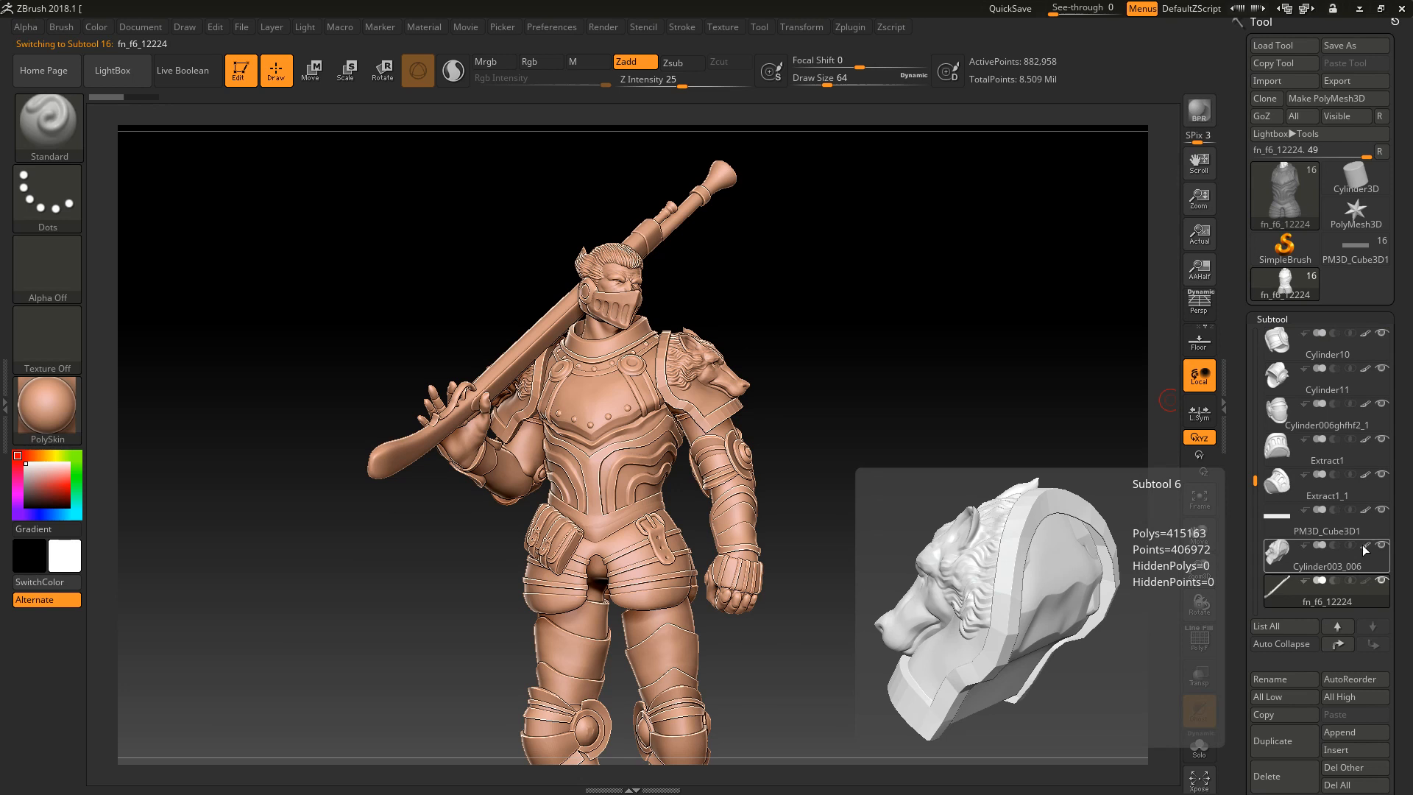
mouse_move(1373, 515)
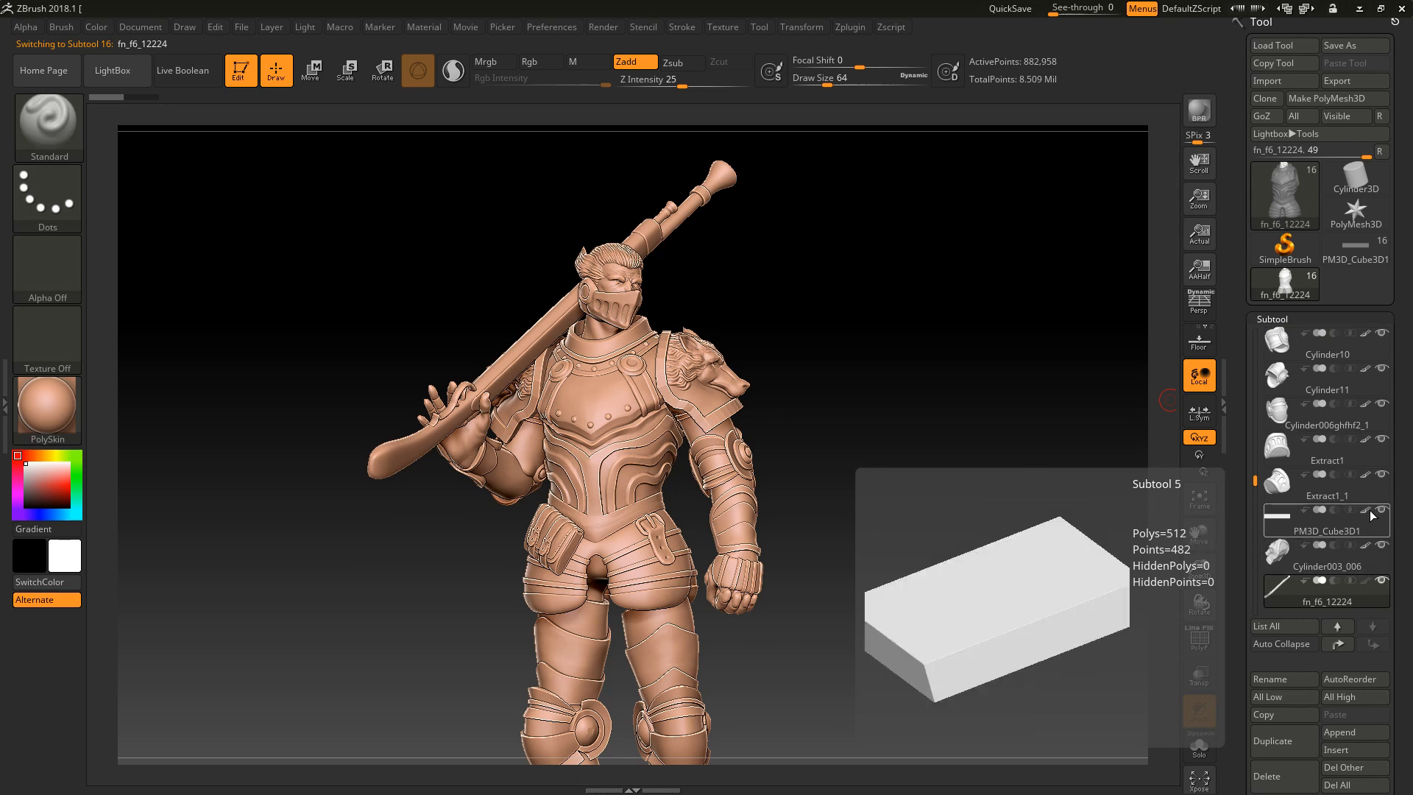
left_click(1366, 565)
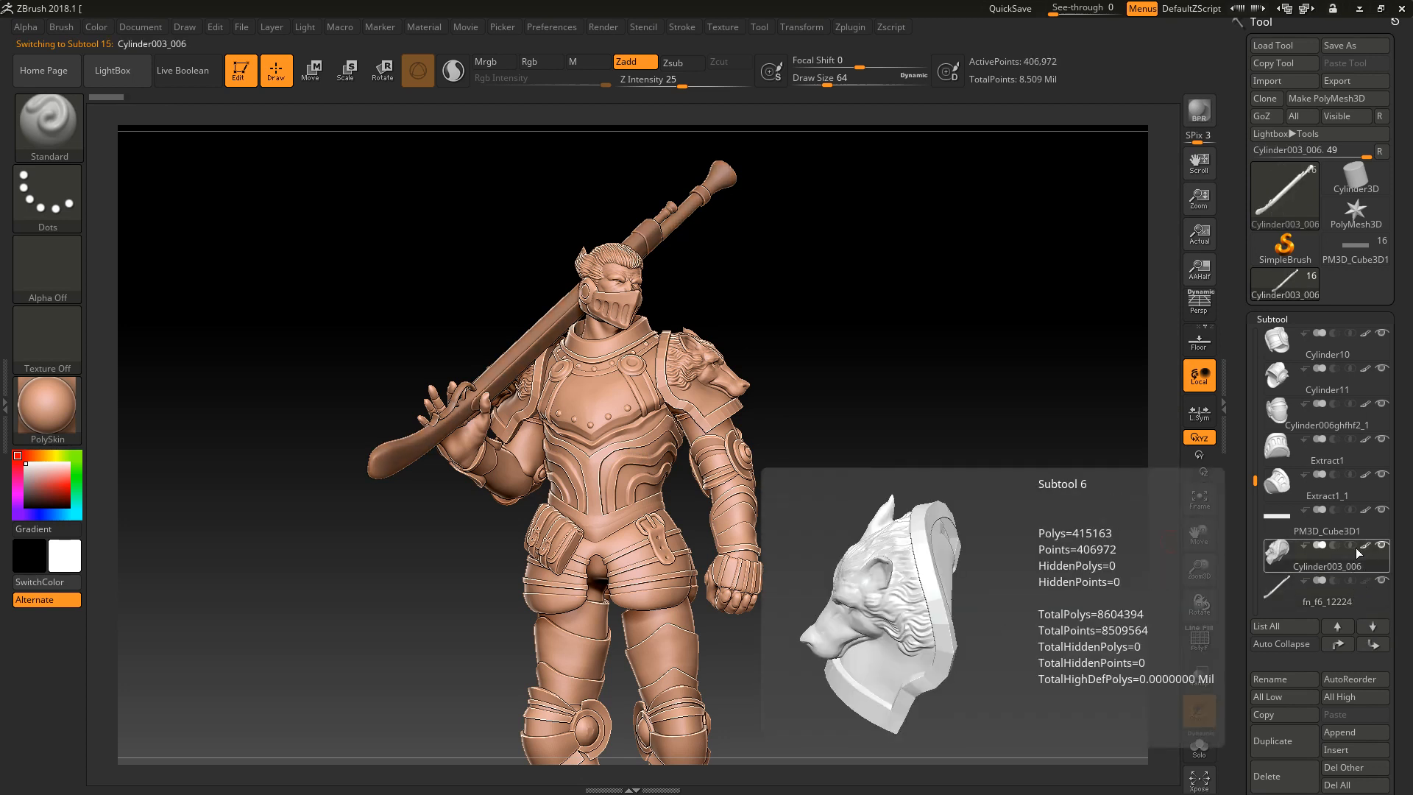
mouse_move(1366, 587)
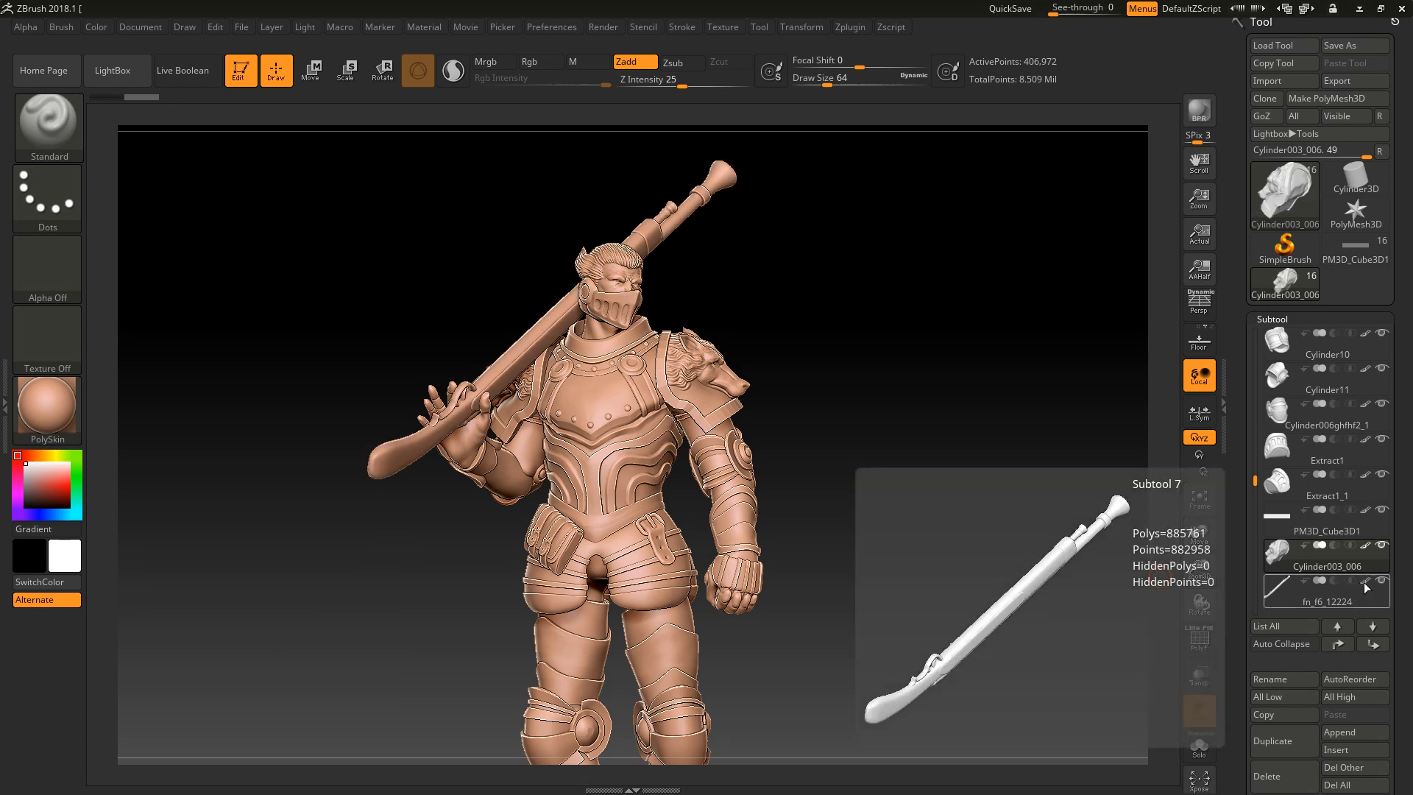
mouse_move(1364, 551)
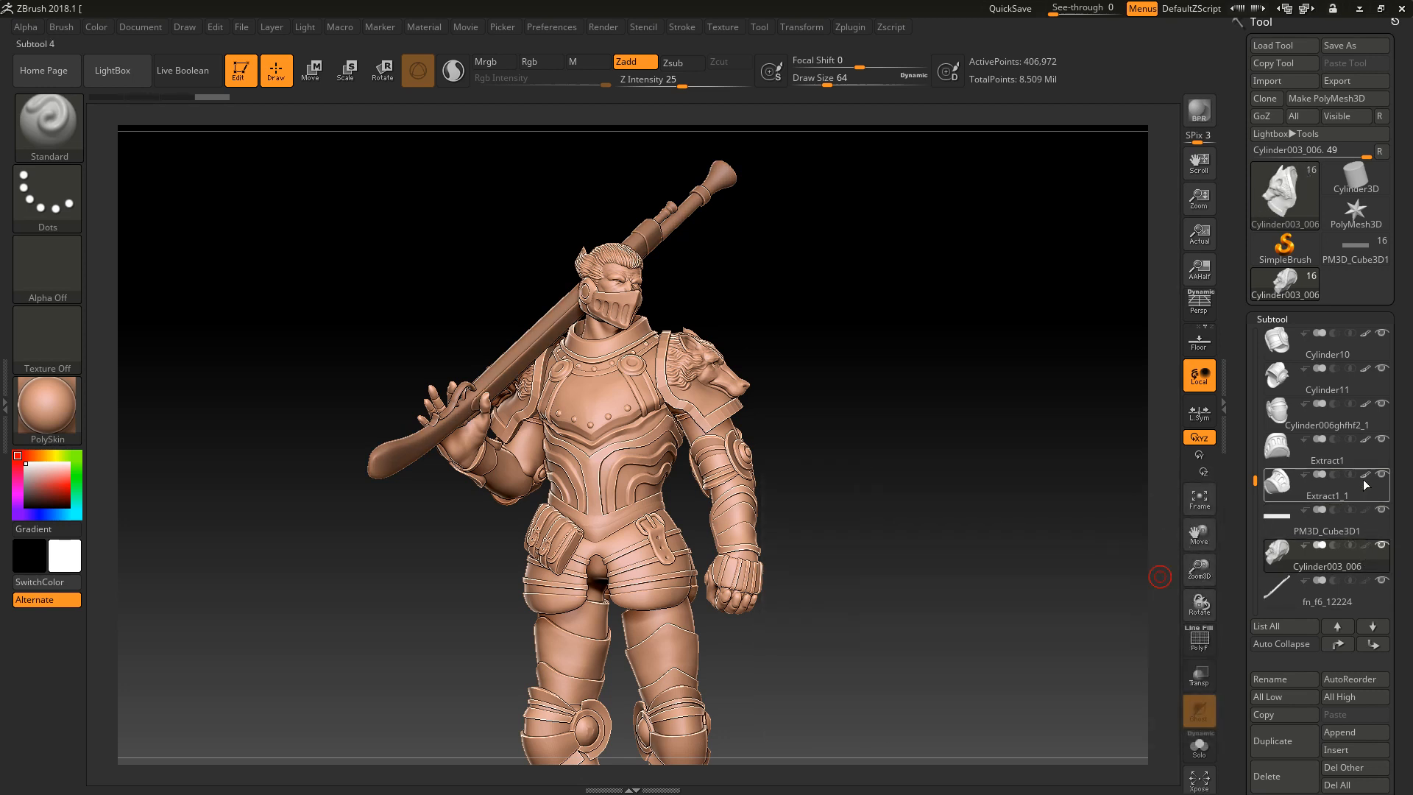
mouse_move(1366, 442)
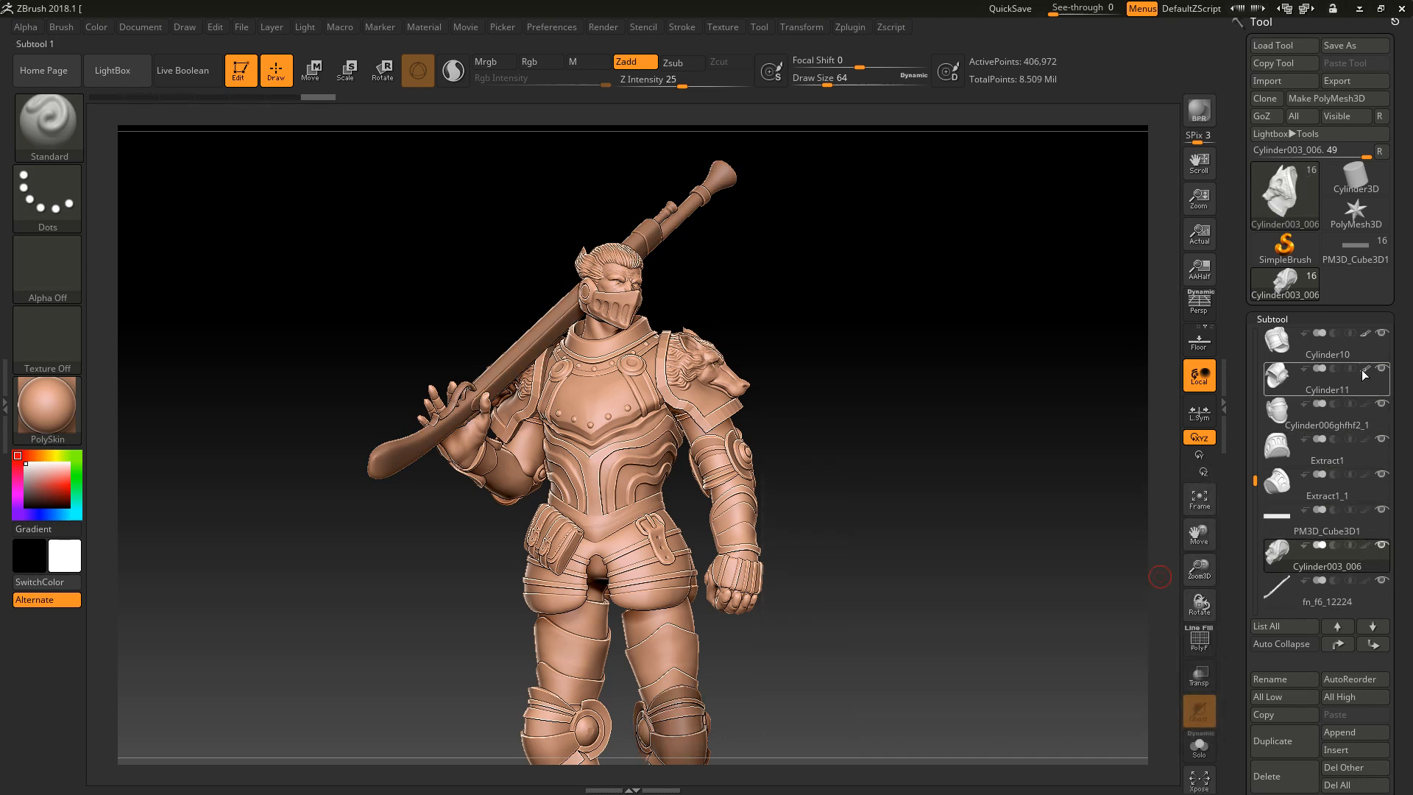
left_click(1376, 462)
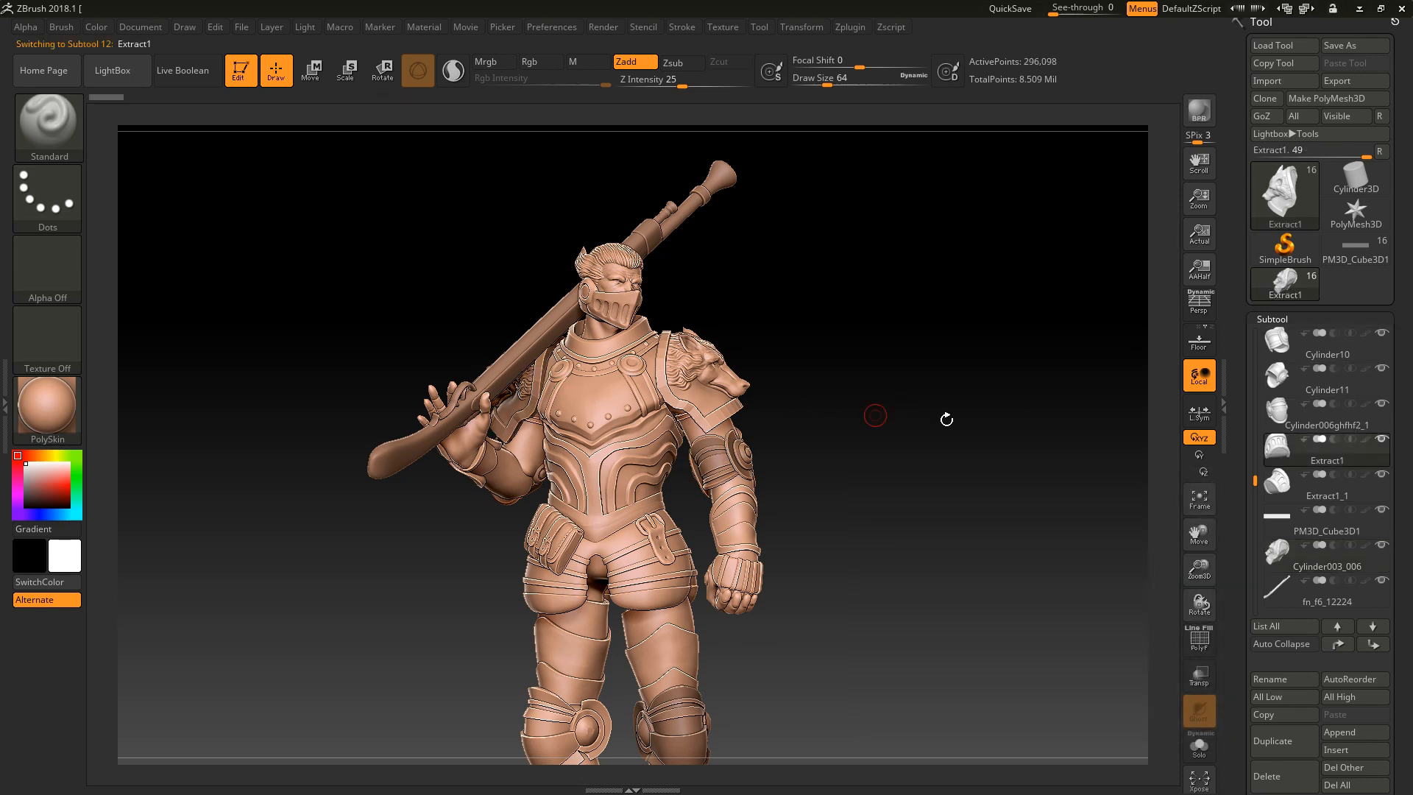
mouse_move(1389, 447)
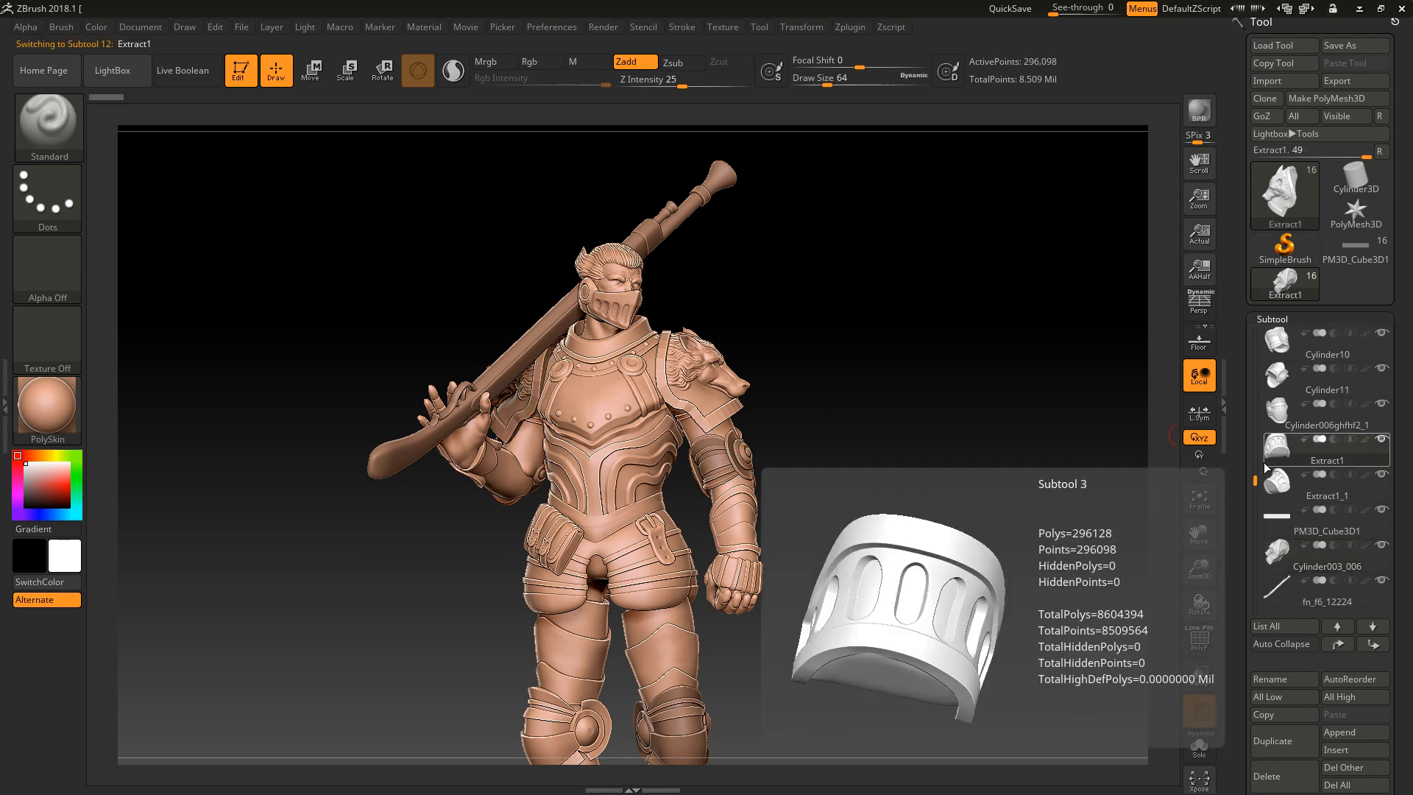
Select the torso armor, each knee guard and finally the legs (fn_004) directly on the full figure.
left_click_drag(1255, 479, 1258, 360)
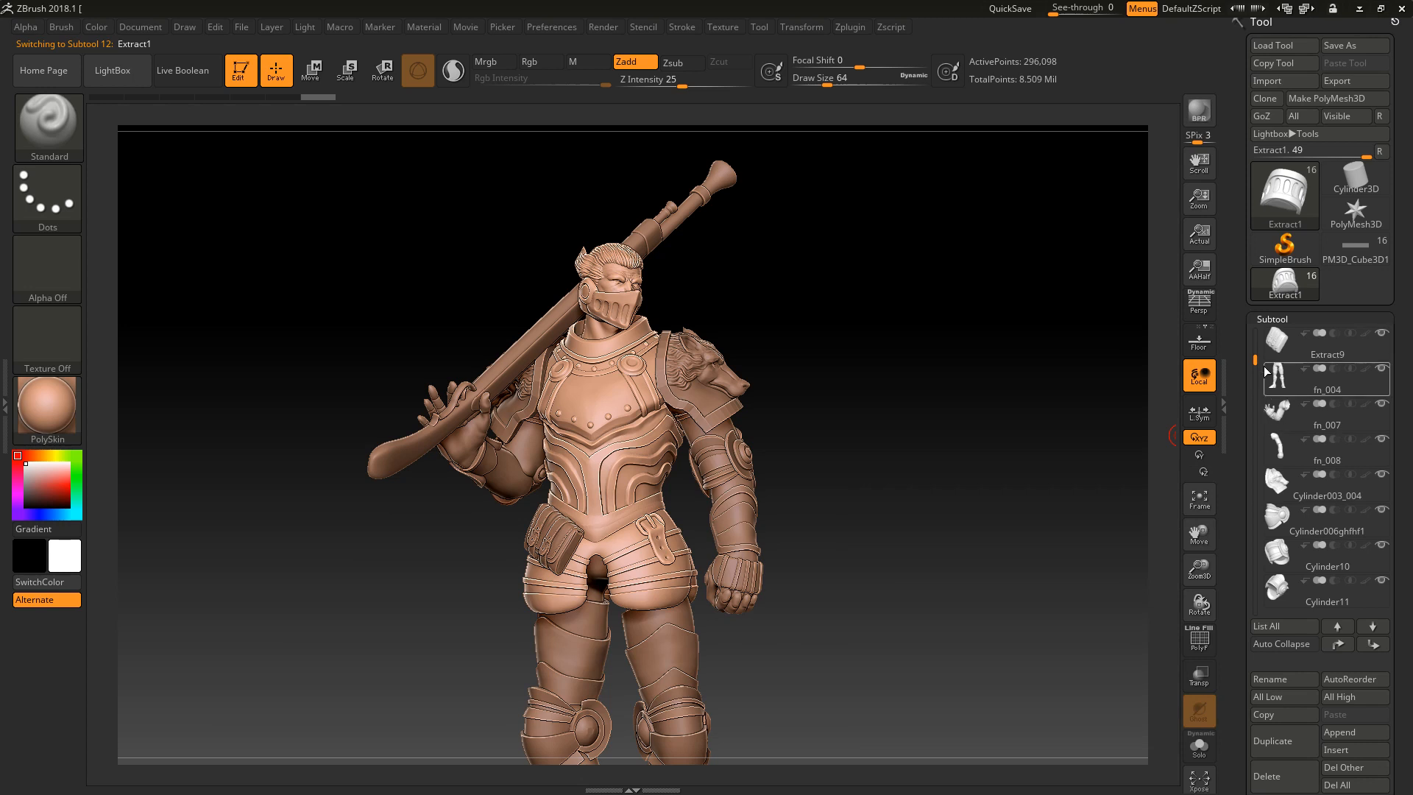
left_click_drag(1256, 360, 1260, 297)
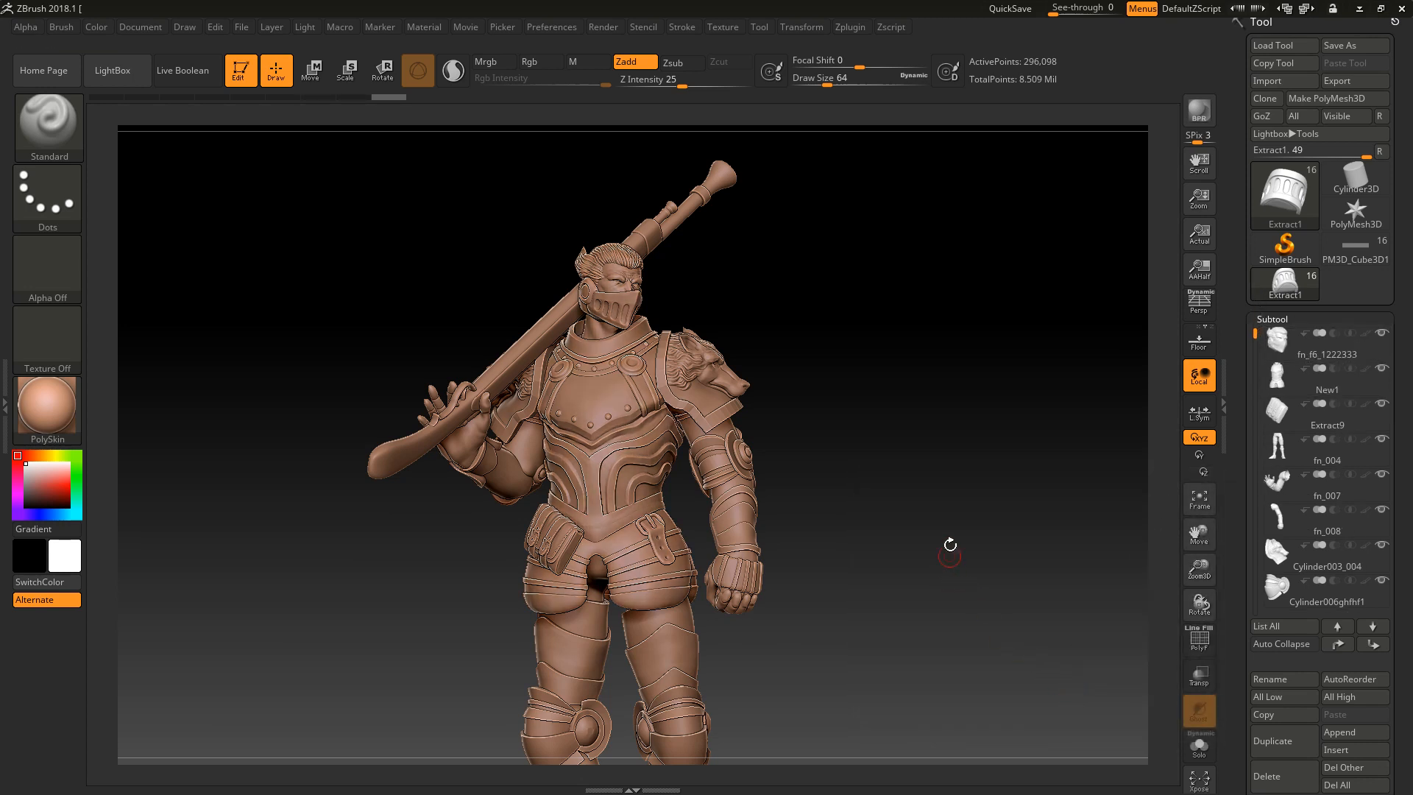
left_click_drag(949, 543, 943, 539)
key("f")
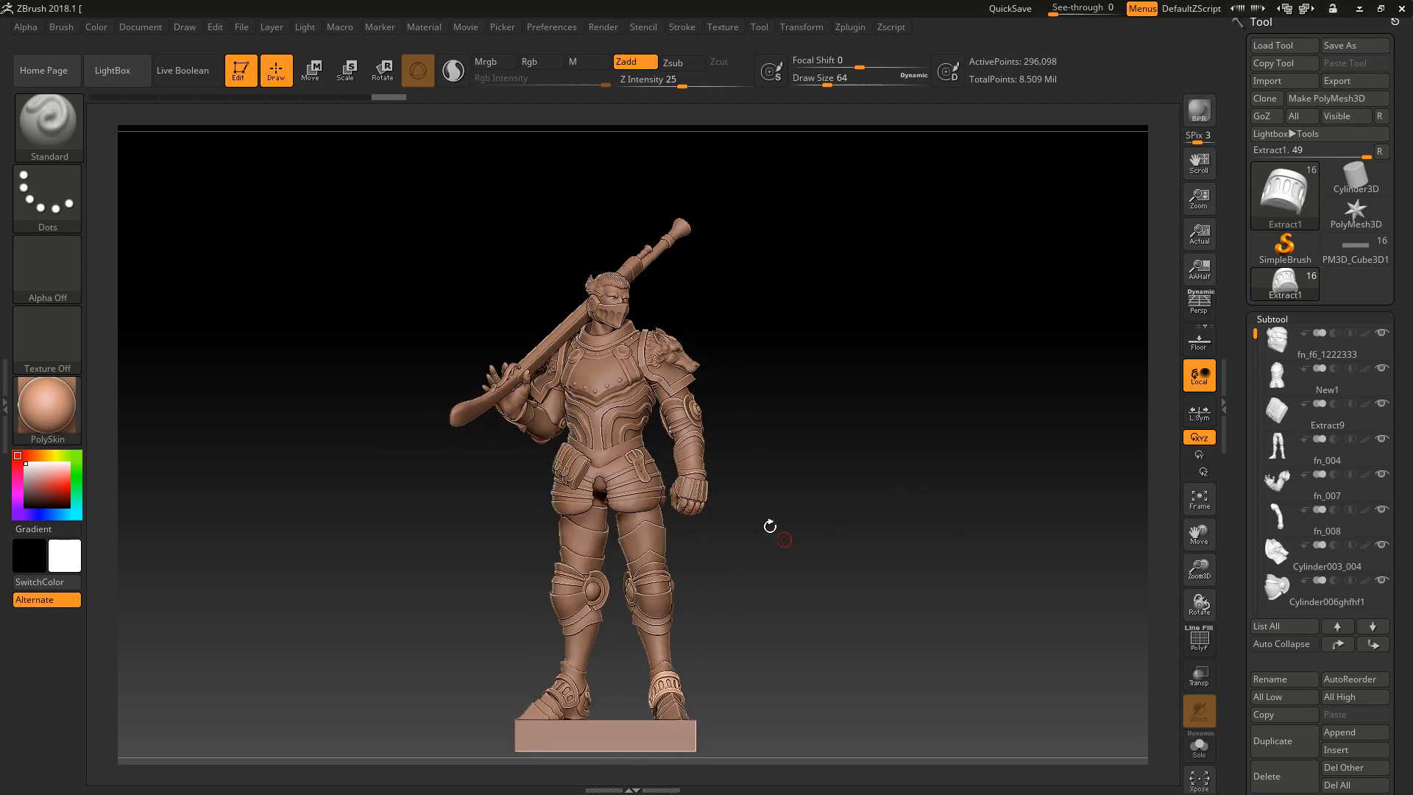
left_click(620, 382, "alt")
left_click(654, 570, "alt")
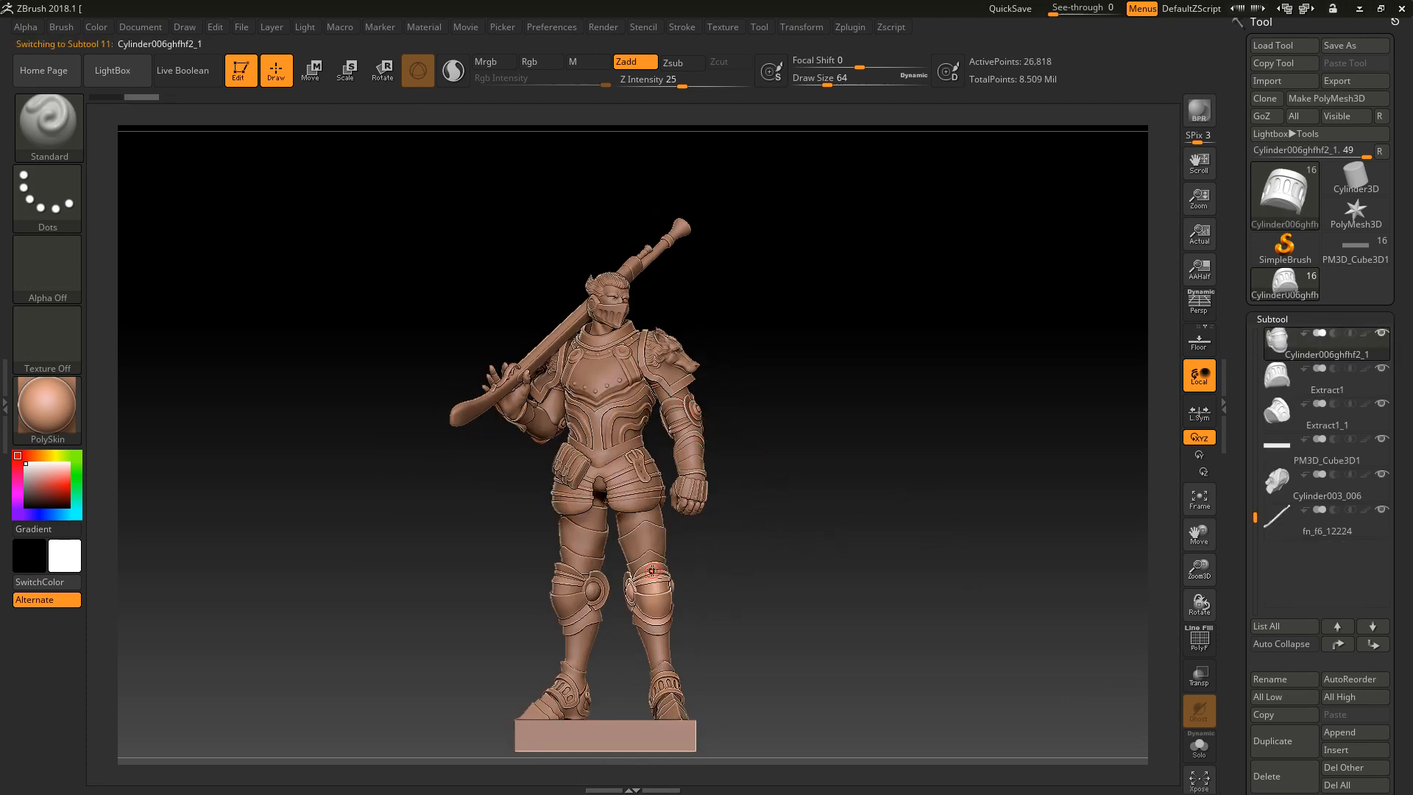
left_click(579, 585, "alt")
left_click(582, 531, "alt")
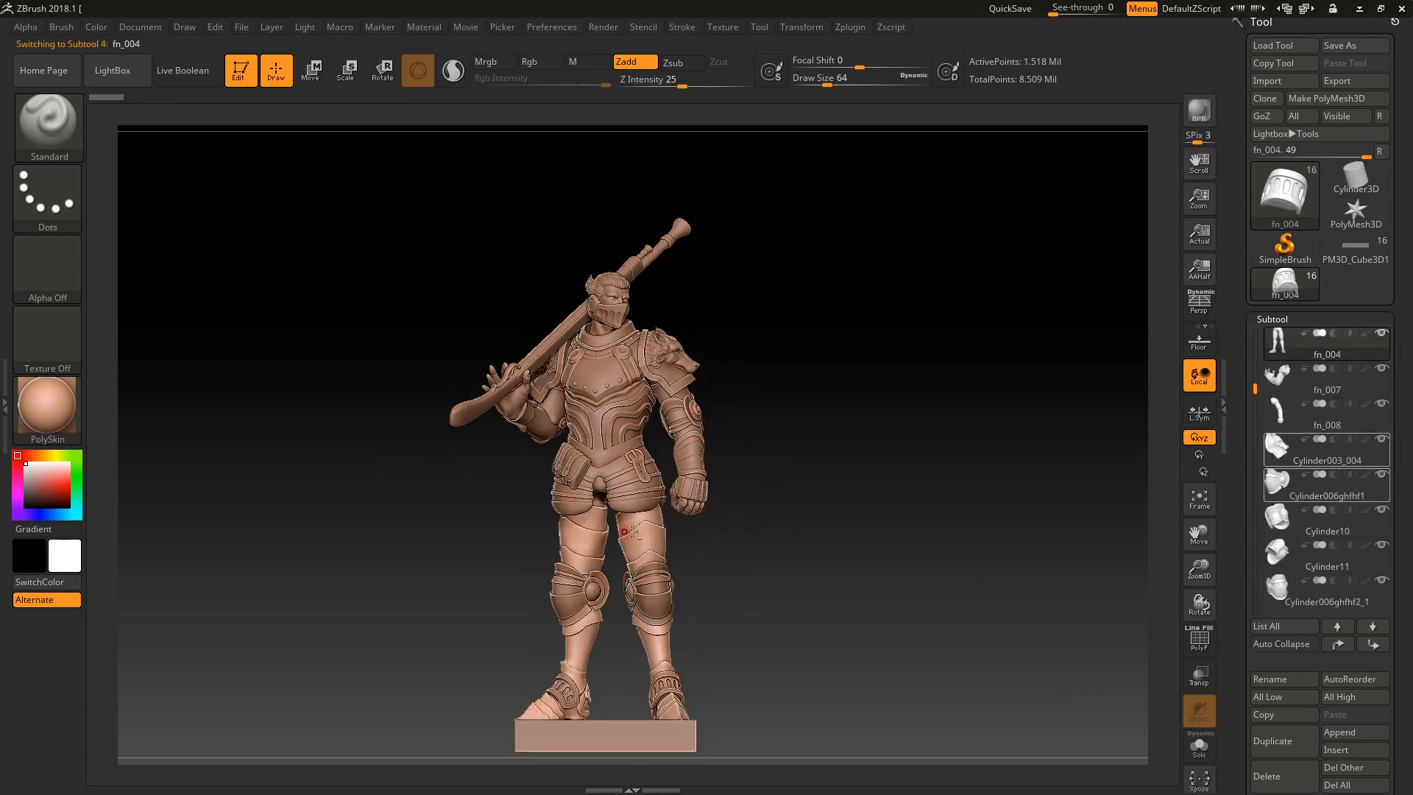
Select the knee guards, belt pouch, torso, shoulder armor and finally the upper-arm guard (Cylinder10) directly on the figure.
left_click(660, 594, "alt")
left_click(580, 591, "alt")
left_click(579, 464, "alt")
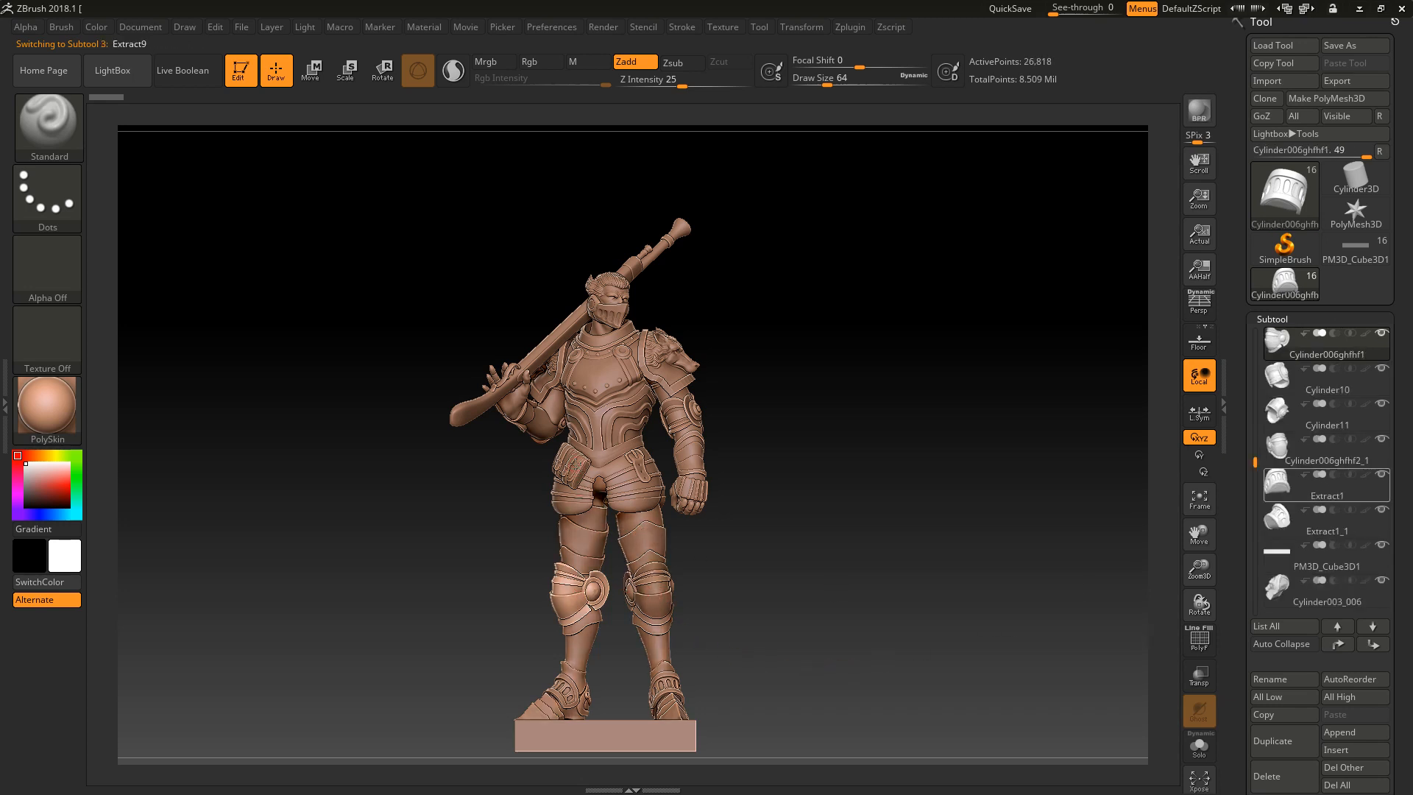
left_click(594, 417, "alt")
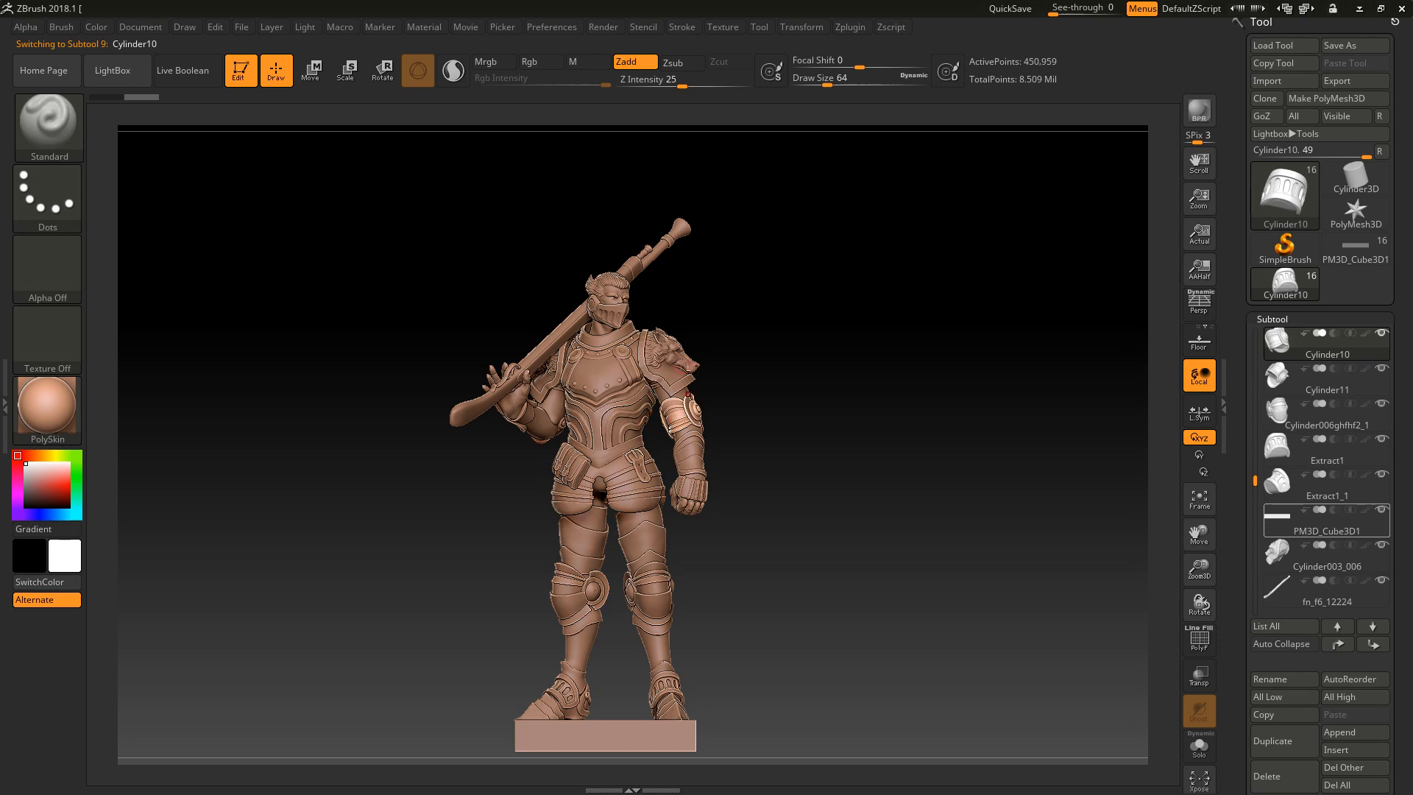
left_click(678, 367, "alt")
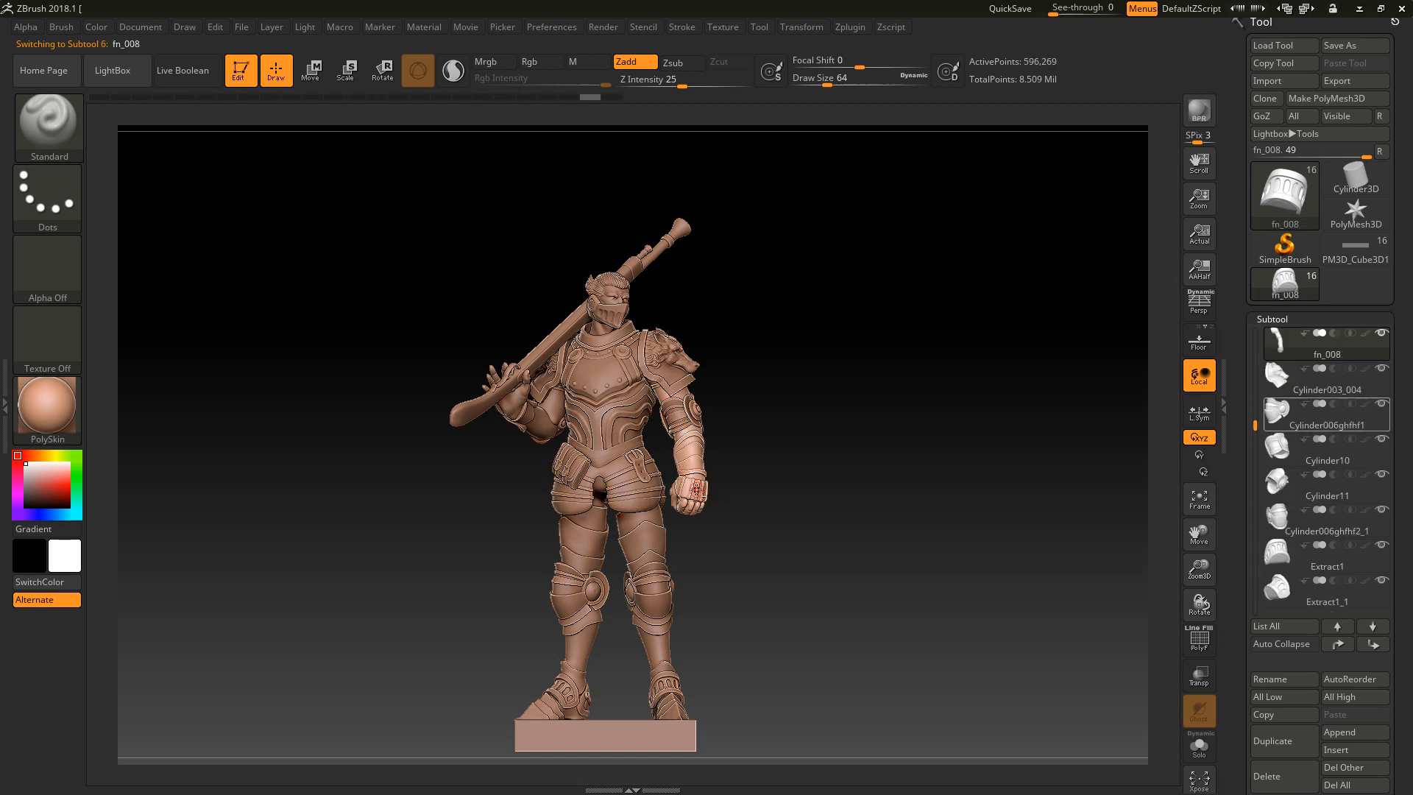
left_click(677, 411, "alt")
mouse_move(801, 522)
left_mouse_down()
mouse_move(828, 540)
mouse_move(805, 544)
mouse_move(872, 567)
left_mouse_up()
Hide the rifle subtool (fn_f6_12224), select it in the list, and toggle the visibility of the base (PM3D_Cube3D1).
mouse_move(1374, 514)
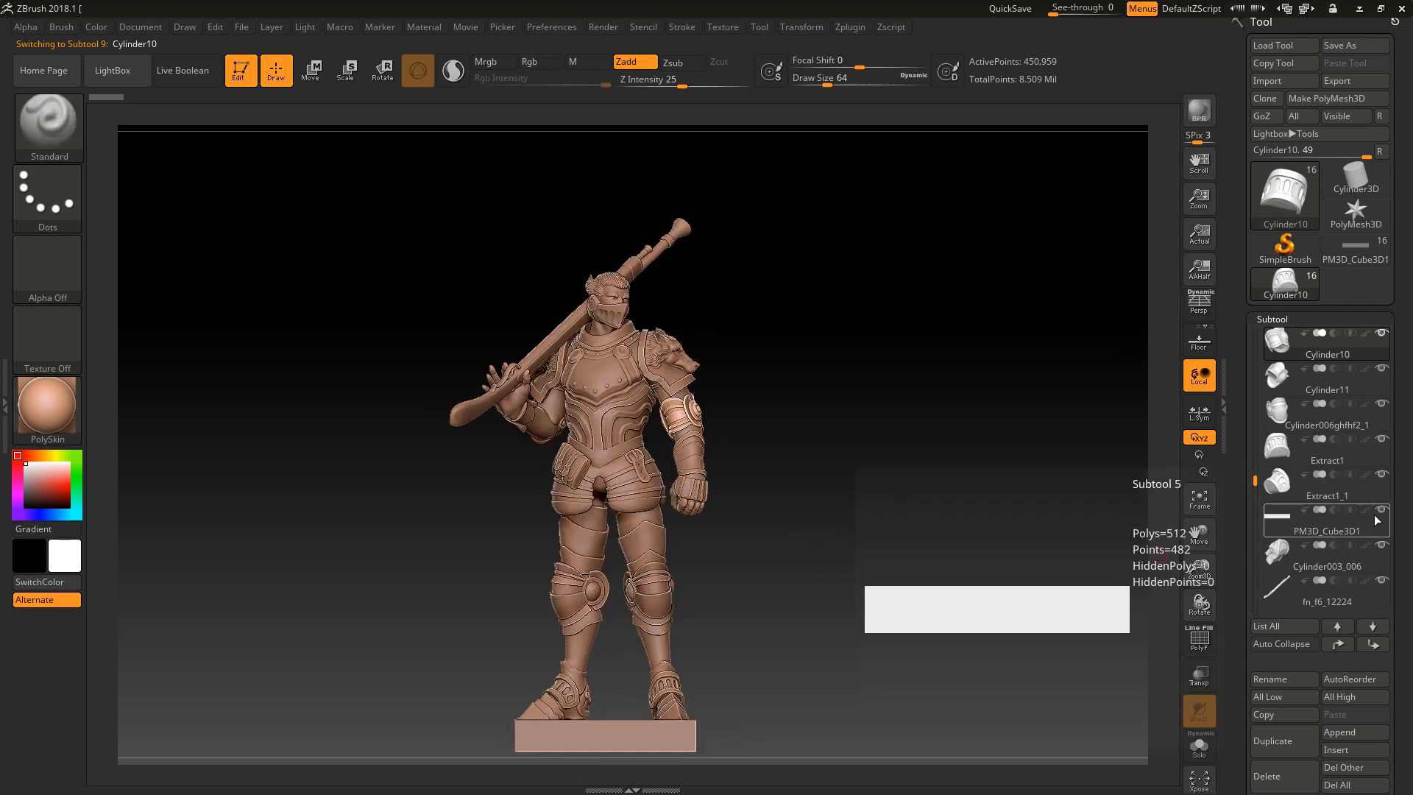
left_click(1386, 583)
mouse_move(1386, 586)
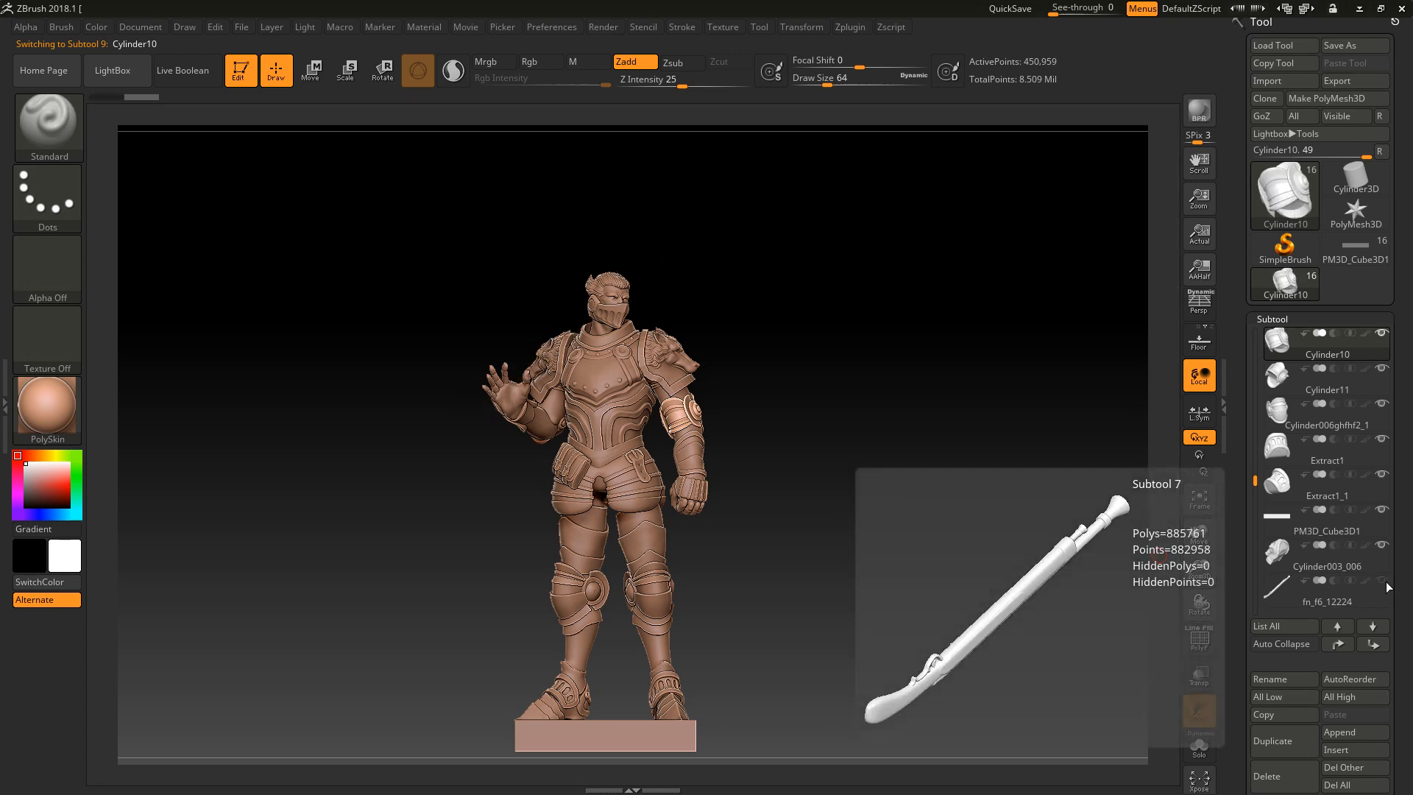
left_click(1376, 591)
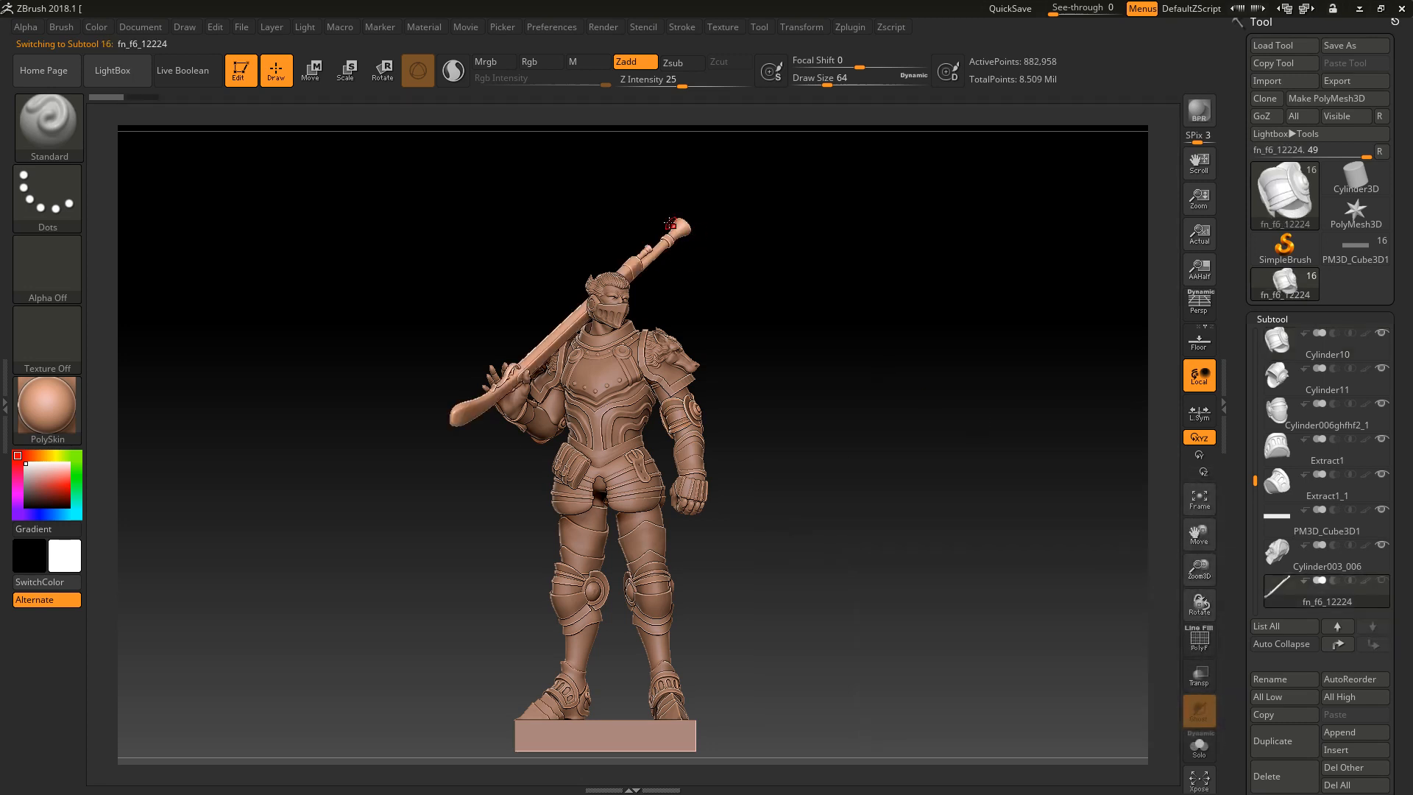
left_click(1382, 510)
left_click(1381, 510)
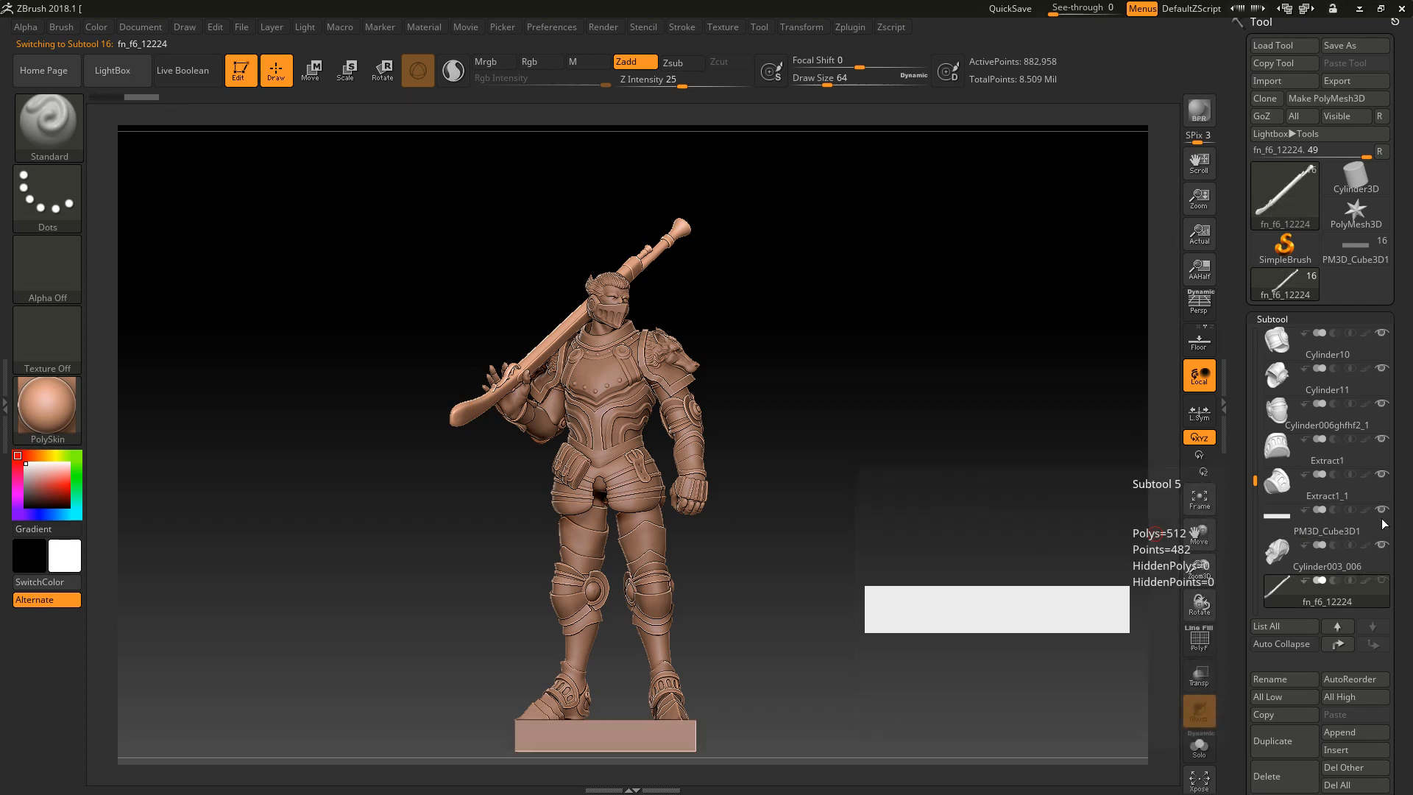
Select Cylinder003_006, the torso and the legs (fn_004), and toggle the visibility of New1 and Extract9 off and on.
left_click(1381, 560)
mouse_move(1369, 556)
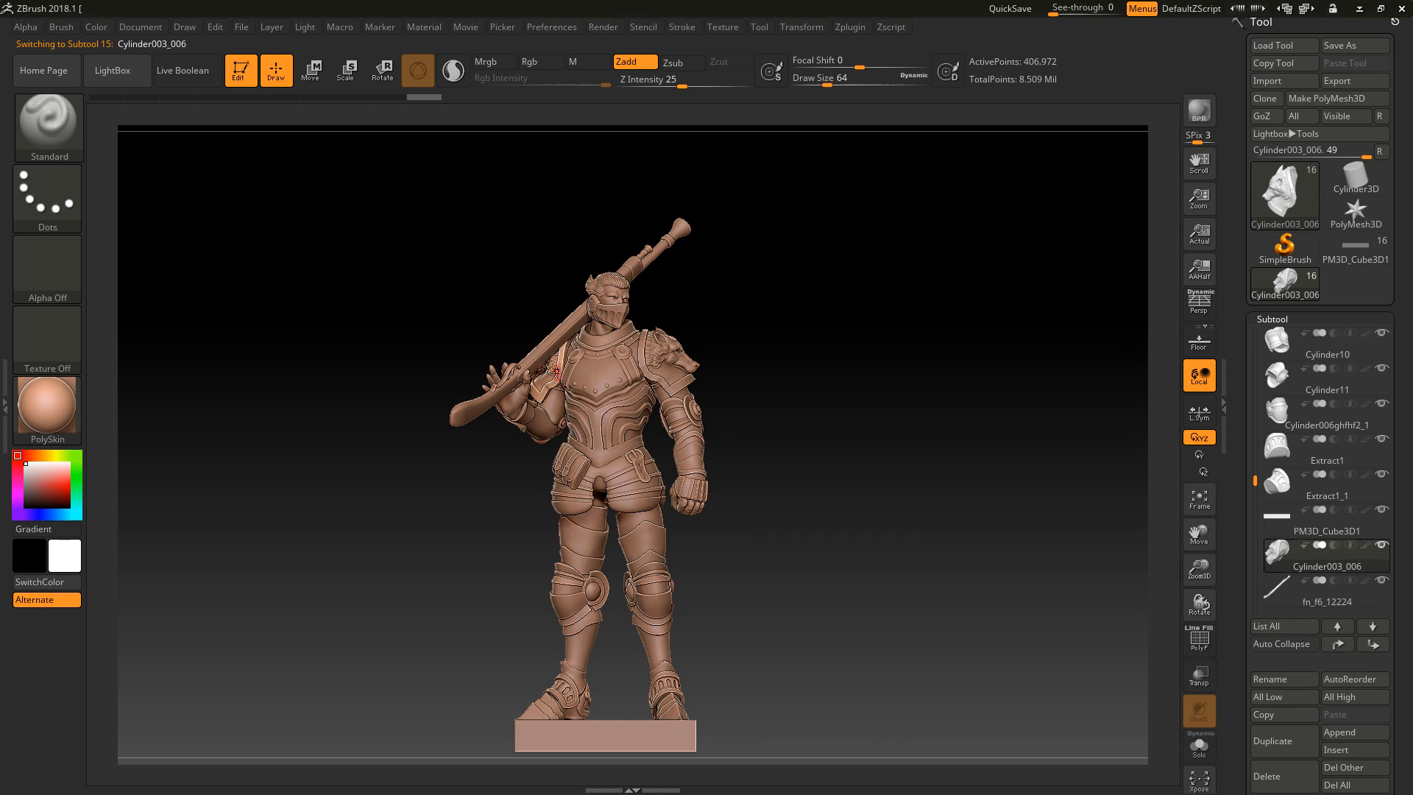
left_click(601, 384, "alt")
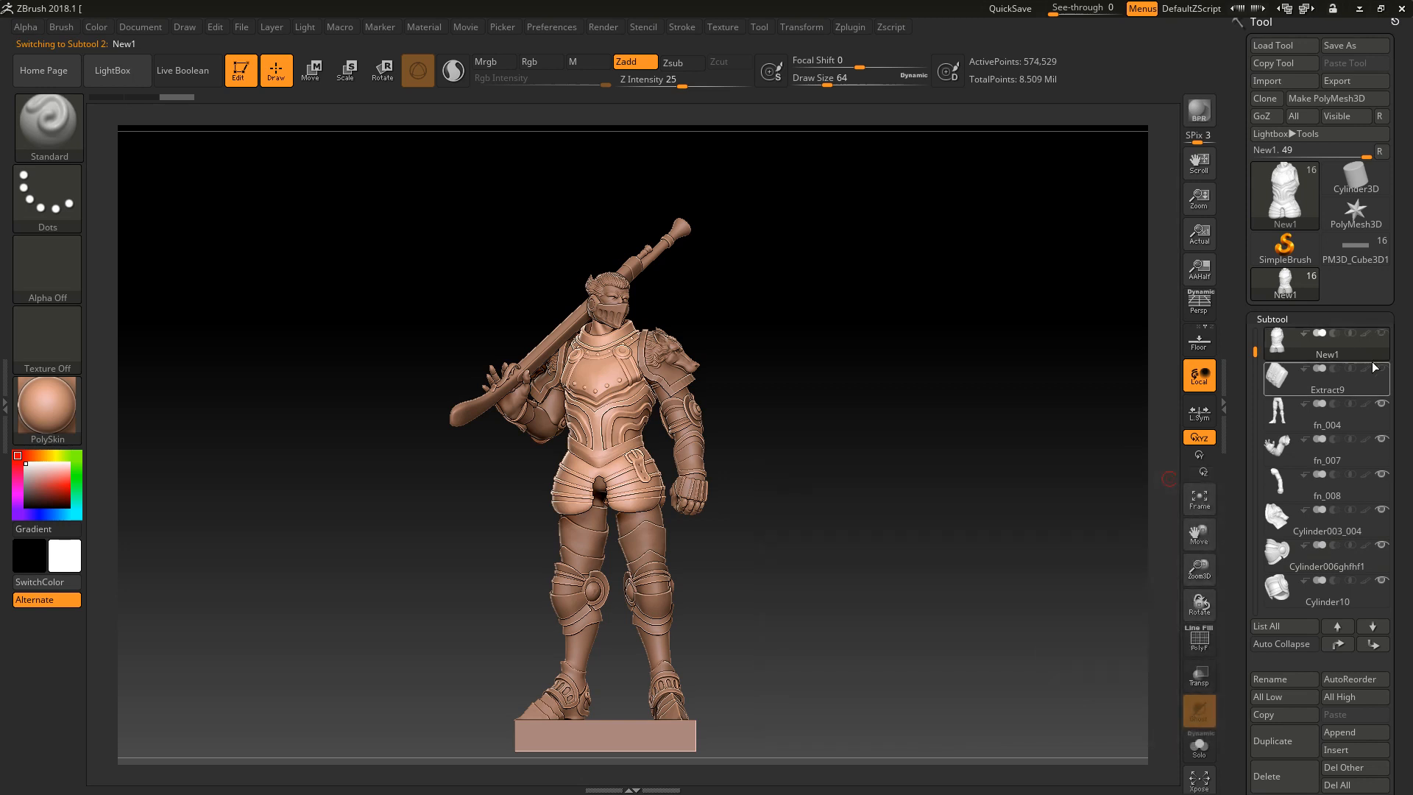
left_click(1366, 421)
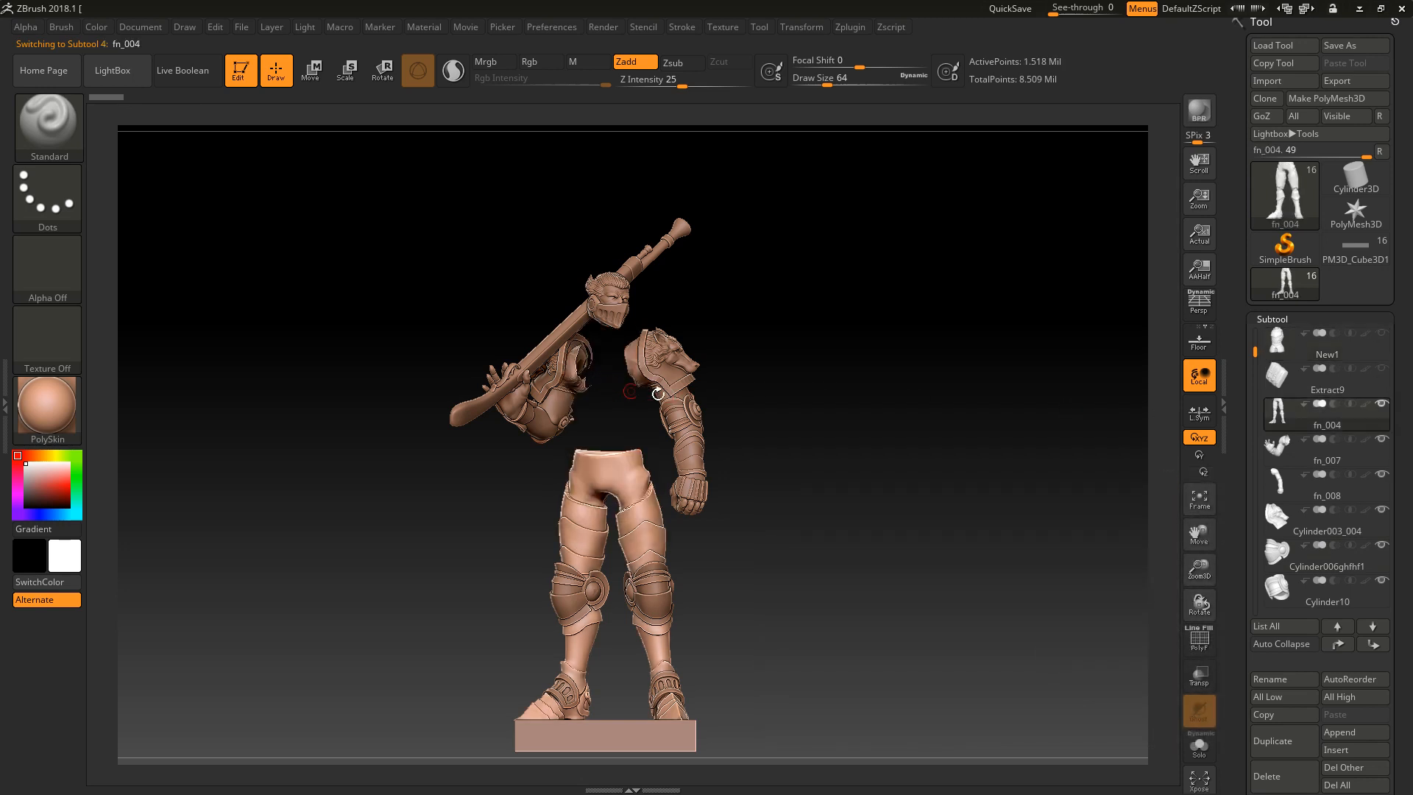
left_click(1381, 368)
left_click(1381, 337)
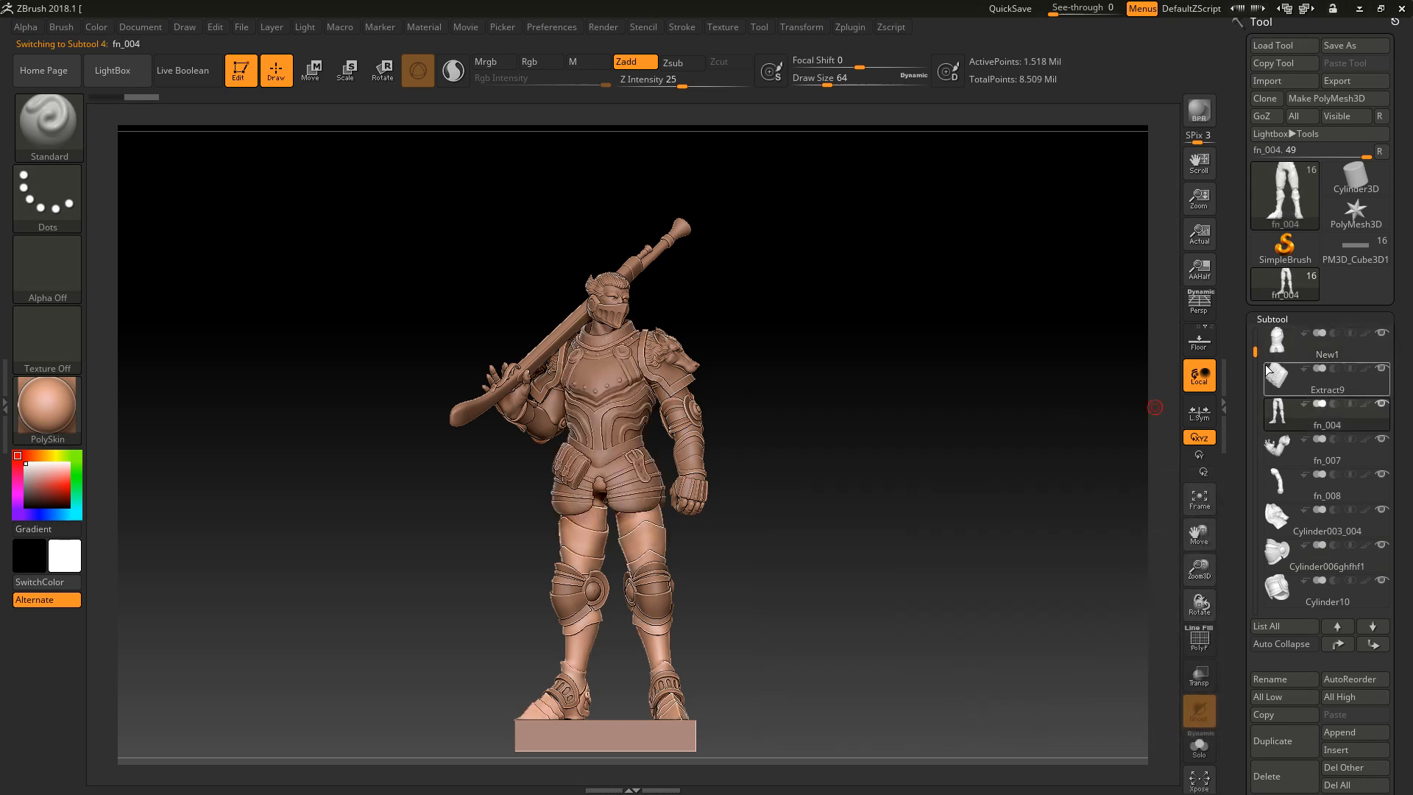
Switch the active subtool between the rifle (fn_f6_12224), Cylinder003_006 and the base (PM3D_Cube3D1), ending on the rifle.
left_click_drag(1256, 352, 1256, 515)
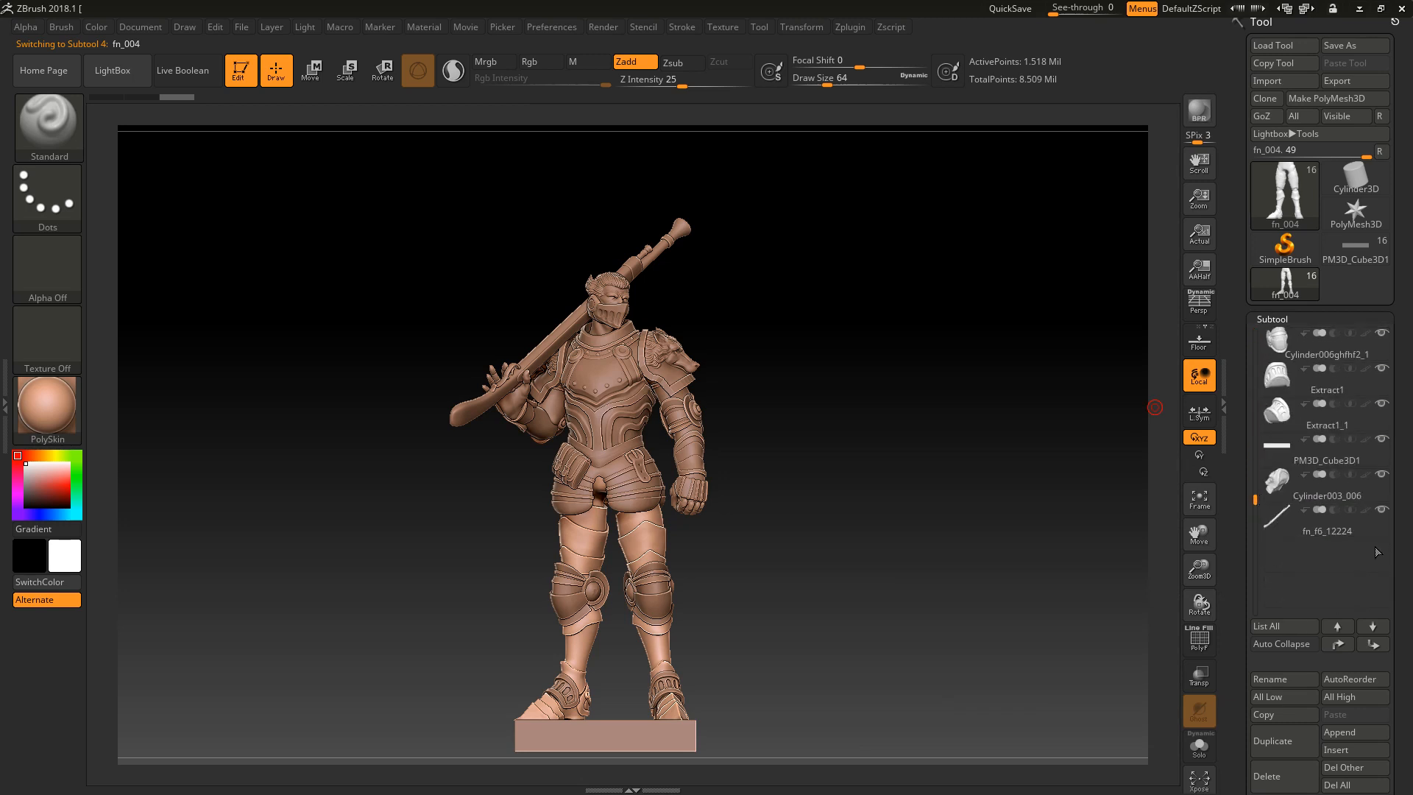
left_click(1324, 523)
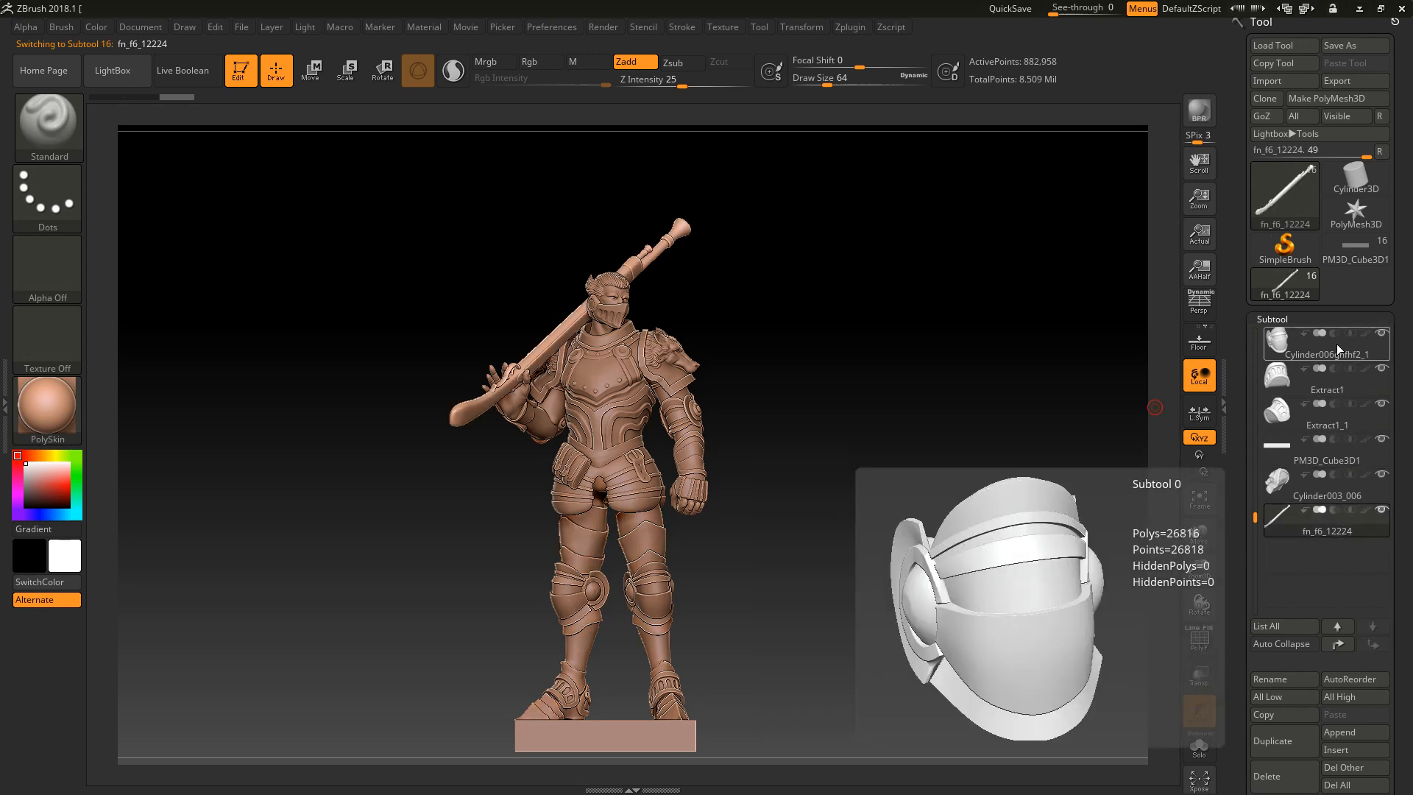
left_click(1344, 629)
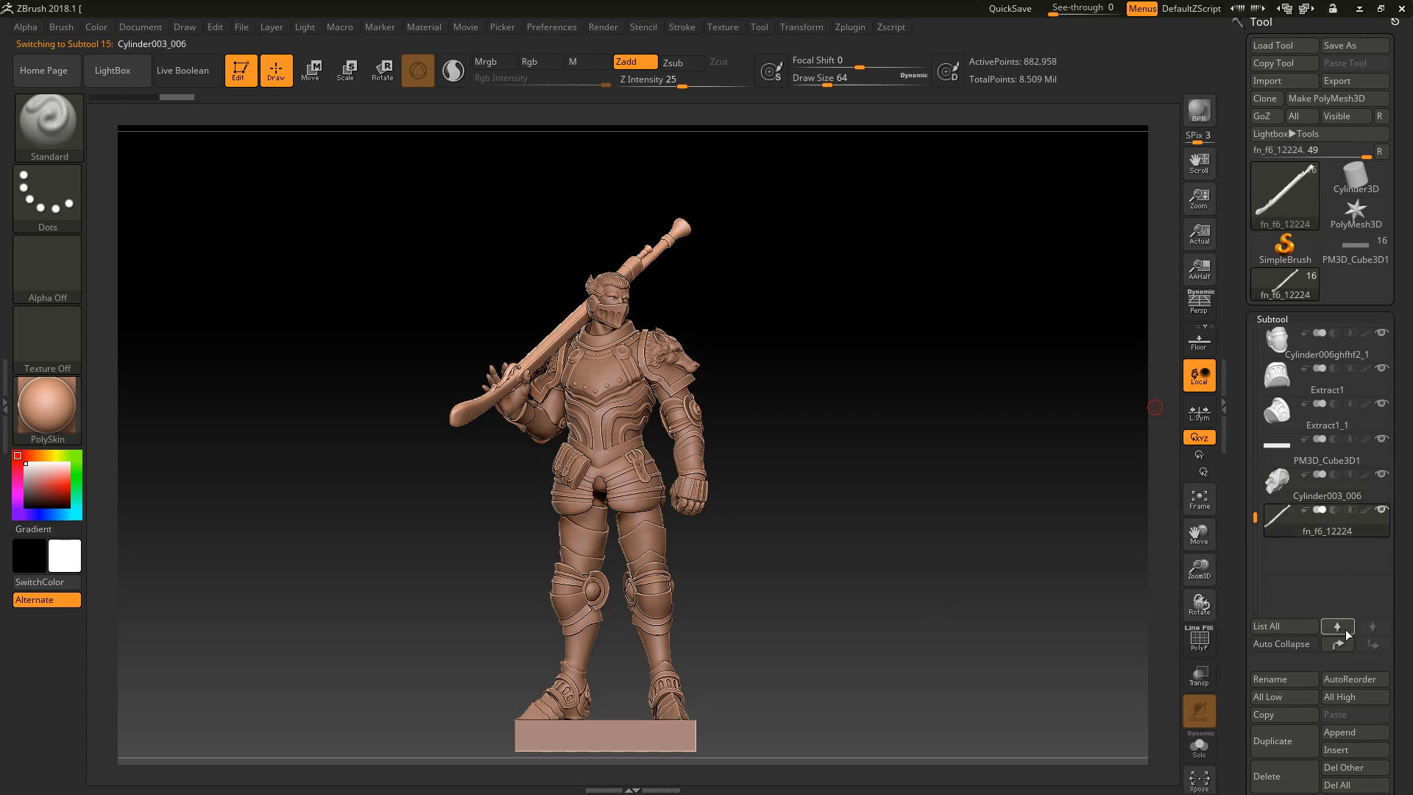
left_click(1326, 448)
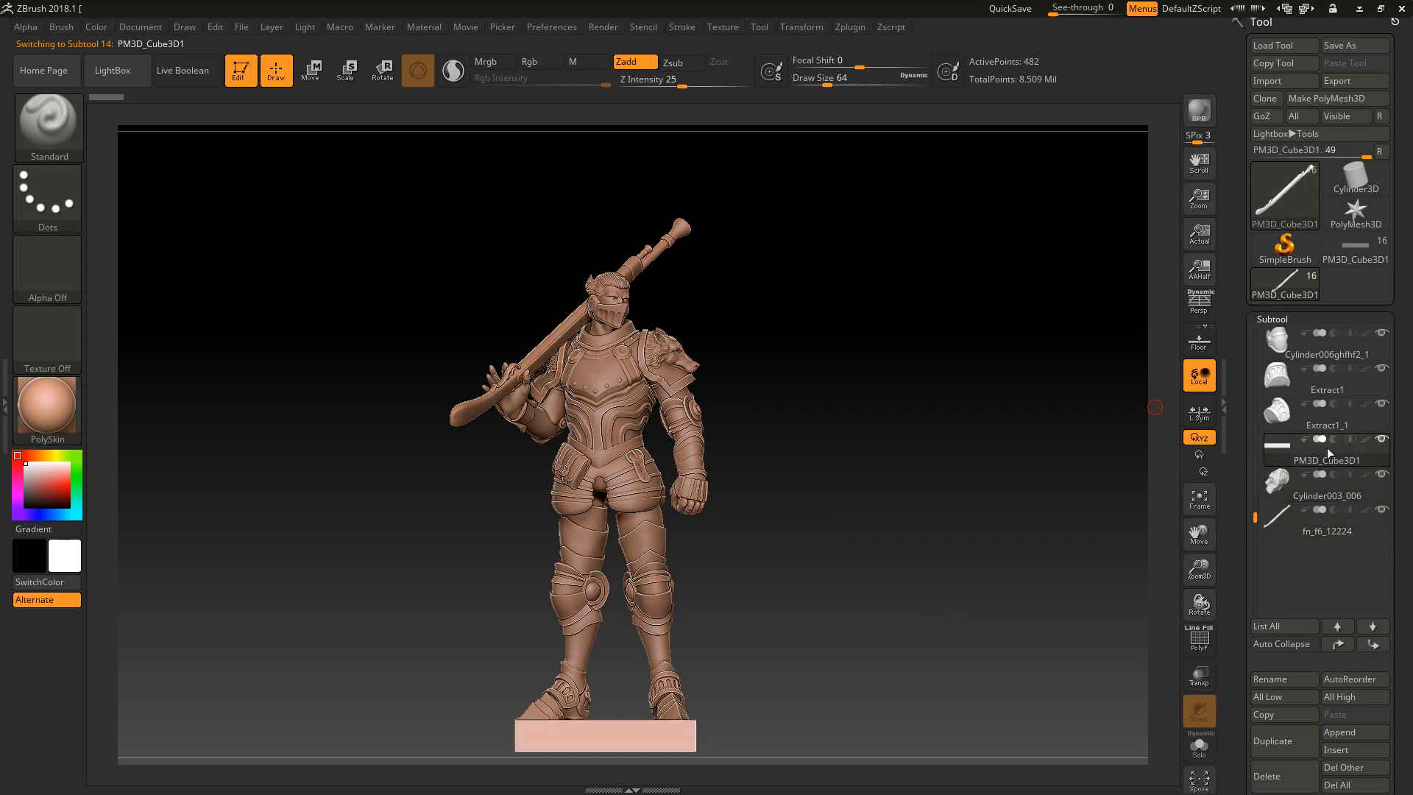
left_click(1325, 511)
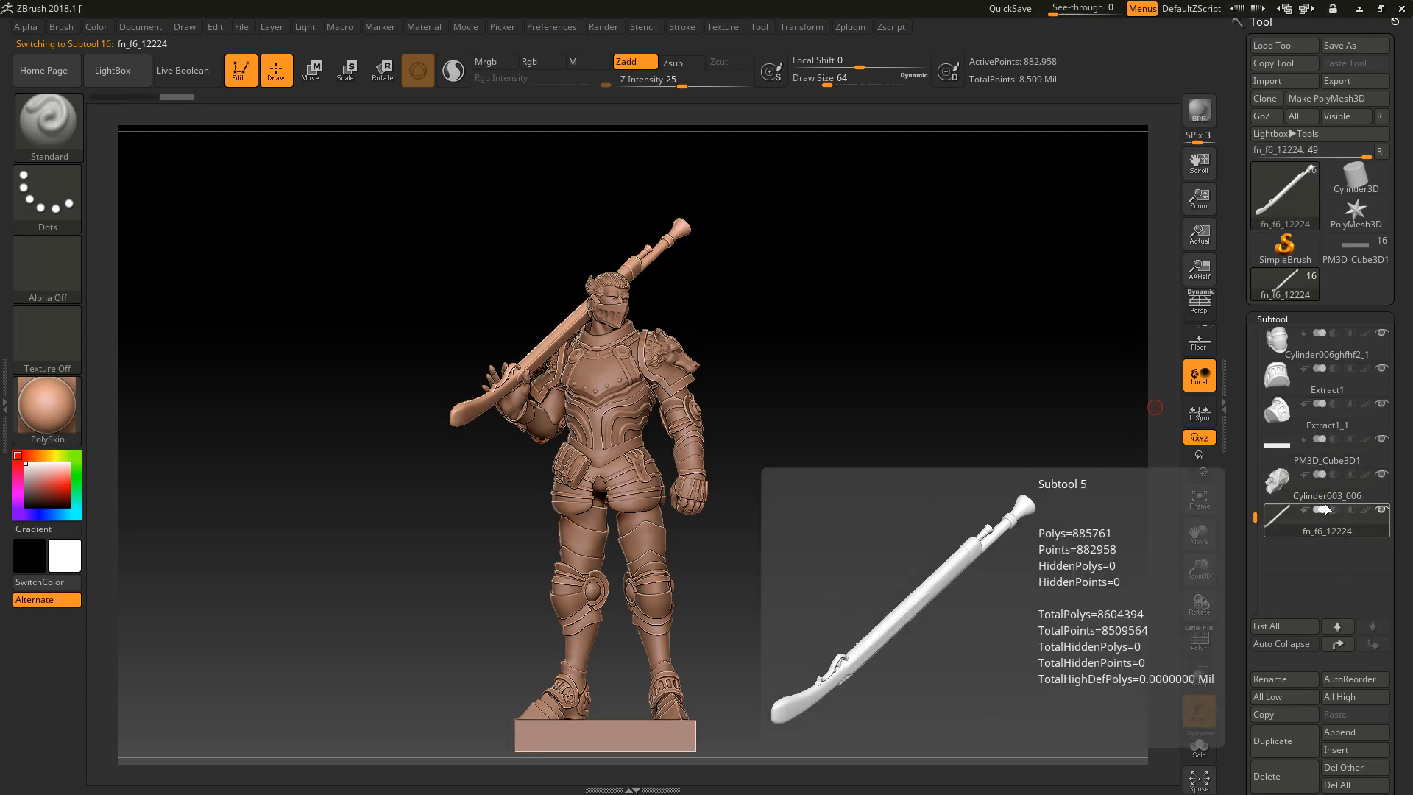
Move the rifle subtool one place up in the list order and back down, repeating the move several times.
left_click(1341, 647)
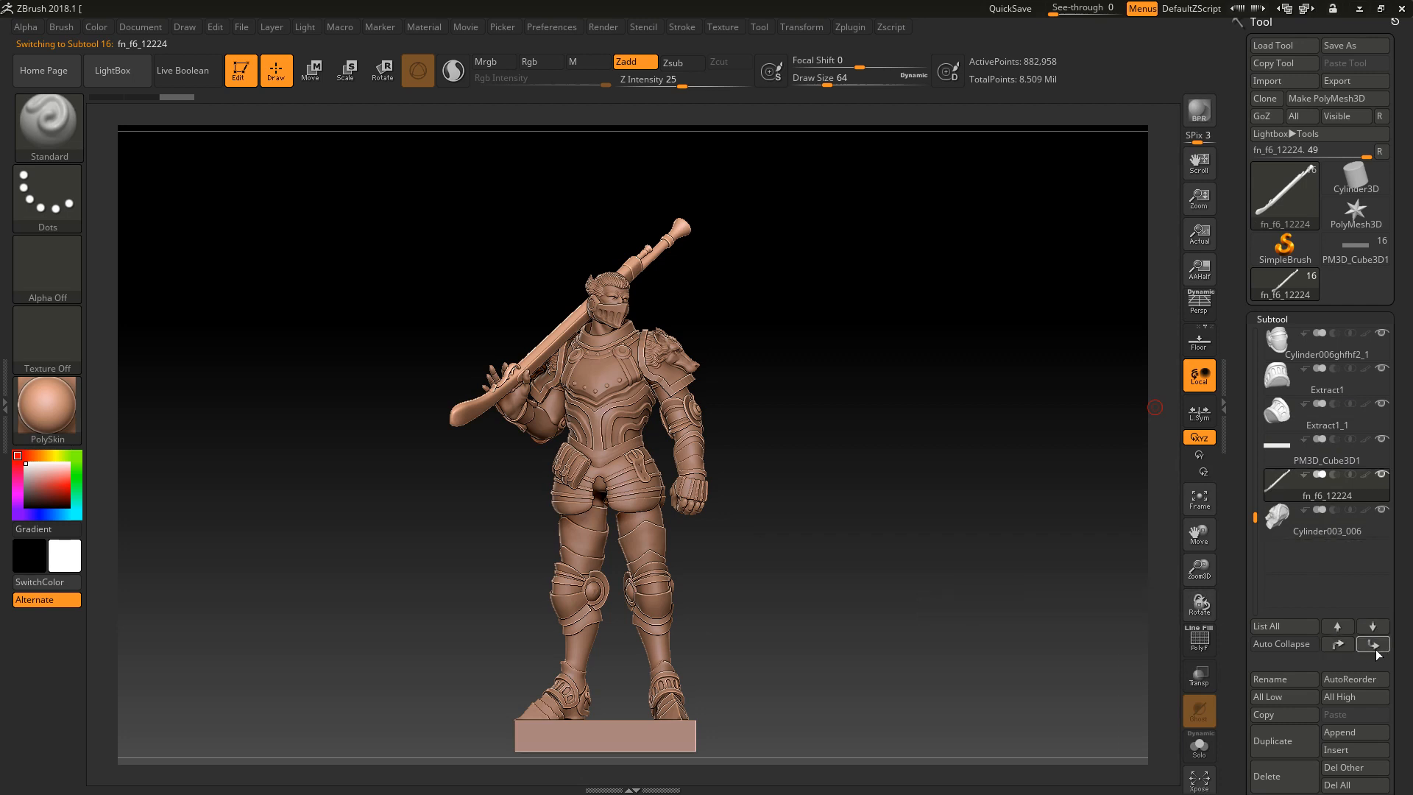
left_click(1378, 648)
left_click(1341, 647)
left_click(1375, 647)
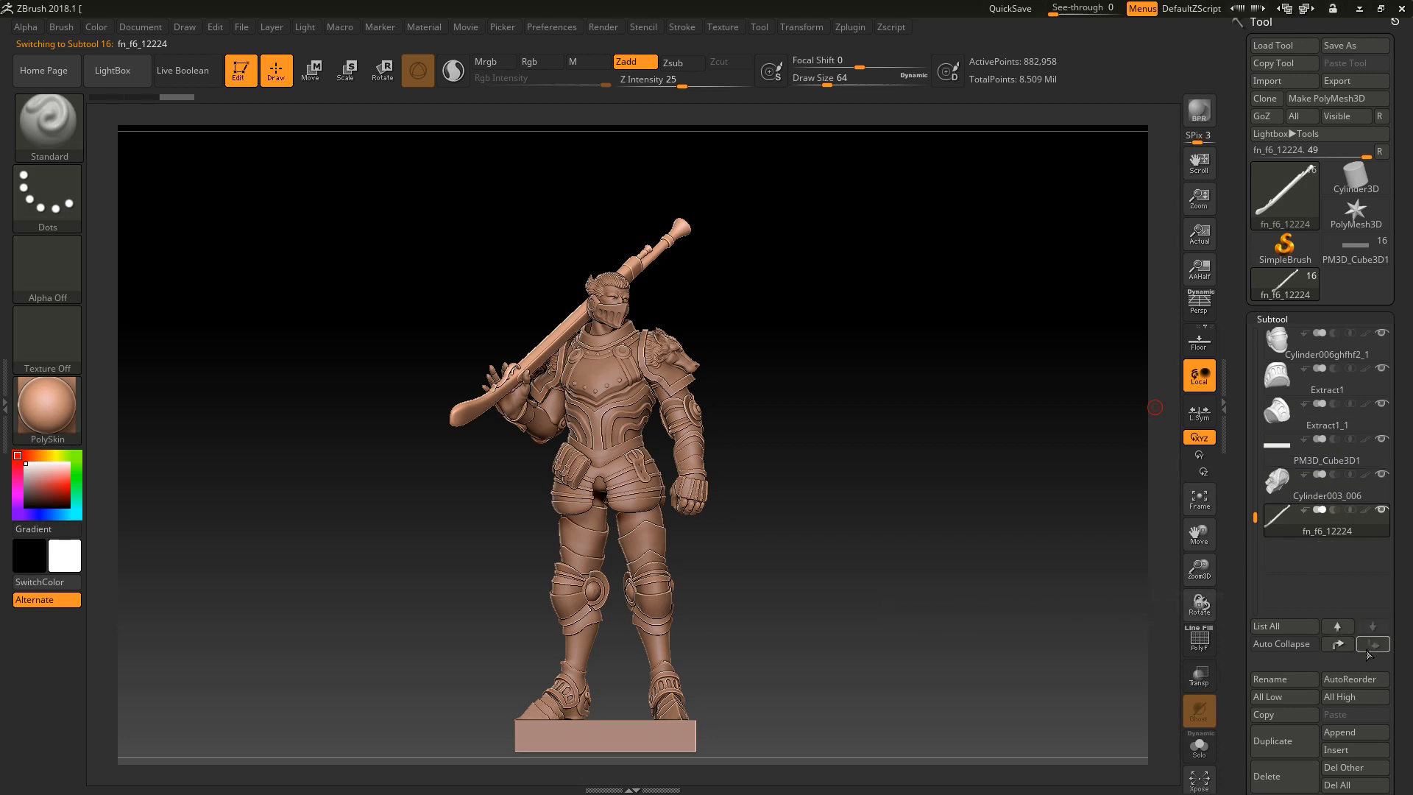
left_click(1347, 648)
left_click(1372, 645)
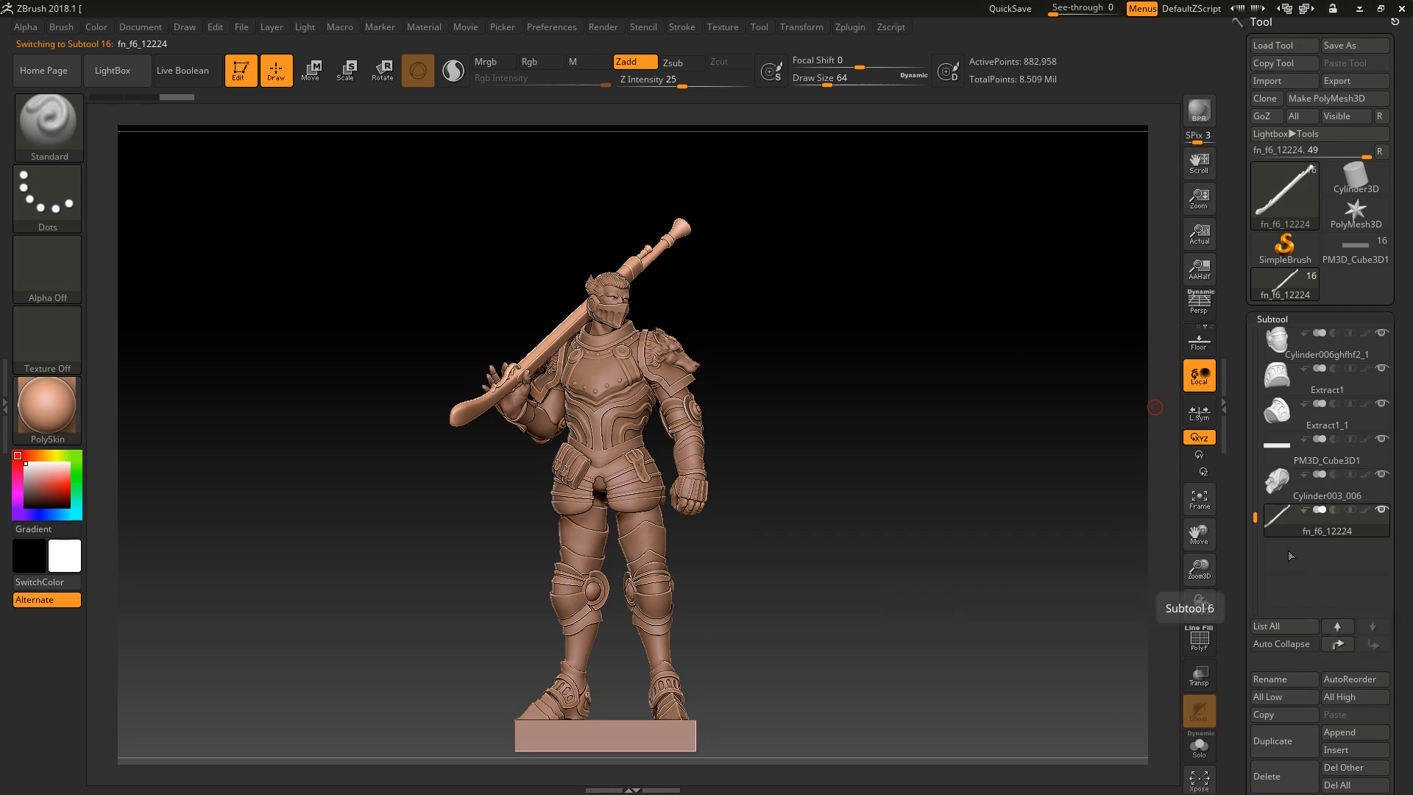
Rename the rifle subtool as Sadasdasd.
mouse_move(1304, 539)
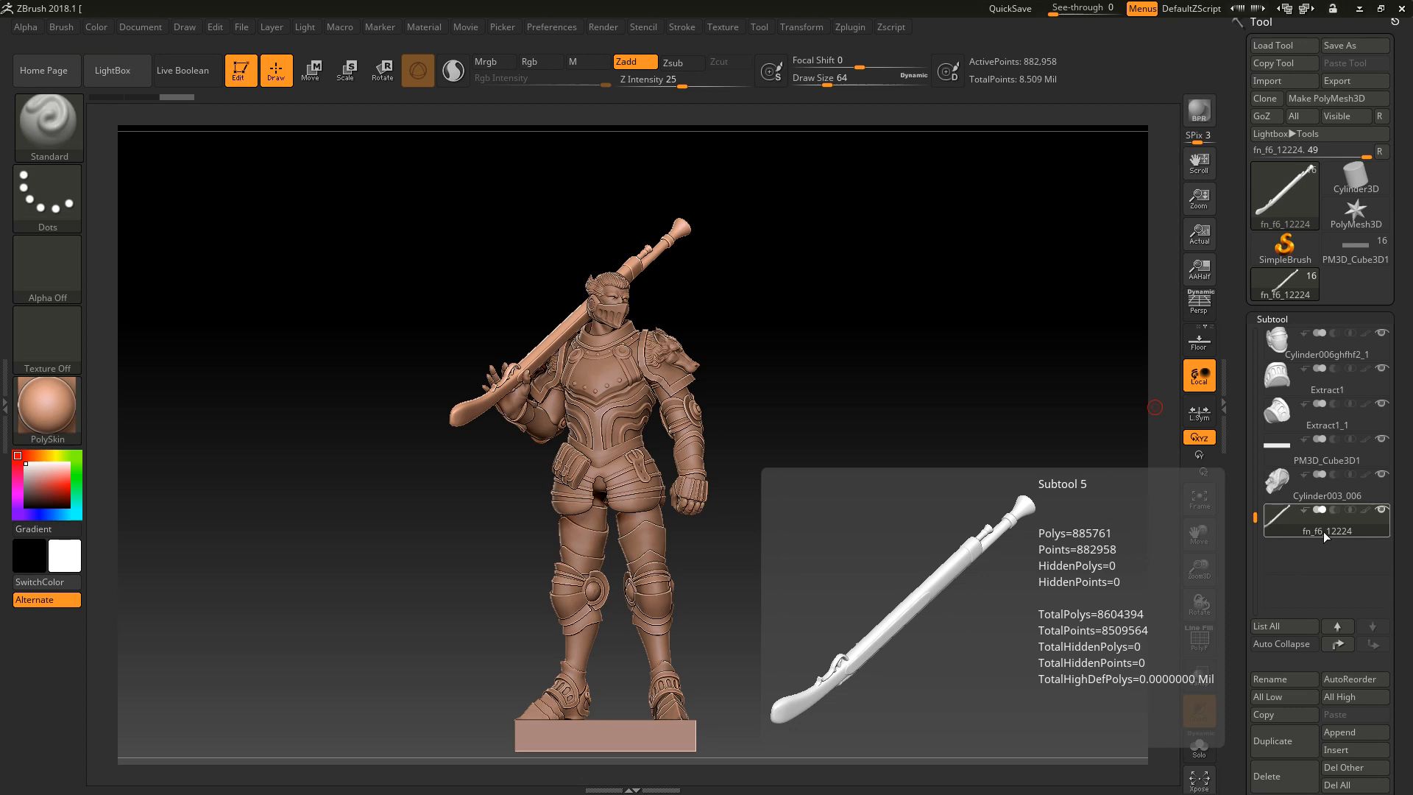
left_click(1280, 677)
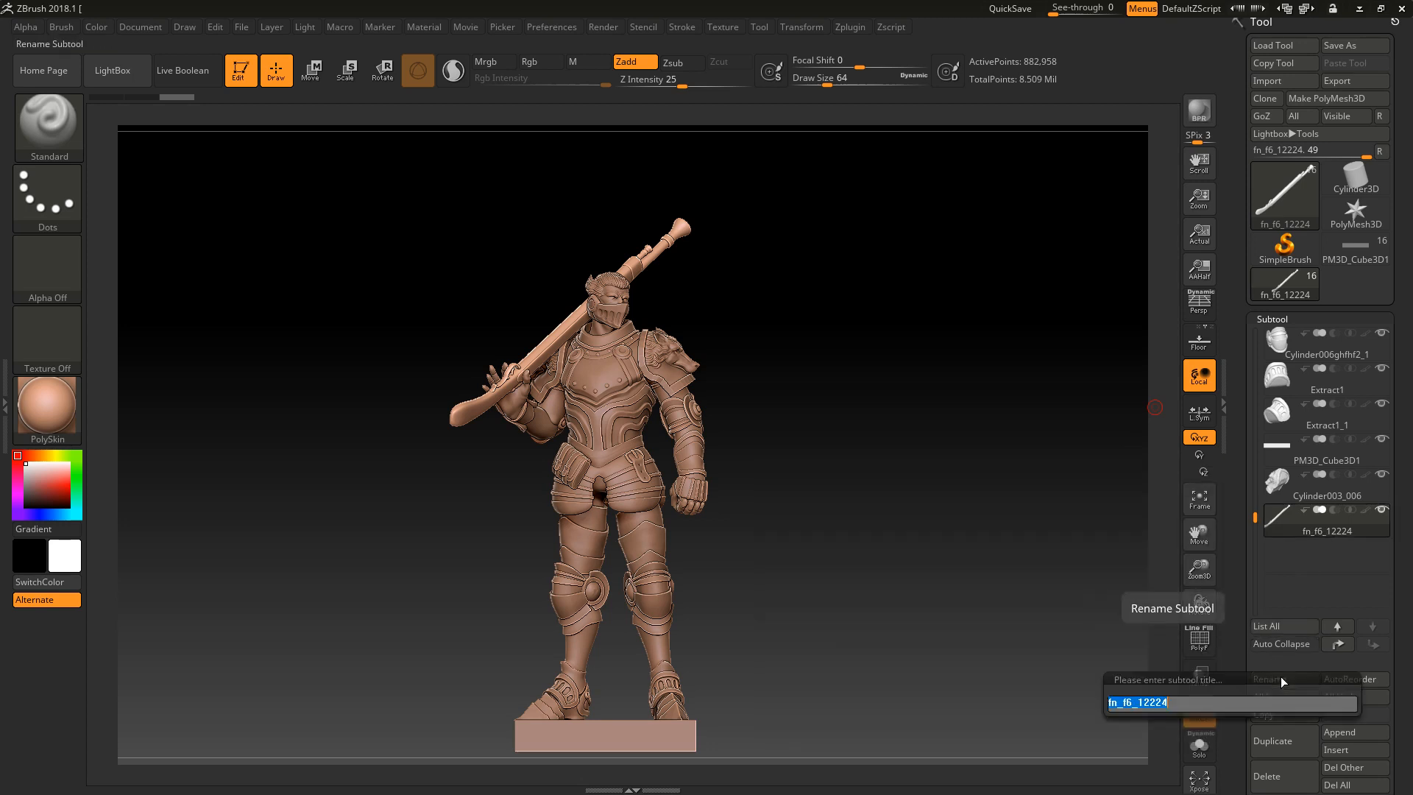
type("sadasdasd")
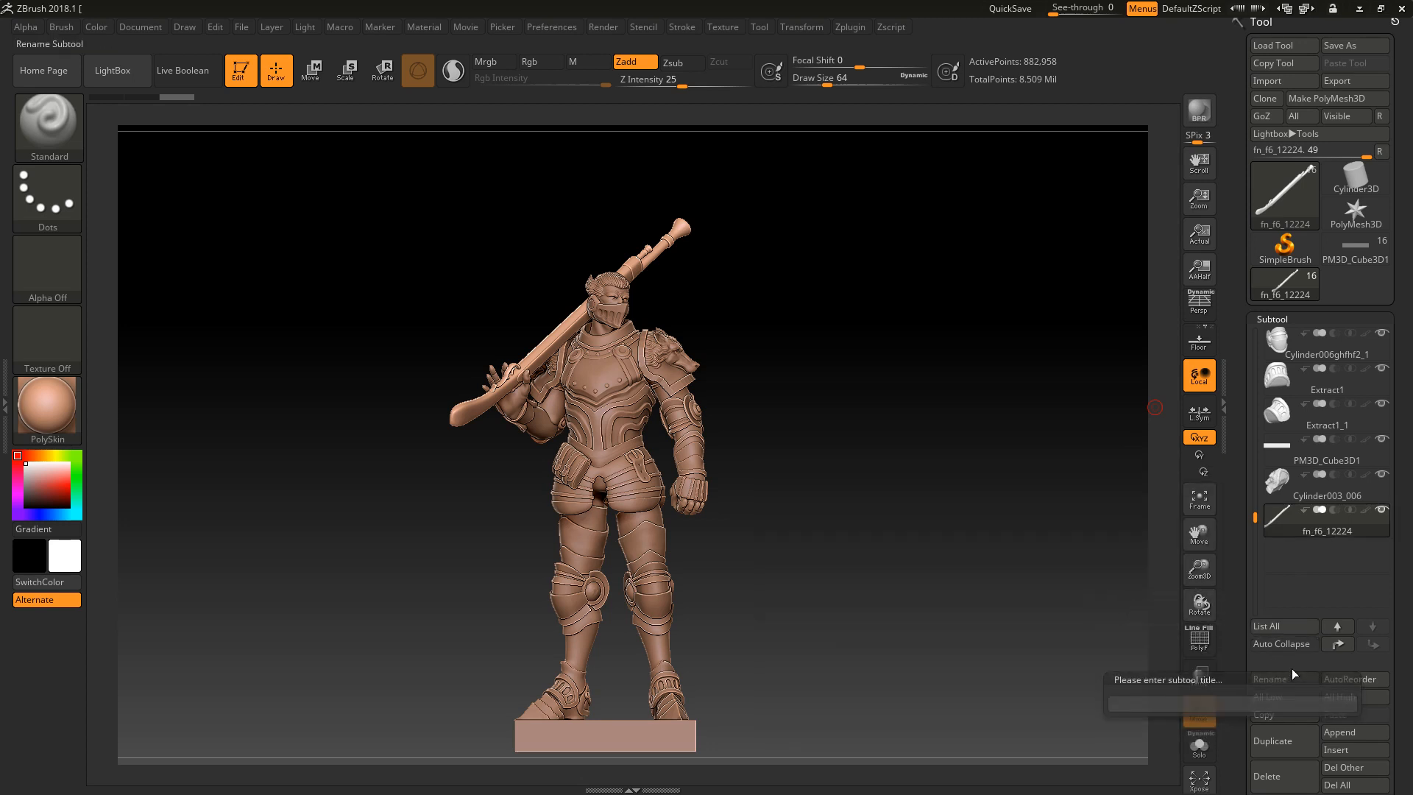
key("Return")
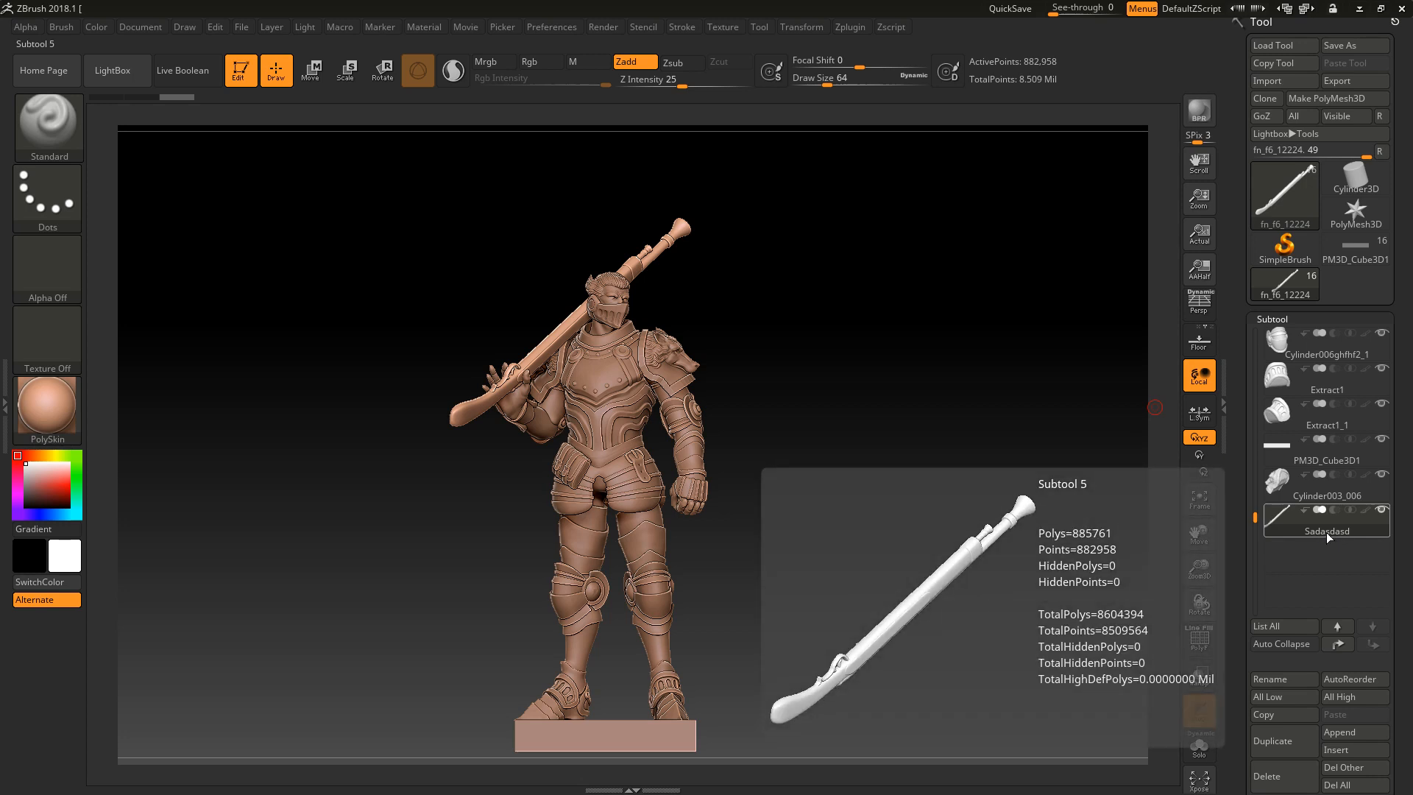
Set the head (fn_f6_1222333) and the legs (fn_004) as start points of two subtool groups.
left_click_drag(1256, 518, 1286, 312)
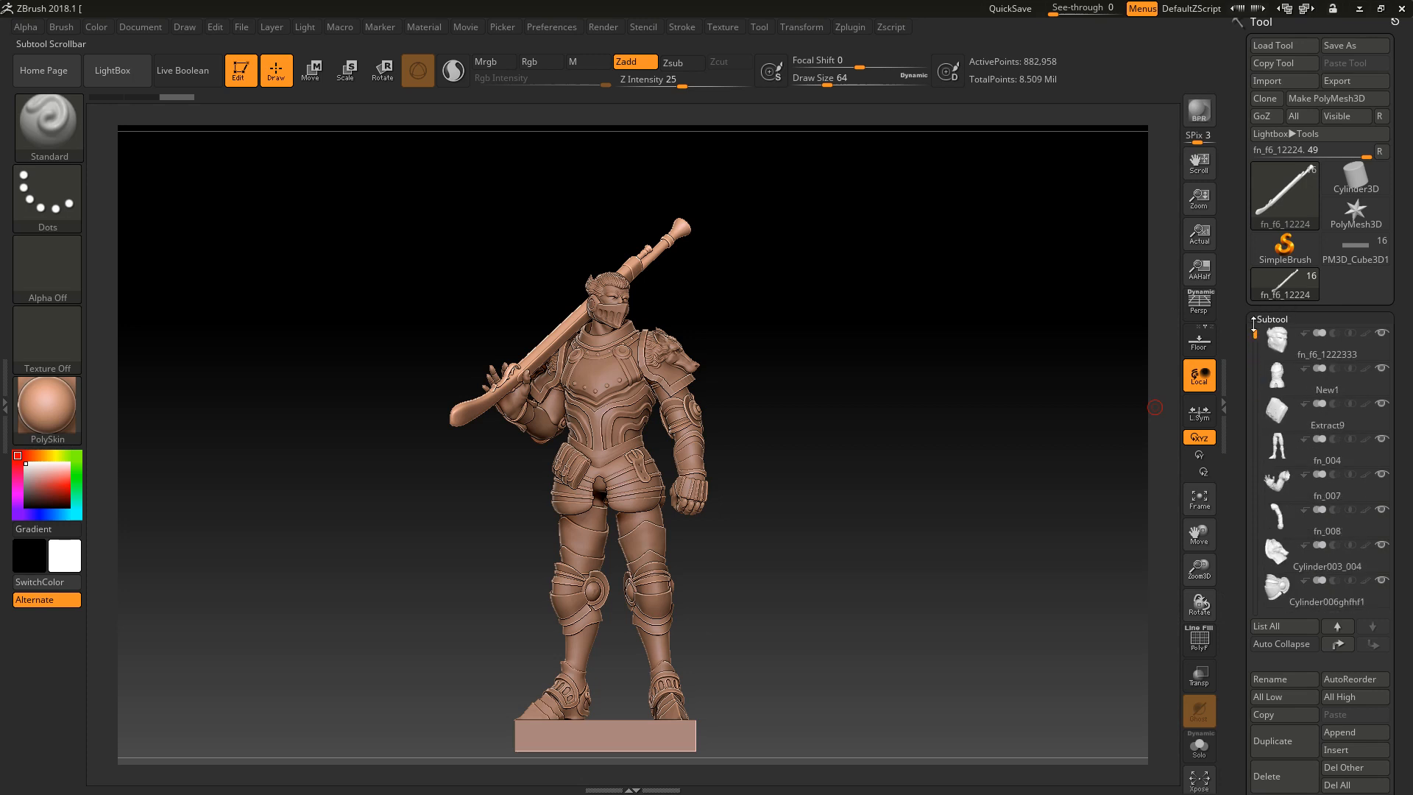
mouse_move(1364, 346)
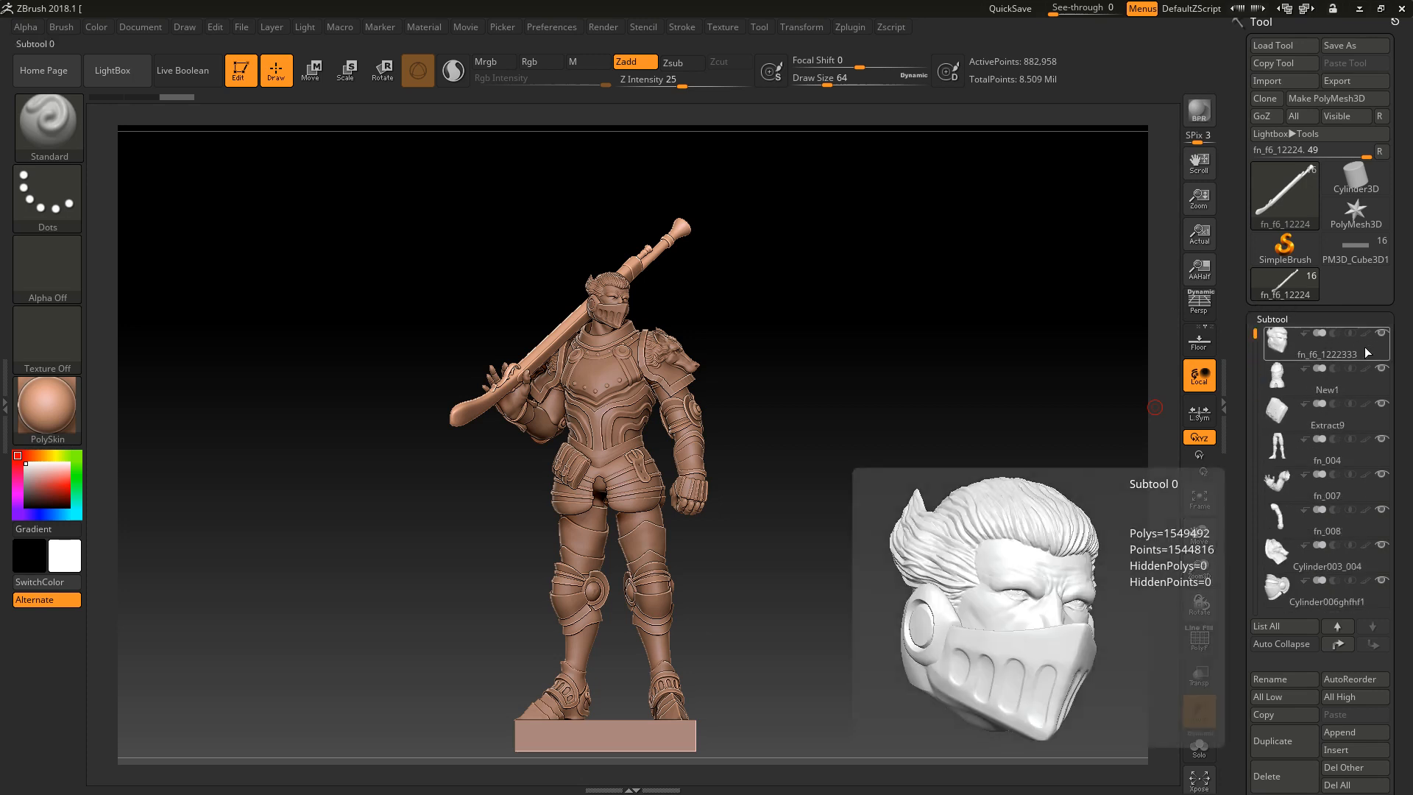
mouse_move(1345, 372)
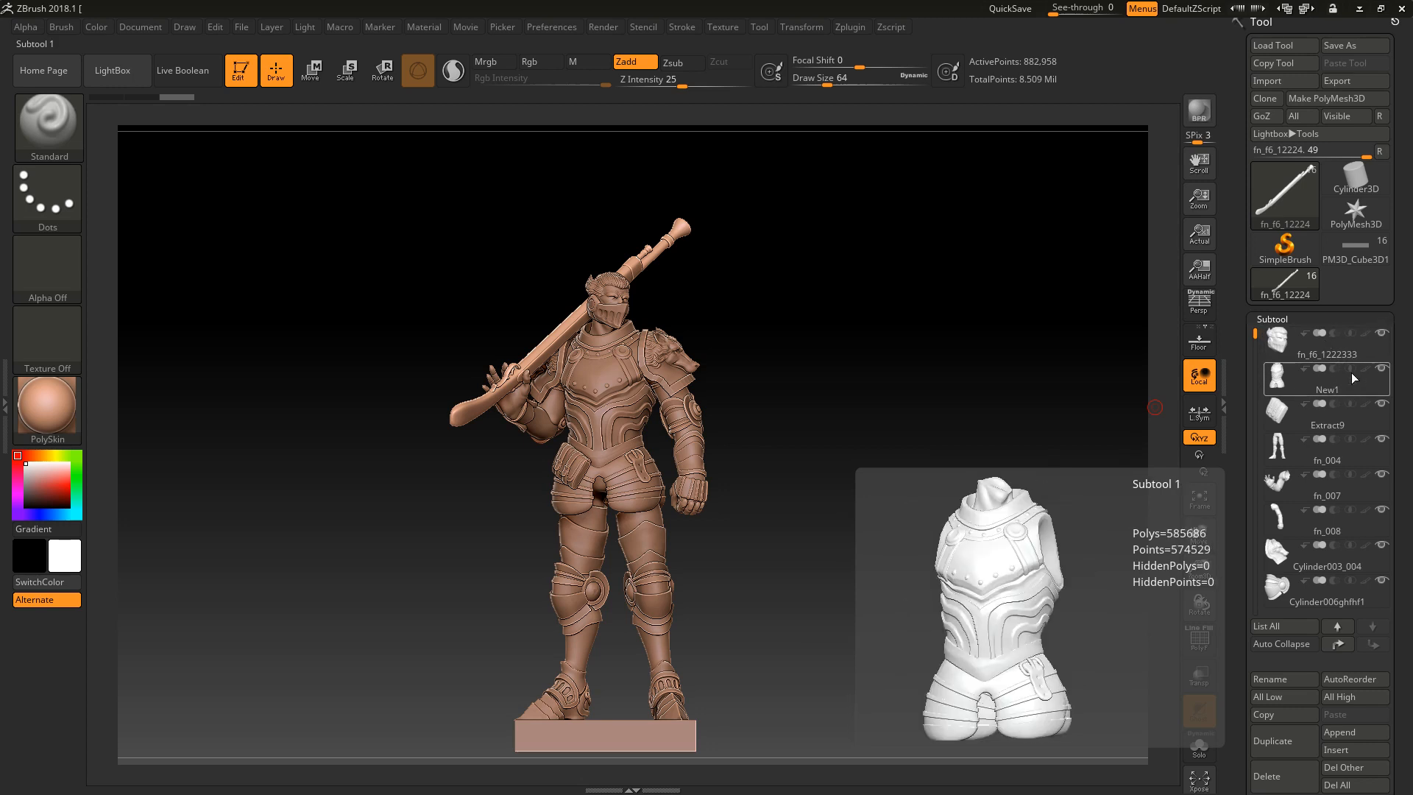
mouse_move(1310, 353)
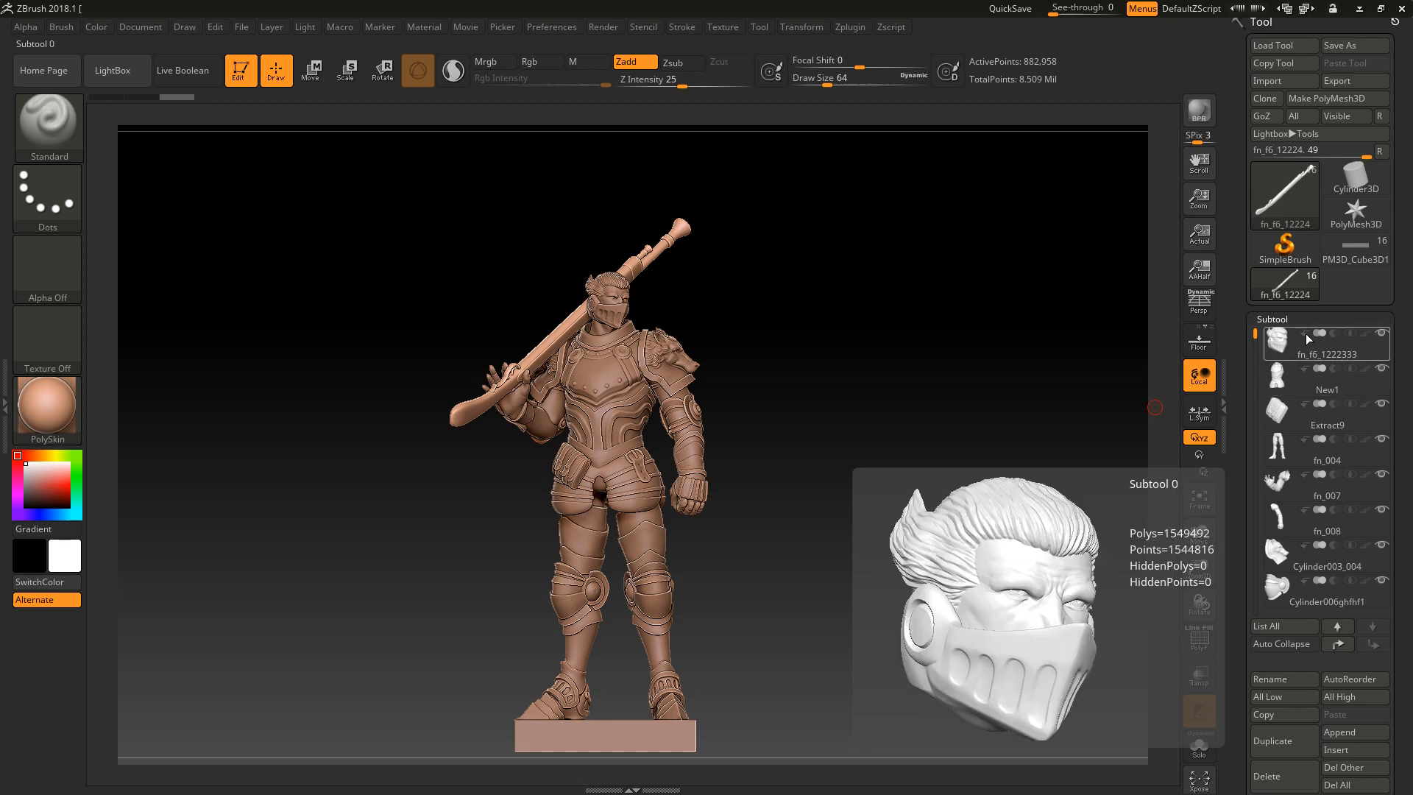
left_click(1305, 334)
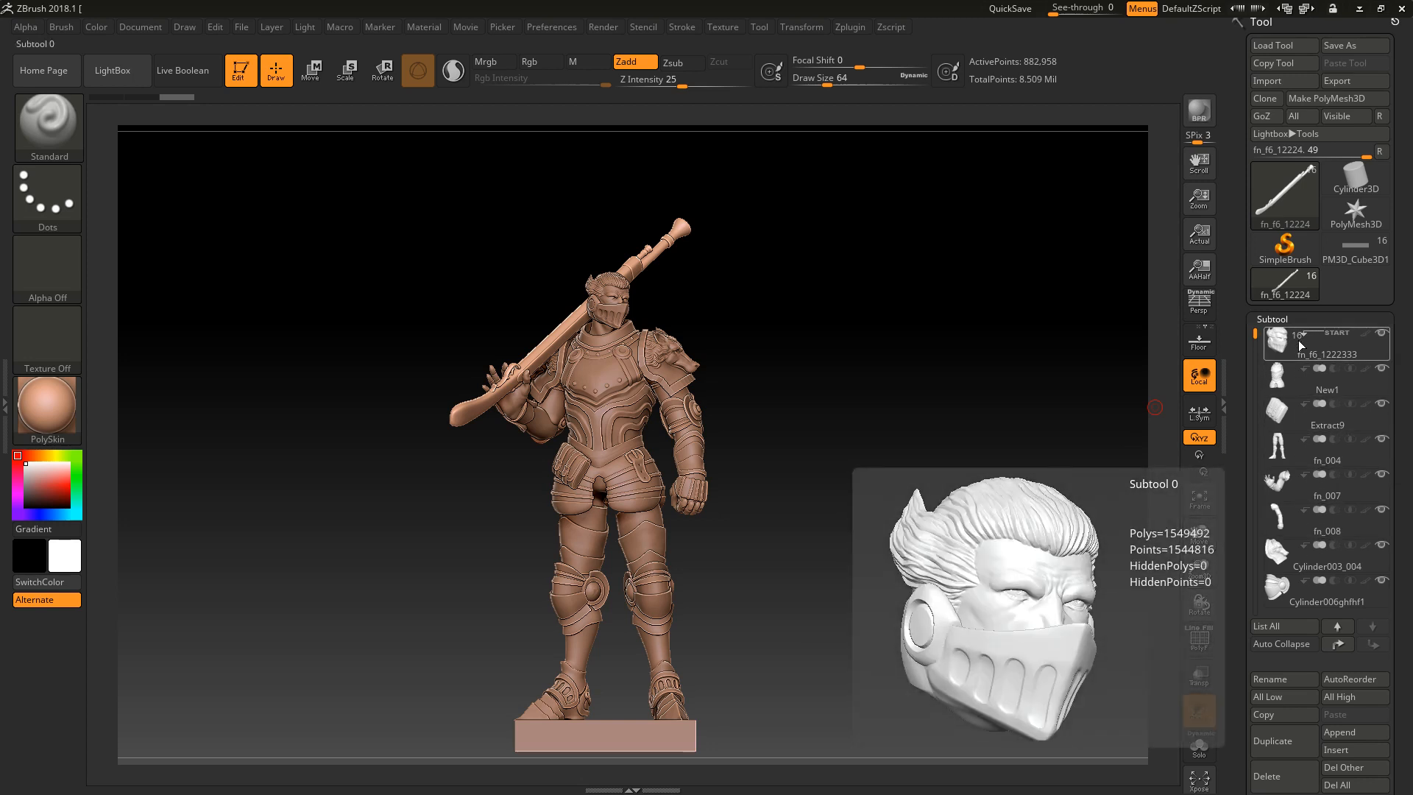
left_click(1305, 439)
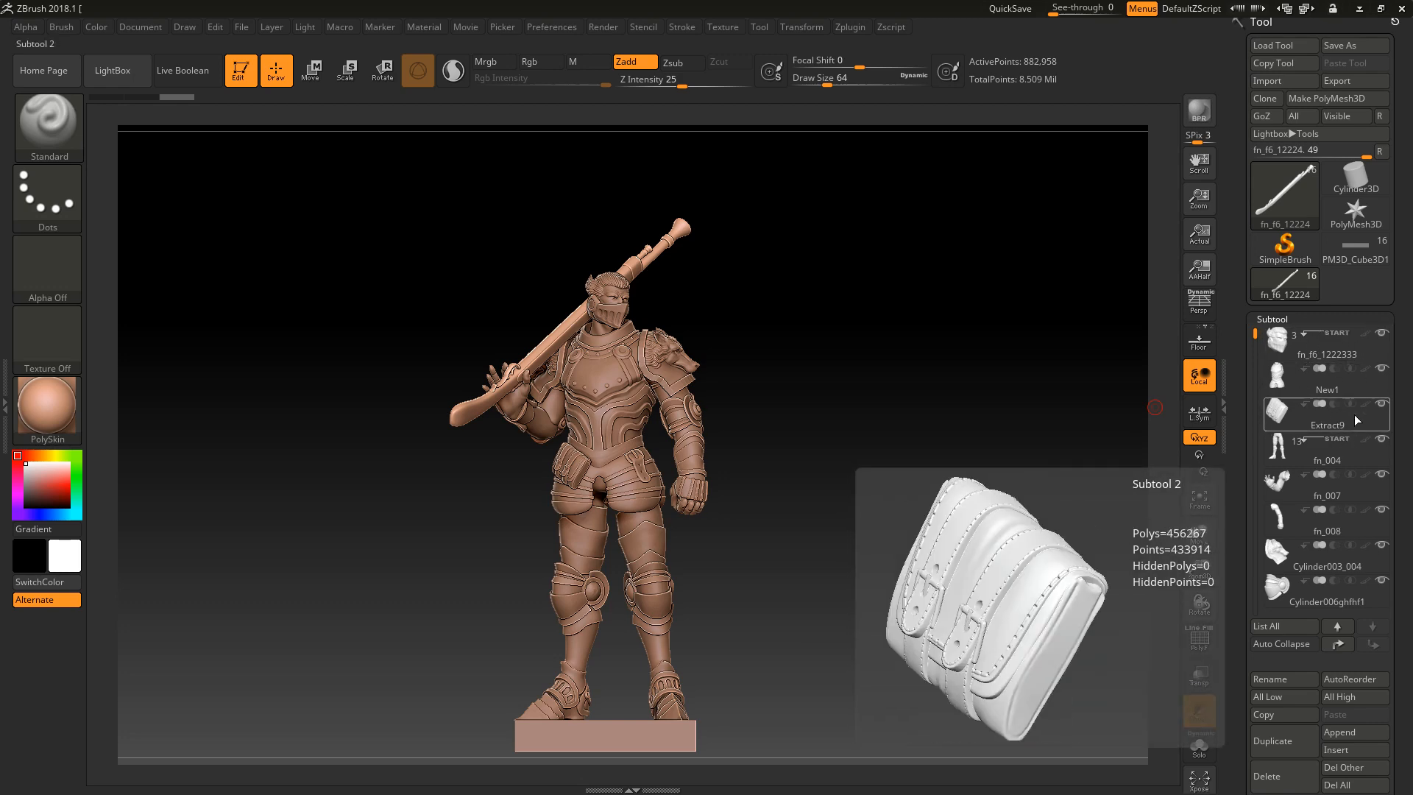
Hide the group starting at fn_f6_1222333, and select its head and pouch (Extract9) subtools individually.
left_click(1381, 333)
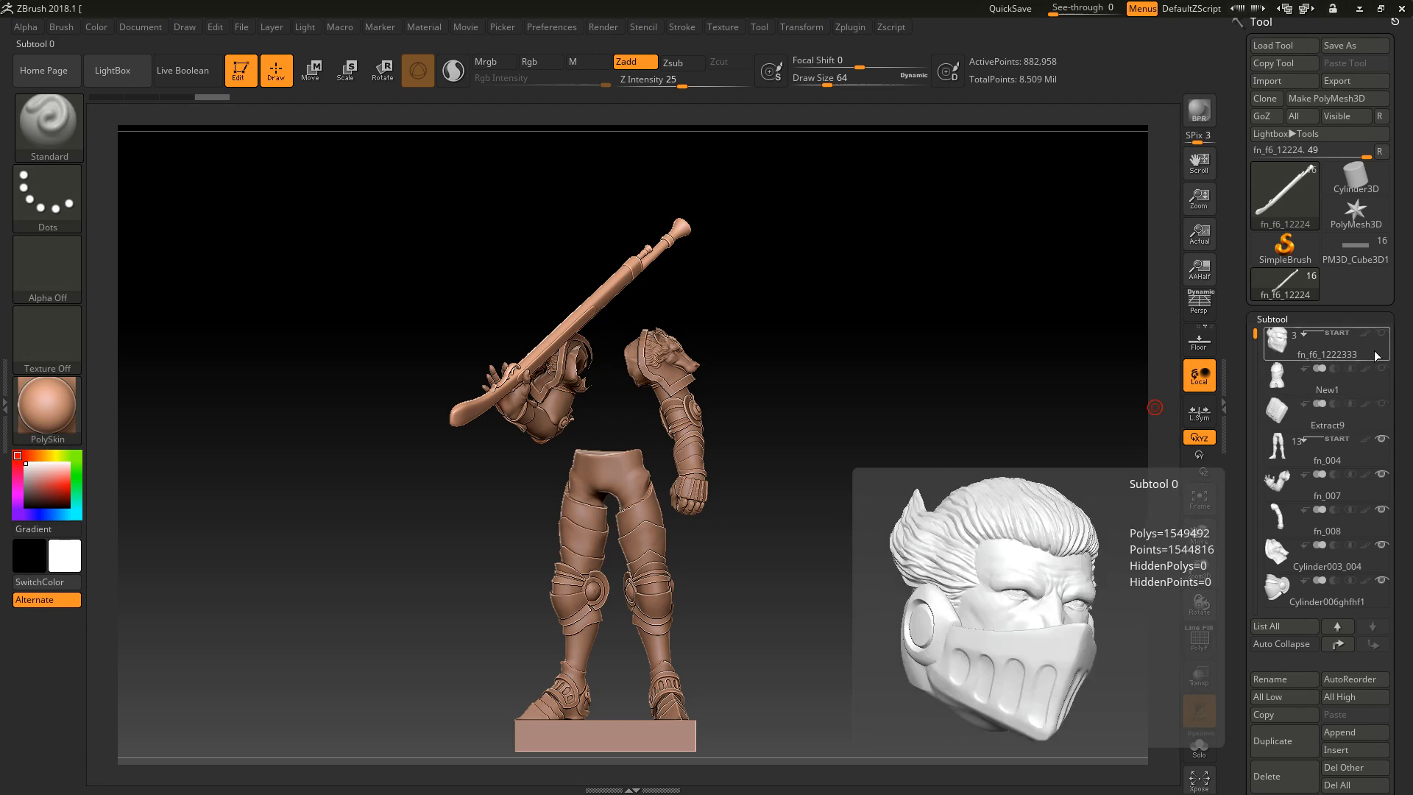
left_click(1381, 333)
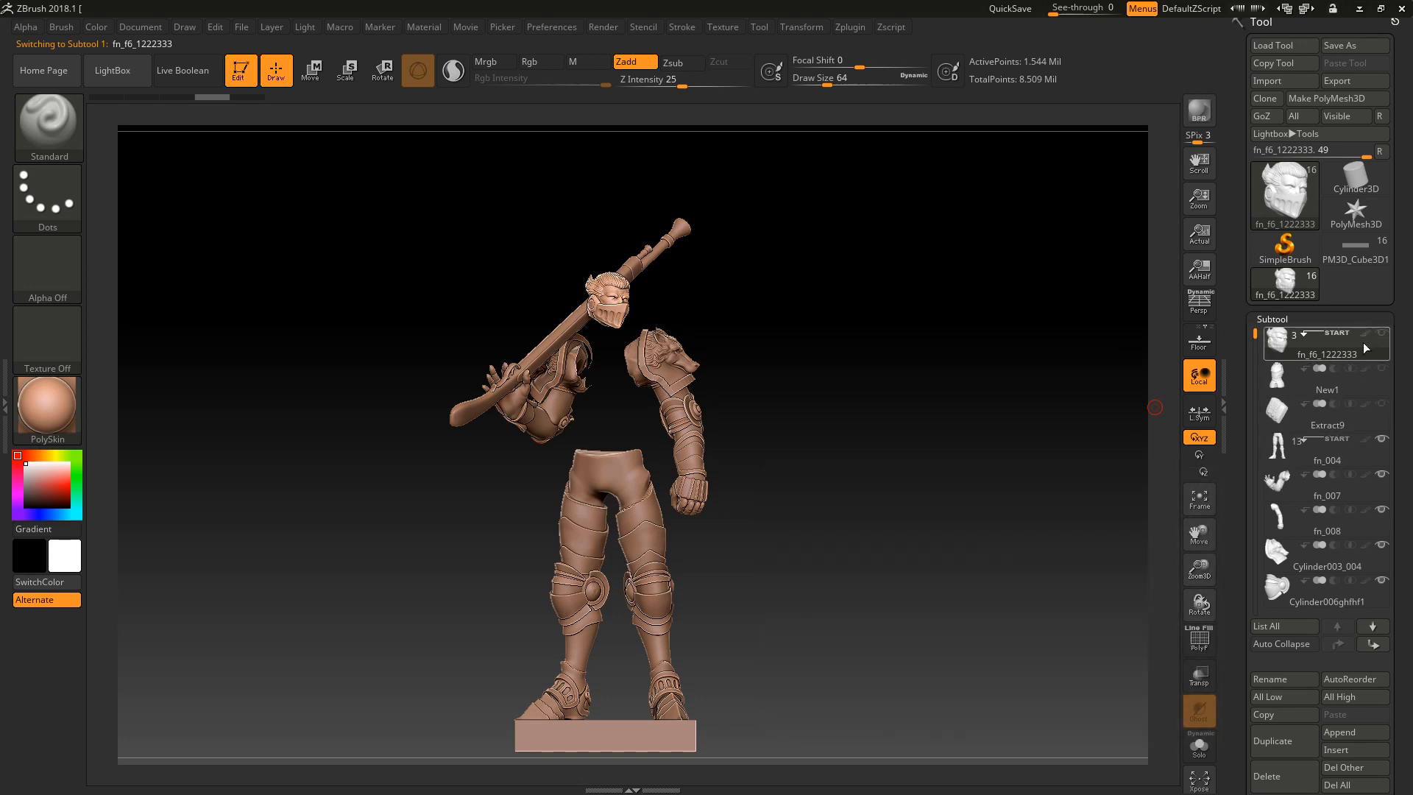
left_click(1358, 419)
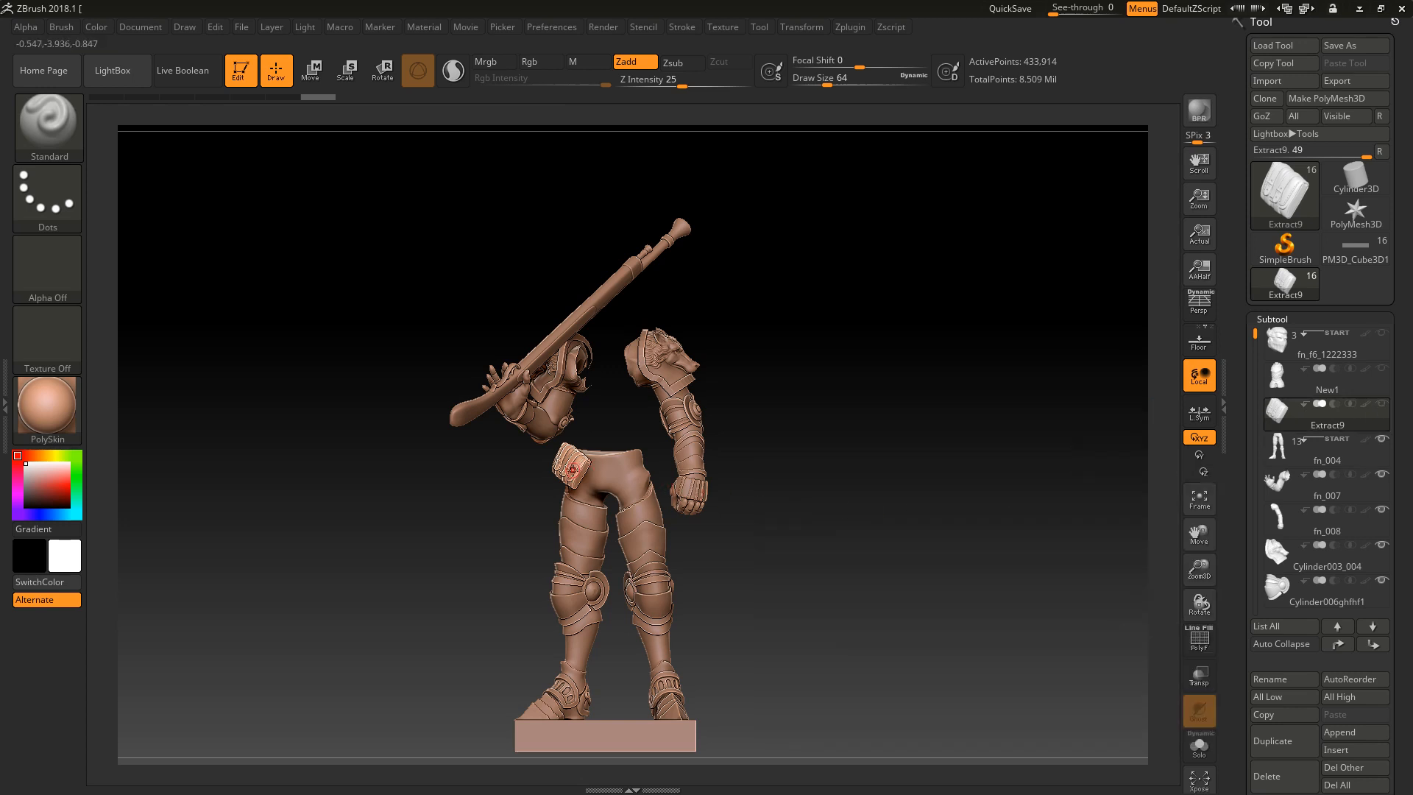
Hide the group starting at fn_004 and show the group starting at fn_f6_1222333.
left_click(1382, 439)
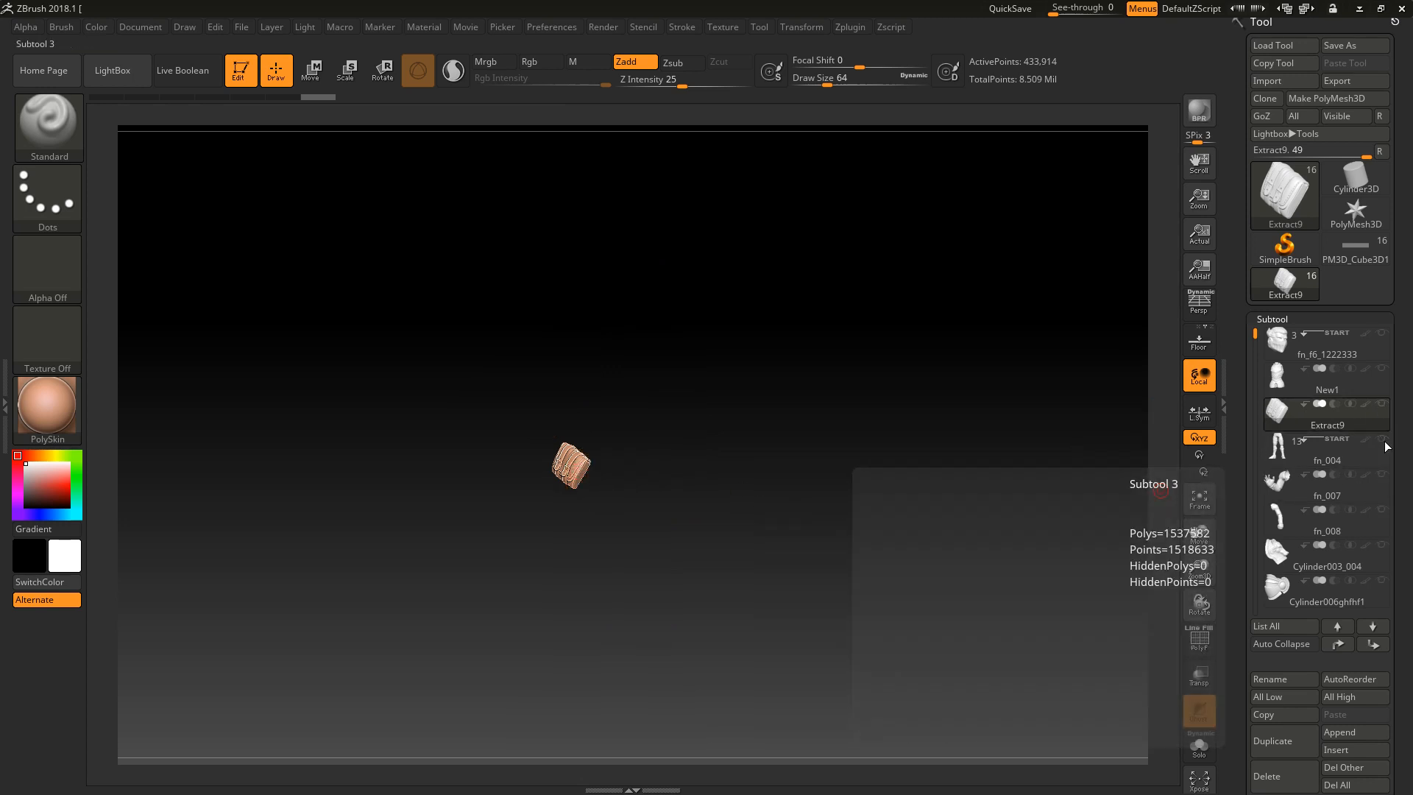
left_click(1381, 332)
left_click_drag(810, 436, 840, 446)
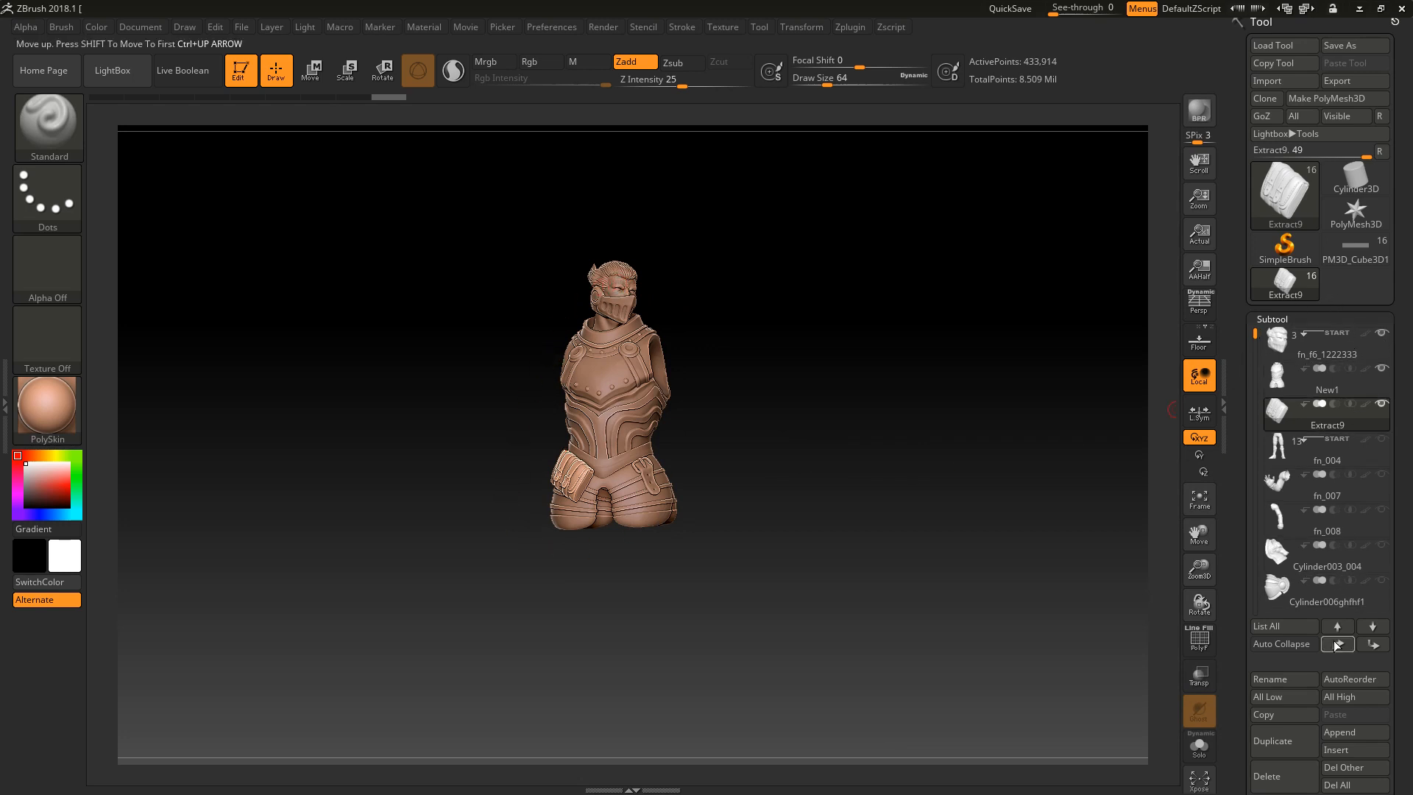
Set the arm subtool fn_008 as the start of another subtool group.
left_click(1303, 510)
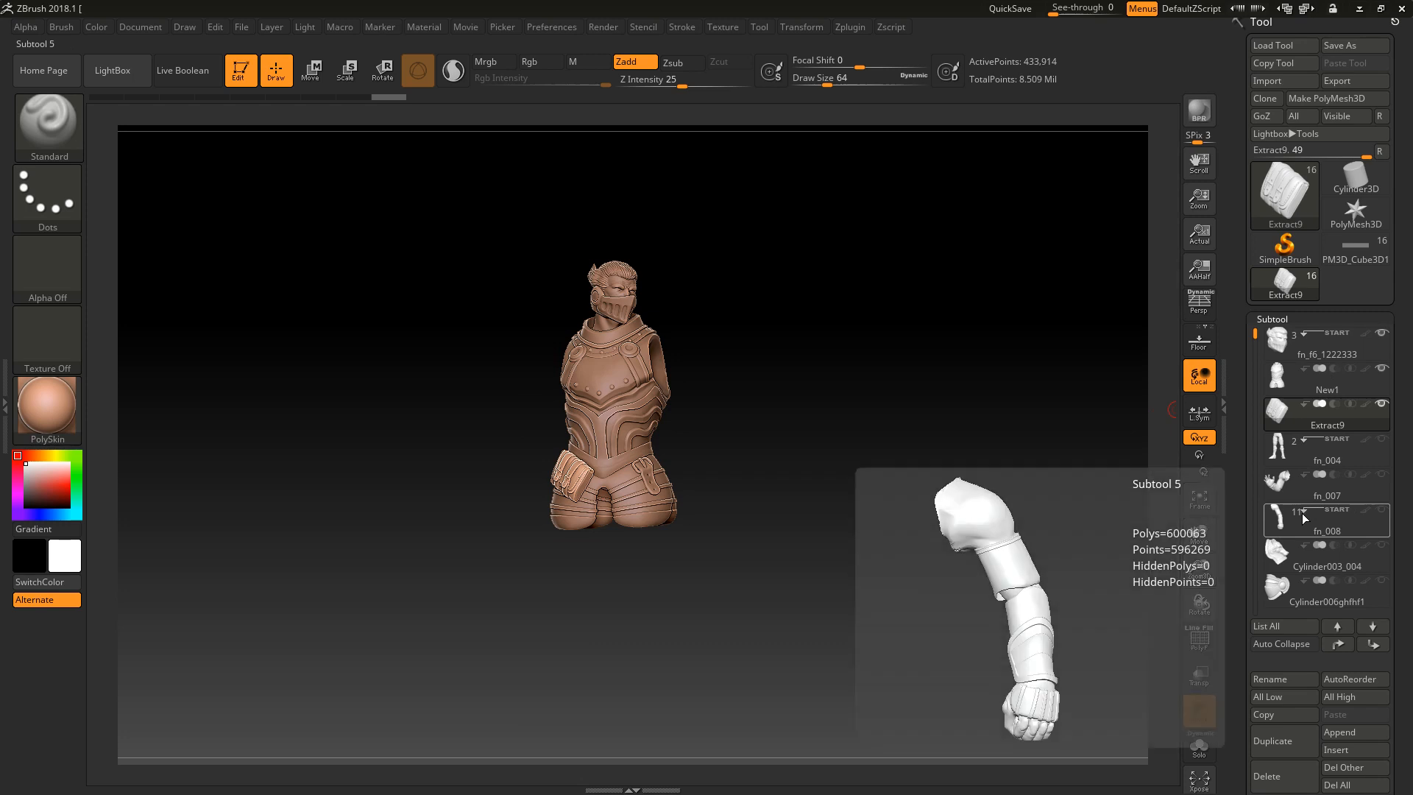
Remove the group start points from the arm subtool fn_008 and the legs subtool fn_004.
left_click(1301, 513)
left_click(1308, 443)
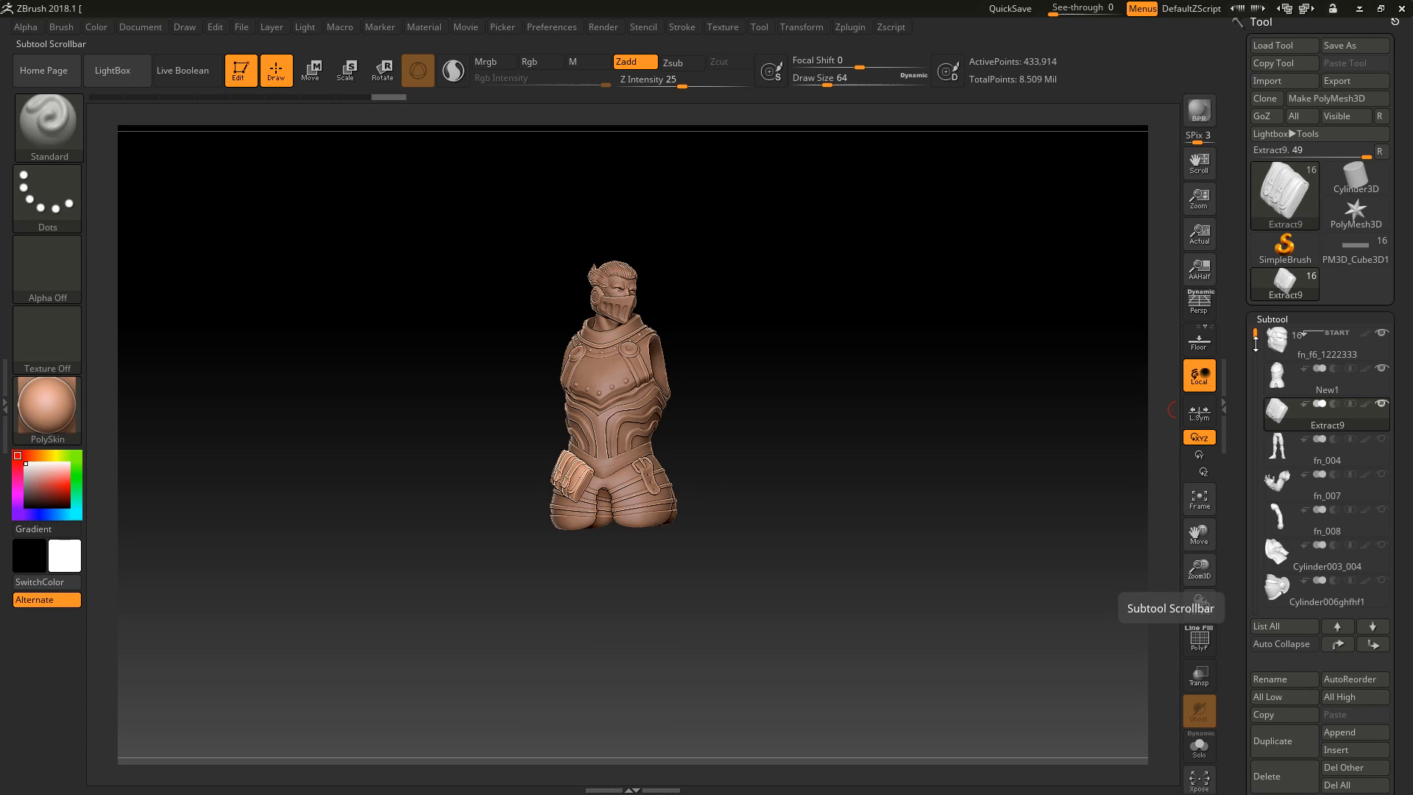
left_click_drag(1255, 340, 1289, 312)
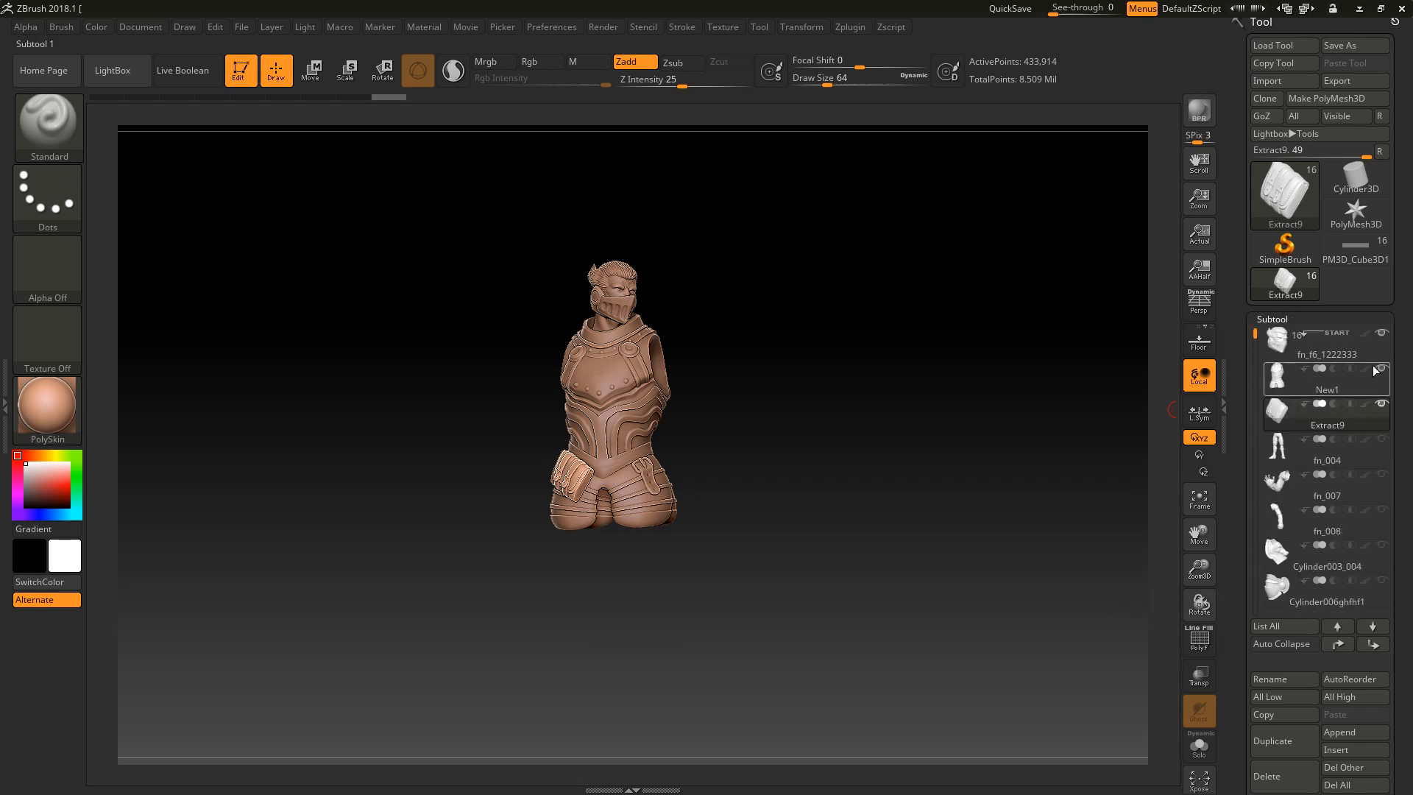
Show all subtools of the group starting at fn_f6_1222333.
left_click(1328, 350)
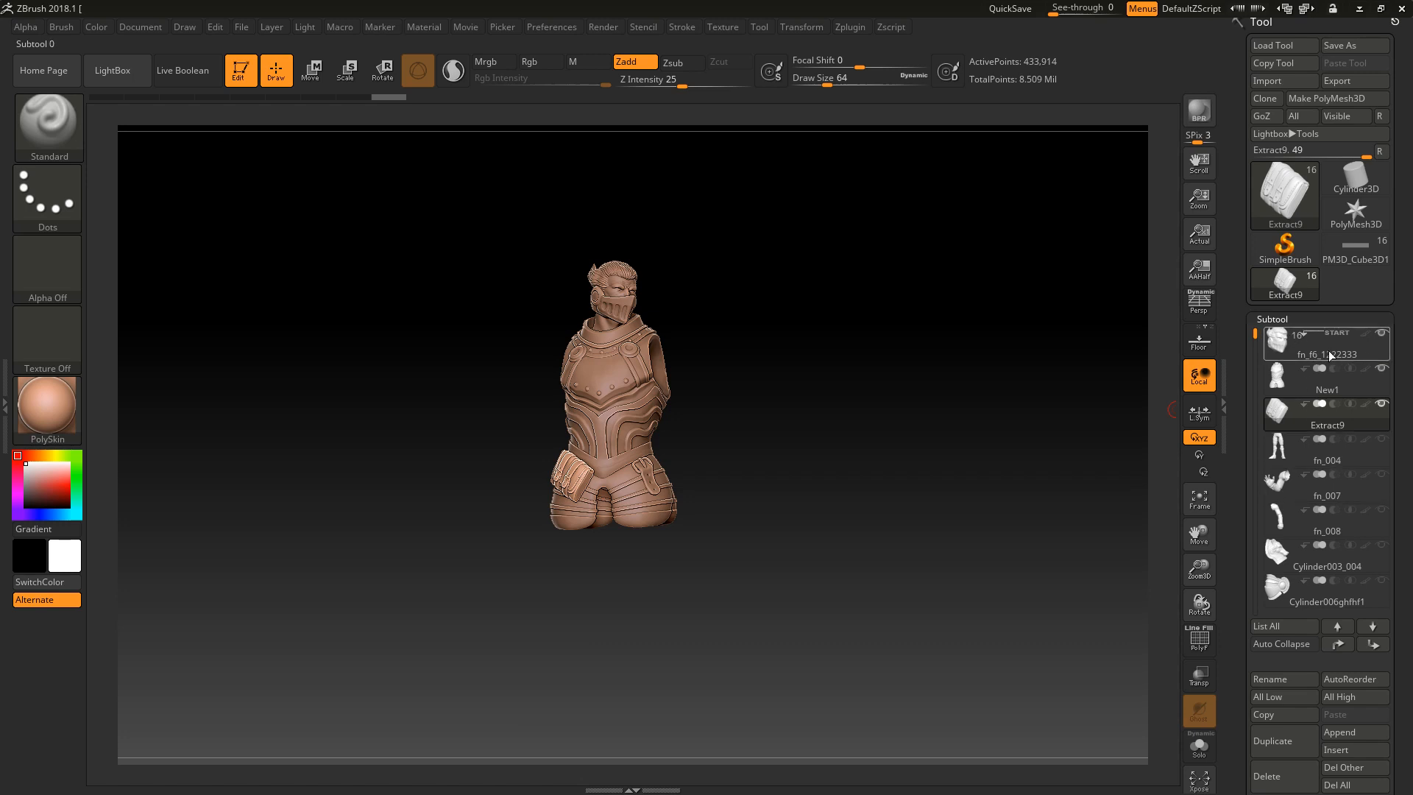
left_click(1384, 335, "shift")
left_click(1383, 336, "shift")
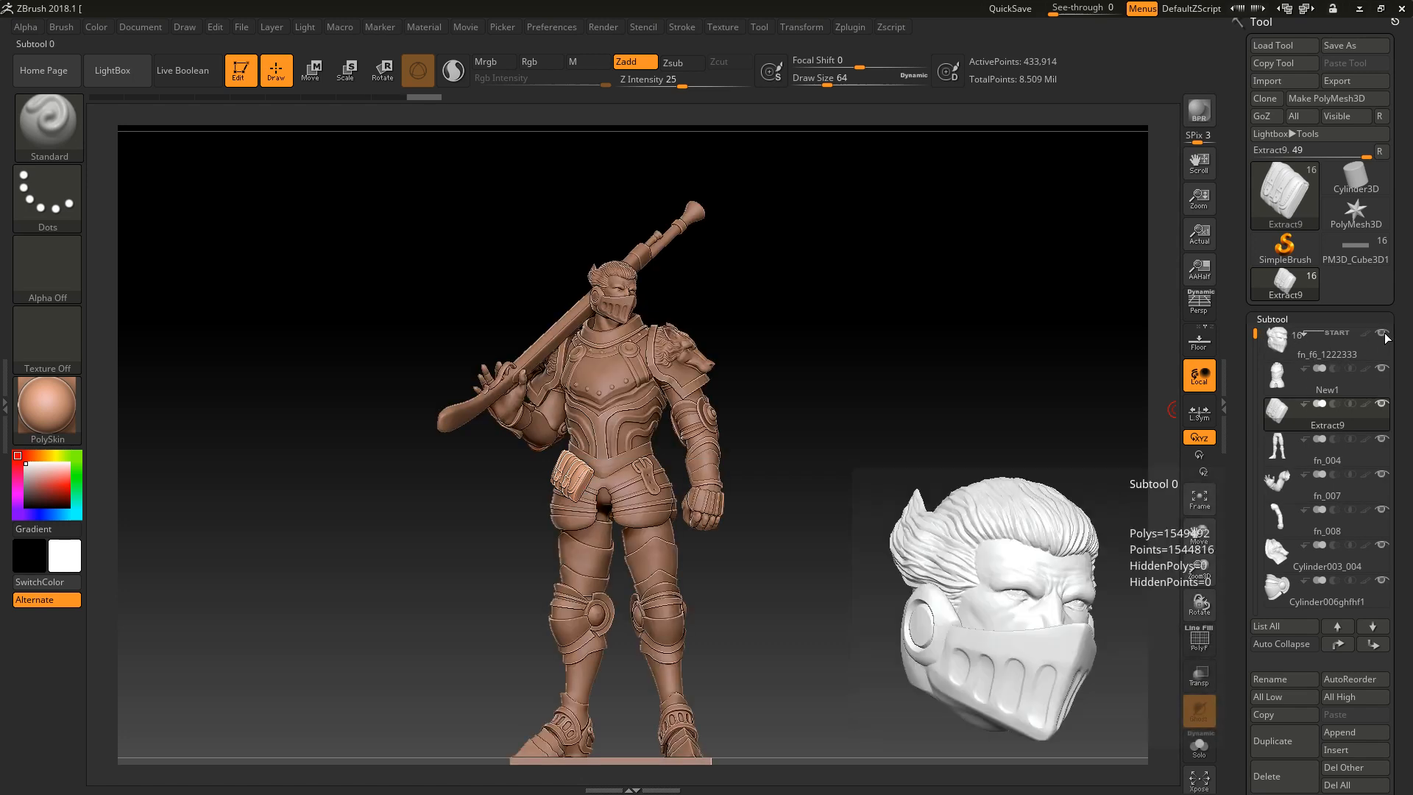
Examine the complete knight on its base from the front, from the side and from above.
mouse_move(1013, 599)
left_mouse_down()
mouse_move(970, 629)
mouse_move(965, 603)
mouse_move(914, 611)
left_mouse_up()
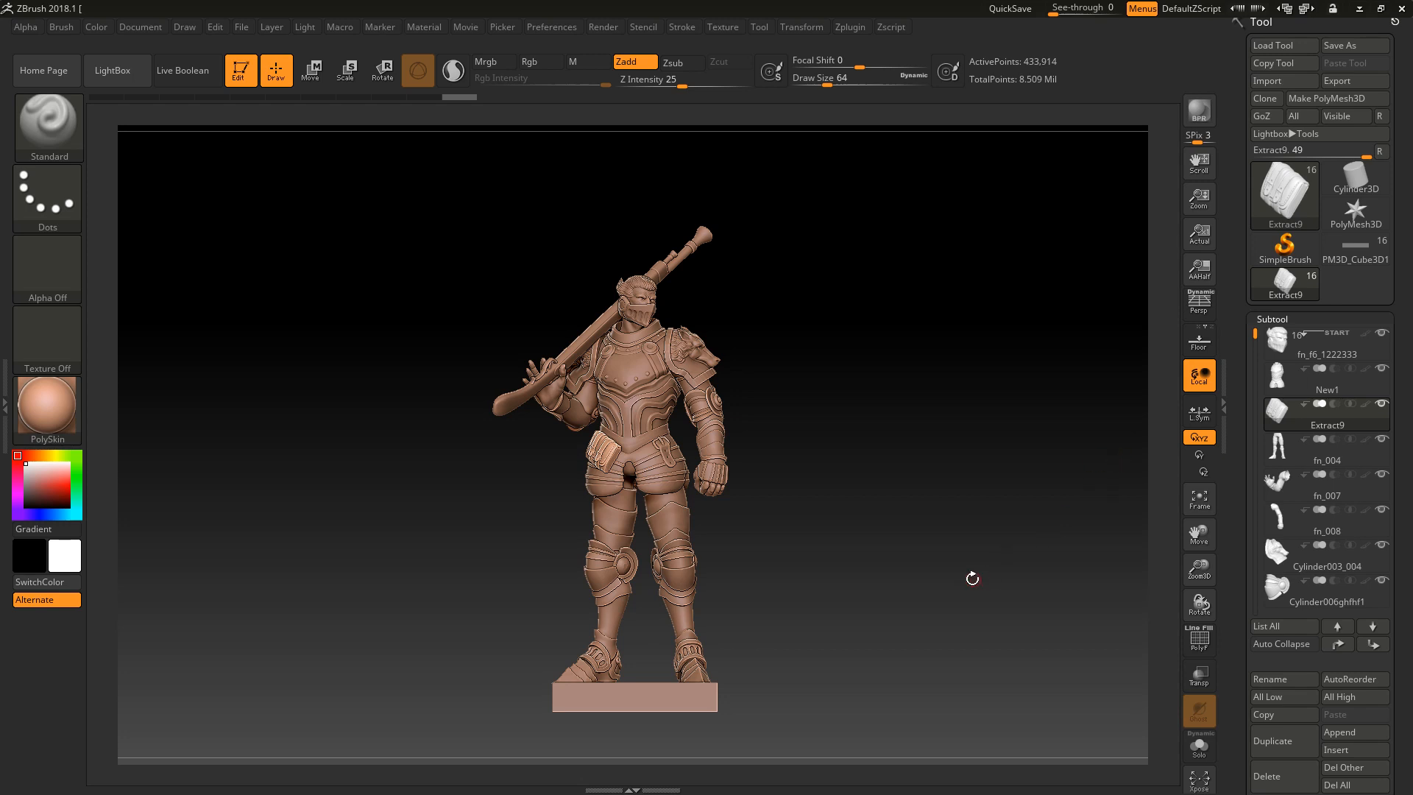
mouse_move(850, 560)
left_mouse_down()
mouse_move(817, 605)
mouse_move(739, 523)
mouse_move(820, 592)
mouse_move(731, 401)
left_mouse_up()
left_click_drag(877, 508, 857, 508)
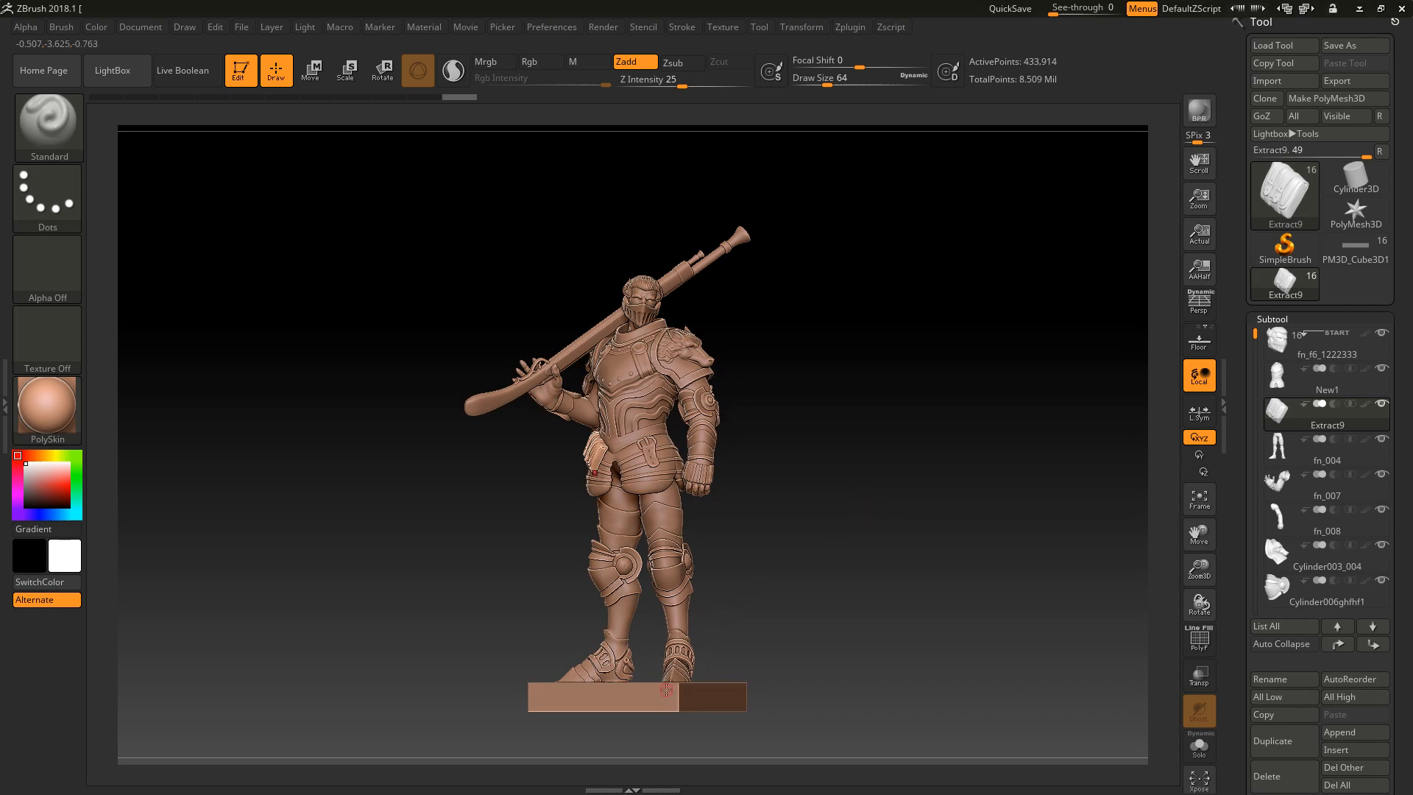
left_click_drag(767, 563, 774, 633)
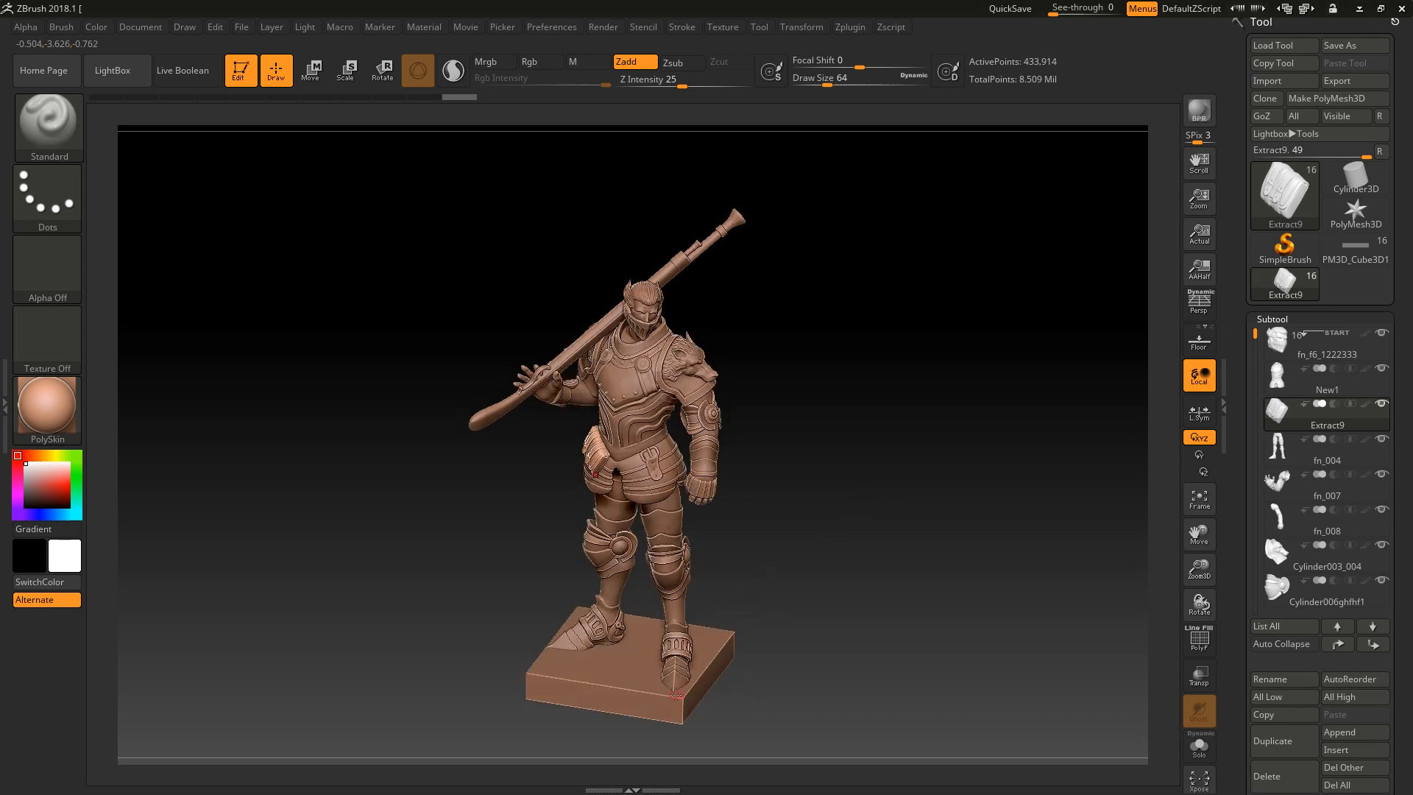
left_click_drag(833, 559, 816, 585)
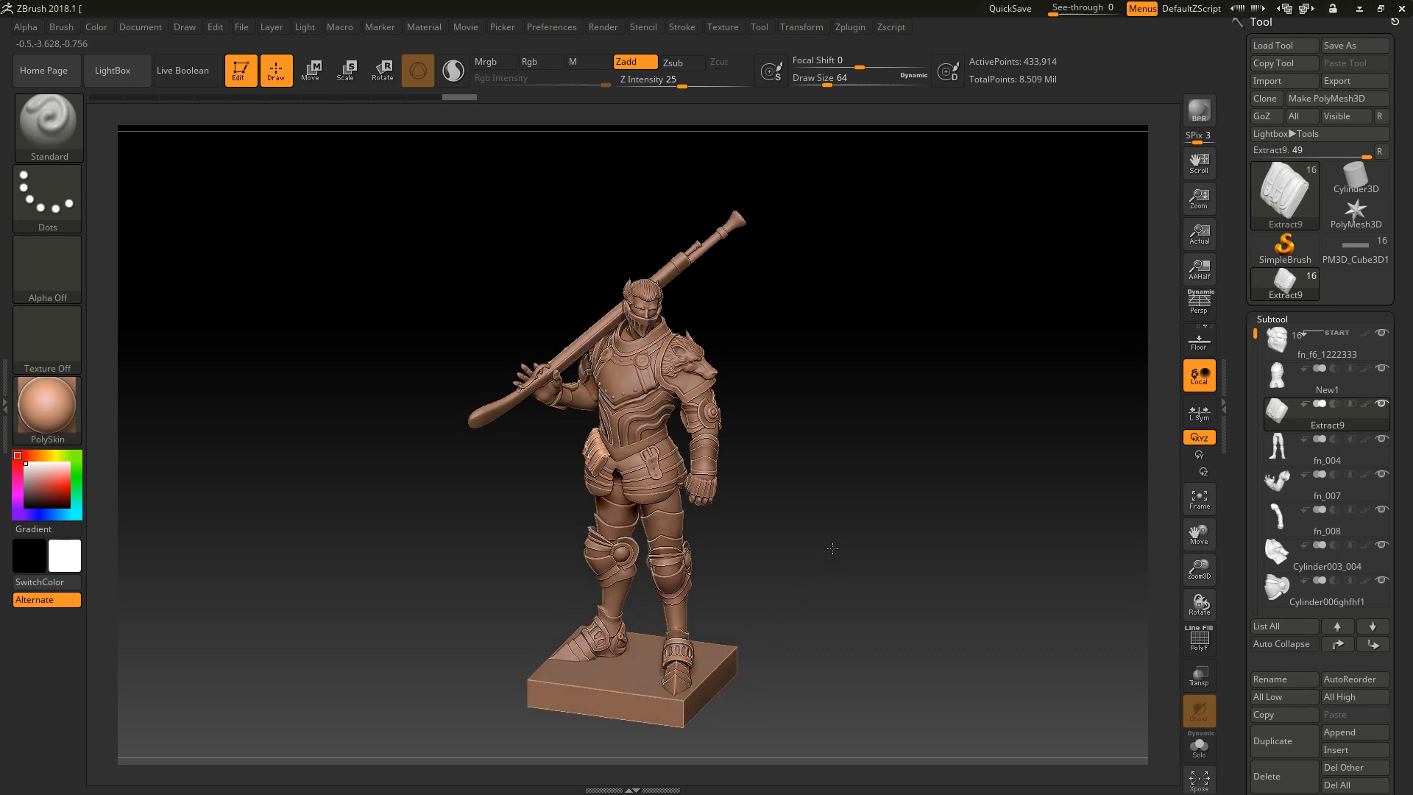
left_click_drag(737, 491, 779, 501)
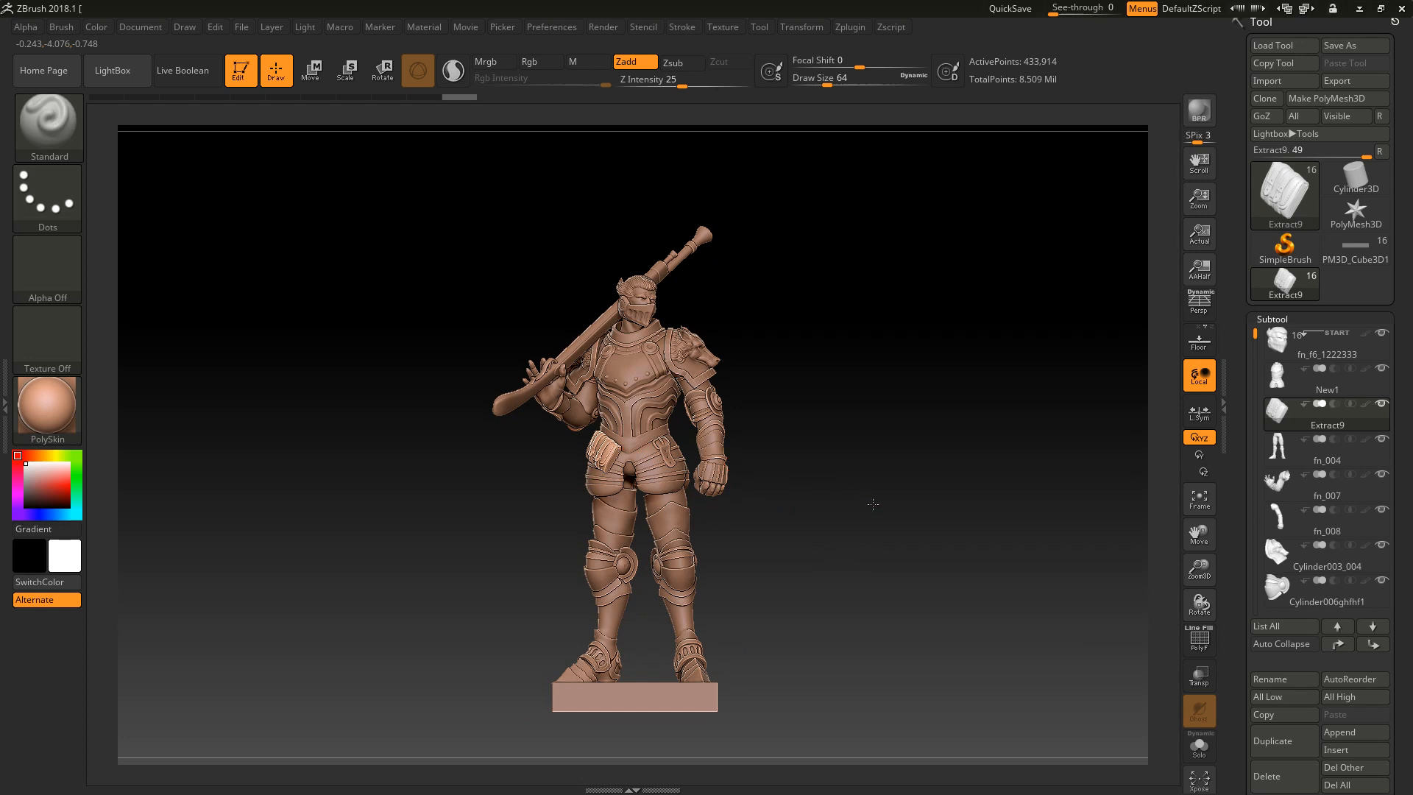
left_click_drag(872, 504, 849, 504)
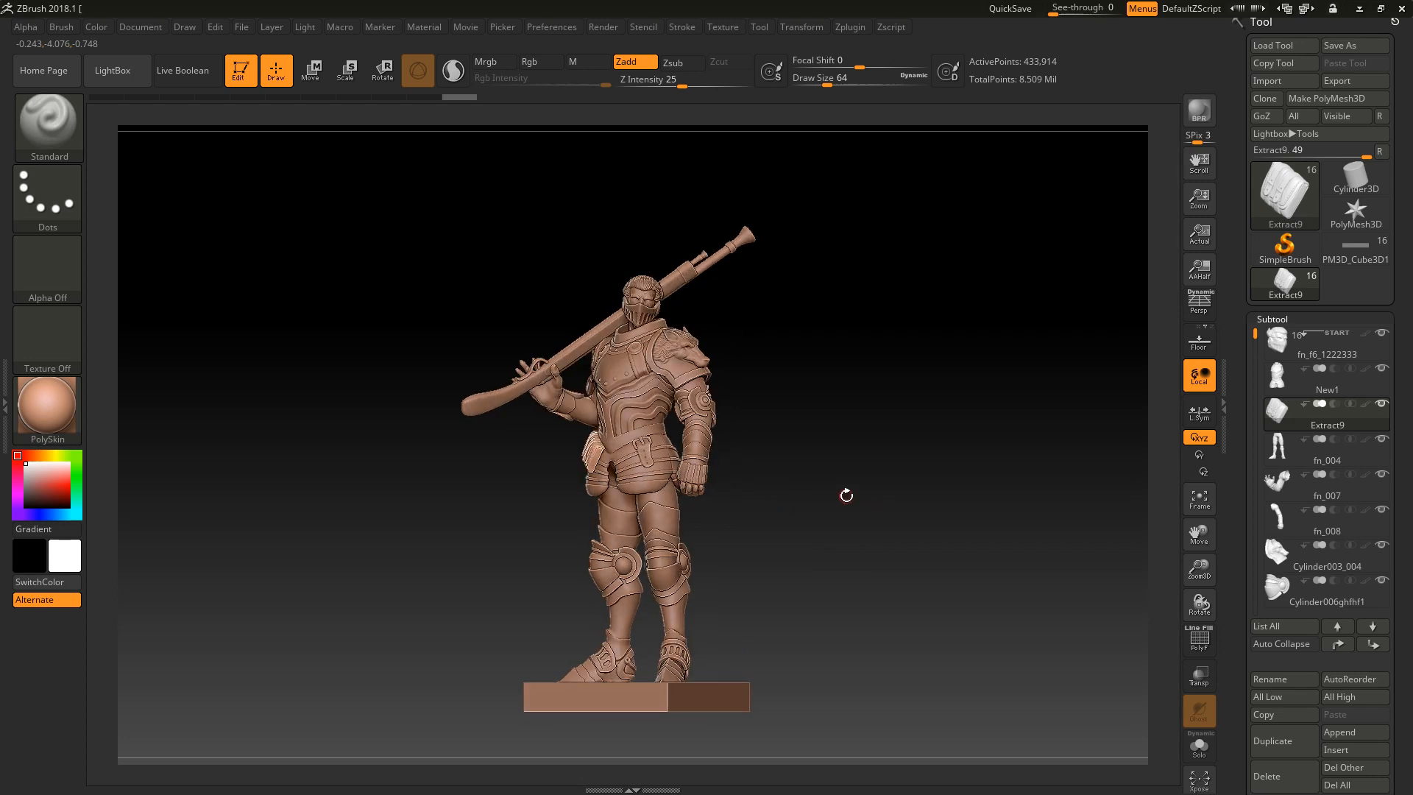
mouse_move(835, 493)
left_mouse_down()
mouse_move(886, 504)
mouse_move(851, 512)
mouse_move(1079, 473)
left_mouse_up()
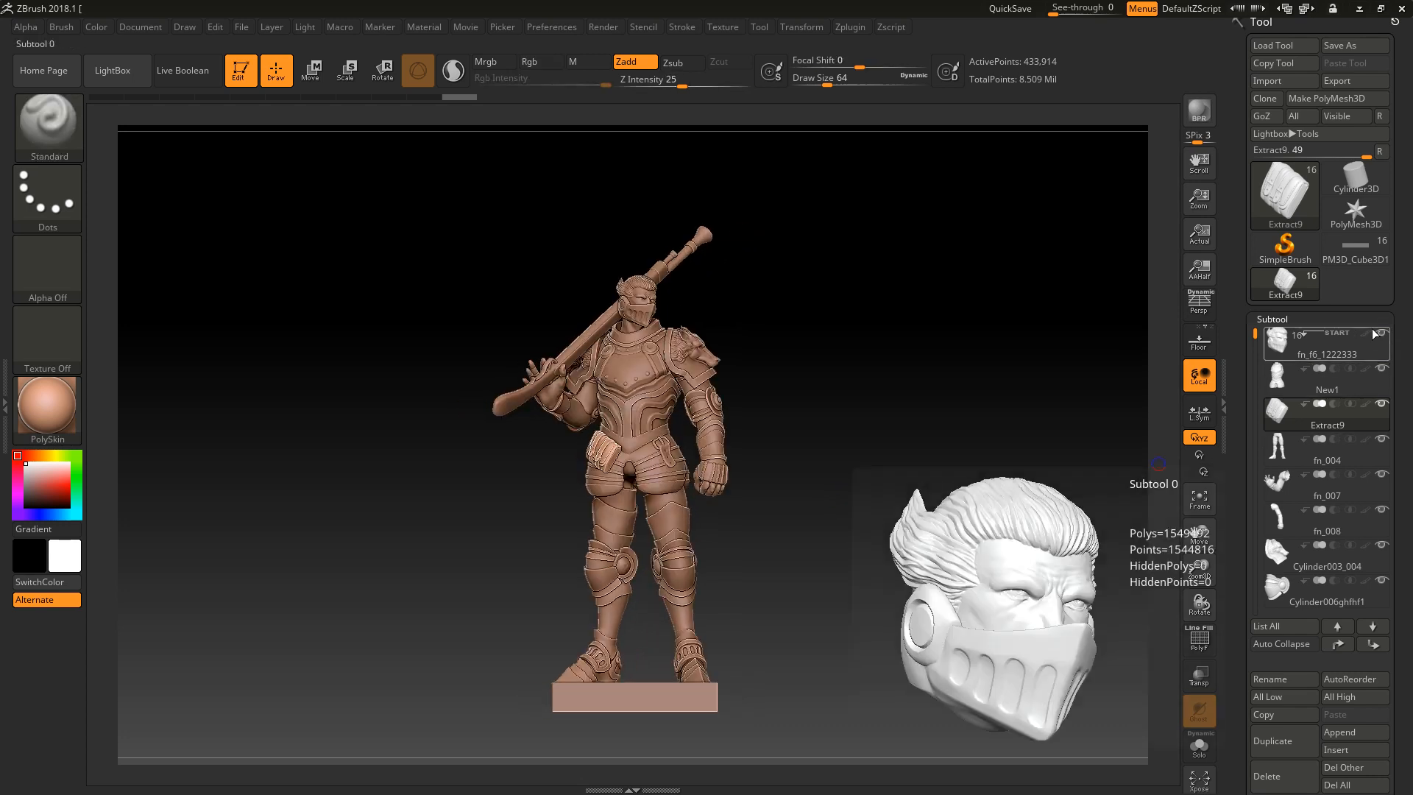
Activate the Move gizmo, place it at the knight's feet on the base and reset its orientation.
key("w")
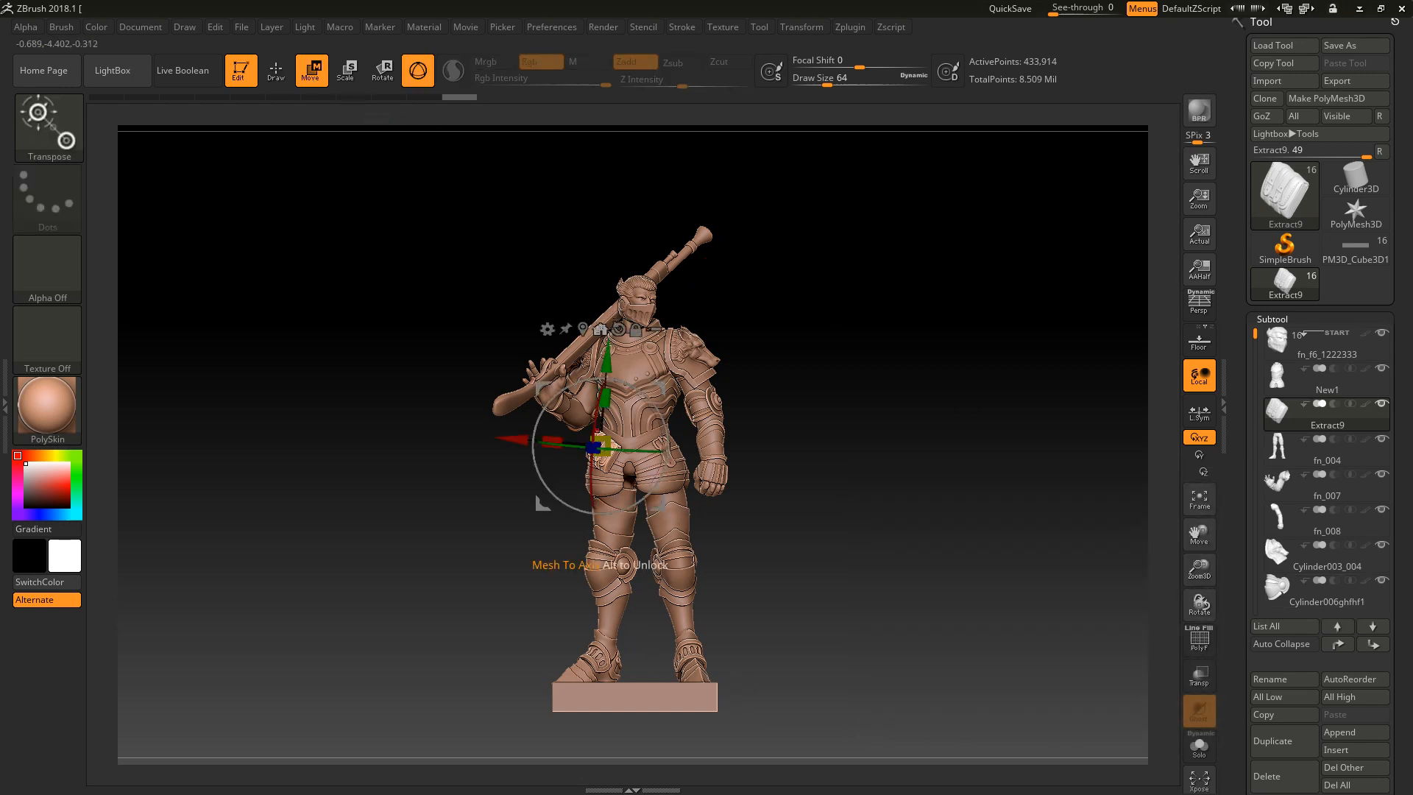
left_click(600, 329, "alt")
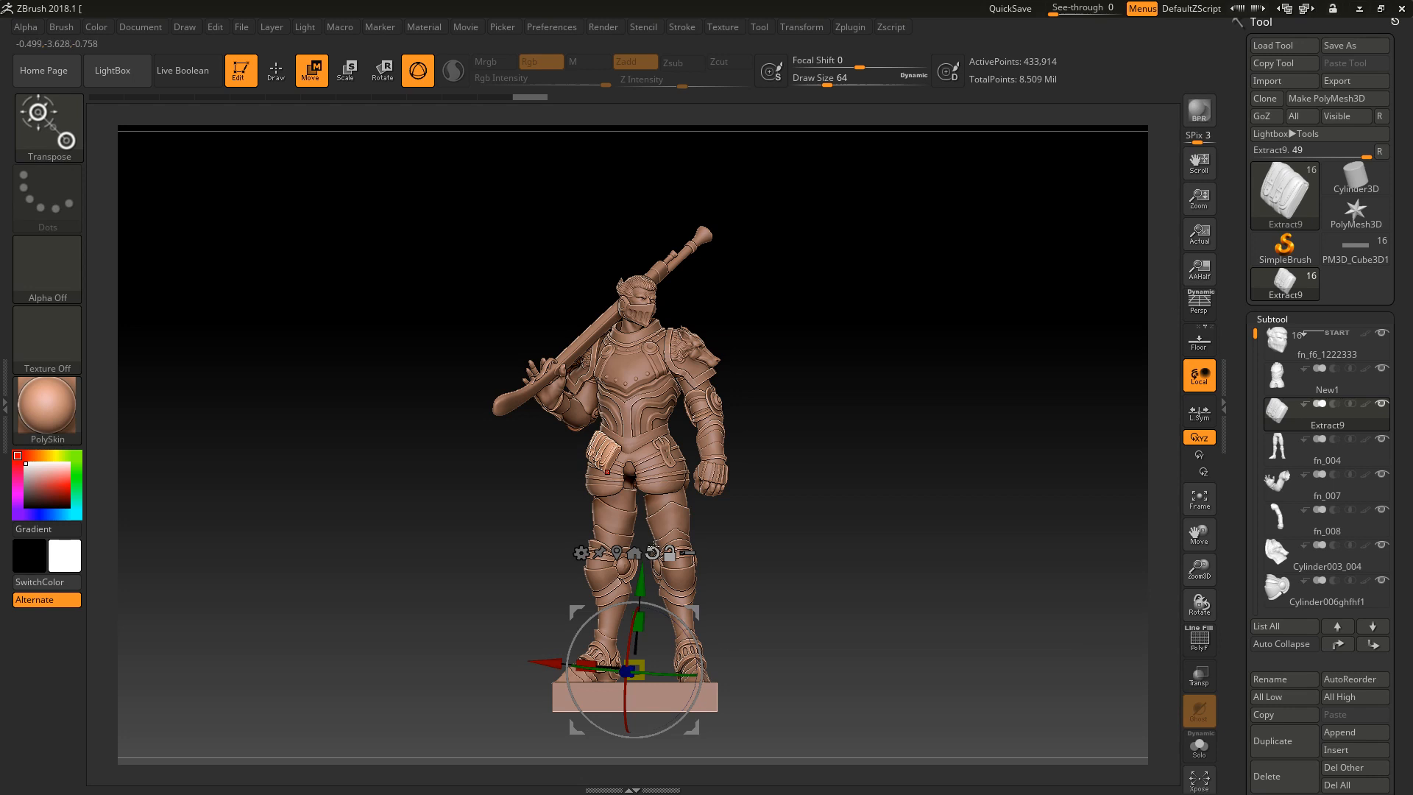
left_click(653, 552)
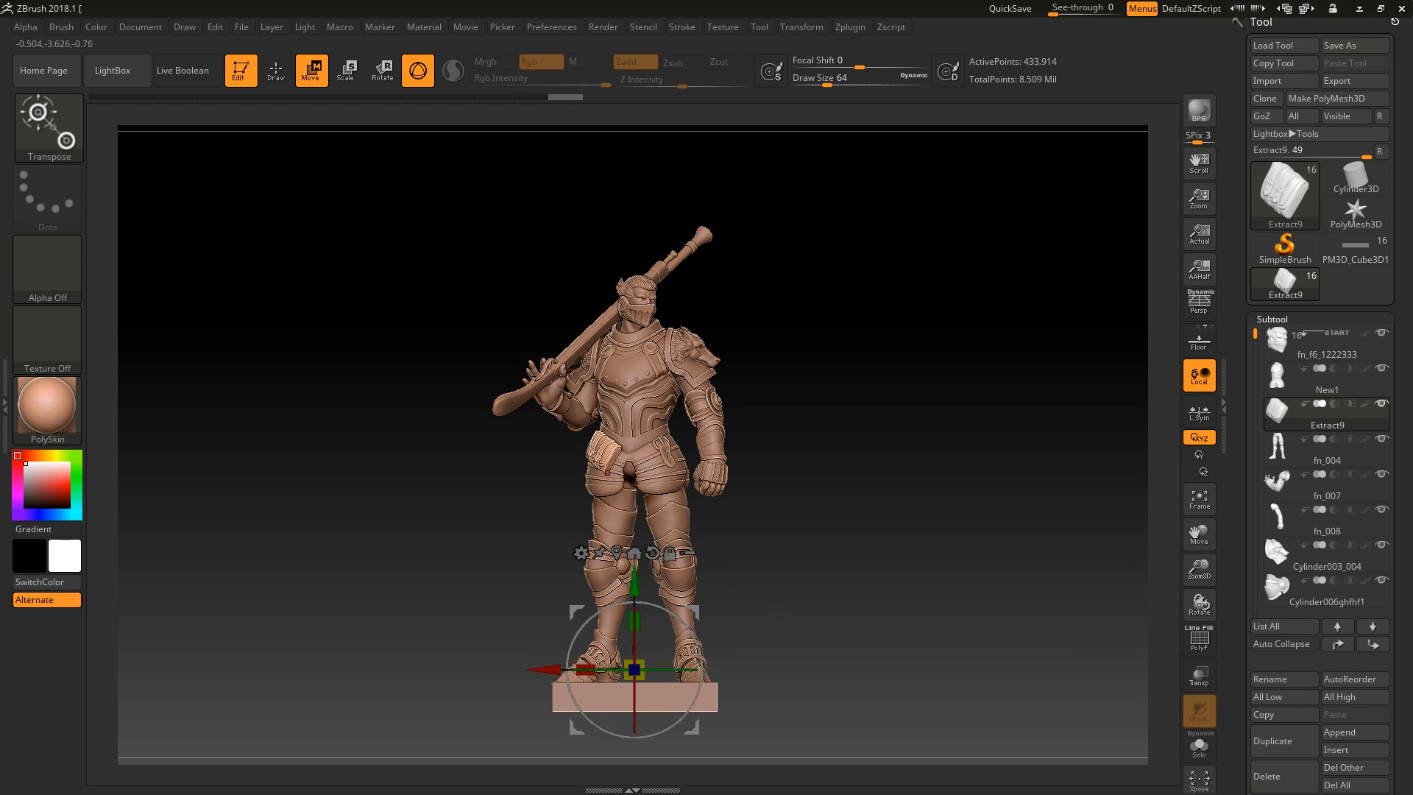
Try rotating all of the knight's subtools together around the gizmo, and undo the rotation.
mouse_move(690, 669)
left_mouse_down()
mouse_move(505, 667)
mouse_move(718, 666)
left_mouse_up()
key("ctrl+z")
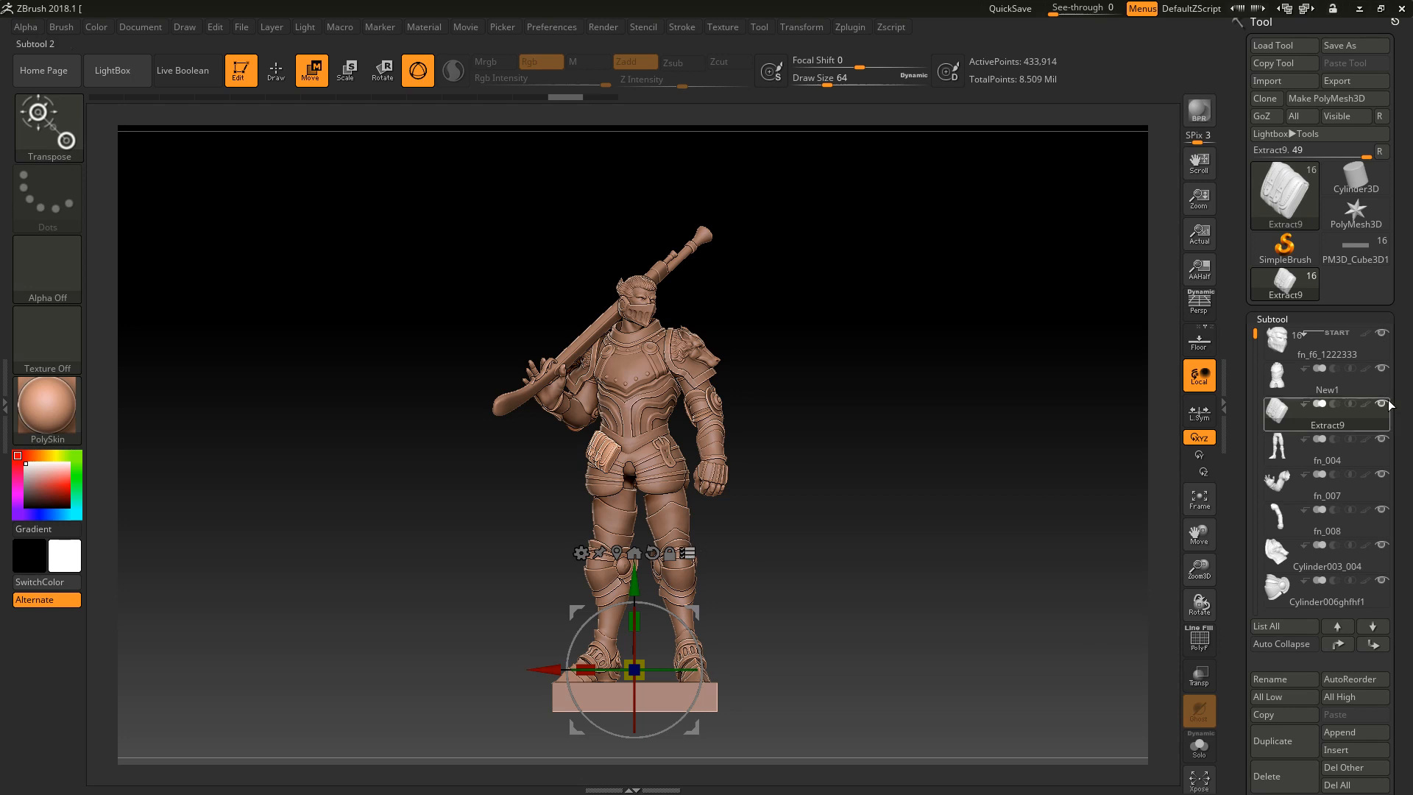
mouse_move(1378, 427)
left_click_drag(646, 668, 732, 684)
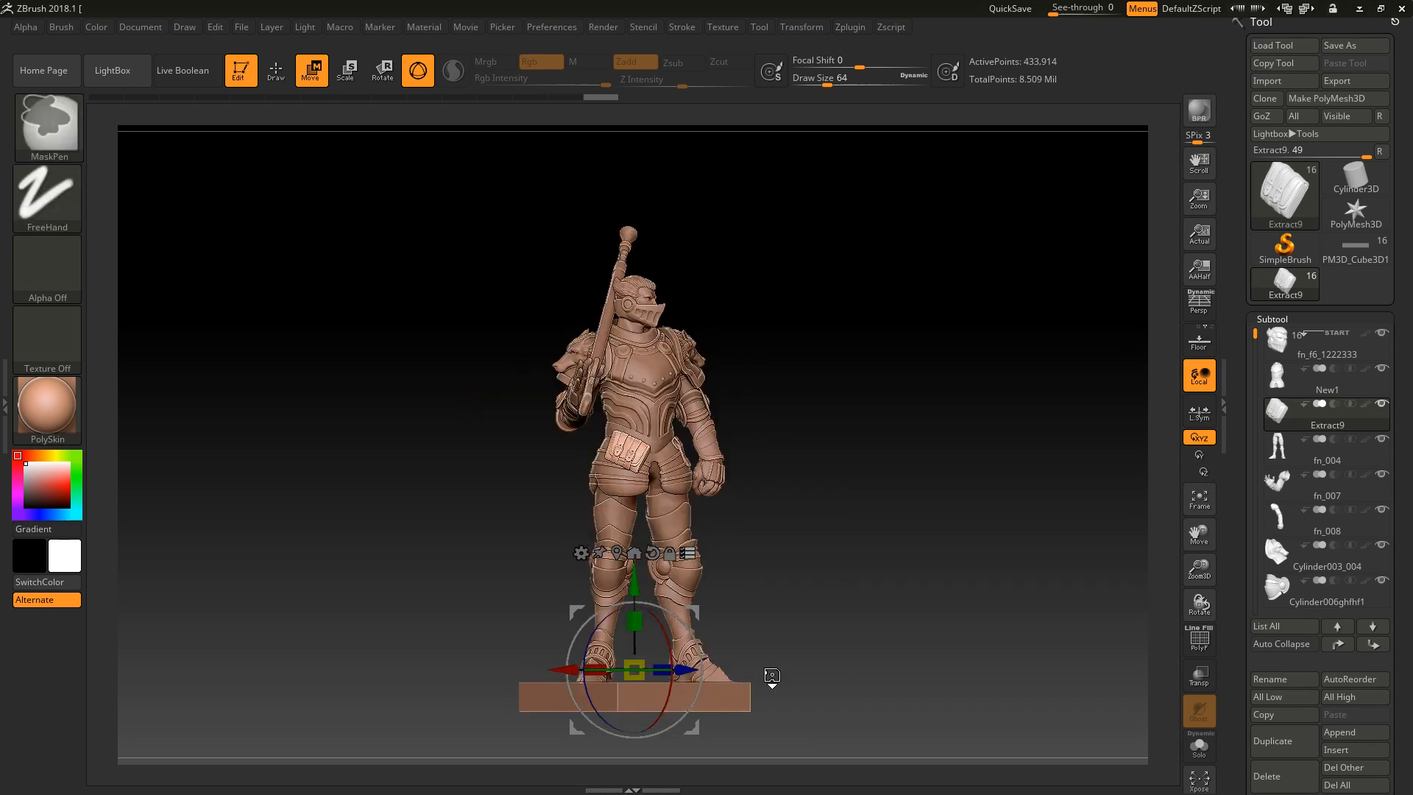
key("ctrl+z")
Scale all of the knight's subtools uniformly from the gizmo centre, and try another joint rotation.
left_click_drag(638, 666, 637, 711)
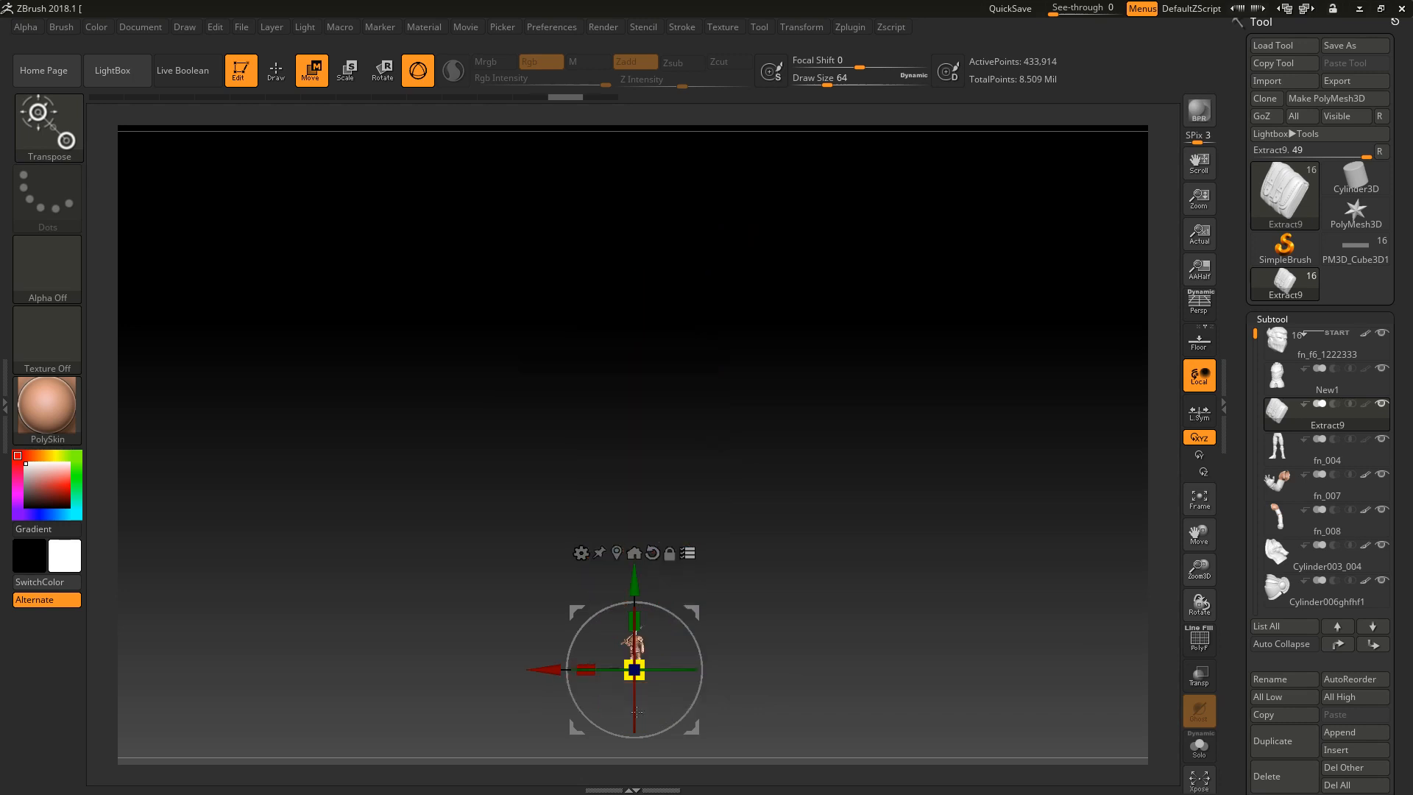
left_click_drag(651, 661, 661, 635)
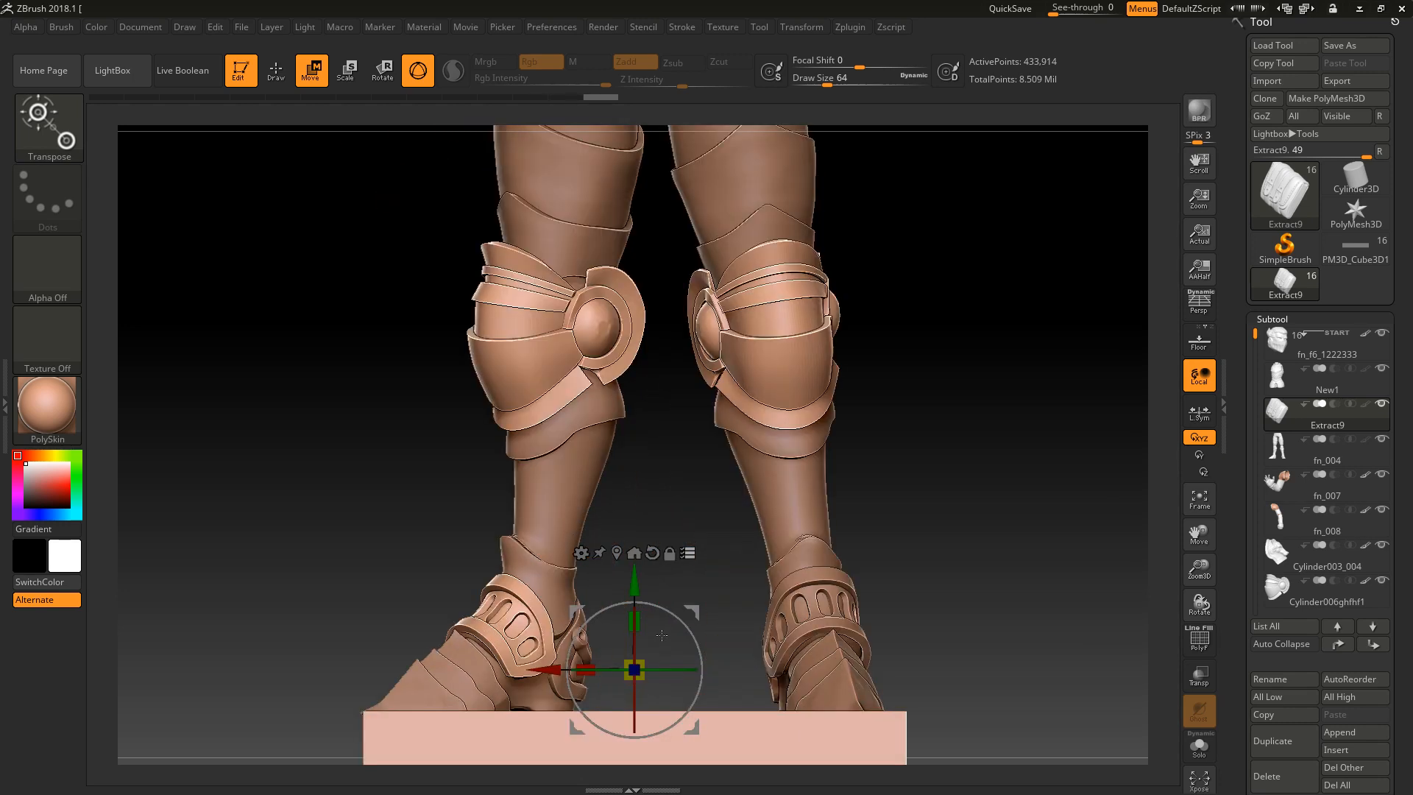
key("ctrl+z")
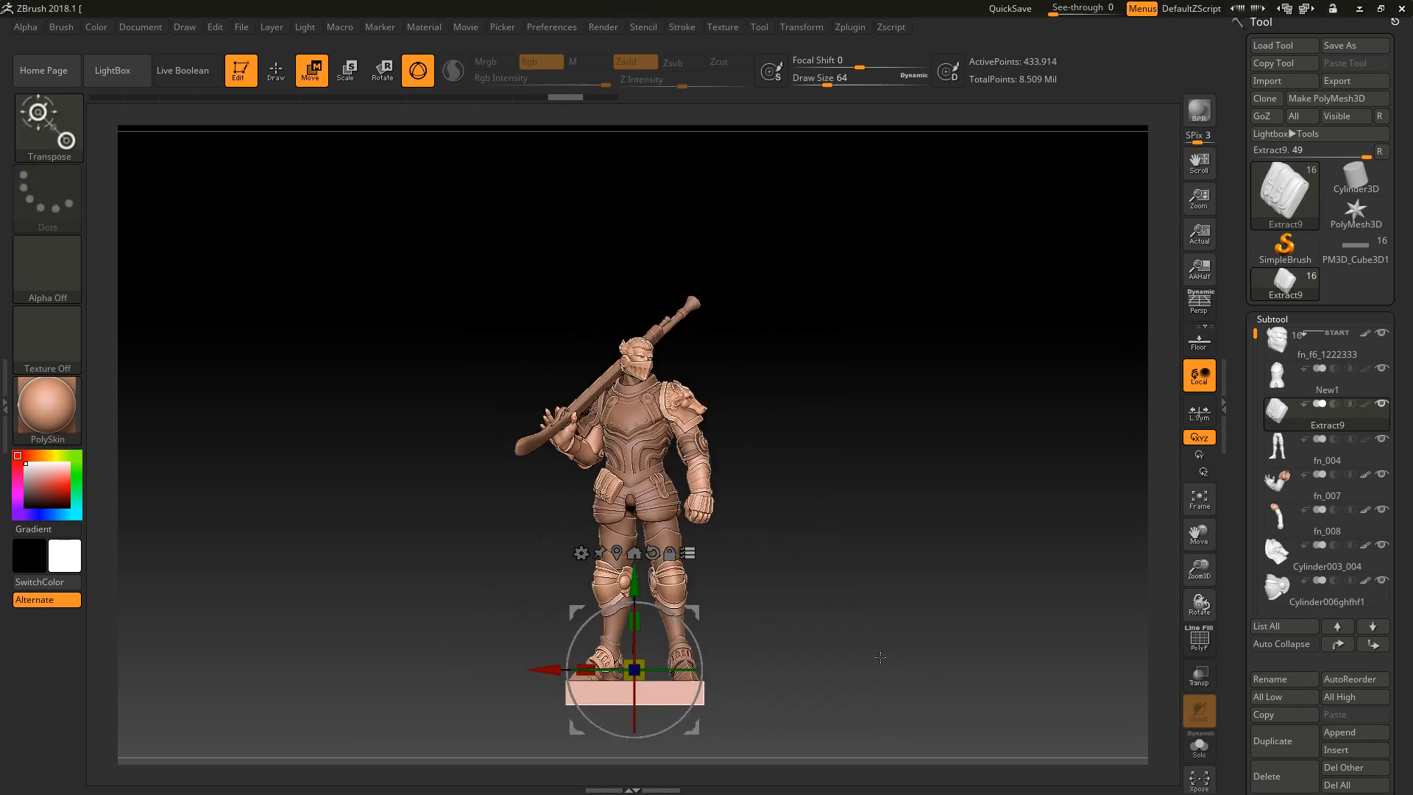
key("ctrl+z")
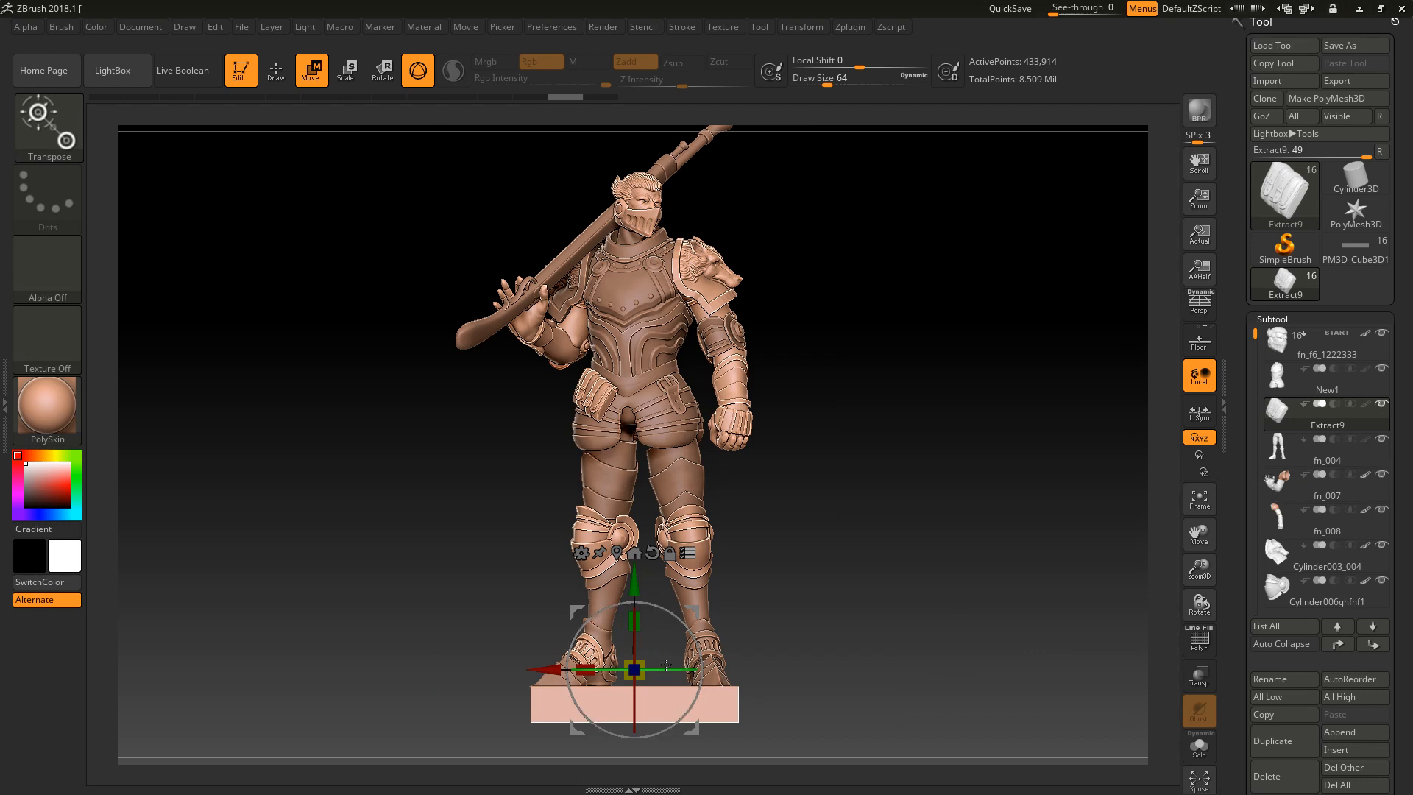
left_click_drag(664, 669, 635, 673)
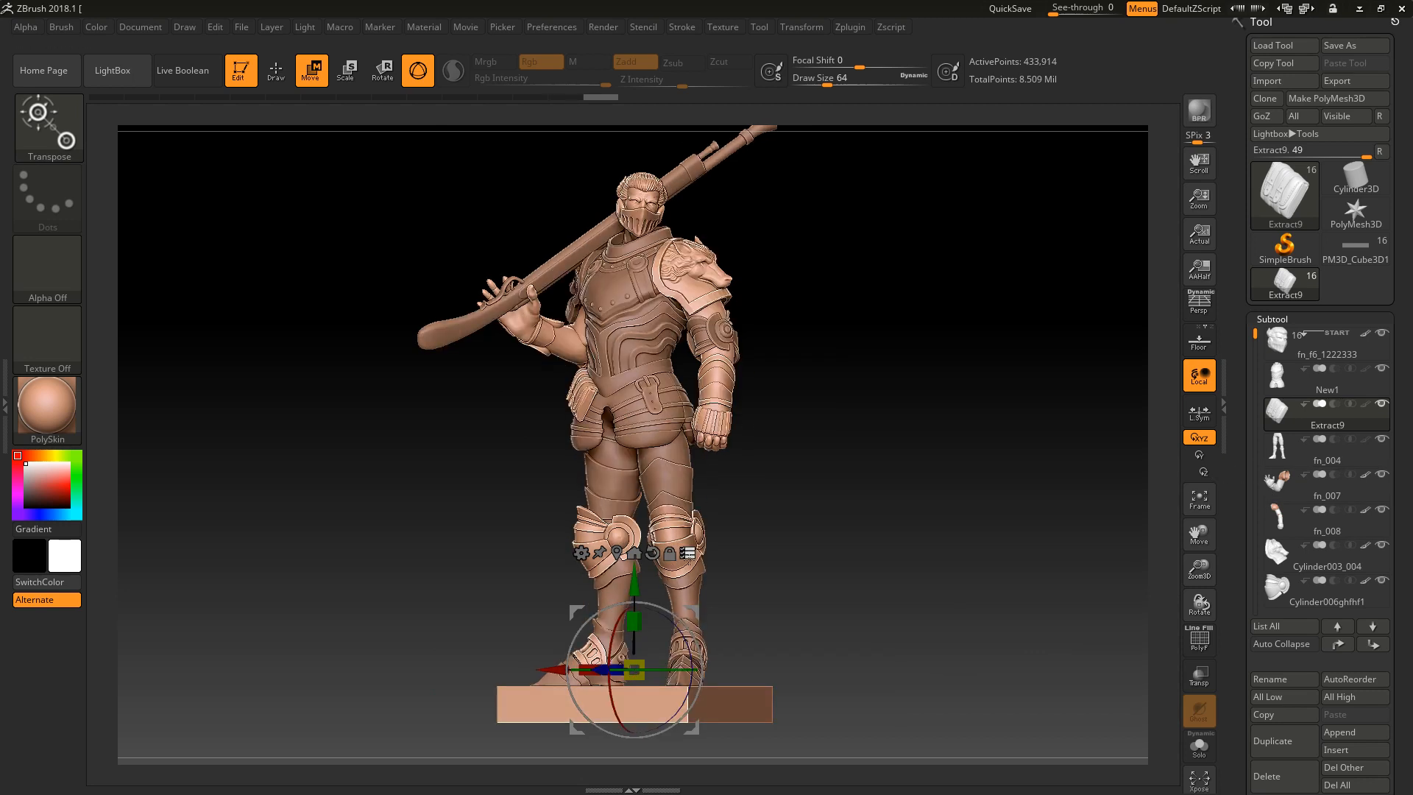
key("ctrl+z")
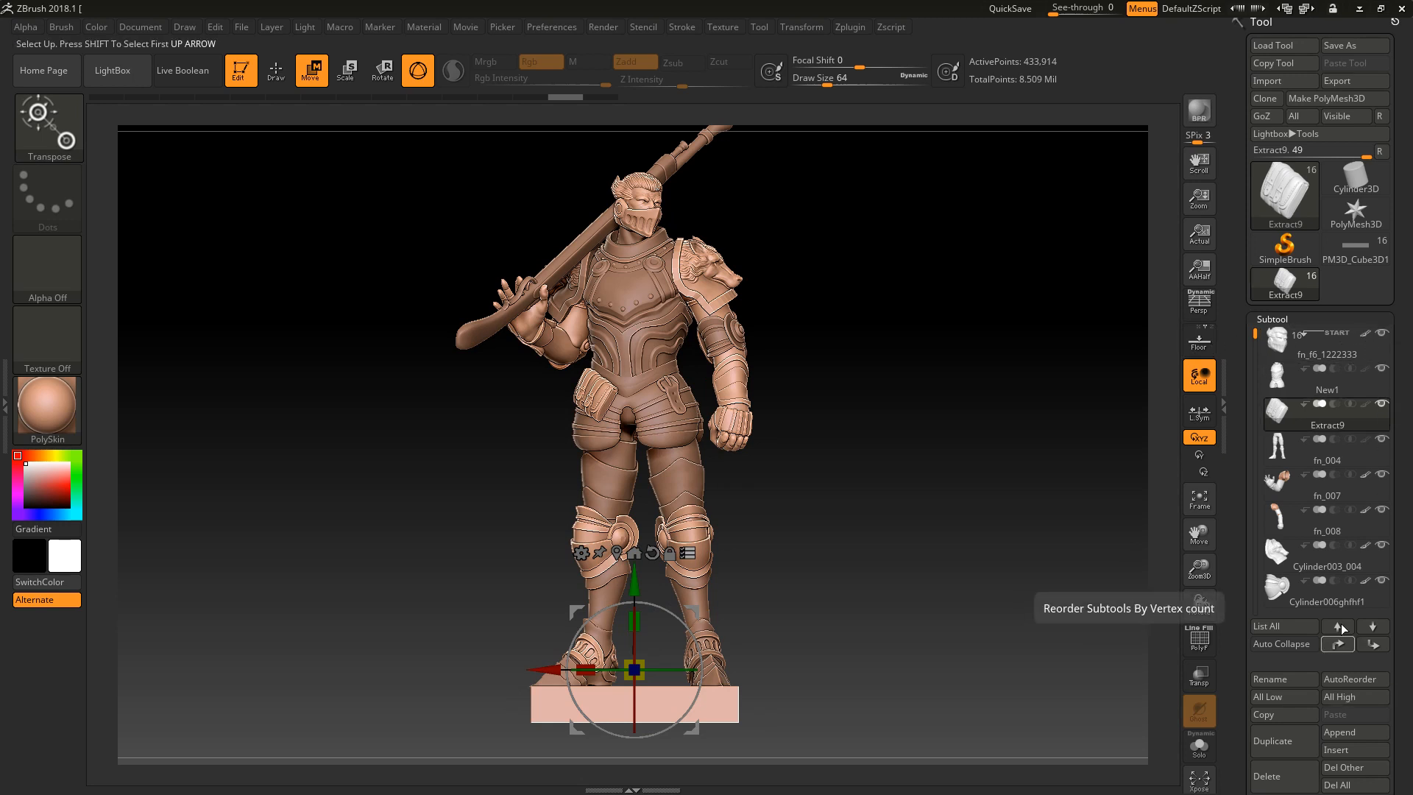
Hide the base subtool PM3D_Cube3D1 and rotate the remaining knight subtools together around the gizmo's vertical axis.
left_click_drag(1256, 335, 1277, 510)
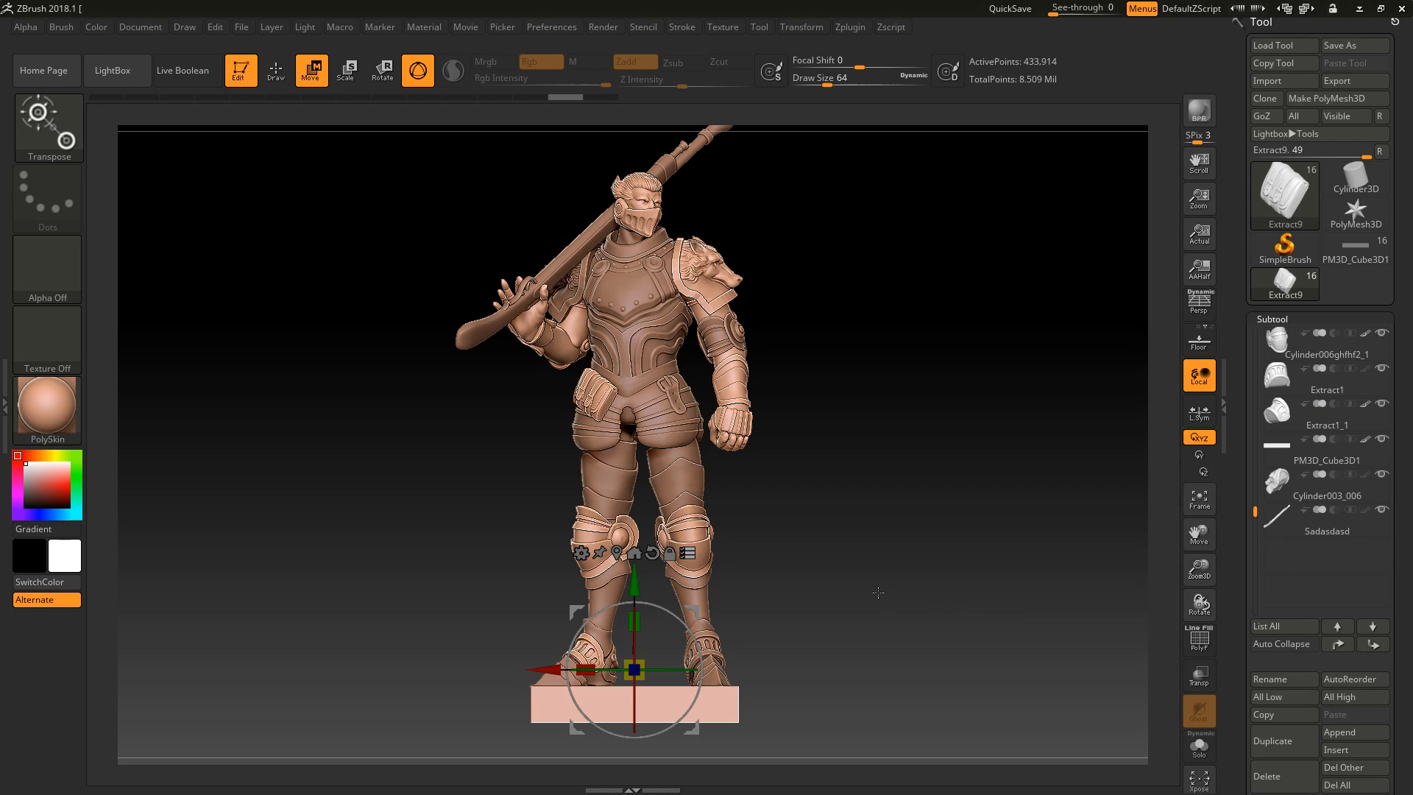
left_click_drag(703, 671, 698, 732)
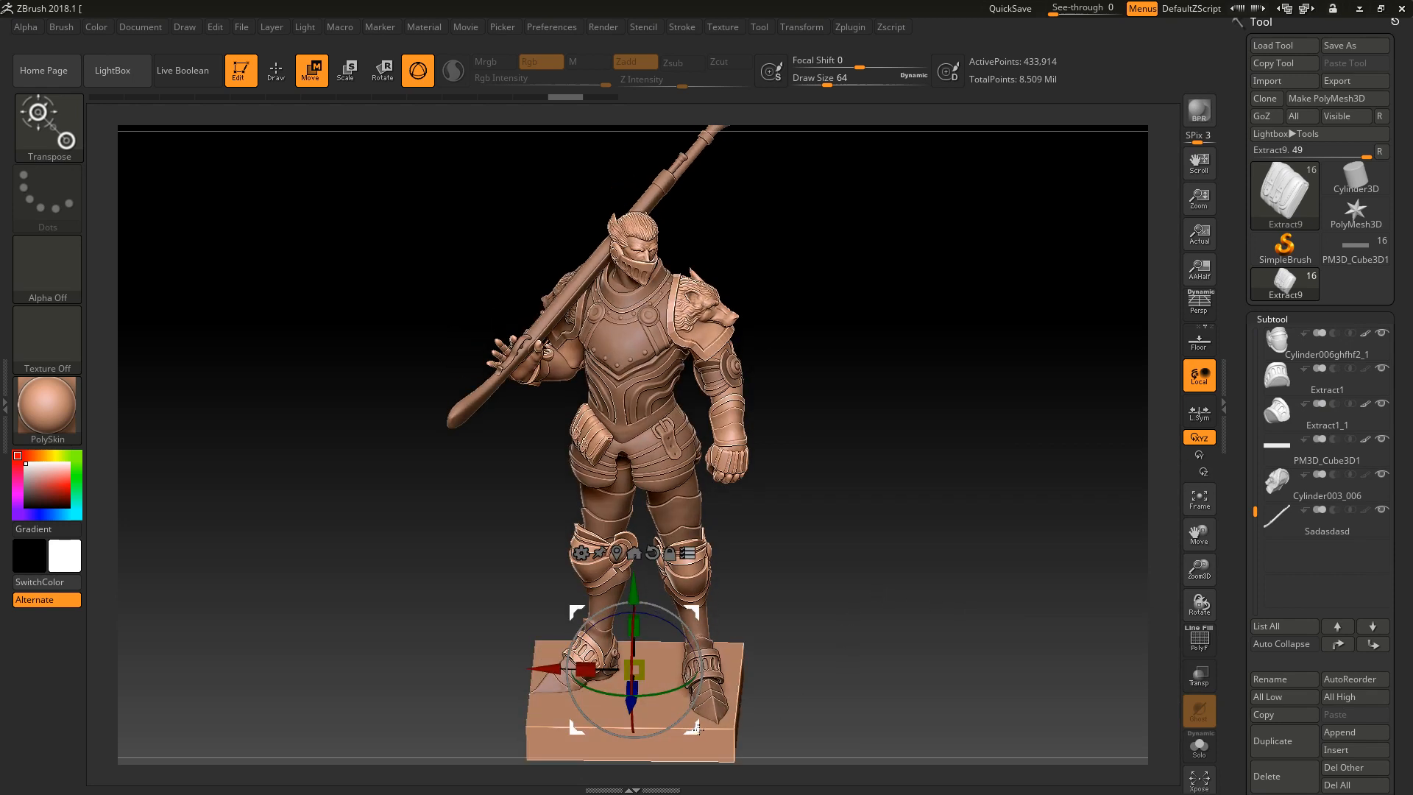
left_click(1382, 439)
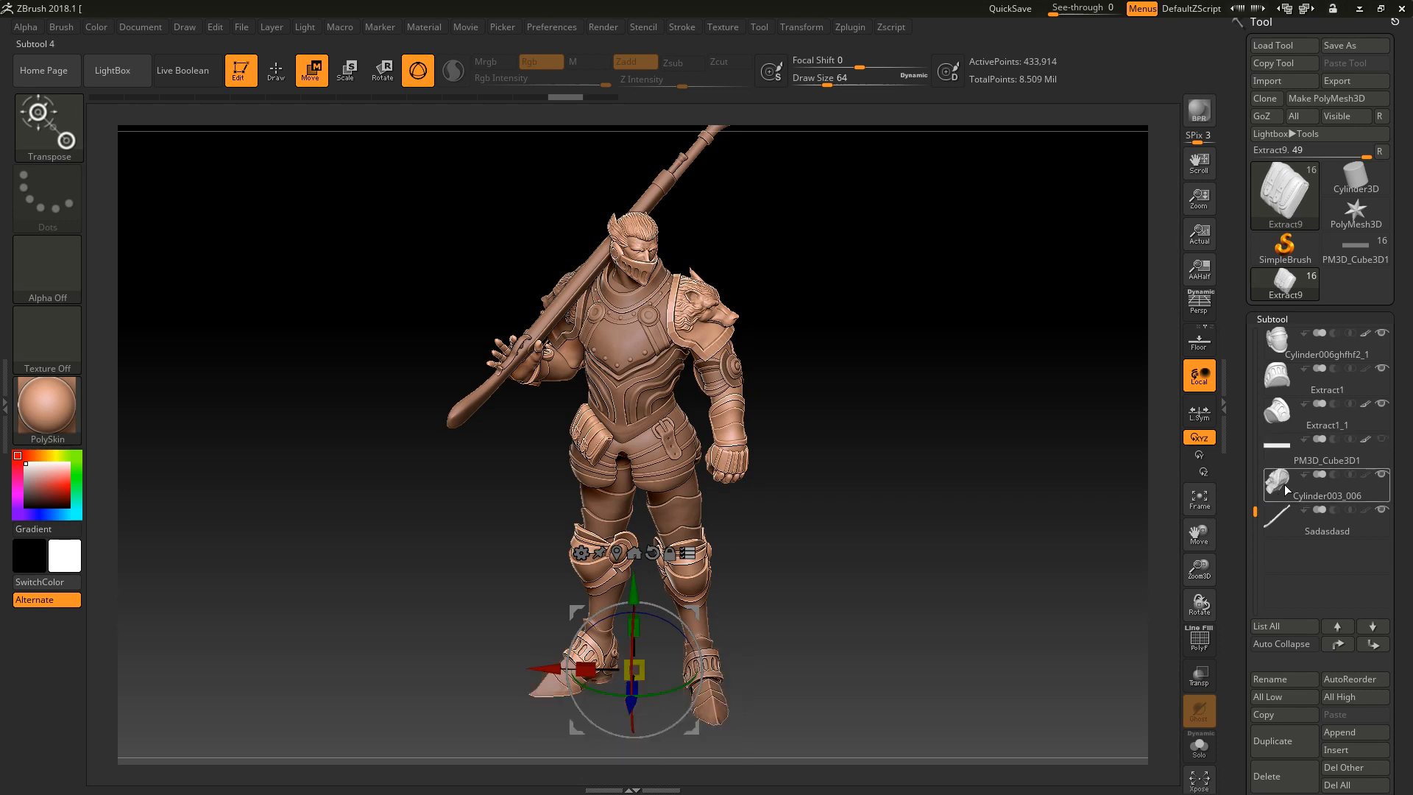
left_click_drag(725, 690, 639, 674, "shift")
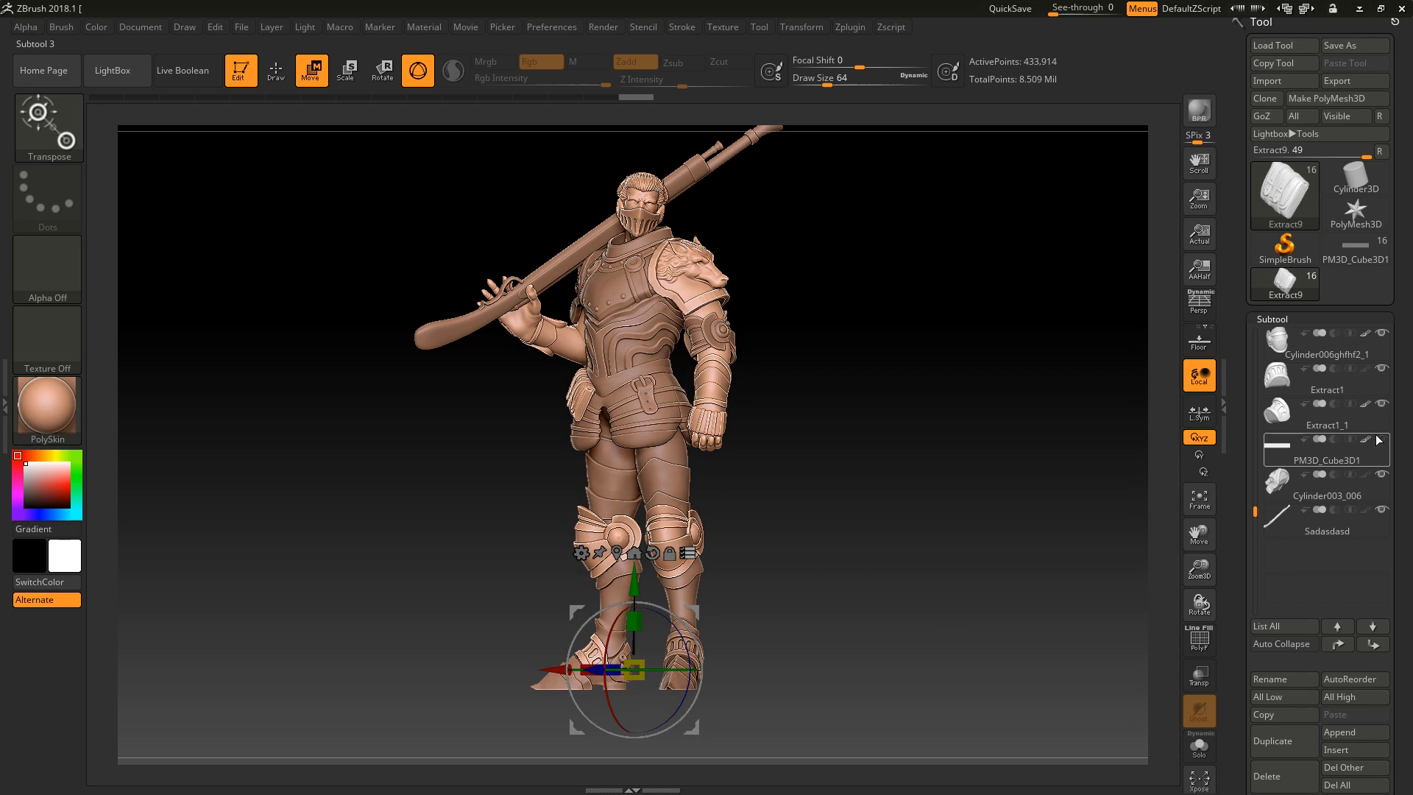
mouse_move(1378, 440)
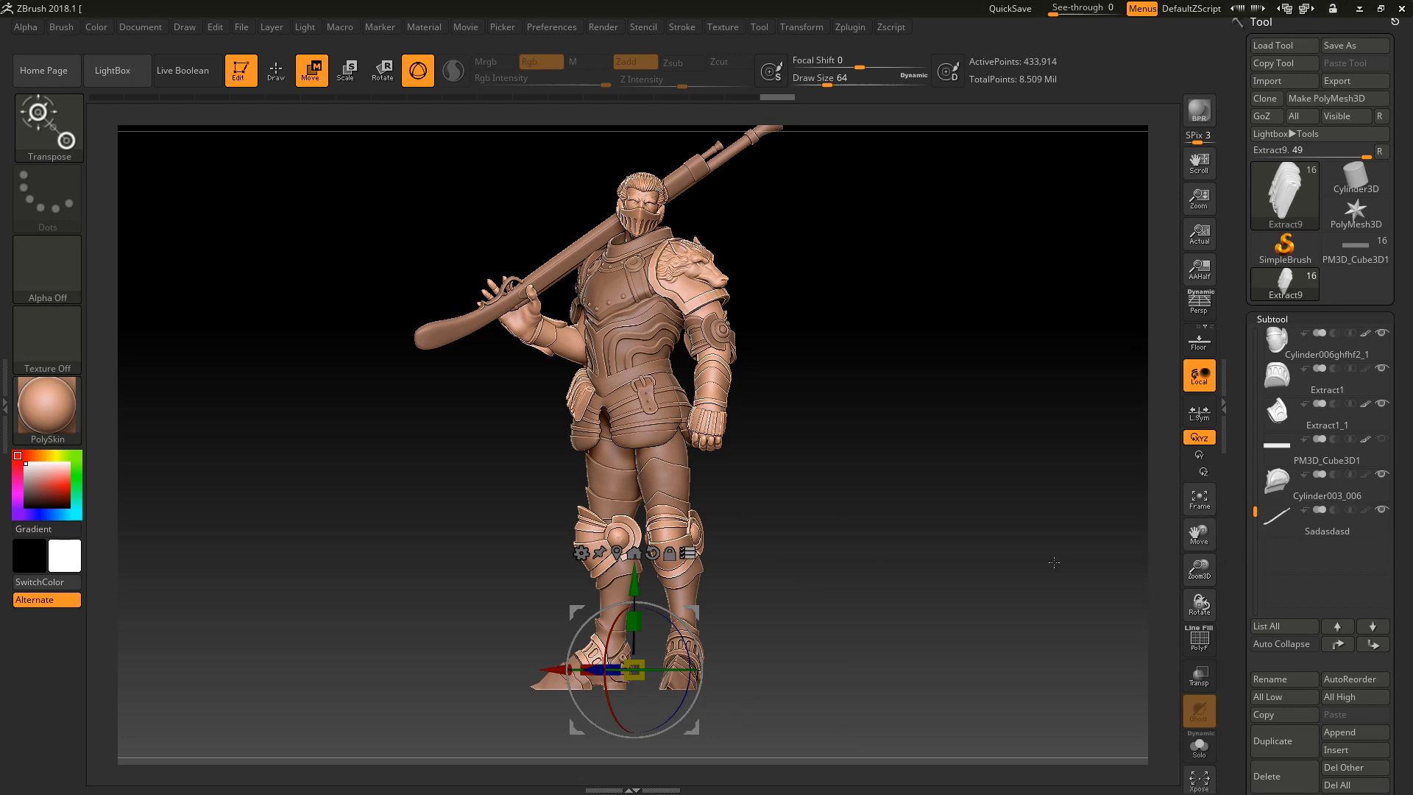
key("ctrl+z")
Show the base subtool PM3D_Cube3D1 again and compare its orientation with the rotated knight.
left_click_drag(894, 573, 887, 576)
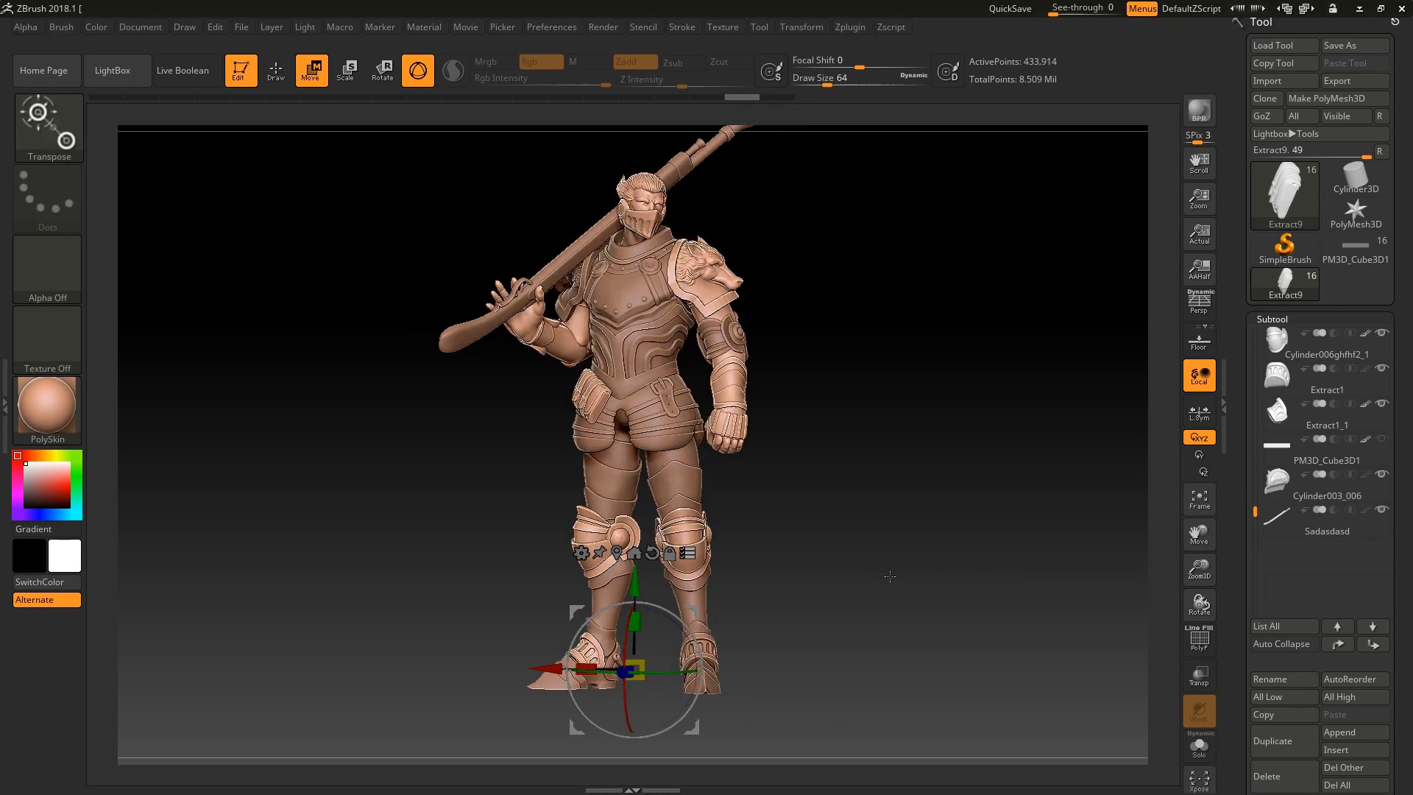
left_click(1383, 440)
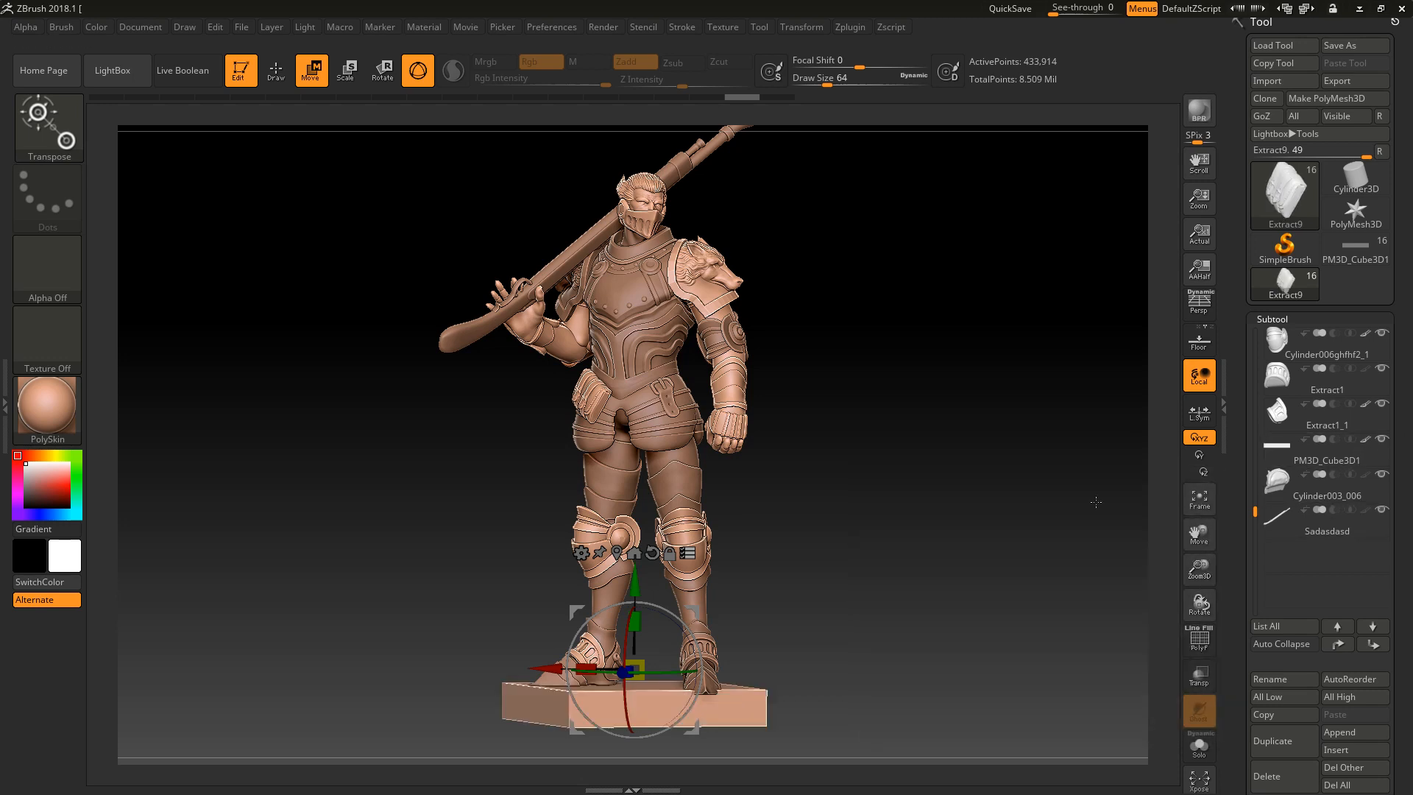
left_click_drag(934, 537, 928, 534)
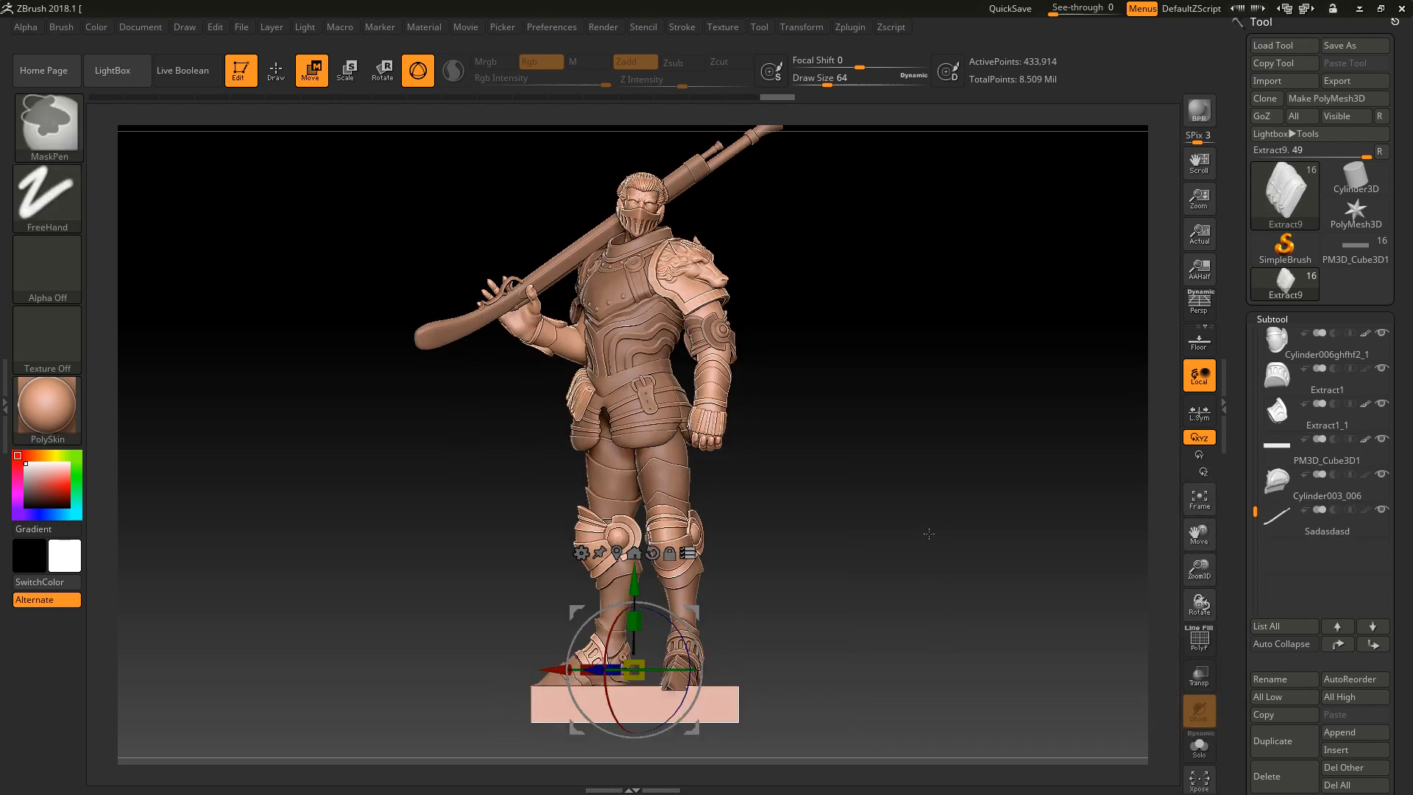
Undo and redo the latest changes, toggling the base PM3D_Cube3D1 off and back on to check the knight's rotation.
key("ctrl+z")
key("ctrl+z")
key("ctrl+z")
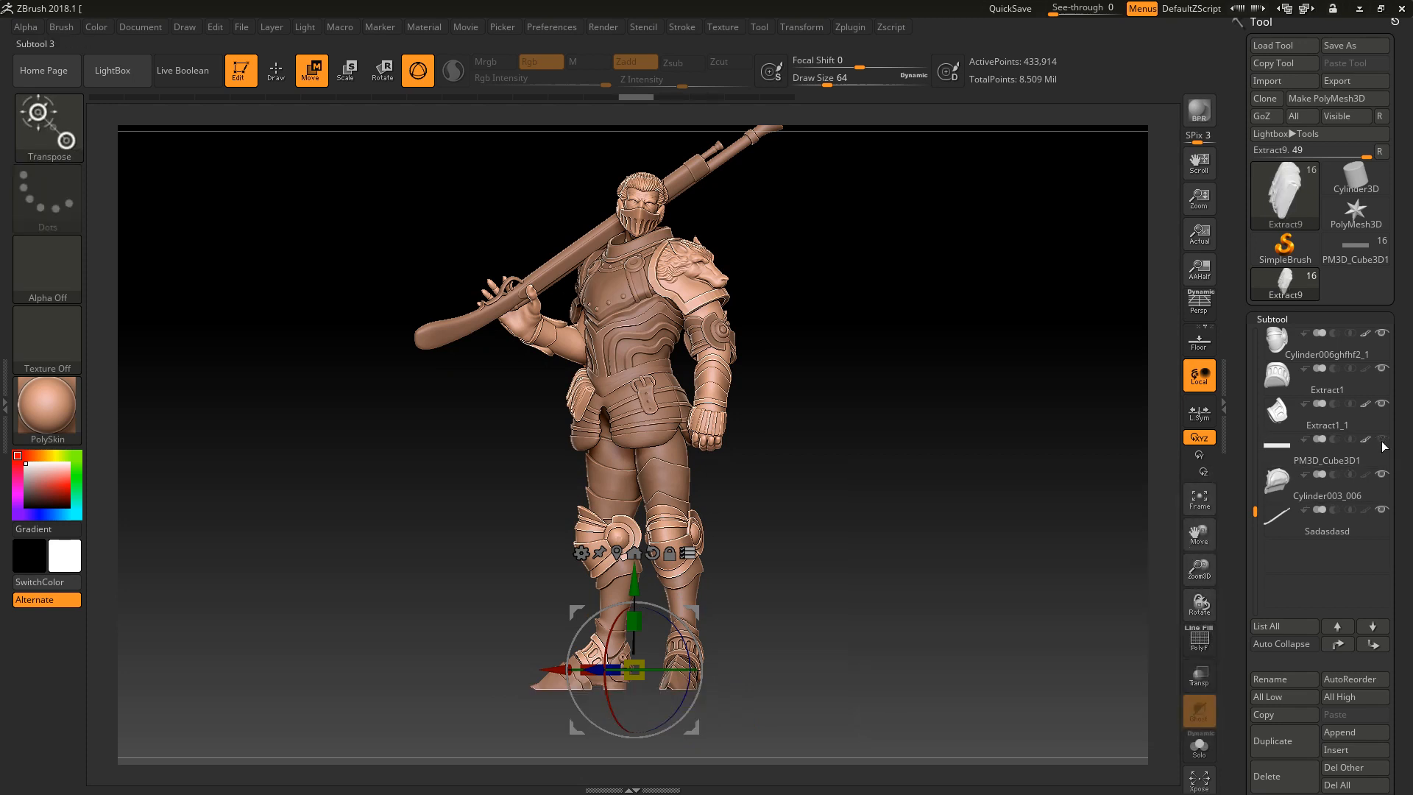
key("ctrl+shift+z")
key("ctrl+shift+z")
left_click_drag(870, 533, 831, 538)
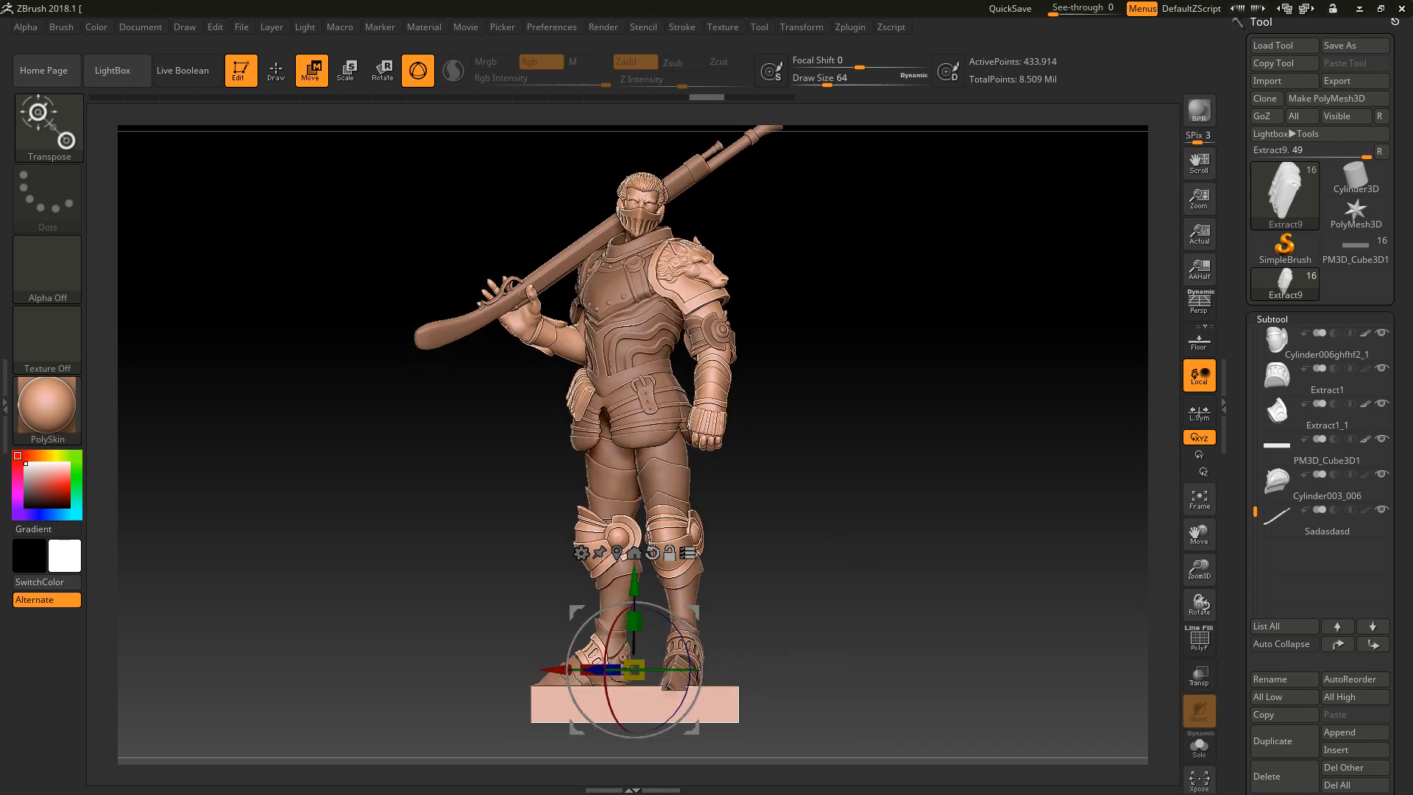
left_click_drag(794, 475, 821, 481)
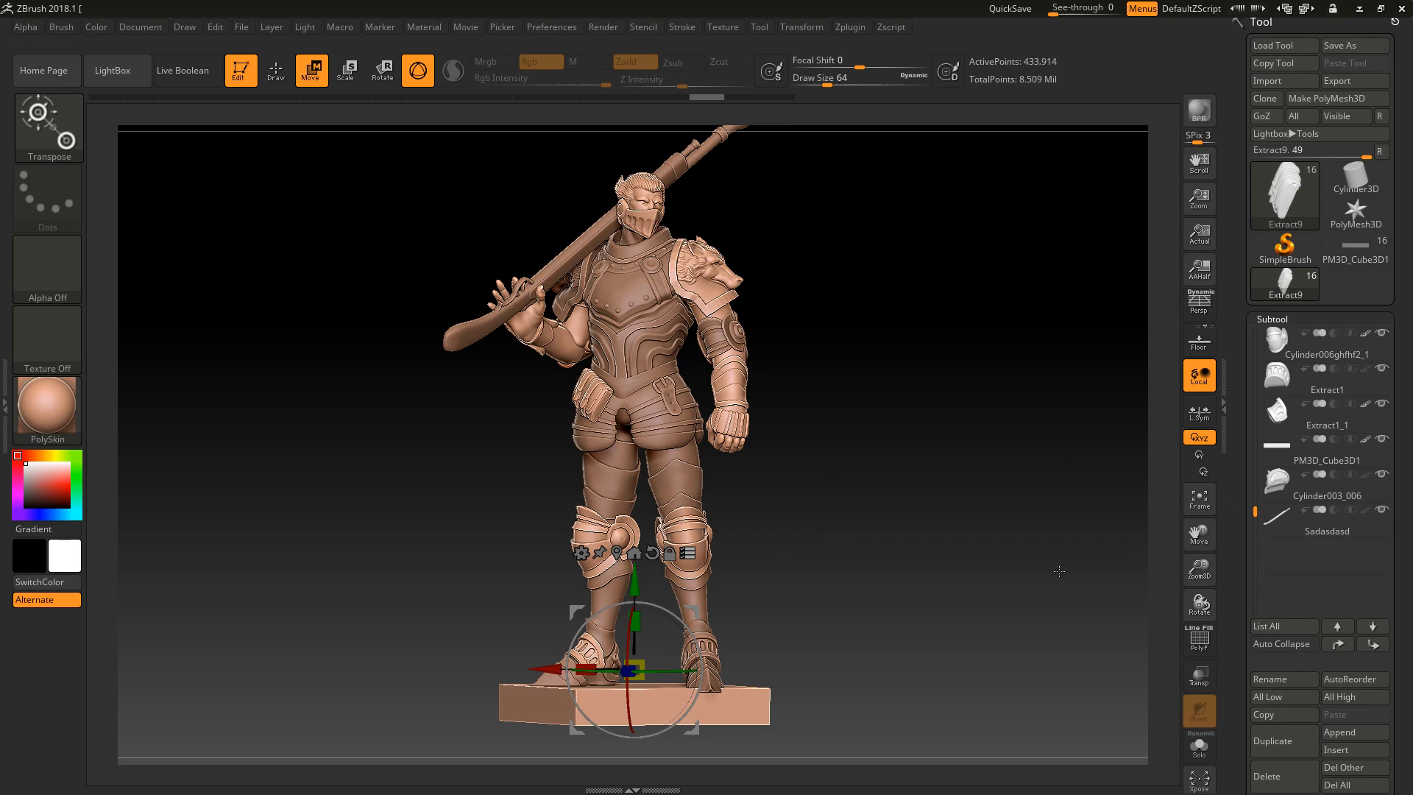
Select the base subtool PM3D_Cube3D1 and switch off its visibility.
left_click(1381, 449)
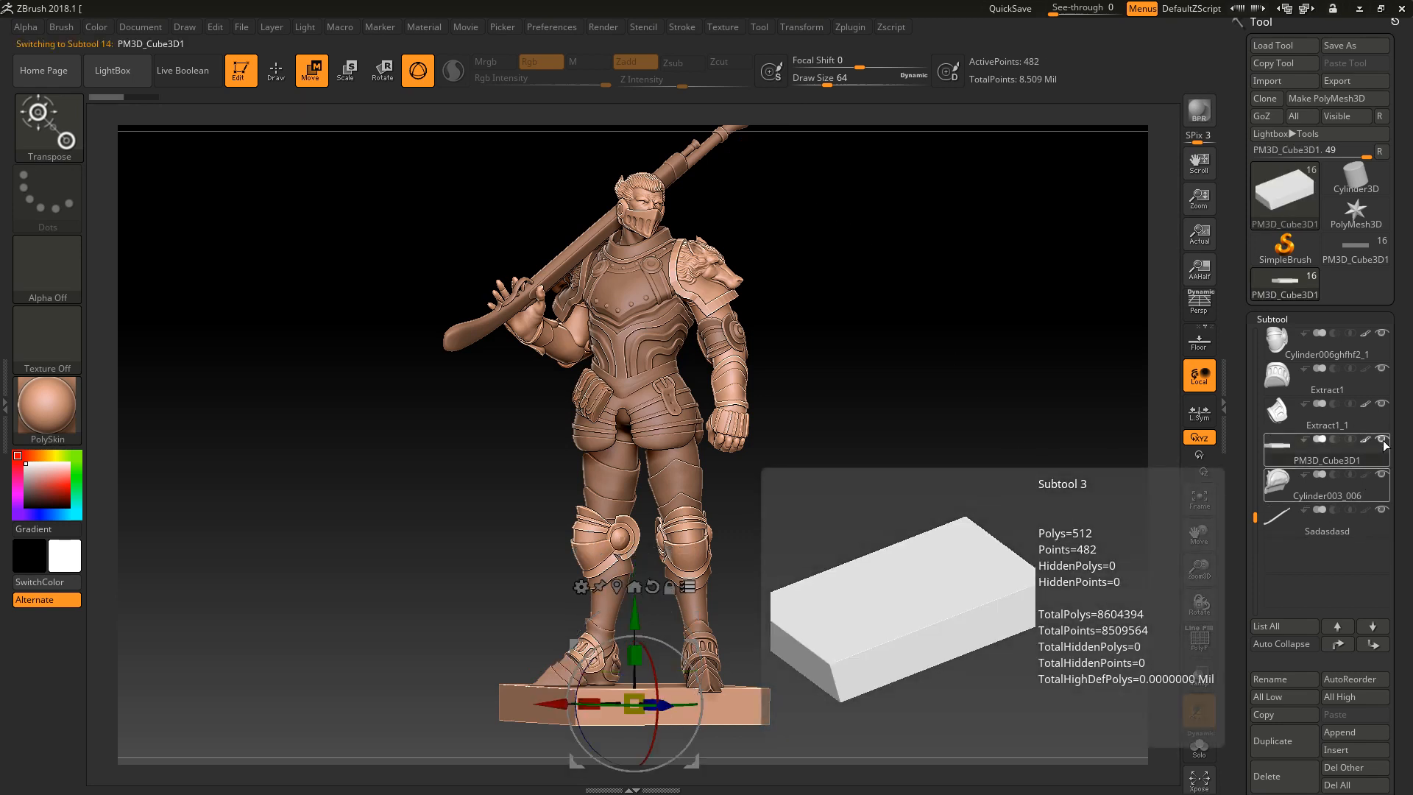
key("ctrl")
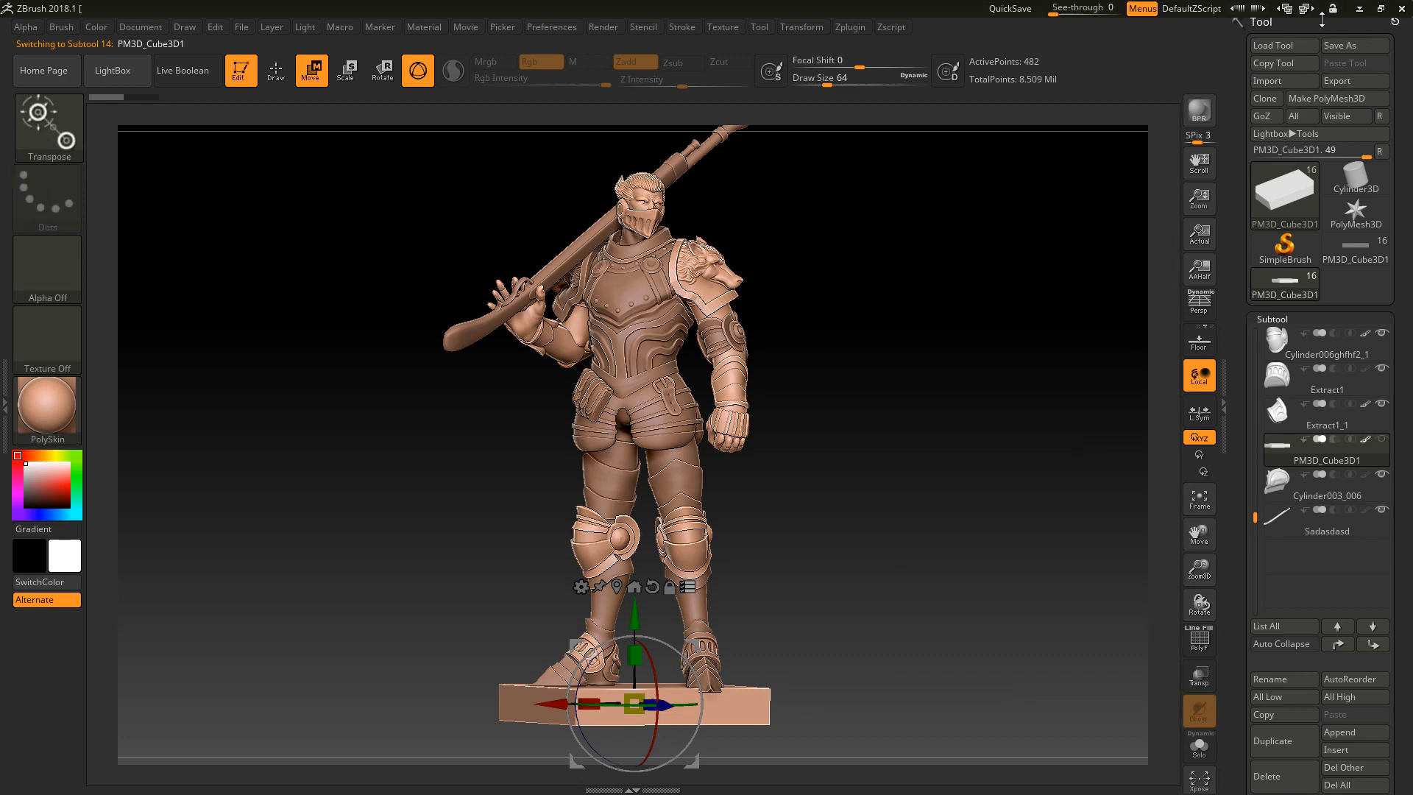
Load the ZTool file fn_f6_1222333 and view the restored knight and base from the front.
left_click(1283, 44)
left_click(423, 254)
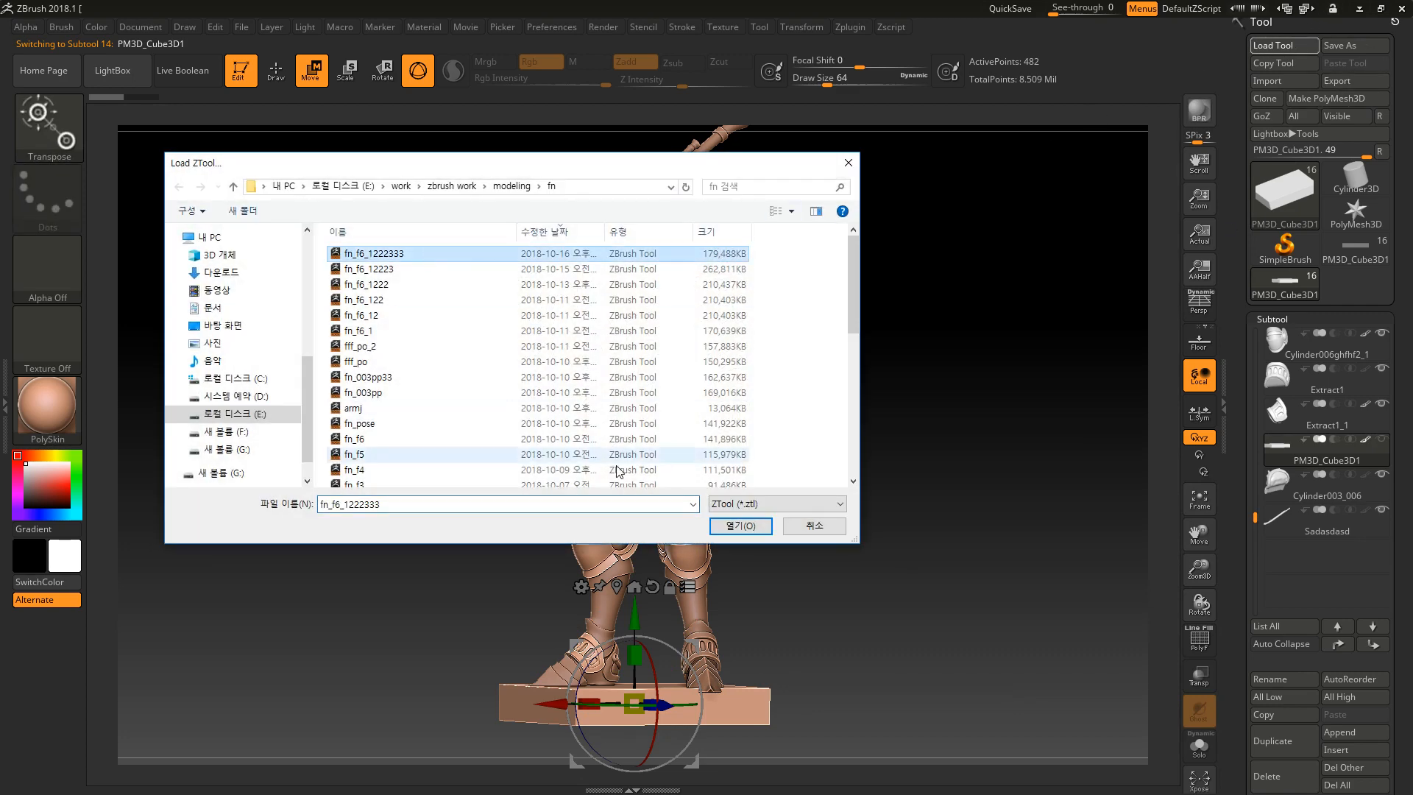
left_click(717, 526)
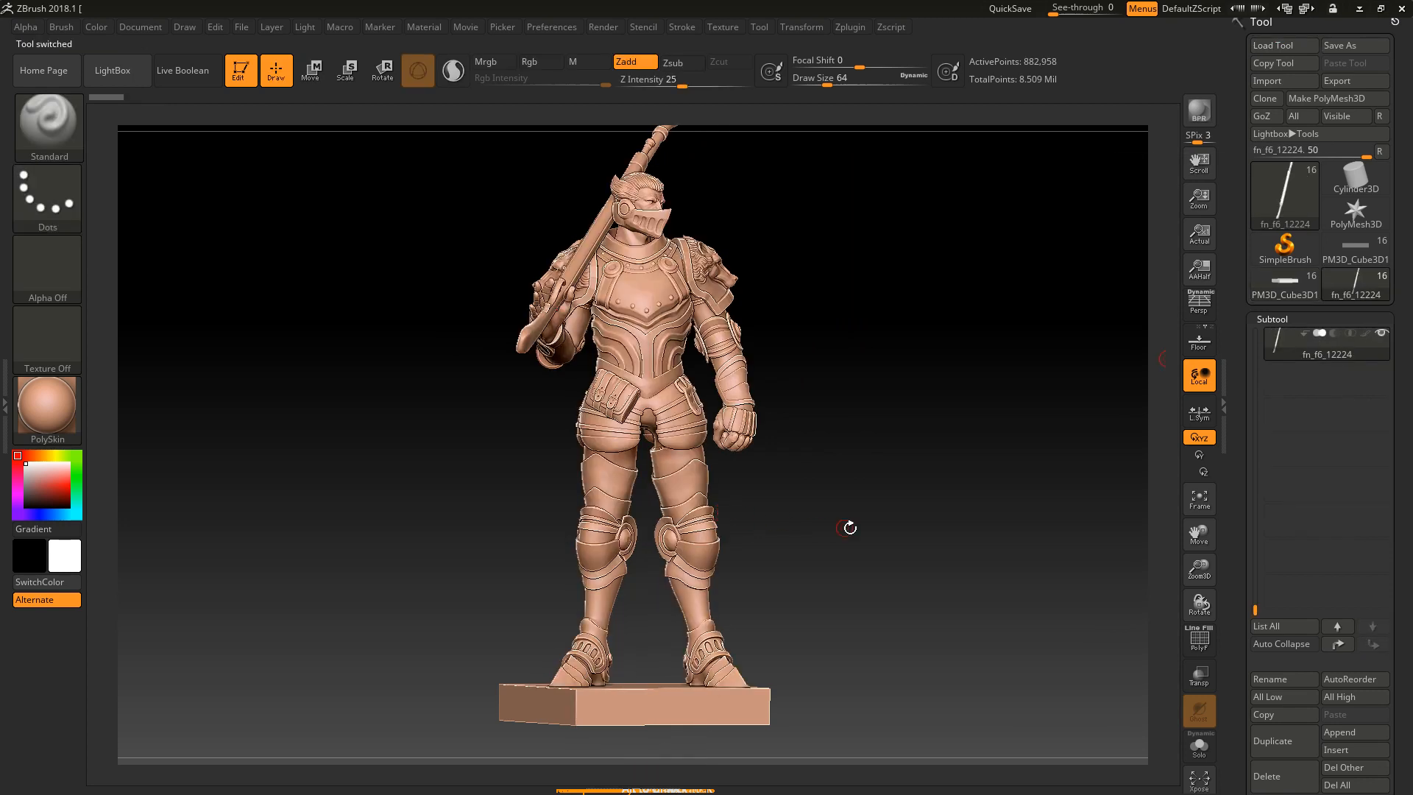
left_click_drag(920, 425, 898, 427)
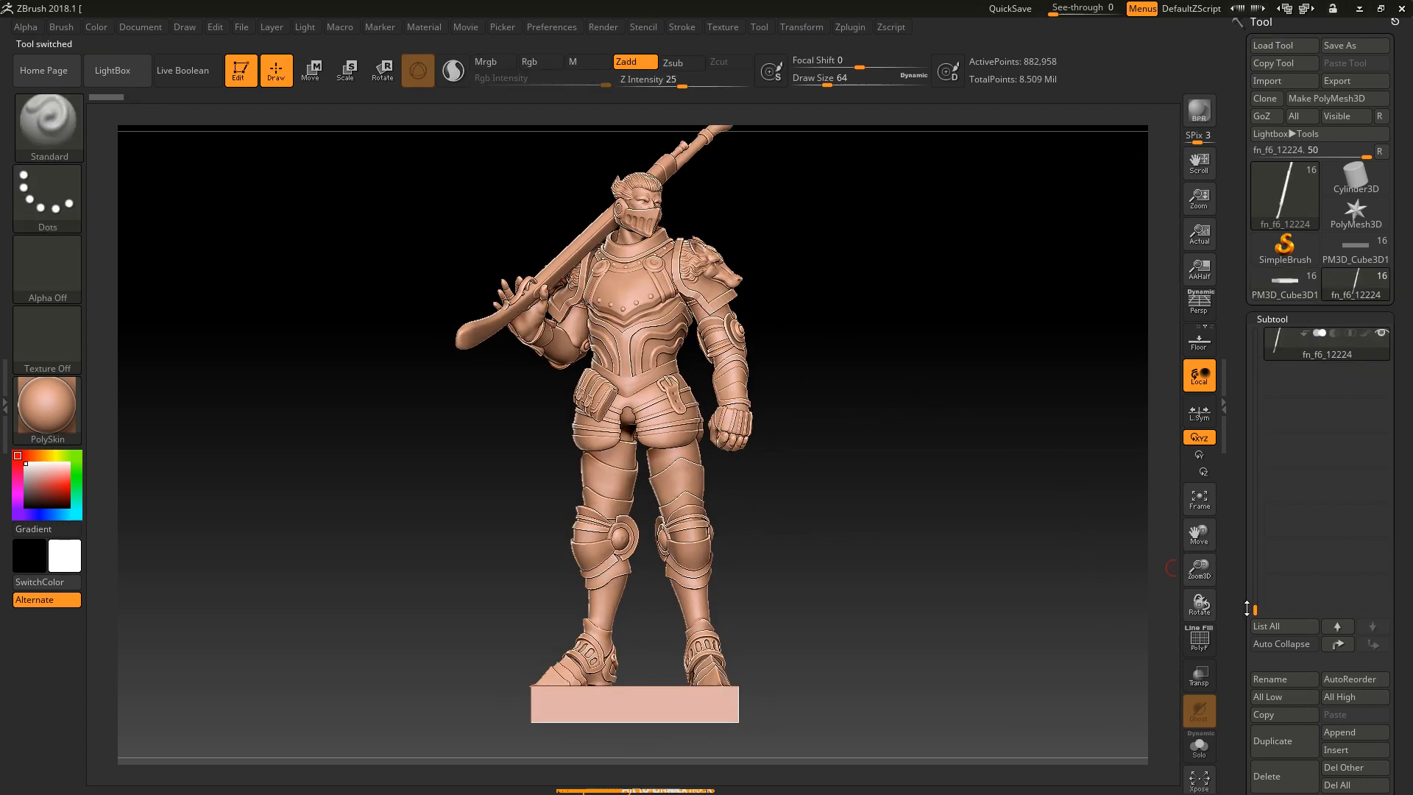
Try toggling the visibility of all subtools from the first subtool, fn_f6_1222333.
left_click_drag(1252, 607, 1239, 333)
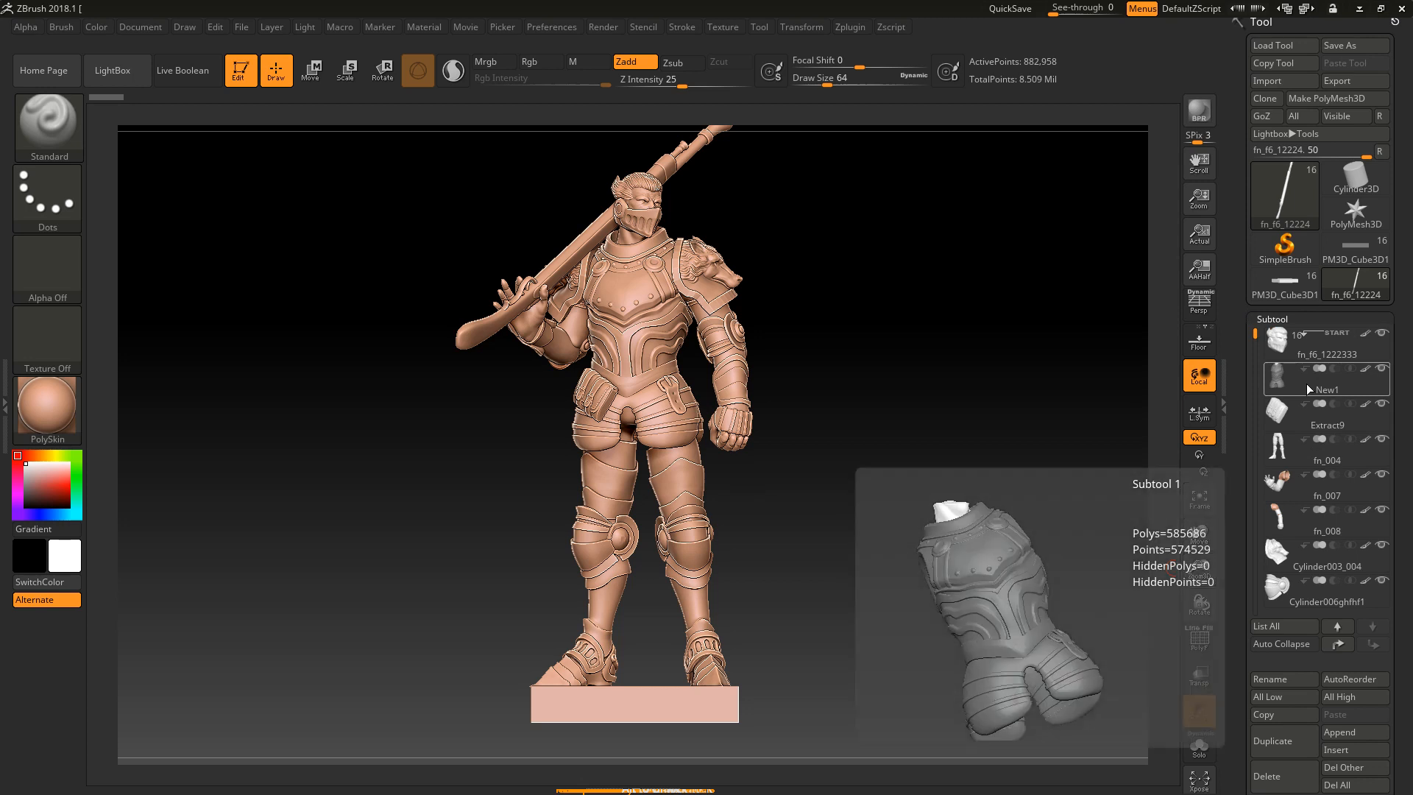
left_click(1384, 336, "shift")
left_click(1384, 337, "shift")
left_click(1384, 336, "shift")
left_click(1383, 336, "shift")
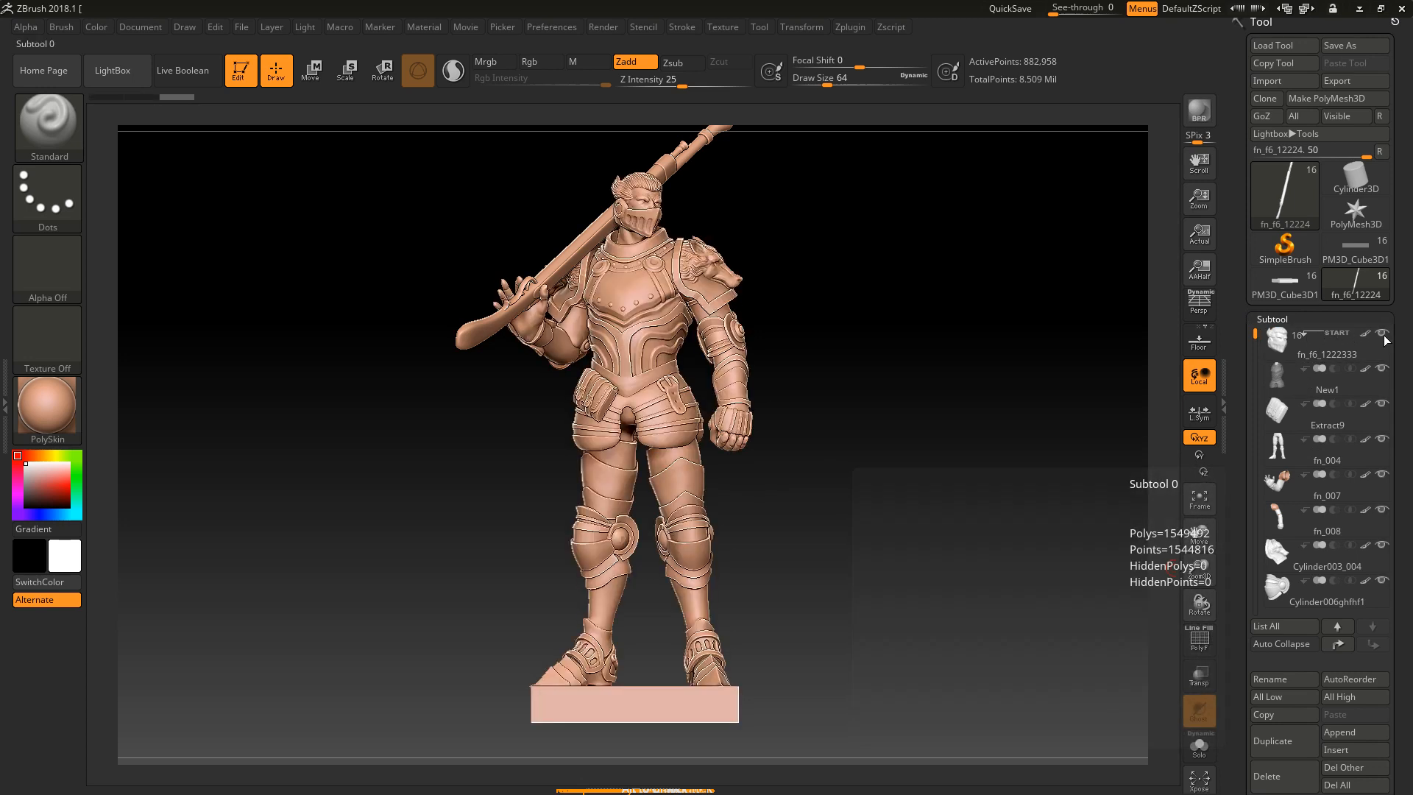
left_click(1384, 336, "shift")
left_click(1384, 337, "shift")
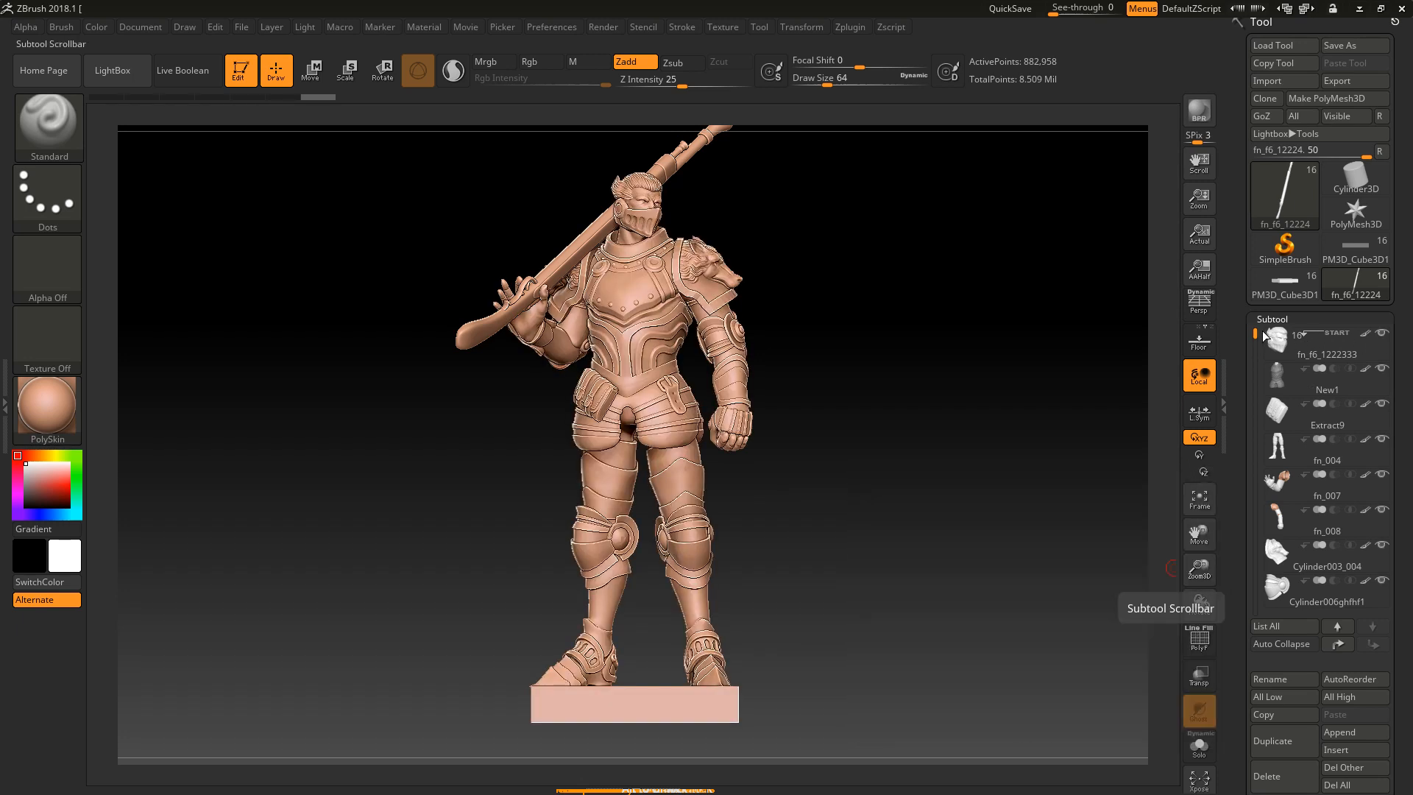
Select the base subtool PM3D_Cube3D1 and toggle its visibility off and back on.
left_click_drag(1262, 335, 1256, 496)
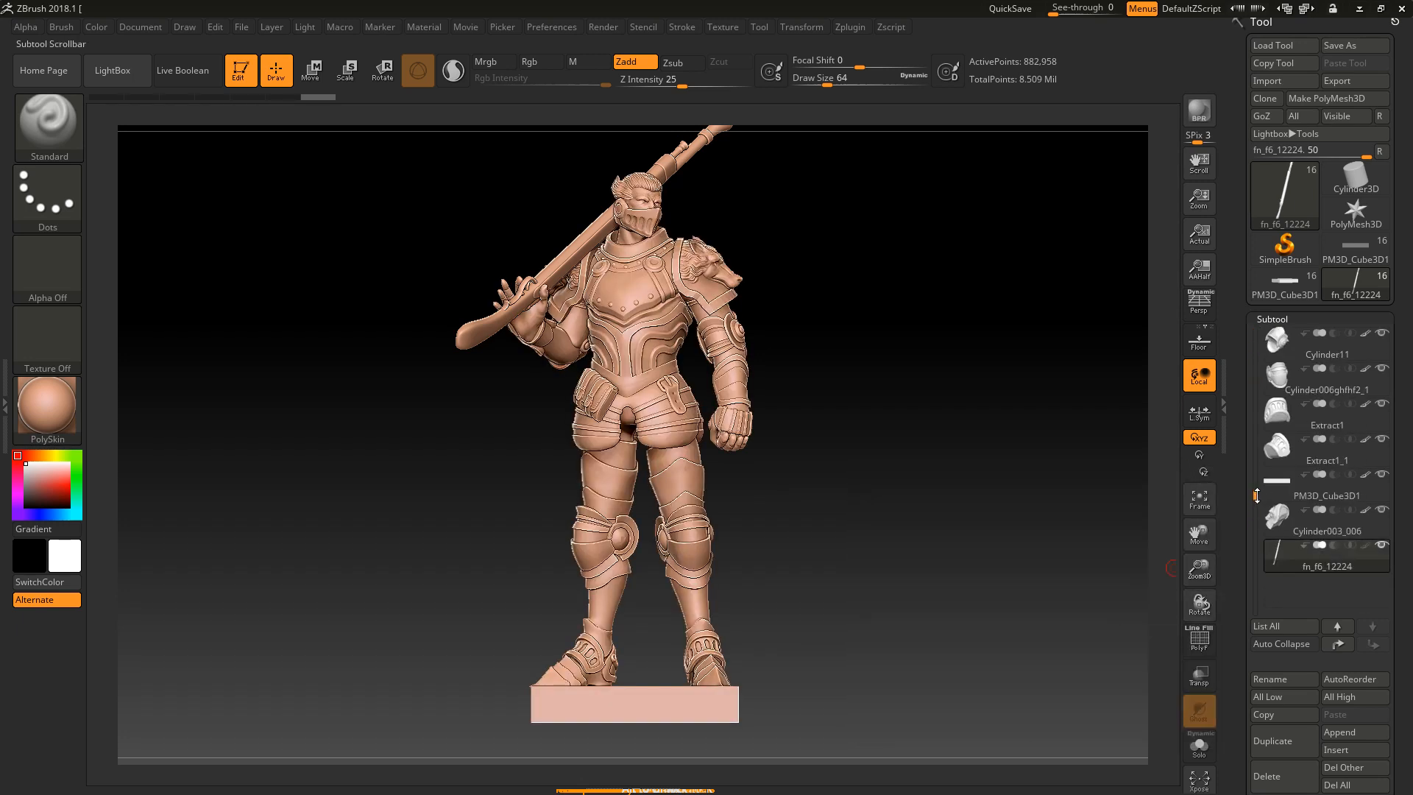
left_click(1370, 492)
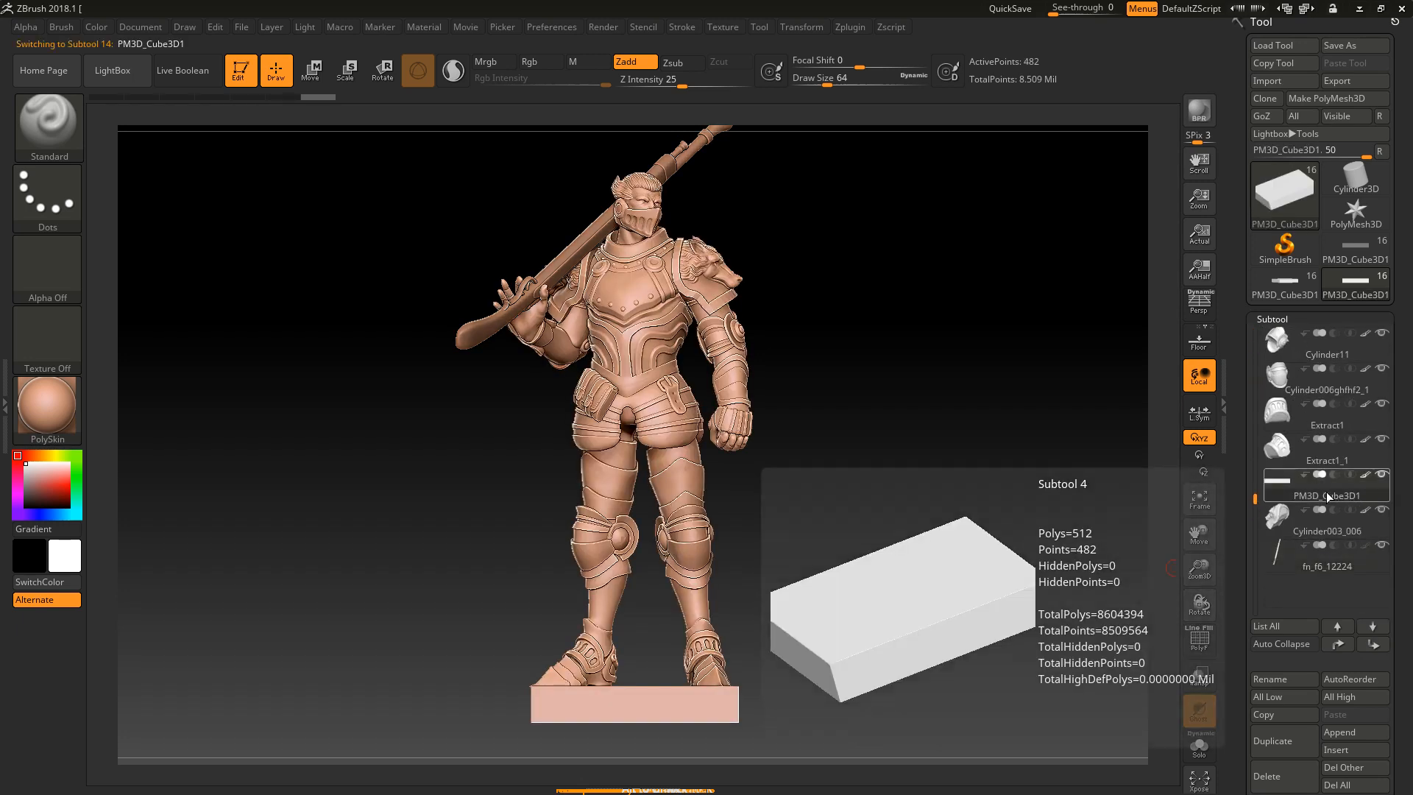
left_click(1380, 476)
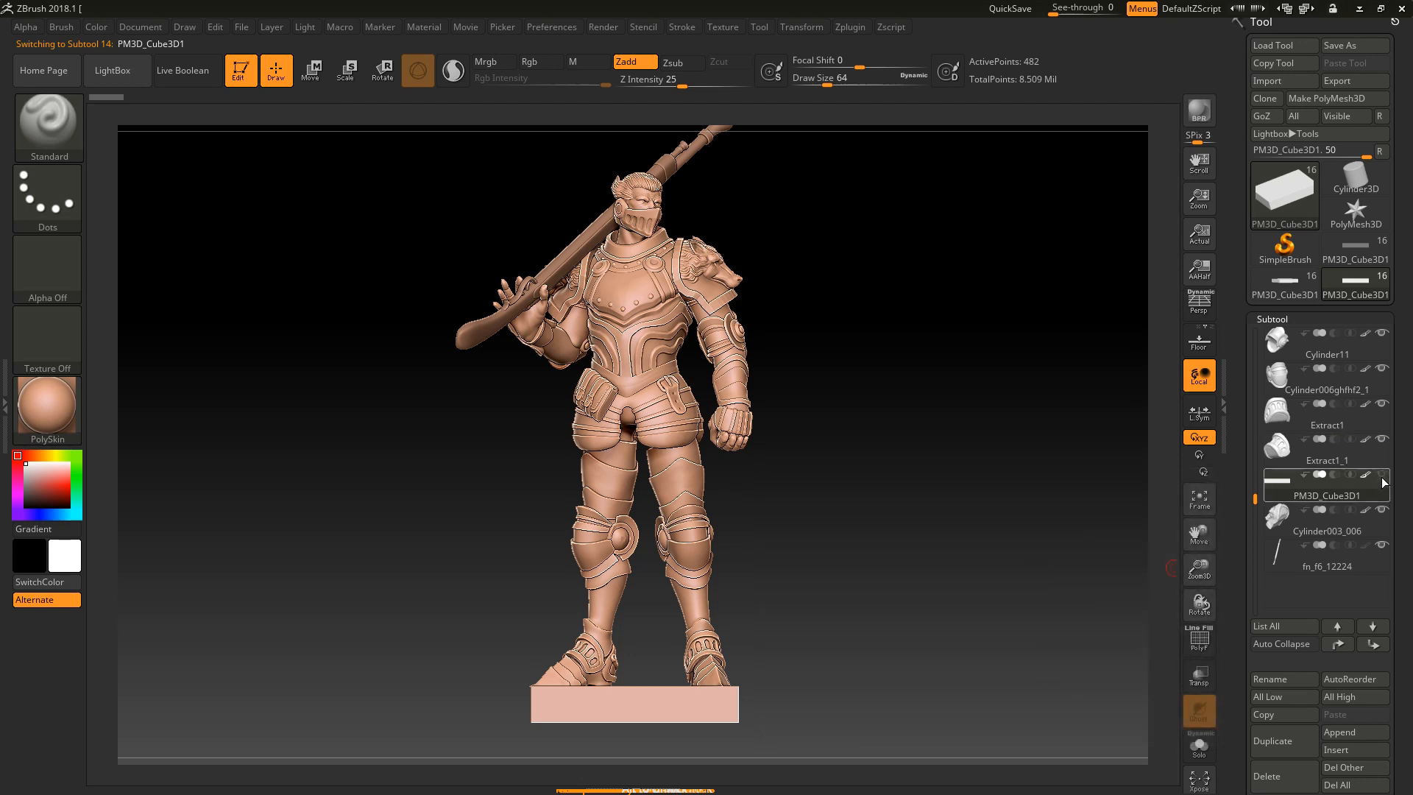
left_click(1383, 478)
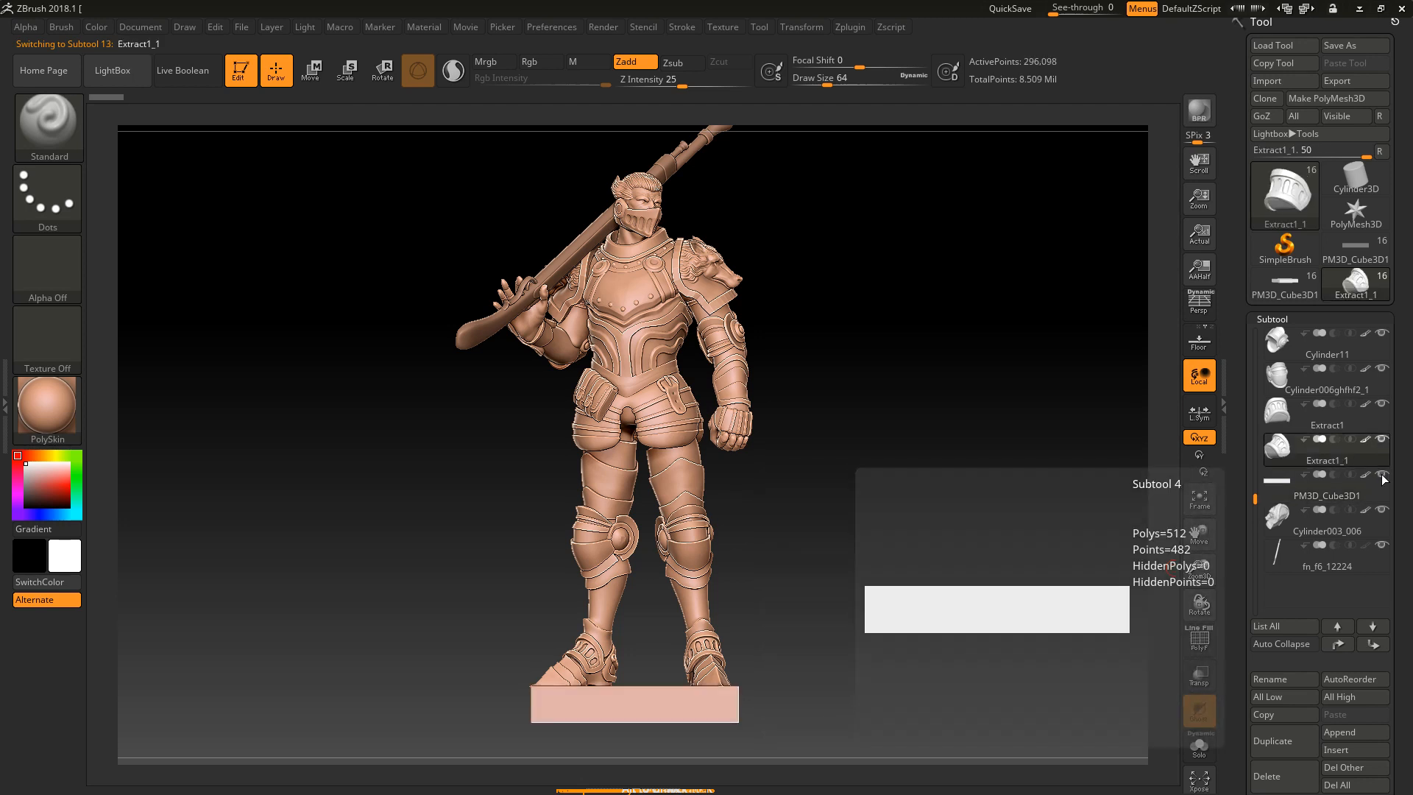
left_click(1382, 478)
left_click(1383, 478)
left_click(1382, 479)
left_click(1382, 478)
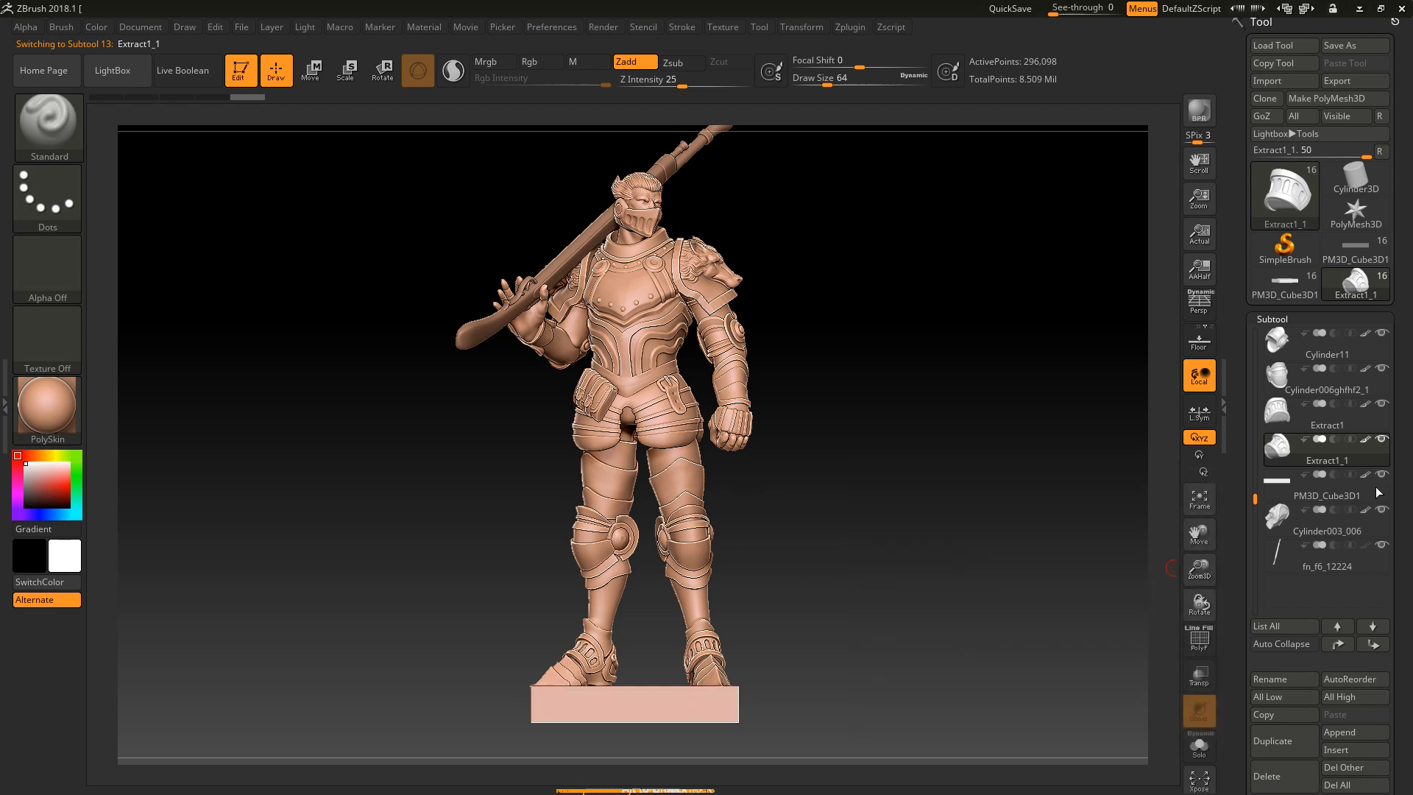
Select the base subtool PM3D_Cube3D1 and mask it completely.
left_click(1375, 487)
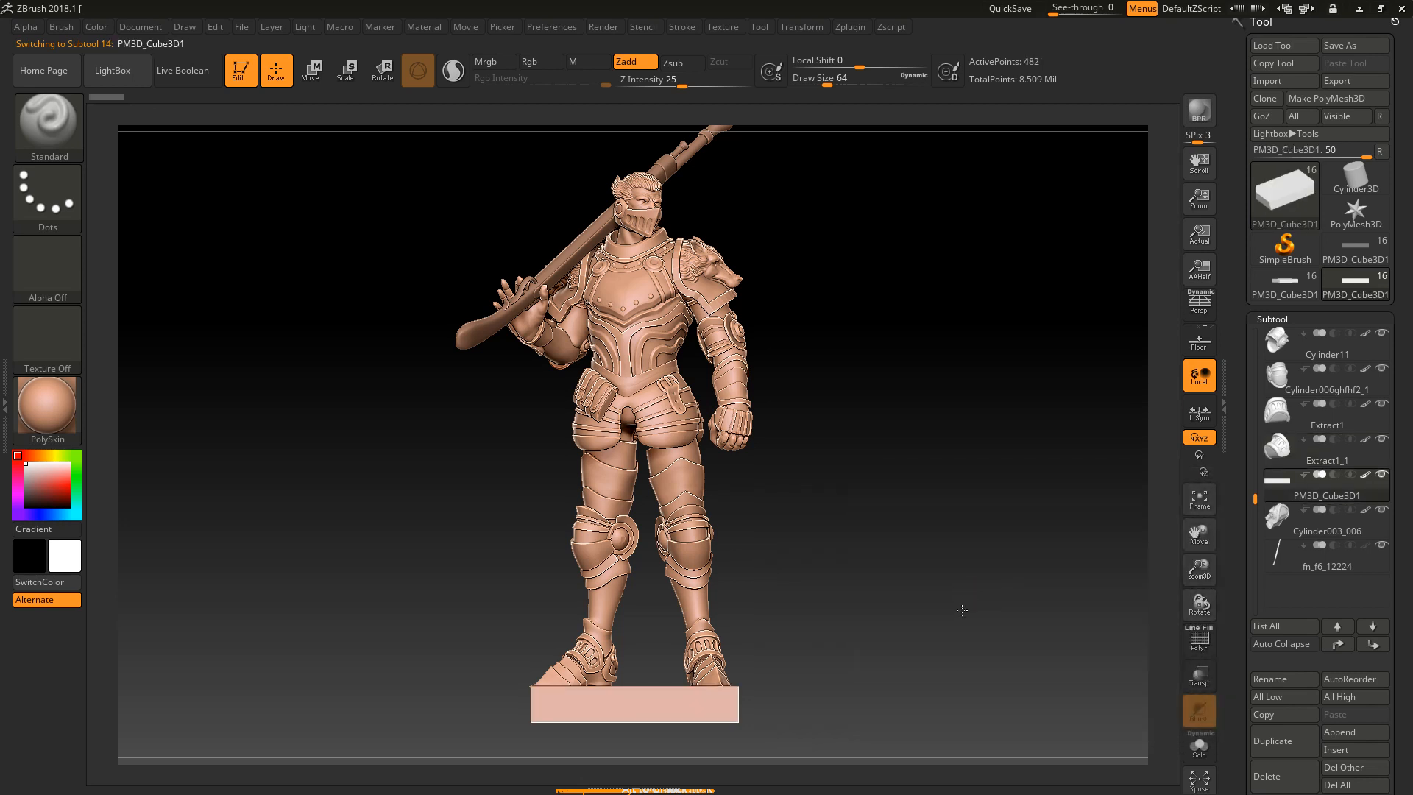
left_click_drag(983, 589, 909, 598)
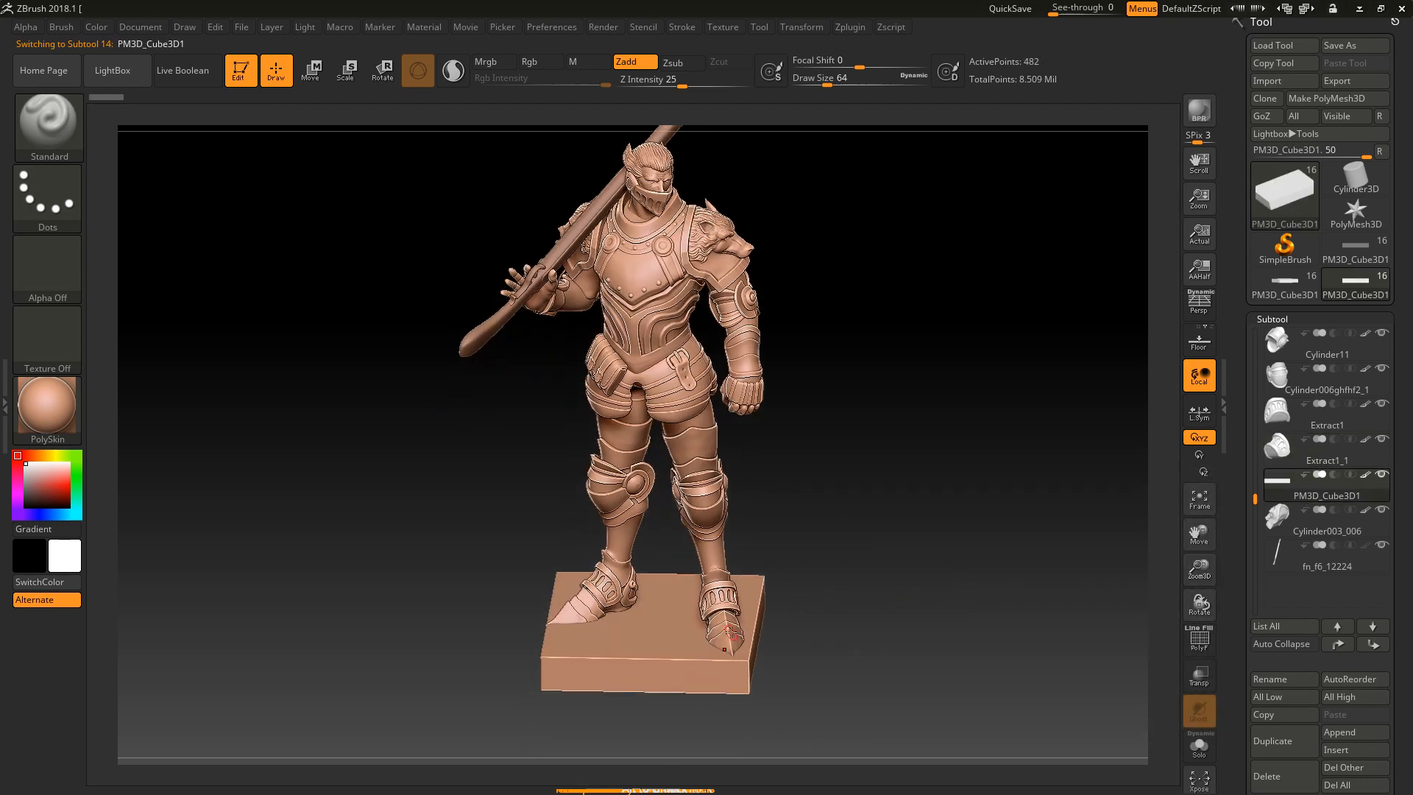
left_click(837, 671, "ctrl")
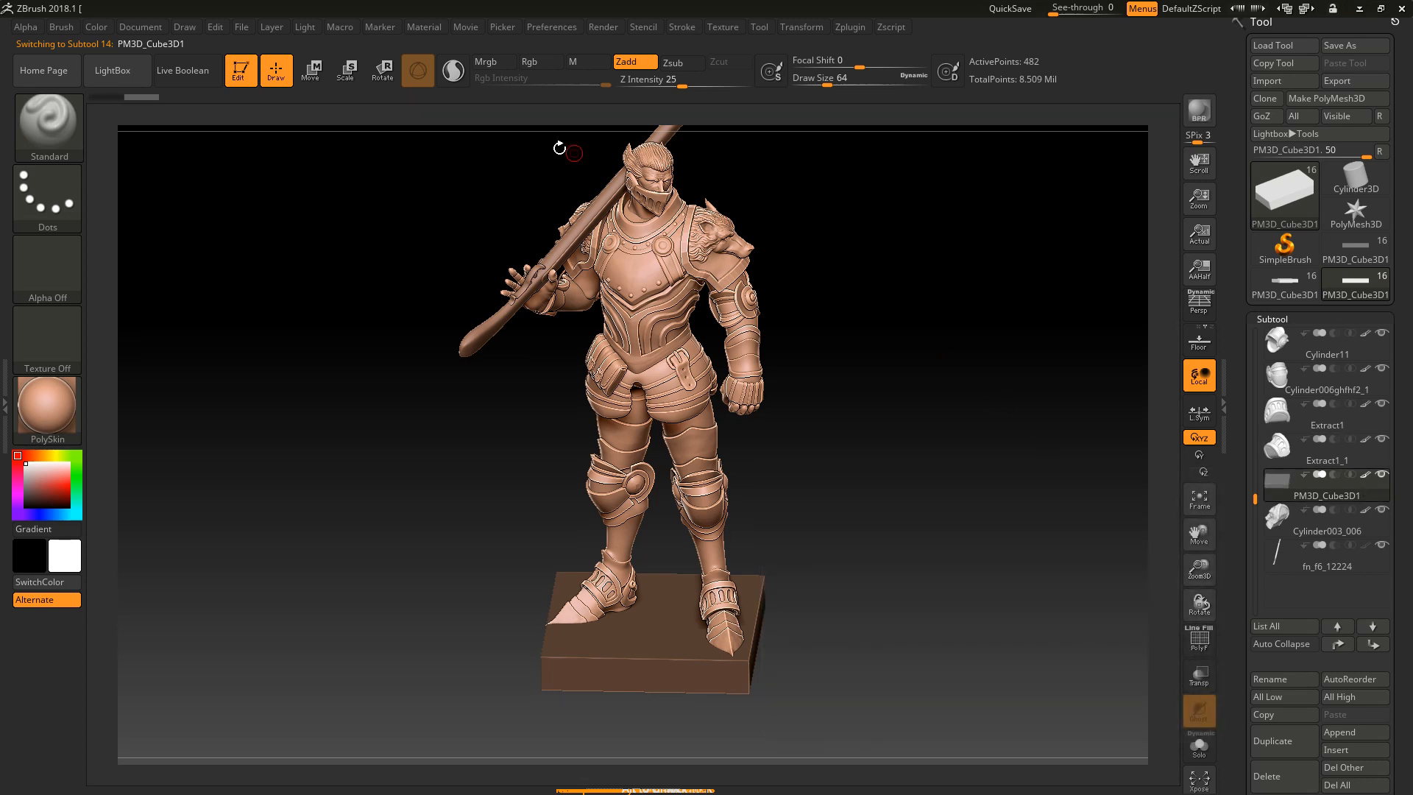
Activate the Move gizmo on the masked base, reset its orientation, and try rotating the visible subtools around its vertical axis.
left_click(313, 72)
left_click_drag(835, 457, 841, 461)
left_click(653, 516, "alt")
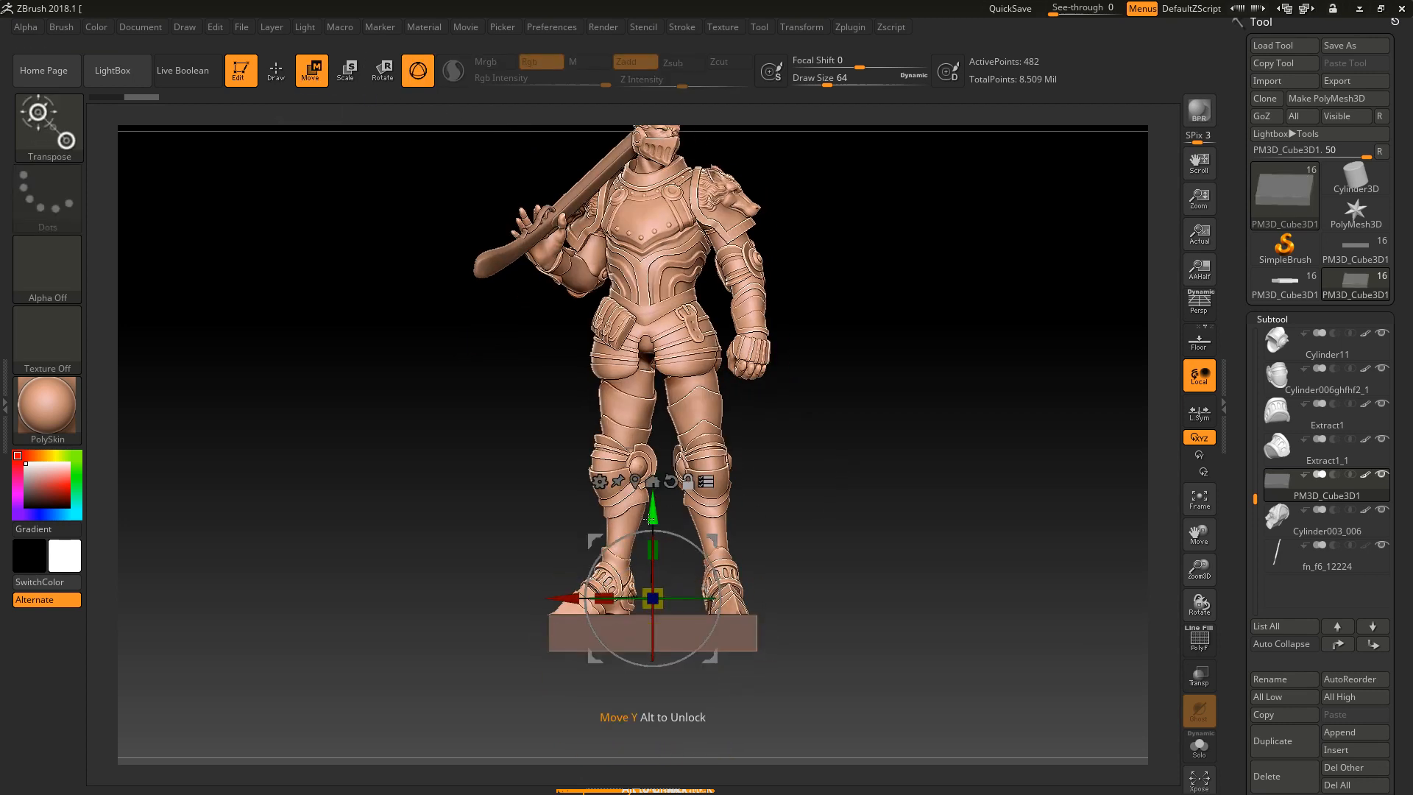
left_click(671, 481, "alt")
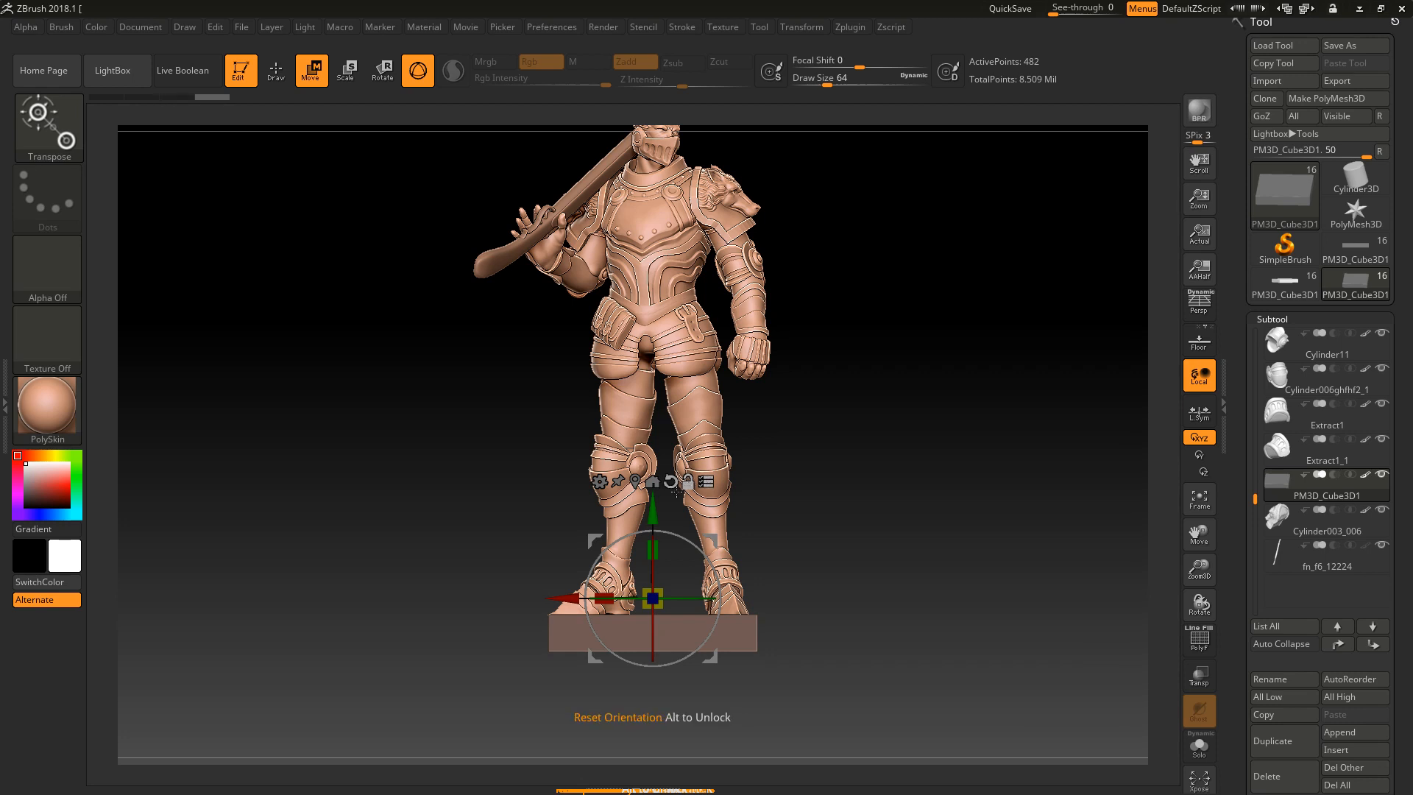
left_click_drag(686, 596, 671, 567)
Clear the mask on the torso subtool New1, check the base's mask on PM3D_Cube3D1, and make New1 active again.
left_click(655, 215, "alt")
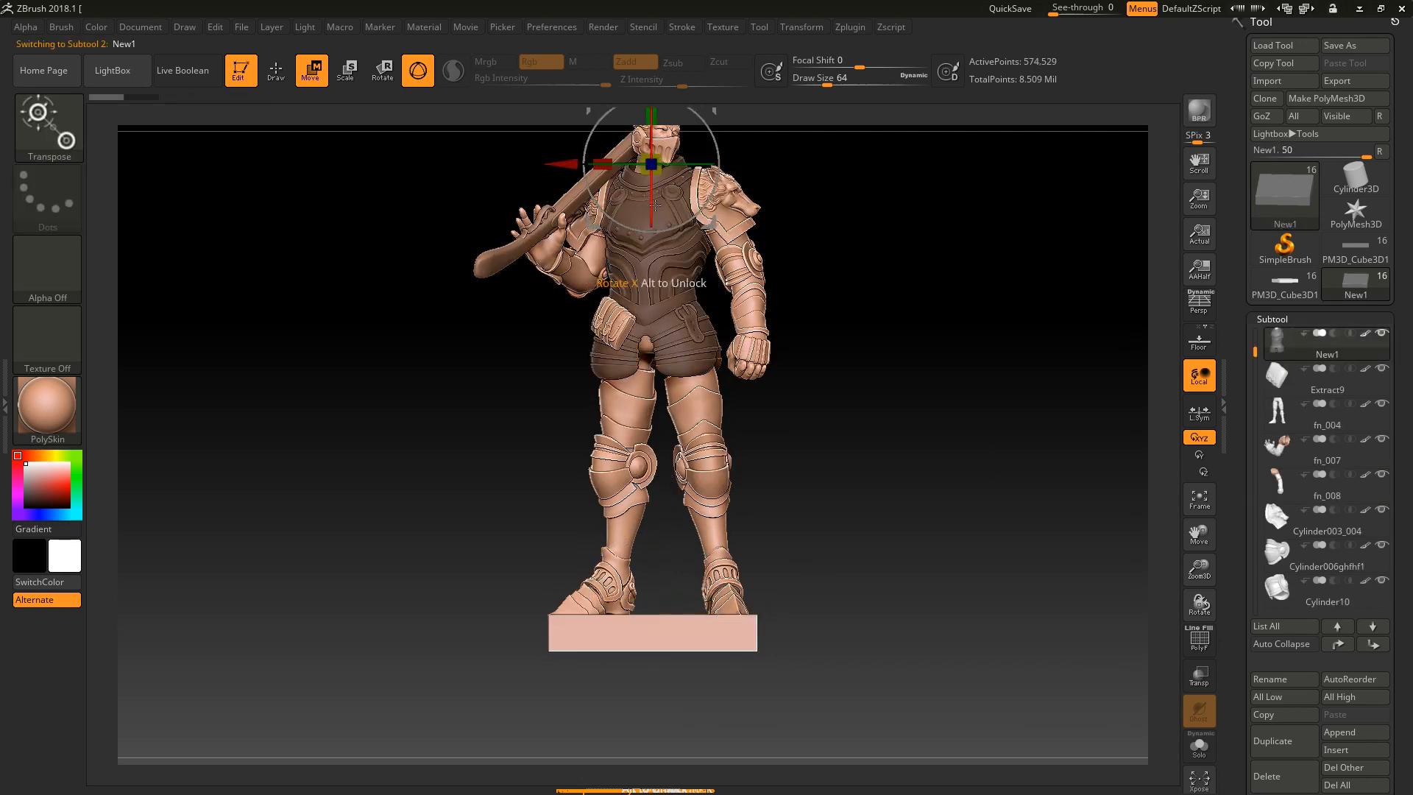
left_click_drag(880, 271, 957, 334, "ctrl")
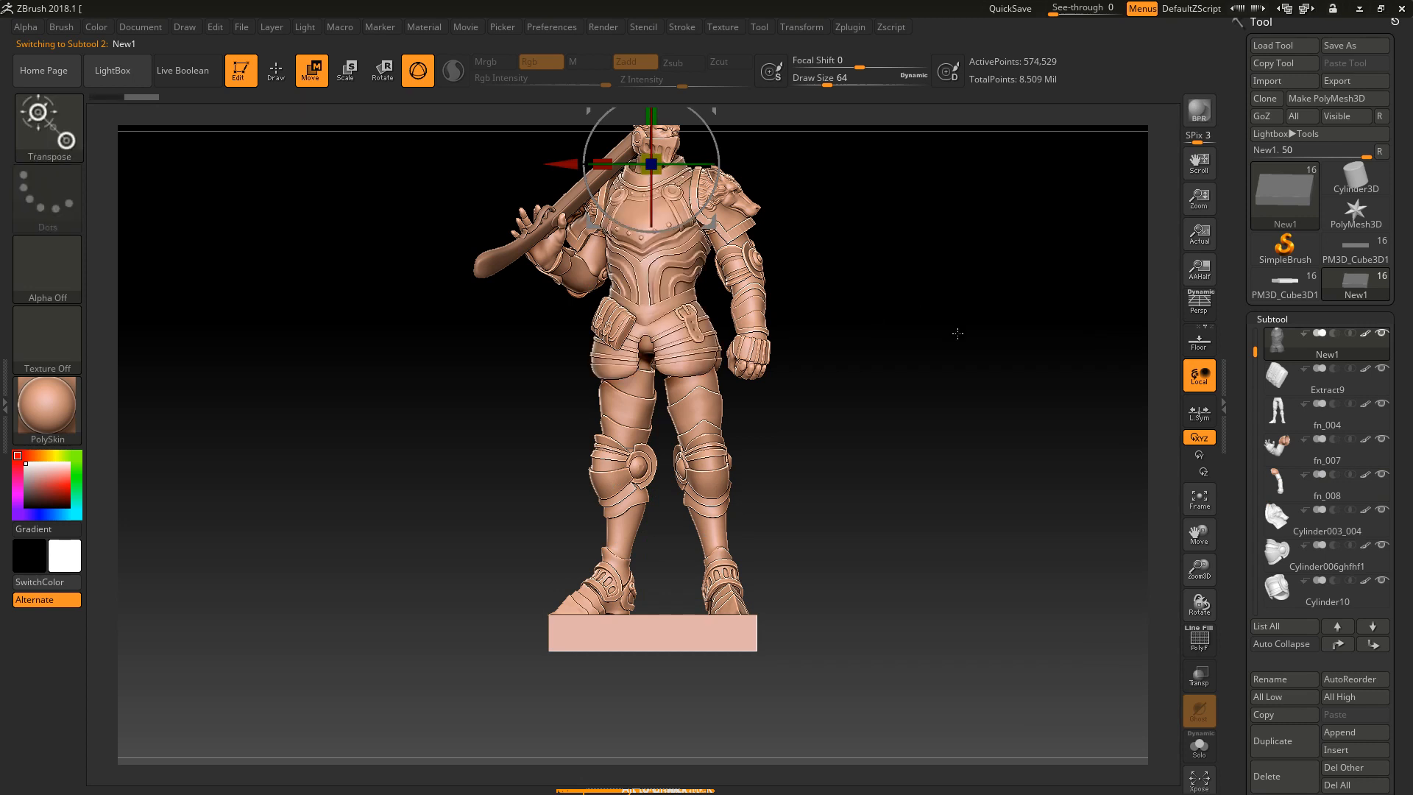
left_click_drag(1256, 355, 1256, 479)
left_click(1356, 530)
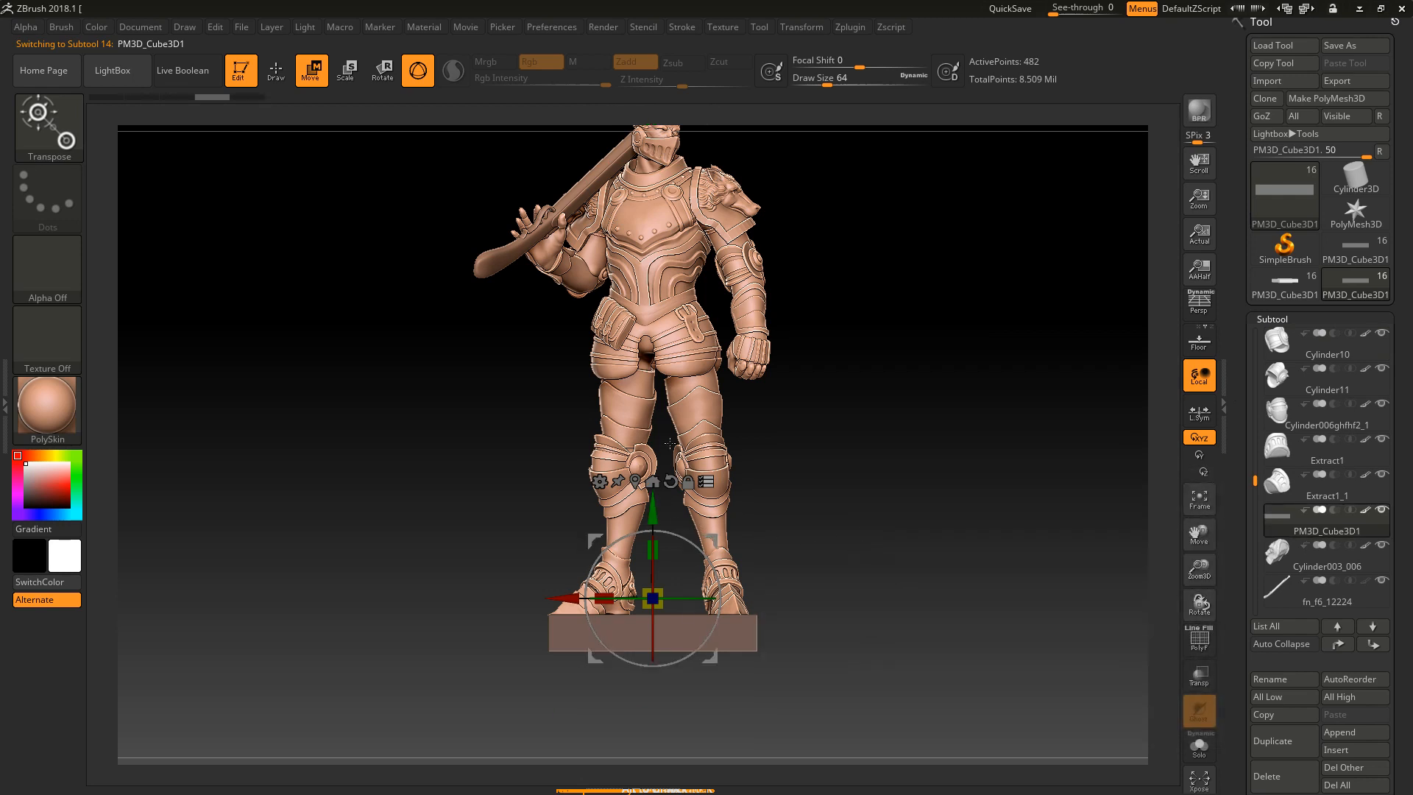
left_click(650, 255, "alt")
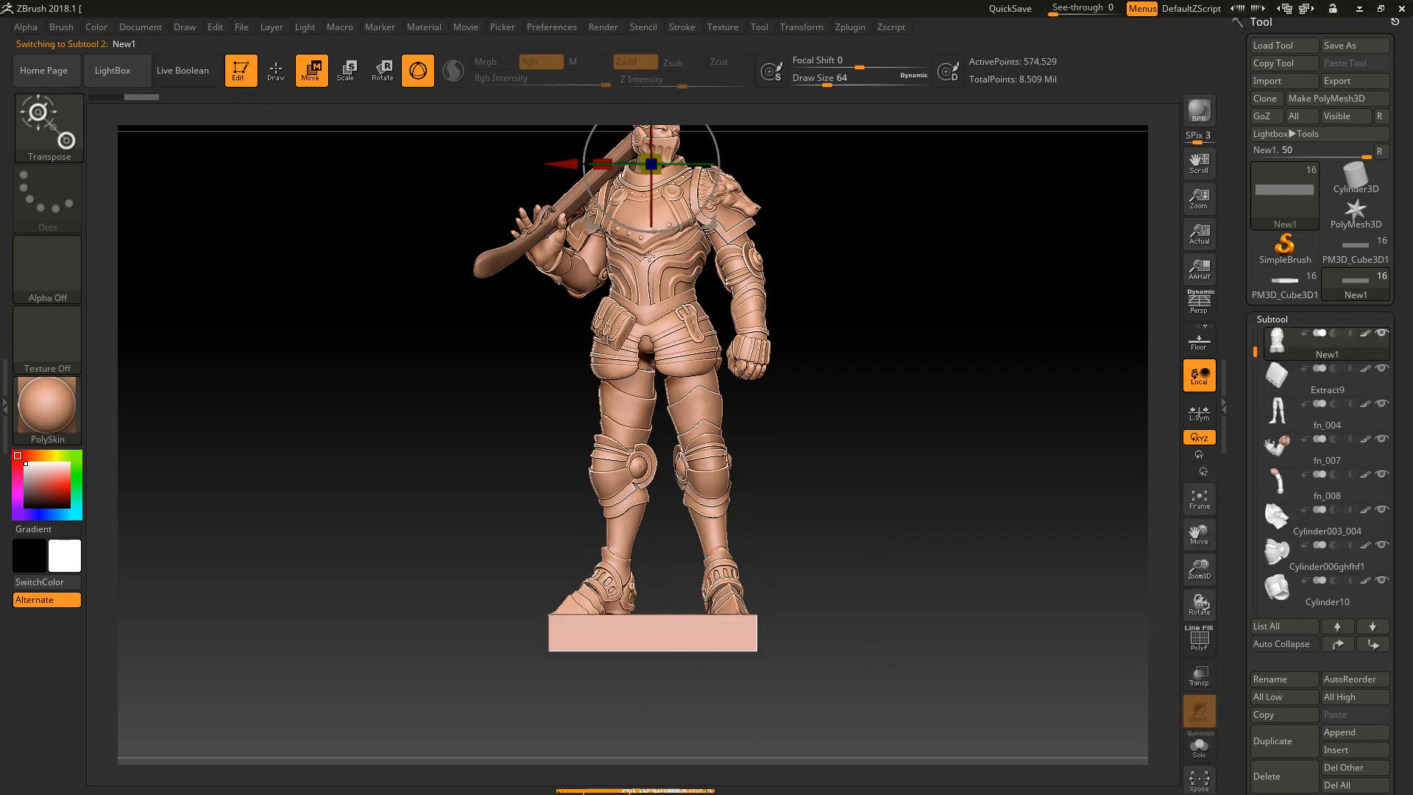
Reposition the unlocked gizmo of New1 at the top of the base between the knight's feet.
key("f")
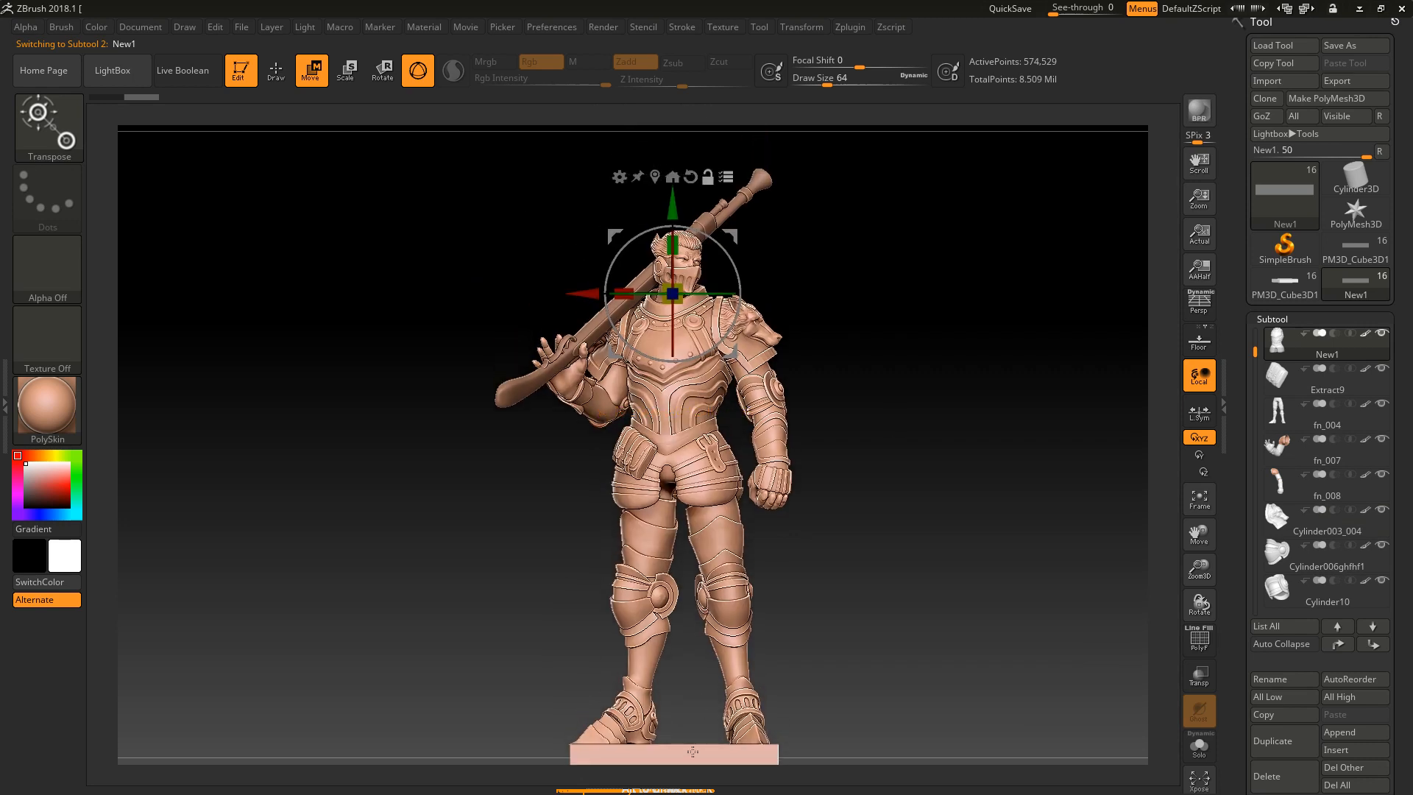
left_click(673, 177, "alt")
left_click_drag(873, 739, 888, 598, "alt")
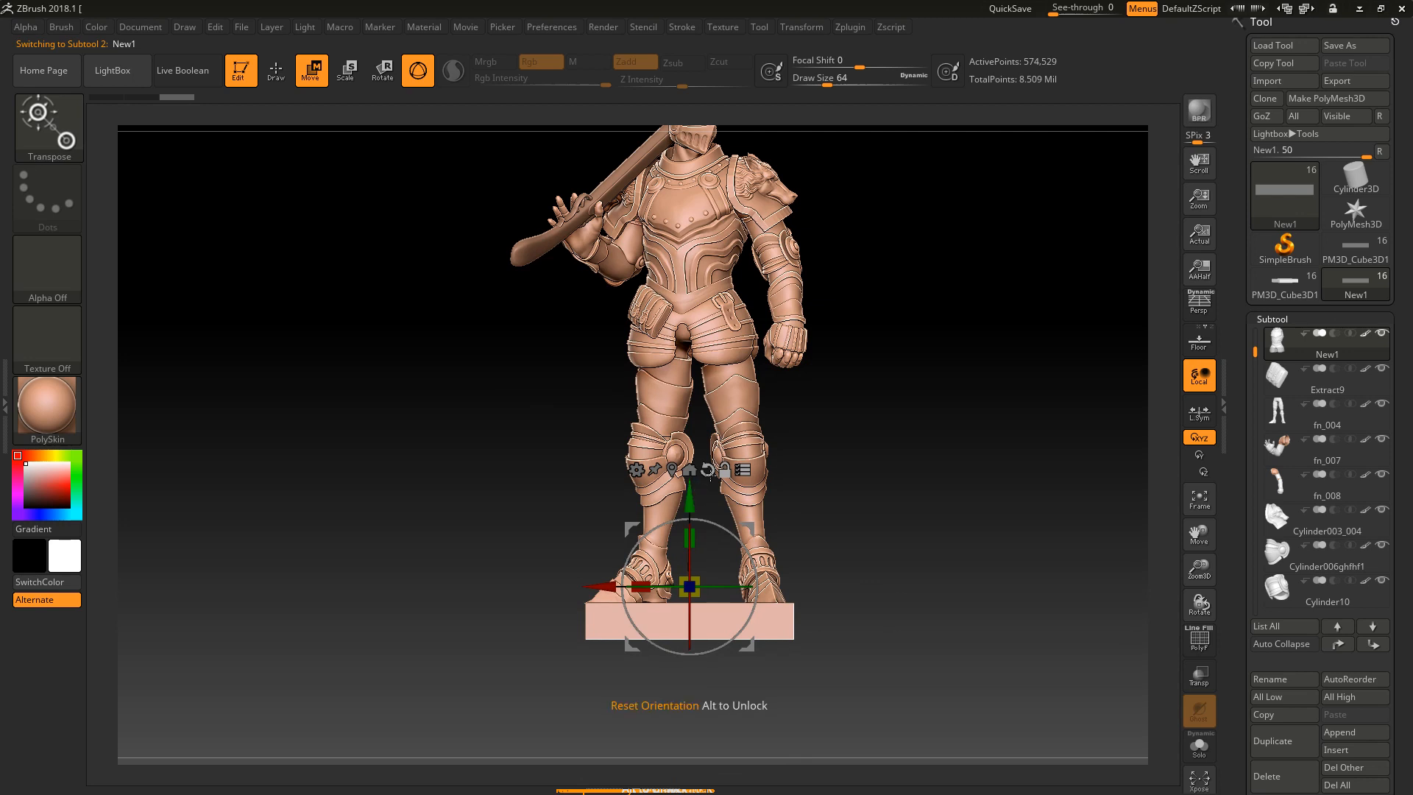
Try rotating the knight around the gizmo's vertical axis with the base masked, and undo the rotation.
left_click_drag(726, 587, 696, 593)
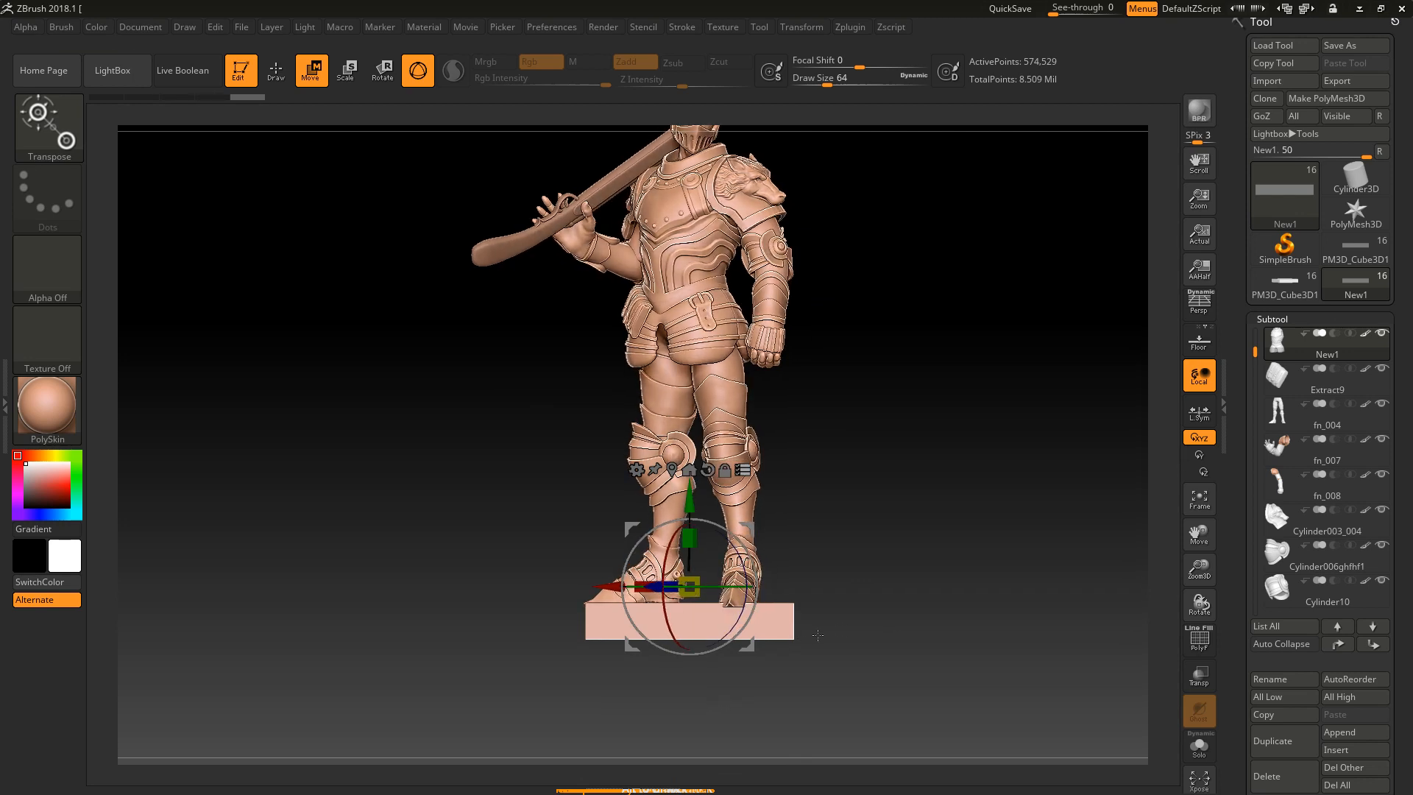
key("ctrl+z")
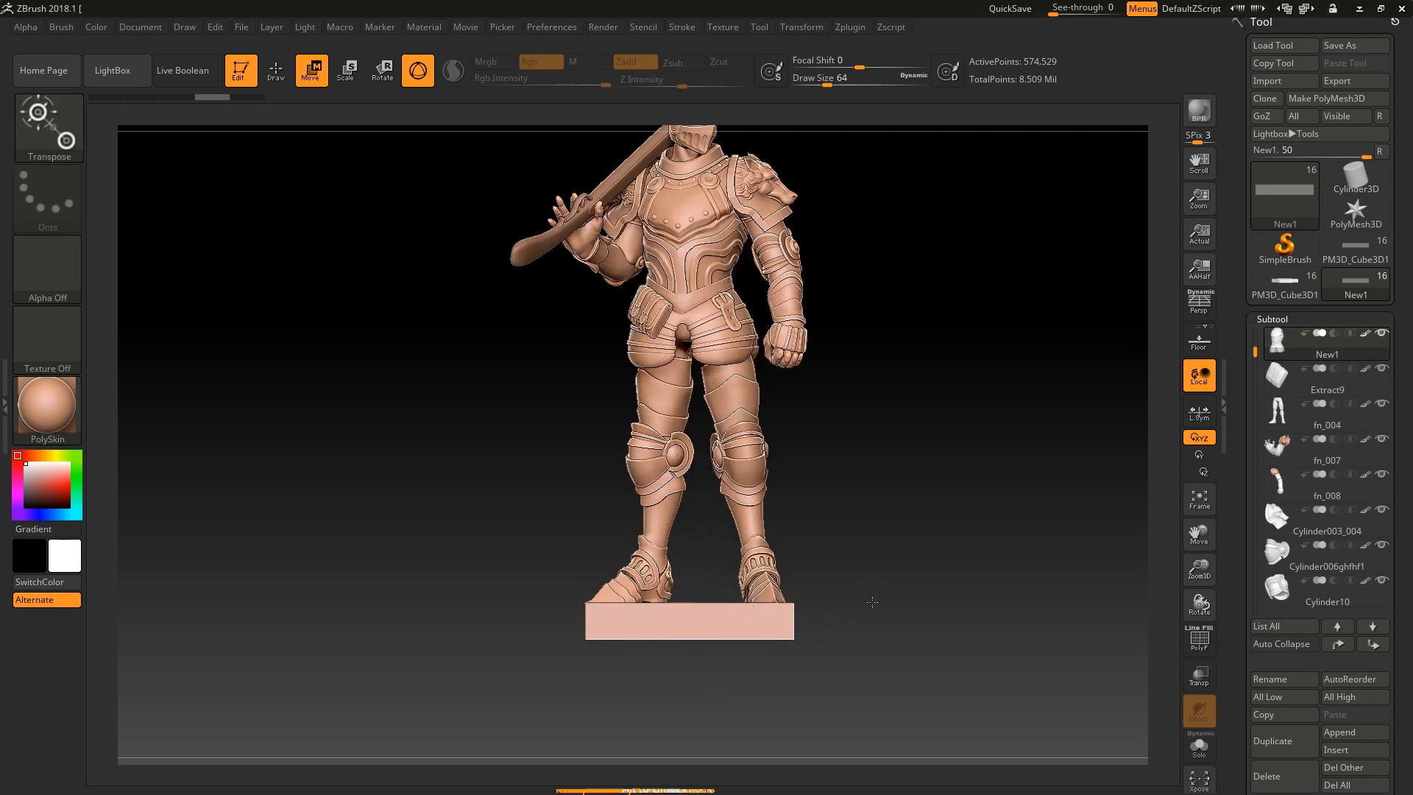
key("ctrl+z")
Rotate all knight subtools together around the gizmo's vertical axis and inspect the new stance on the masked base.
left_click_drag(873, 641, 875, 622, "alt")
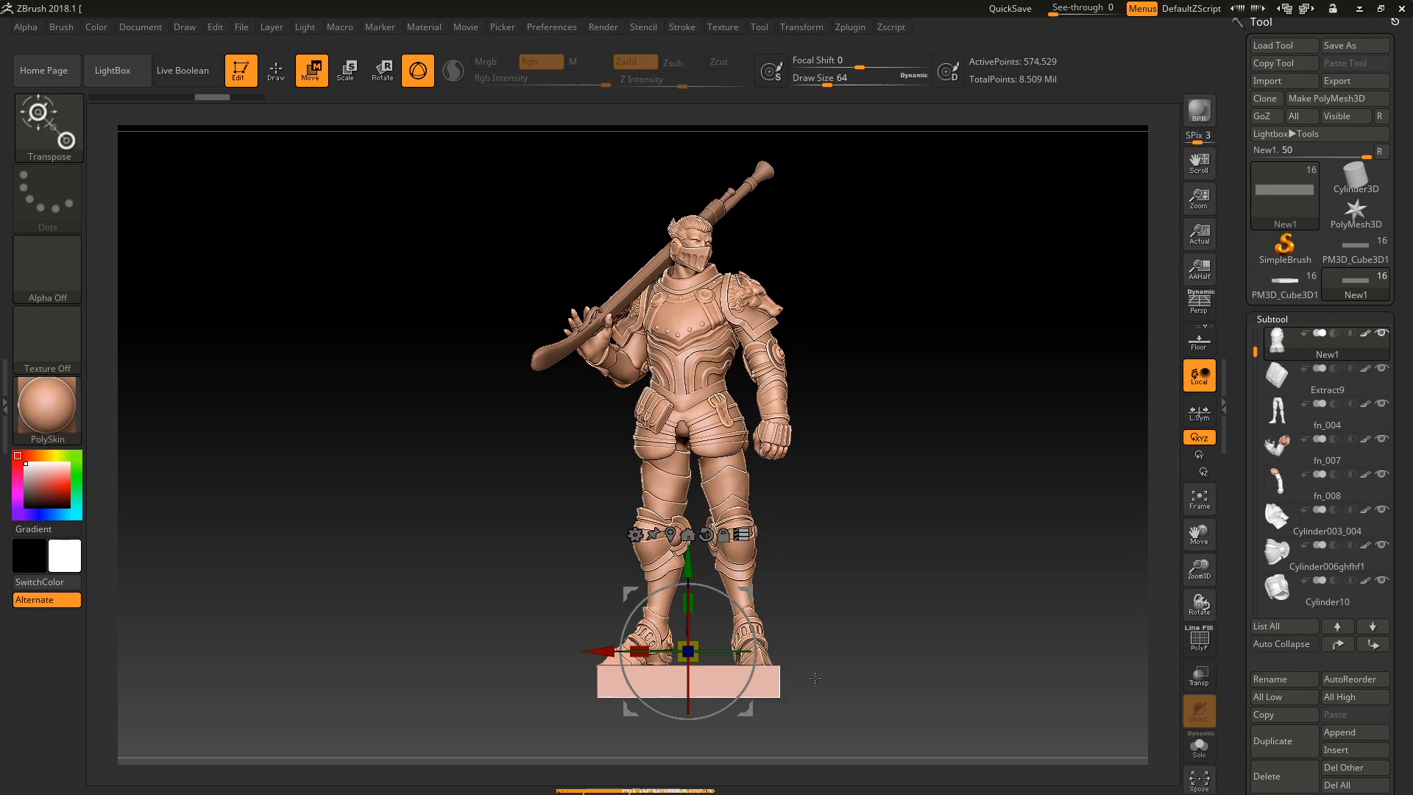
left_click_drag(858, 643, 859, 662, "alt")
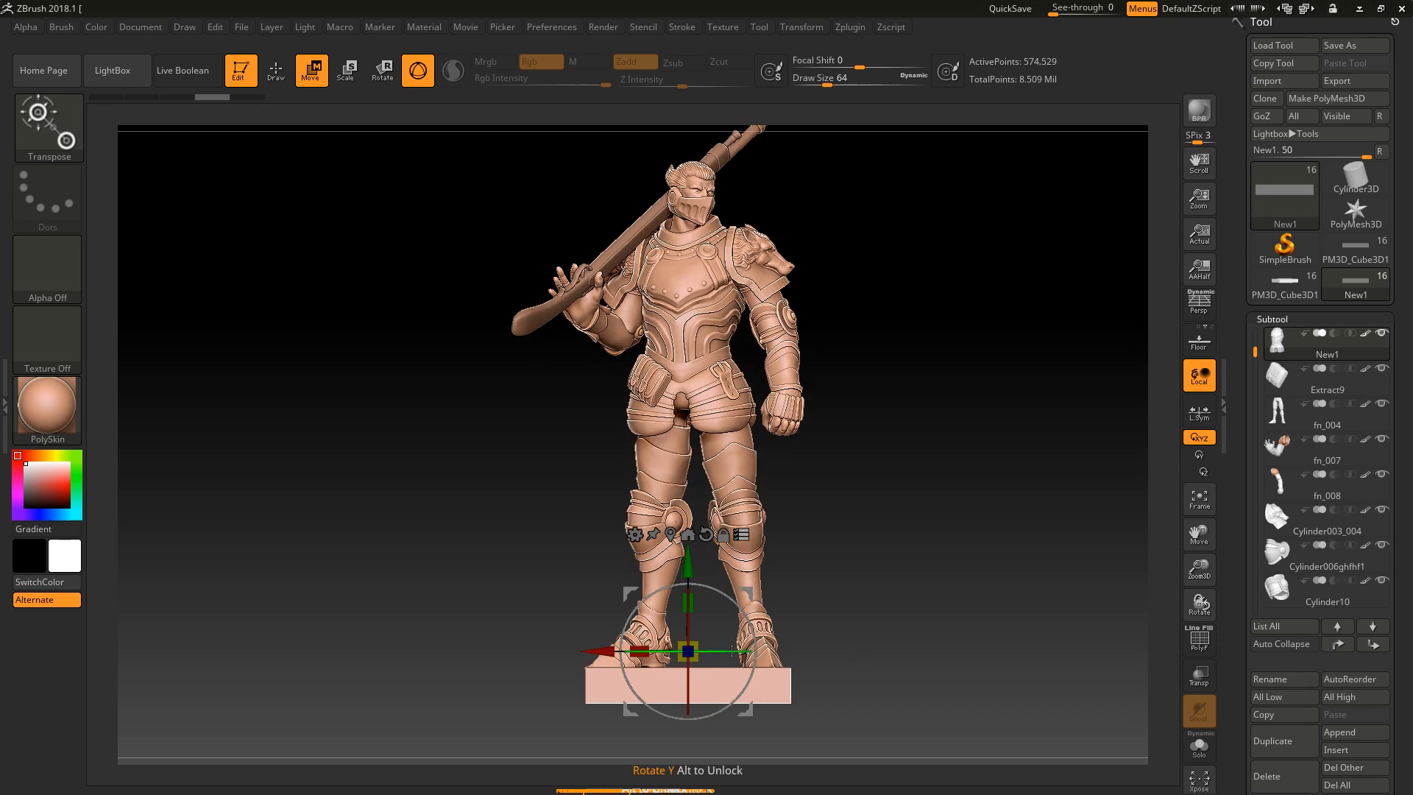
left_click_drag(732, 648, 702, 670)
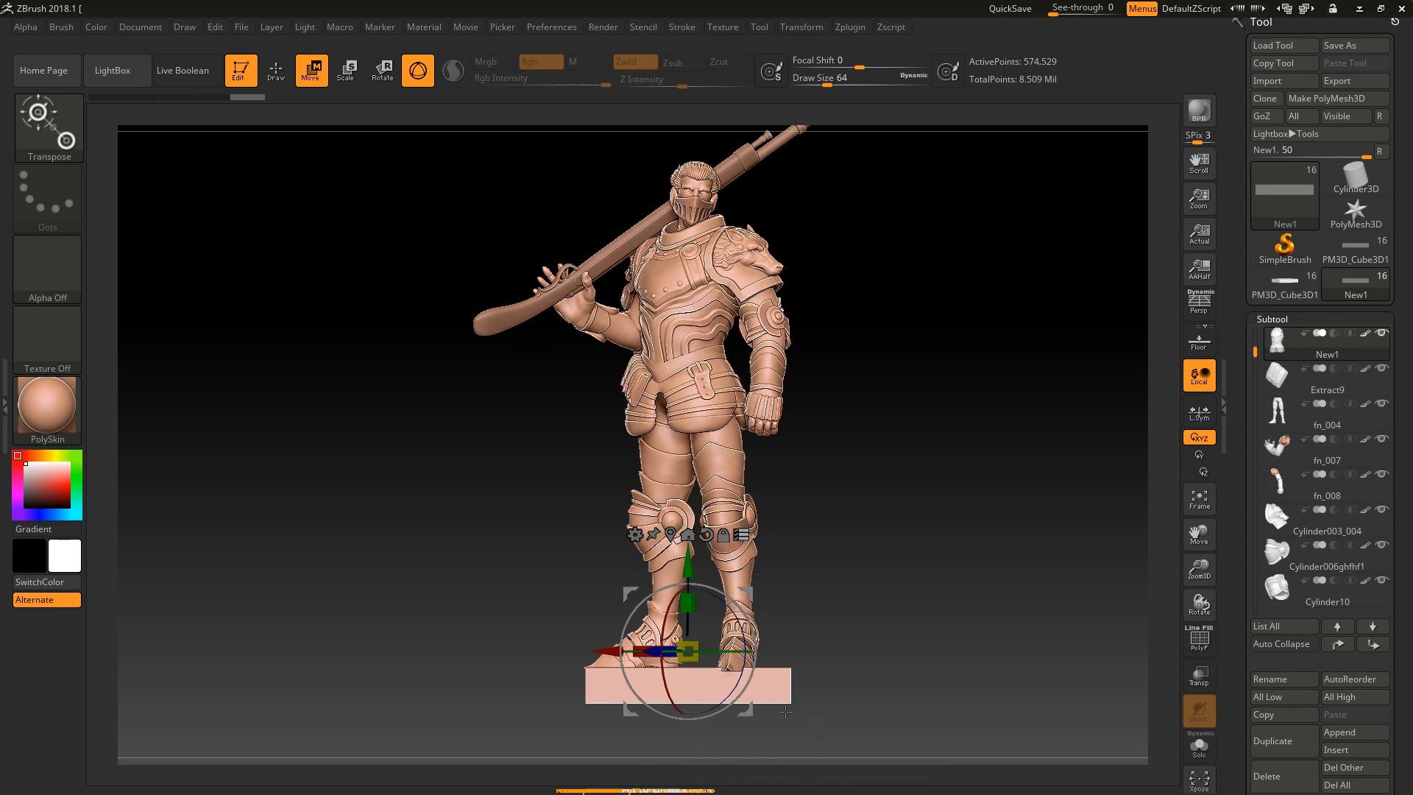
left_click_drag(910, 587, 884, 656)
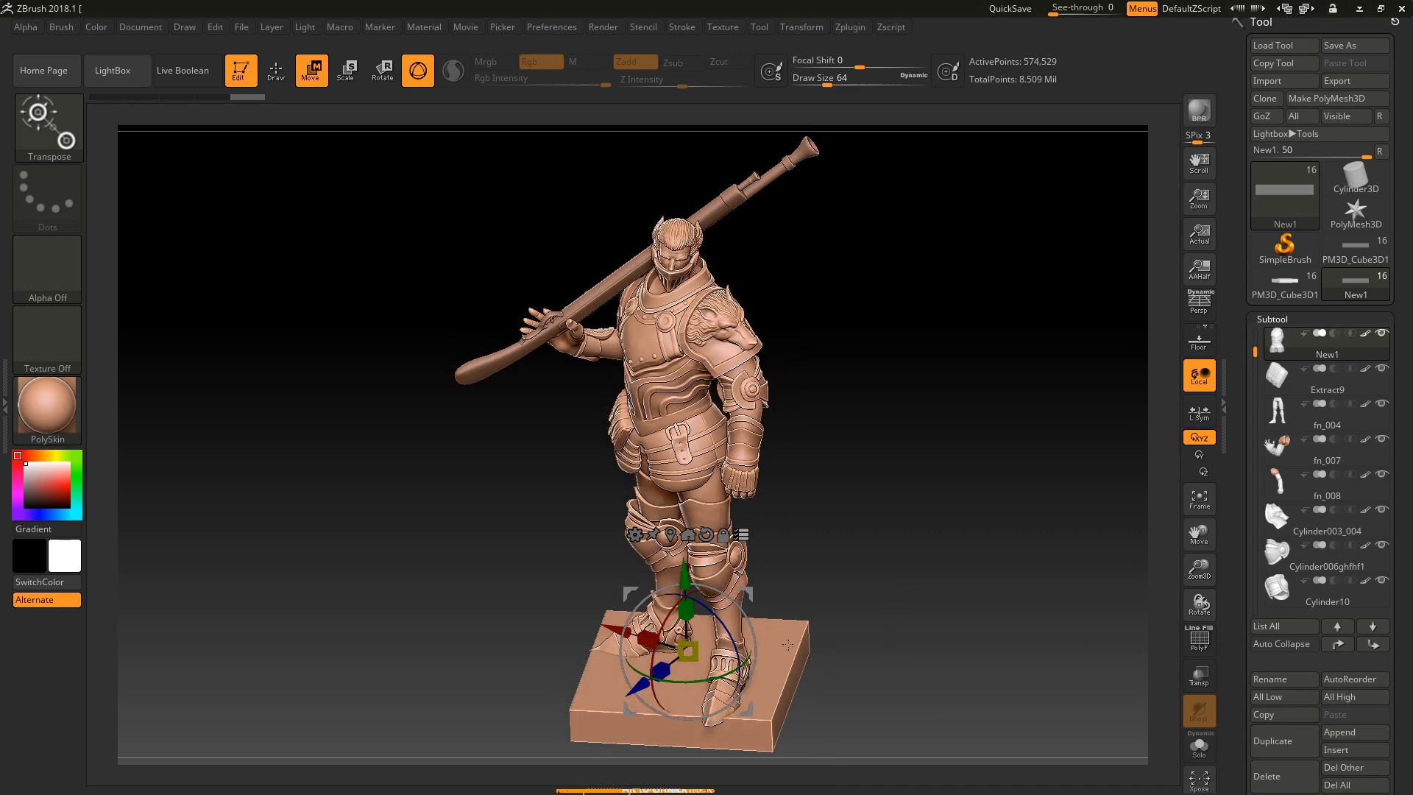
mouse_move(850, 643)
left_mouse_down()
mouse_move(912, 650)
mouse_move(855, 642)
mouse_move(861, 654)
left_mouse_up()
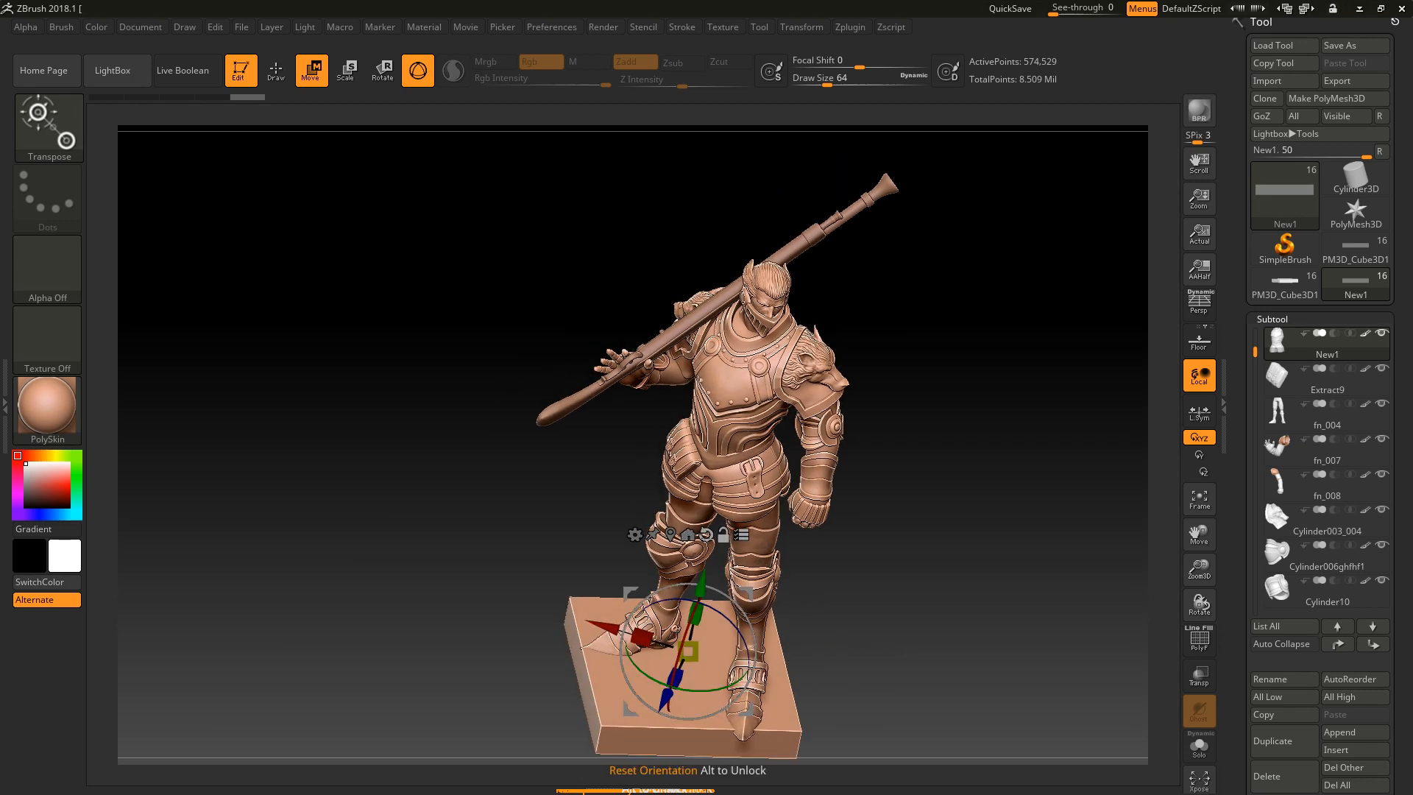
Reset the gizmo's orientation and shift the knight slightly along the Z and X axes to recentre it on the base.
left_click(706, 534)
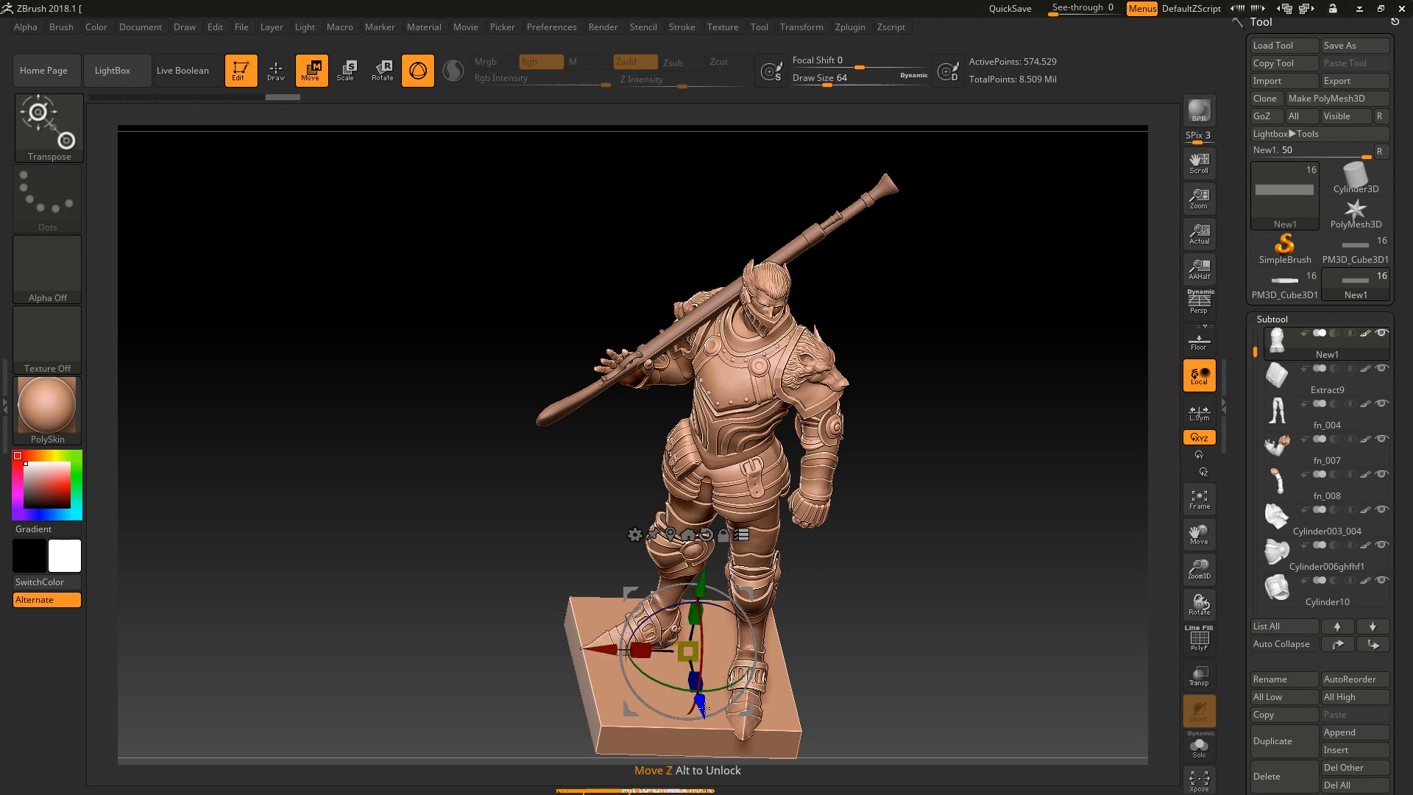
left_click_drag(701, 707, 710, 684)
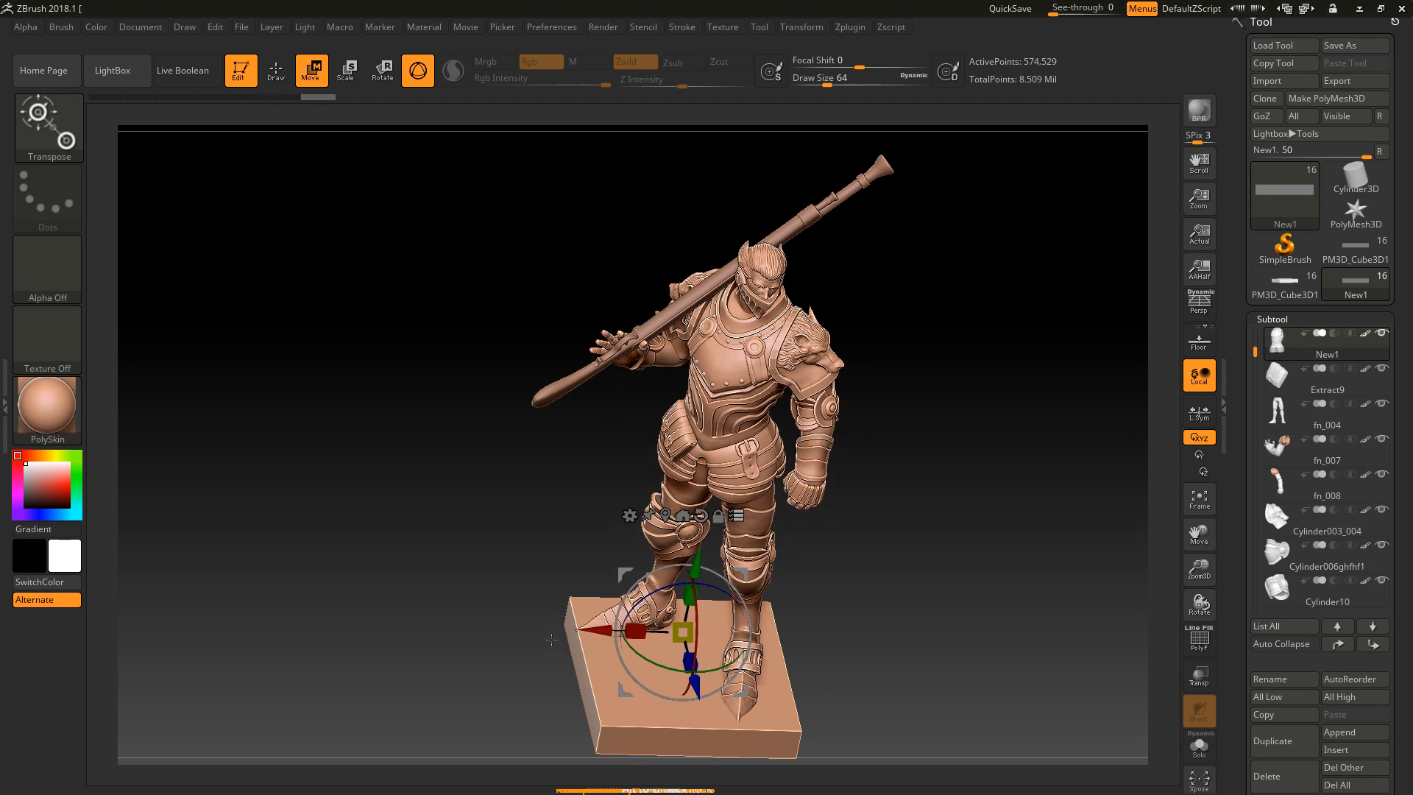
left_click_drag(591, 630, 601, 630)
Compare the front view with perspective distortion on and off, leave it enabled, and inspect the raised hand and rifle stock up close.
left_click_drag(889, 668, 953, 681)
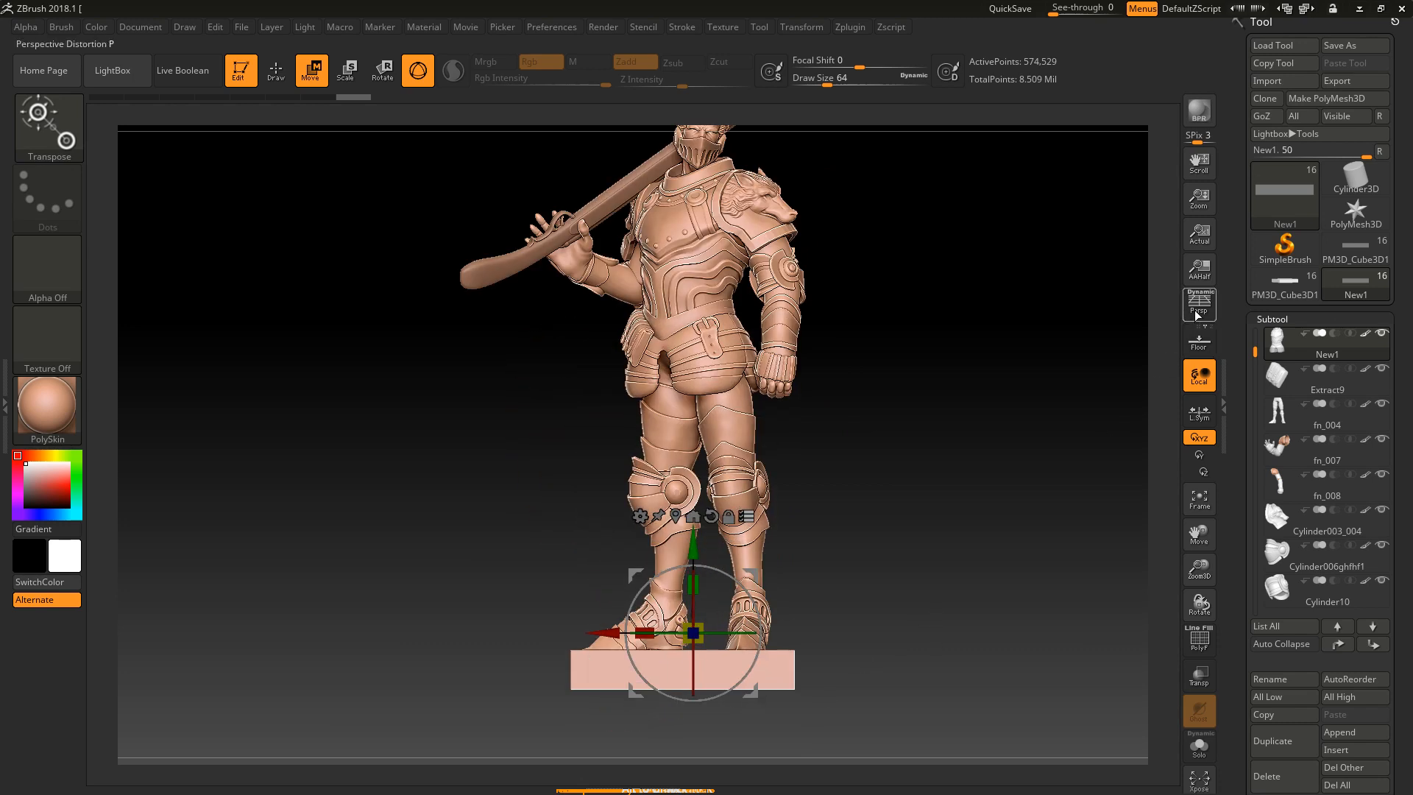
left_click(1199, 311)
left_click_drag(1006, 450, 947, 463)
left_click(1198, 311)
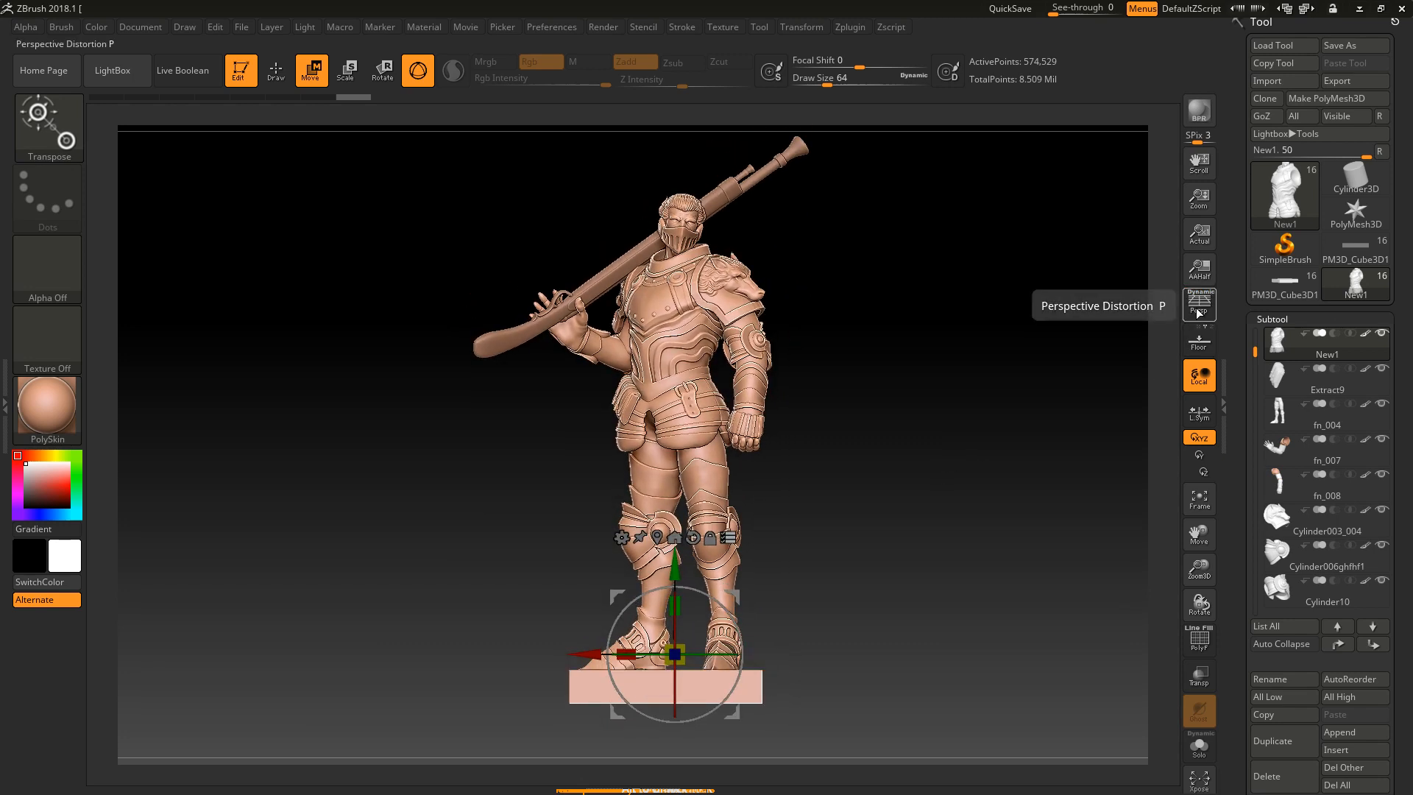
left_click(1198, 310)
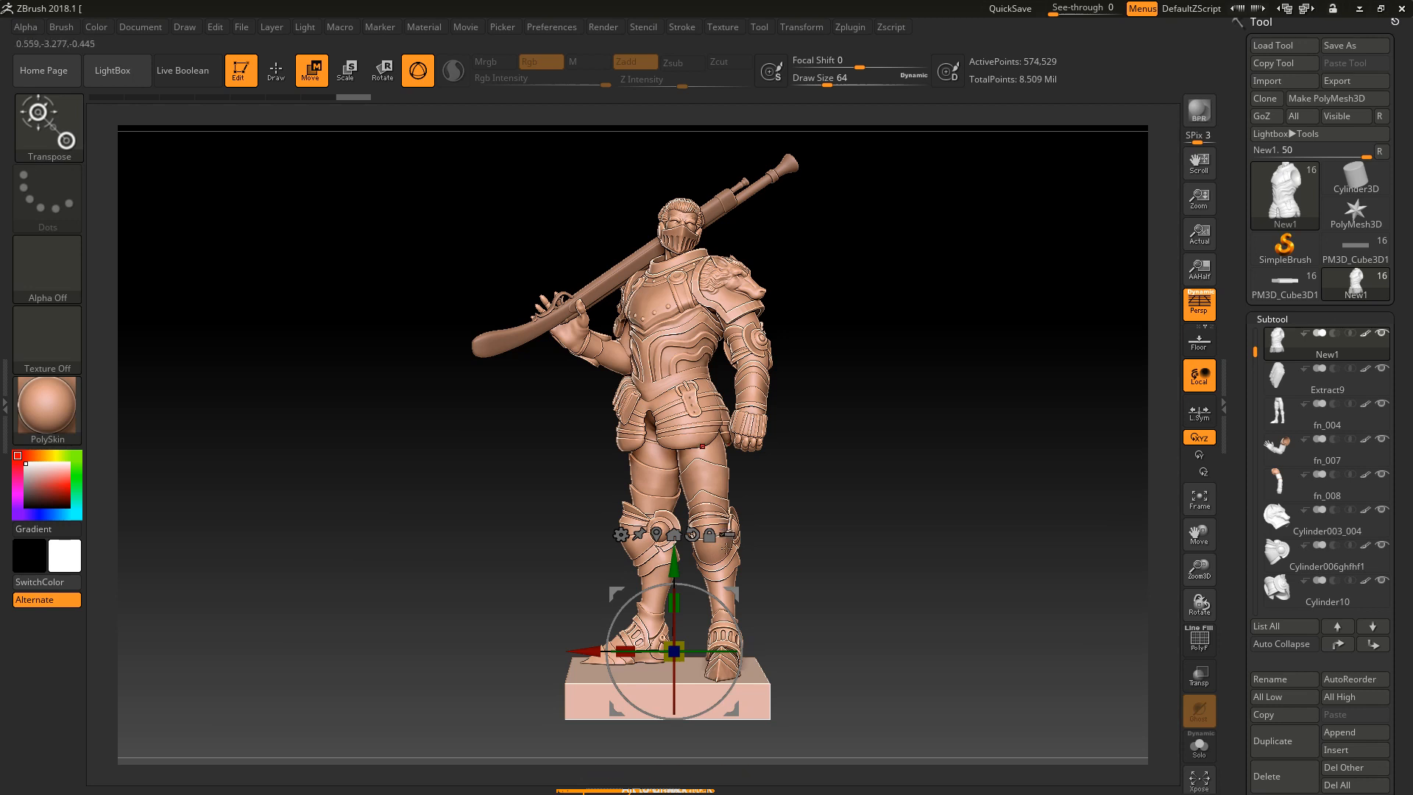
left_click_drag(507, 379, 502, 566, "alt")
left_click_drag(457, 358, 679, 612, "alt")
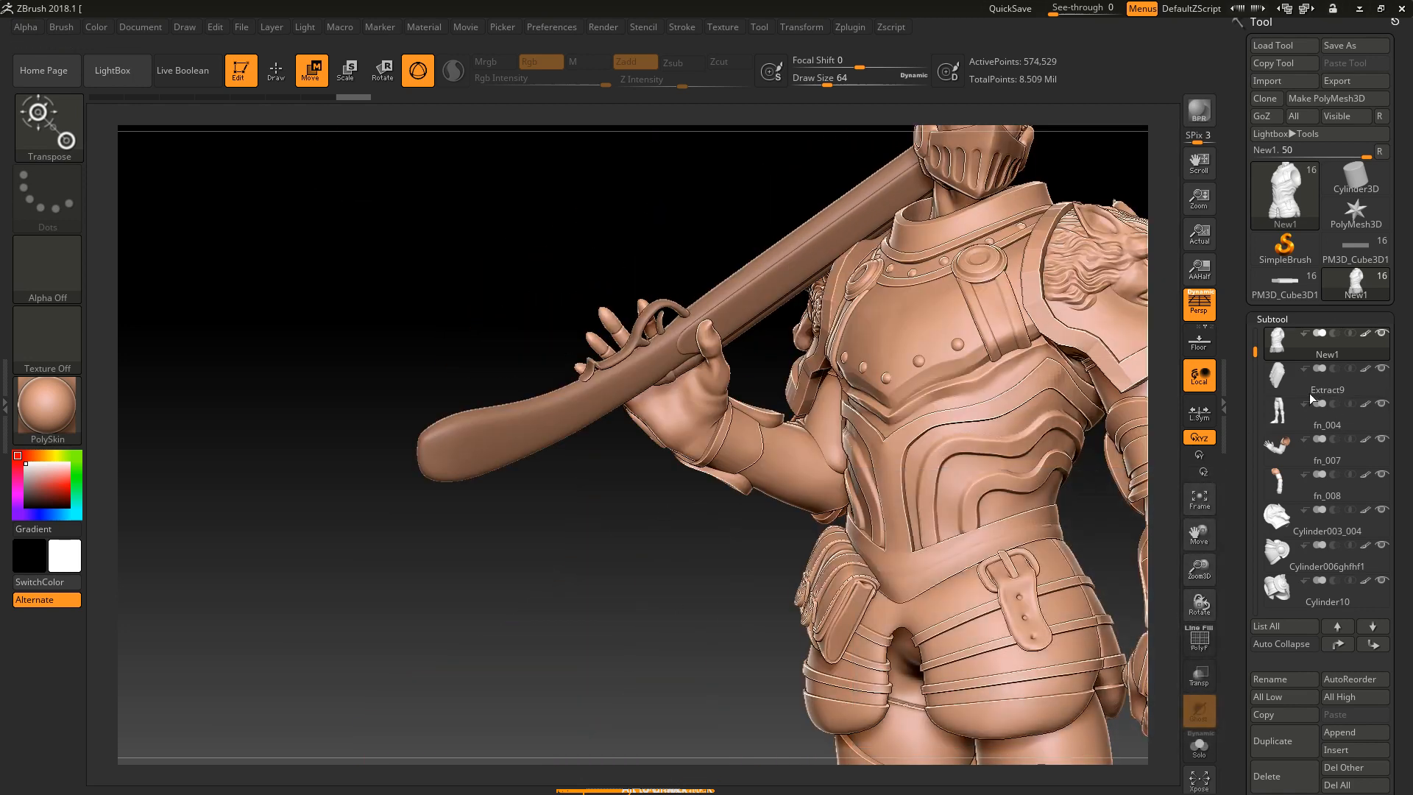
Check the torso's polygroups in the PolyFrame display and isolate the raised arm subtool fn_007 in Solo mode.
key("shift+f")
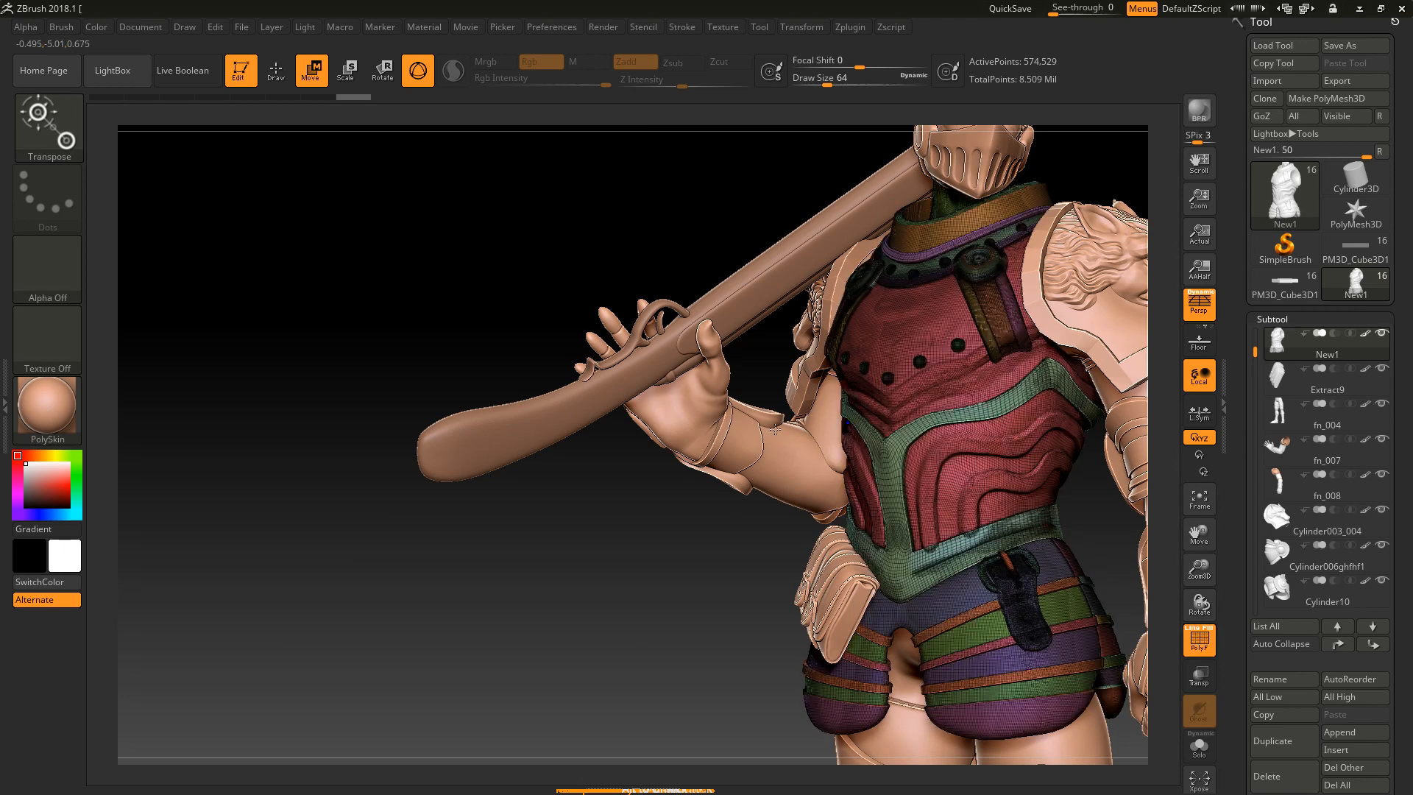
key("shift+f")
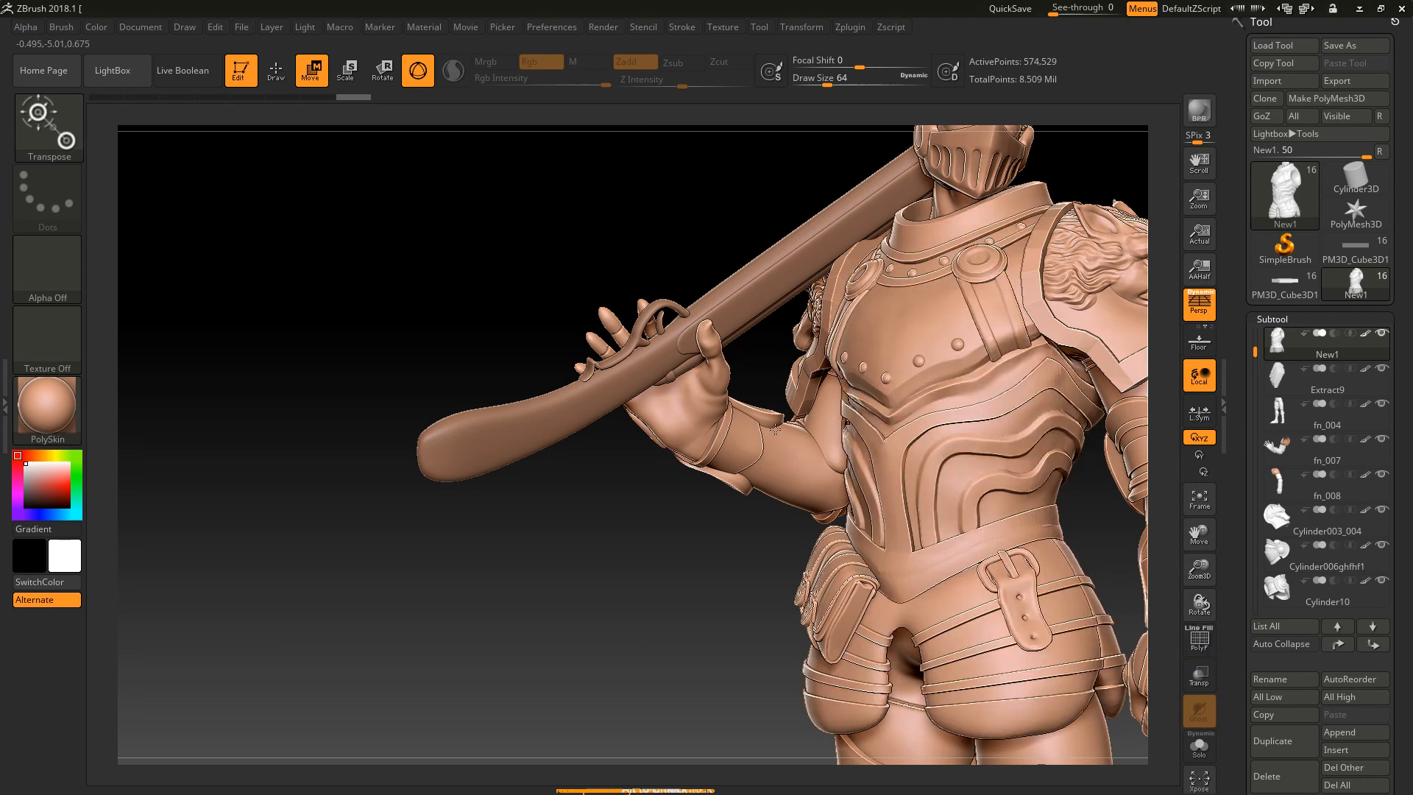
left_click(779, 457, "alt")
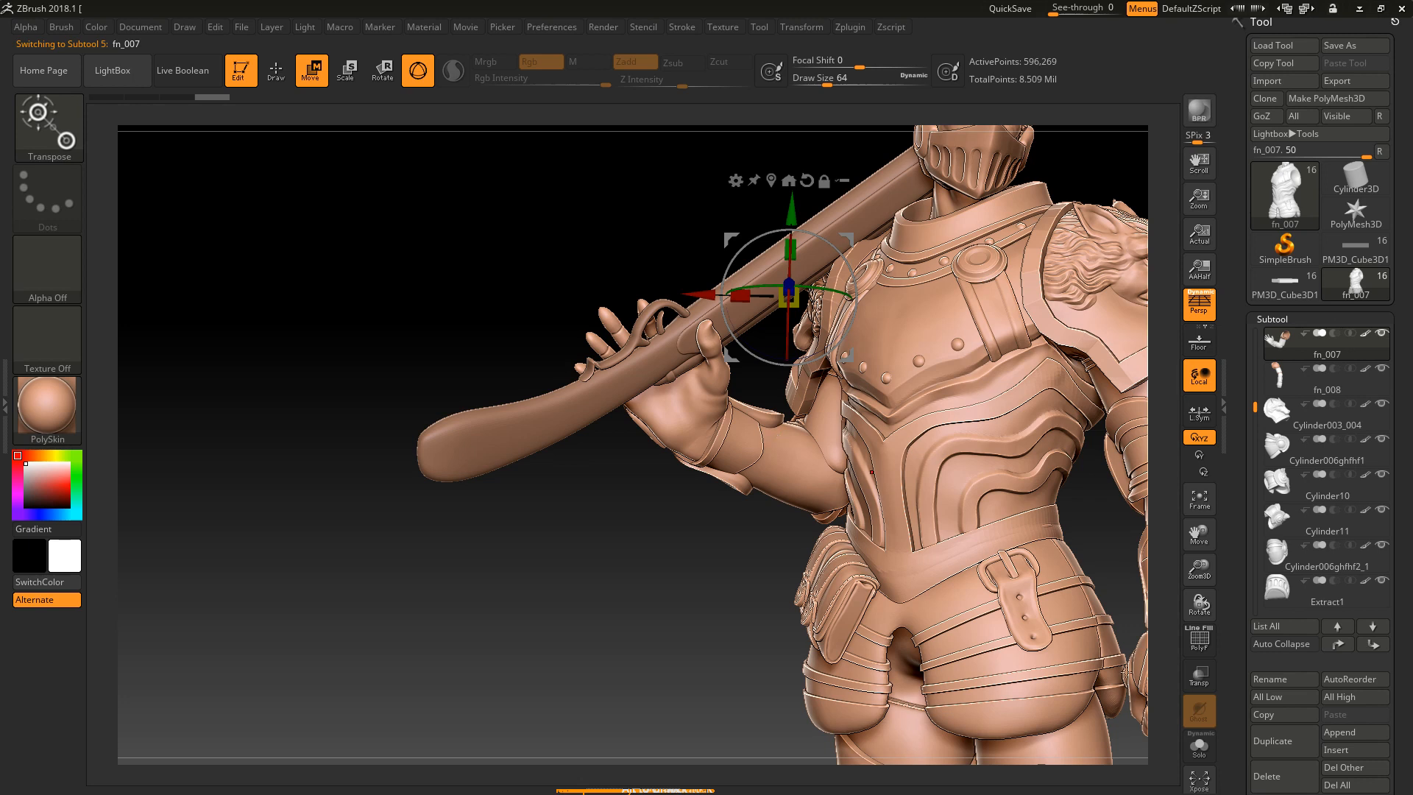
left_click(1197, 747)
left_click_drag(955, 568, 997, 623, "alt")
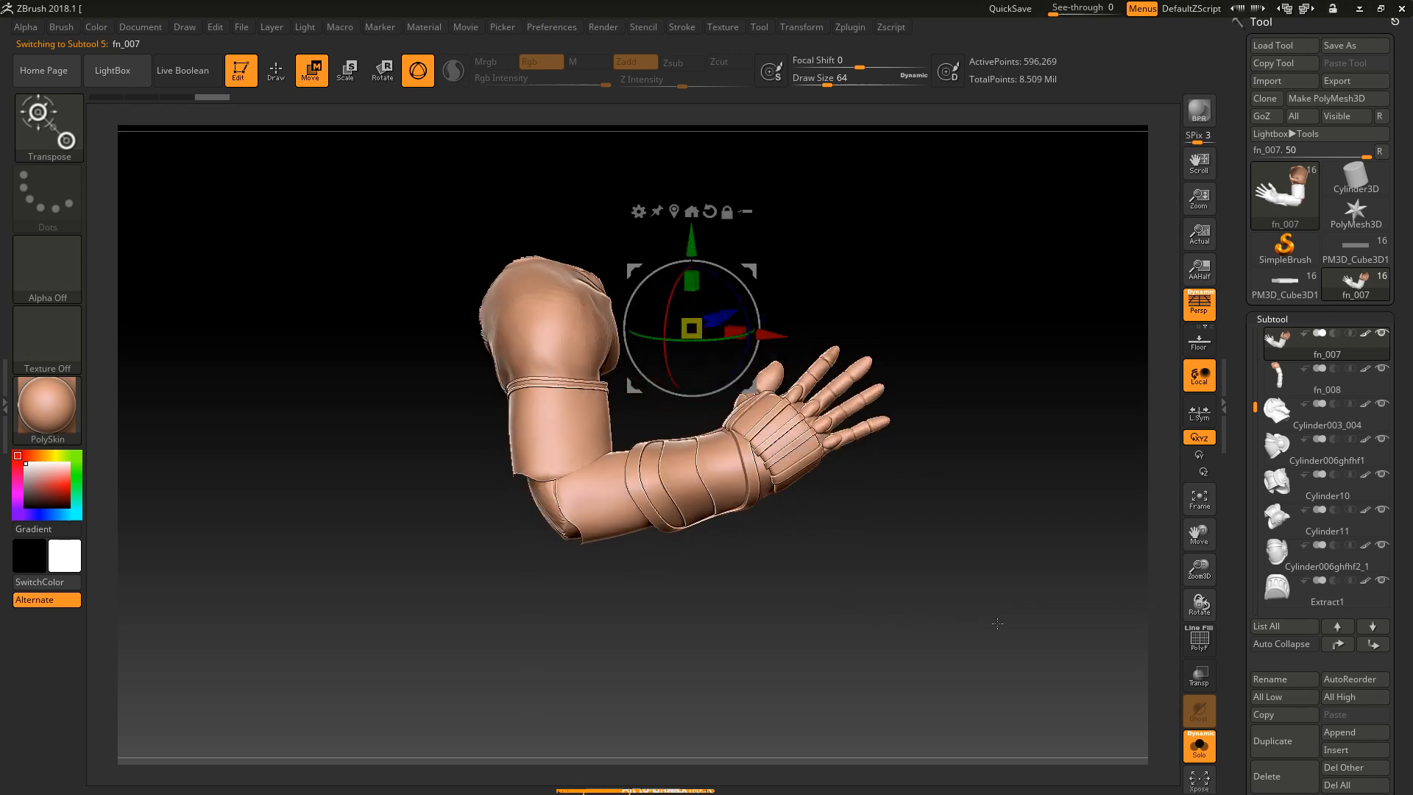
Try hiding polygroups of the isolated arm to look inside it, and restore all of its parts.
left_click_drag(836, 587, 736, 482, "alt")
mouse_move(874, 636)
left_mouse_down()
mouse_move(880, 697)
mouse_move(856, 638)
left_mouse_up()
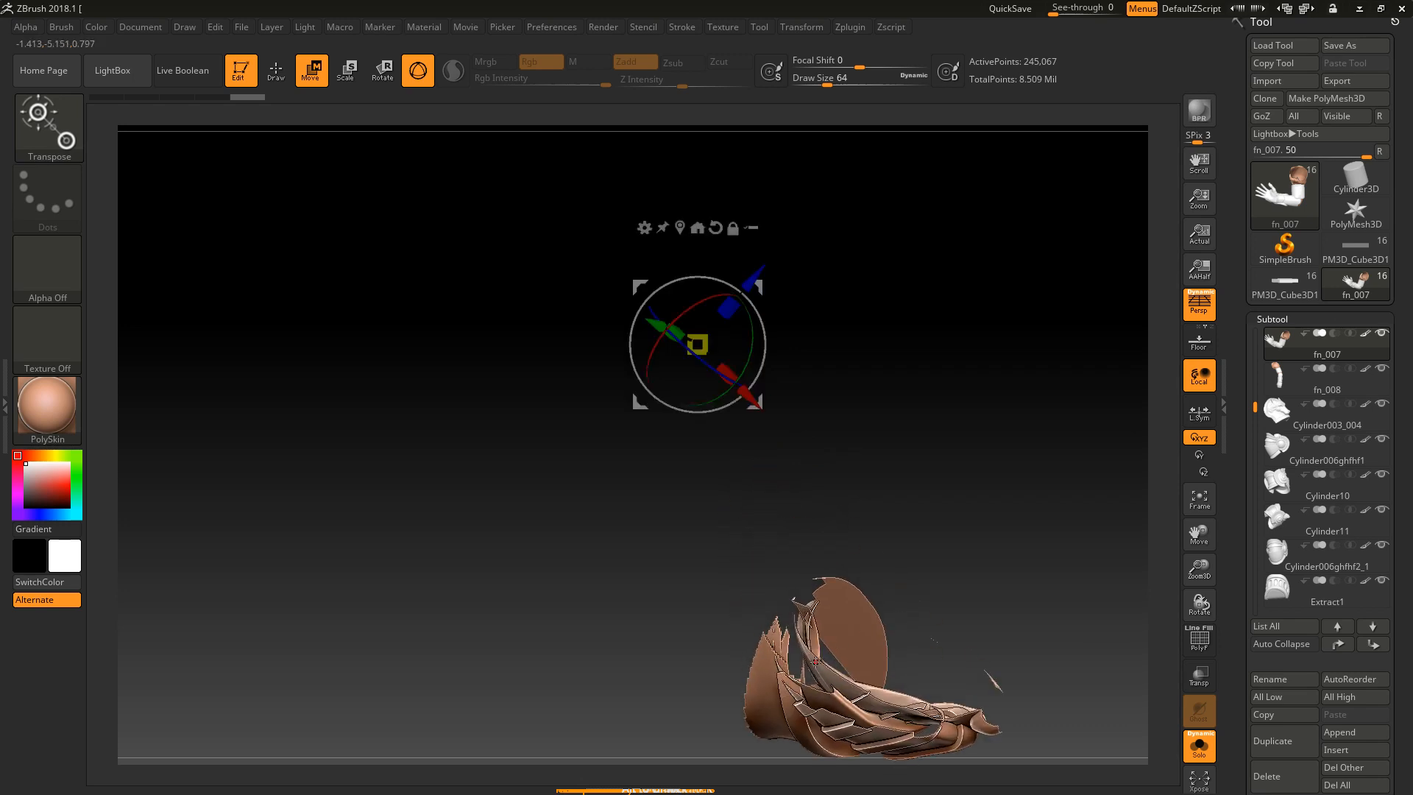
left_click_drag(924, 524, 884, 310, "alt")
left_click(875, 388, "ctrl+shift")
left_click_drag(526, 599, 588, 655)
left_click_drag(616, 450, 729, 564, "ctrl+shift")
left_click(875, 486, "ctrl+shift")
key("ctrl+z")
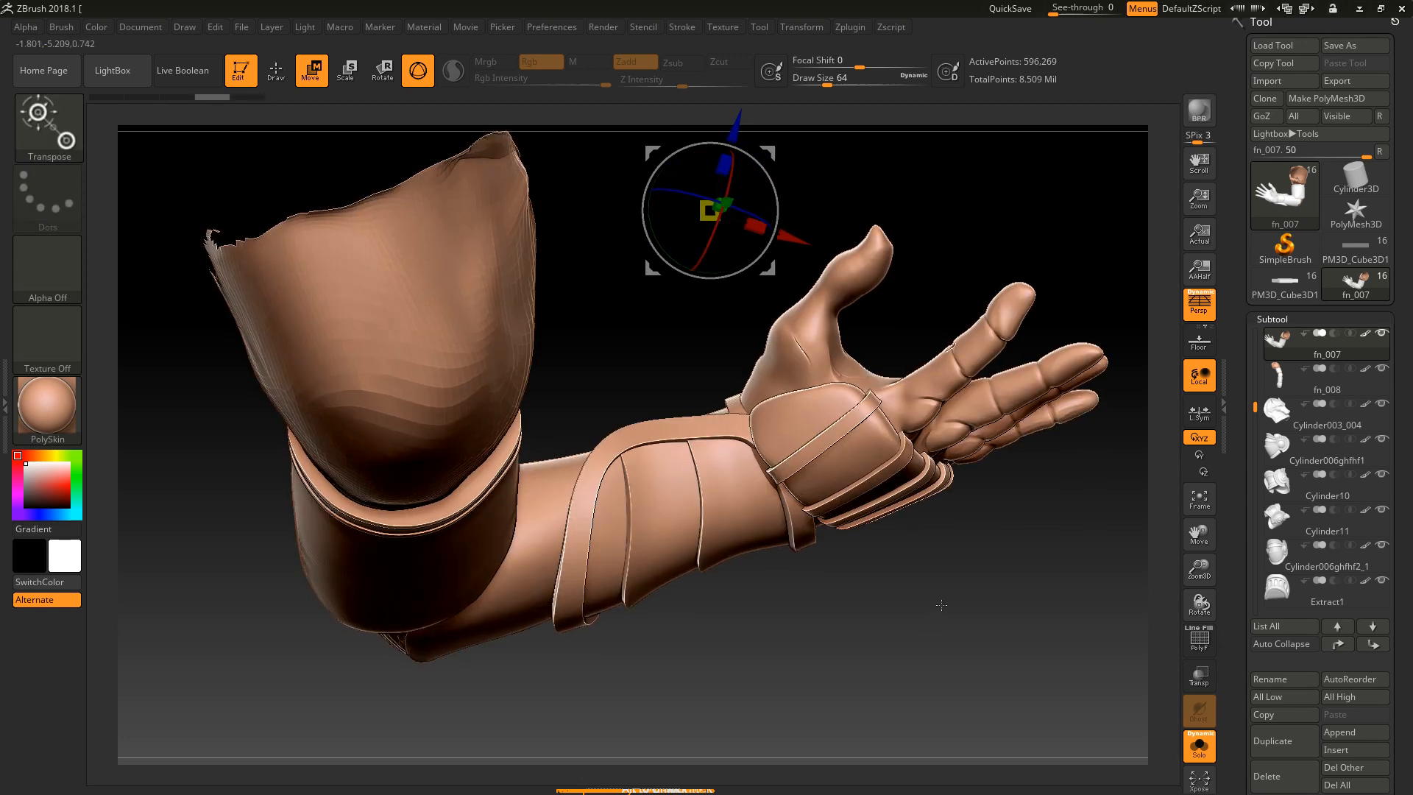
Inspect the complete arm from other angles and exit Solo mode to show the whole knight.
left_click_drag(939, 603, 990, 478)
left_click_drag(1012, 618, 1131, 723, "alt")
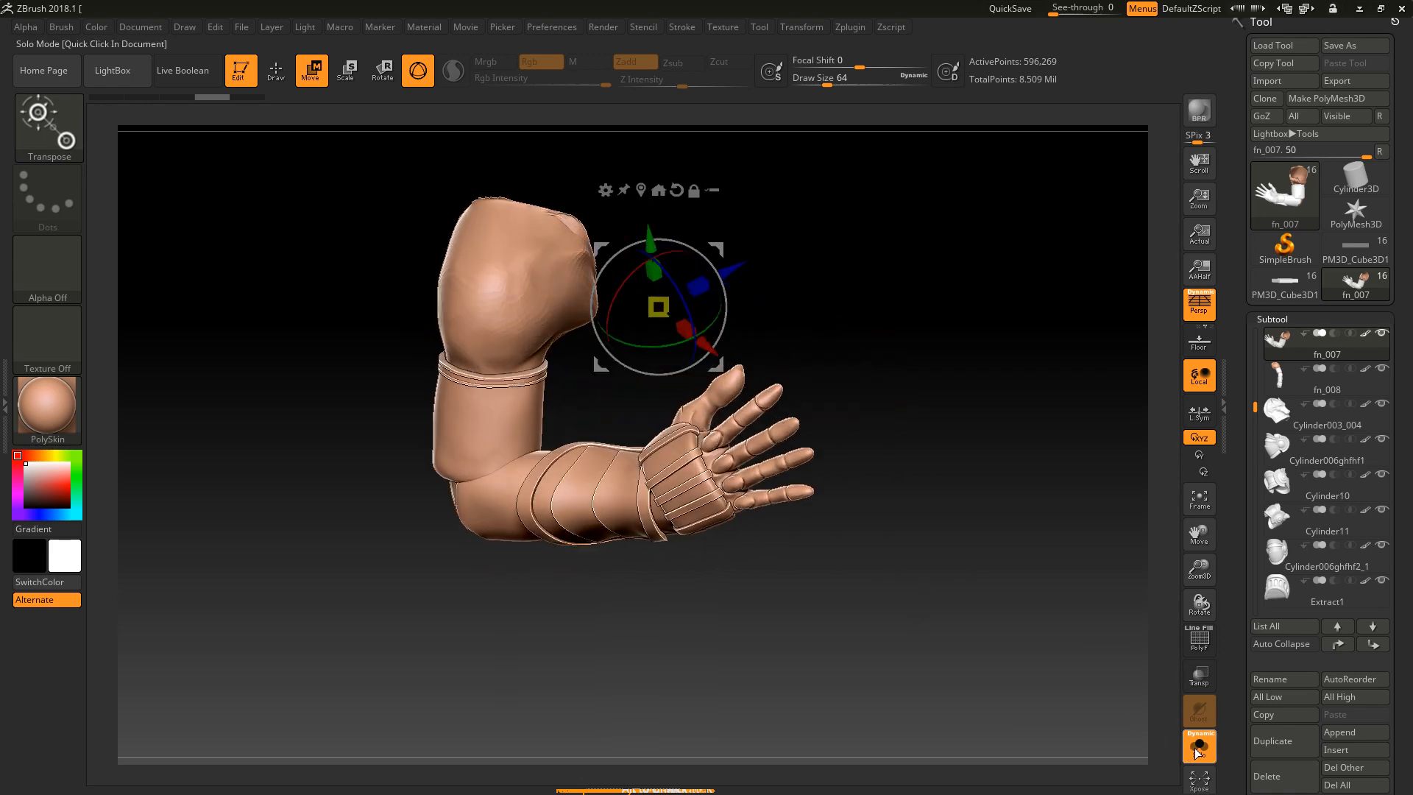
left_click(1198, 747)
mouse_move(866, 362)
left_mouse_down()
mouse_move(855, 359)
mouse_move(949, 295)
left_mouse_up()
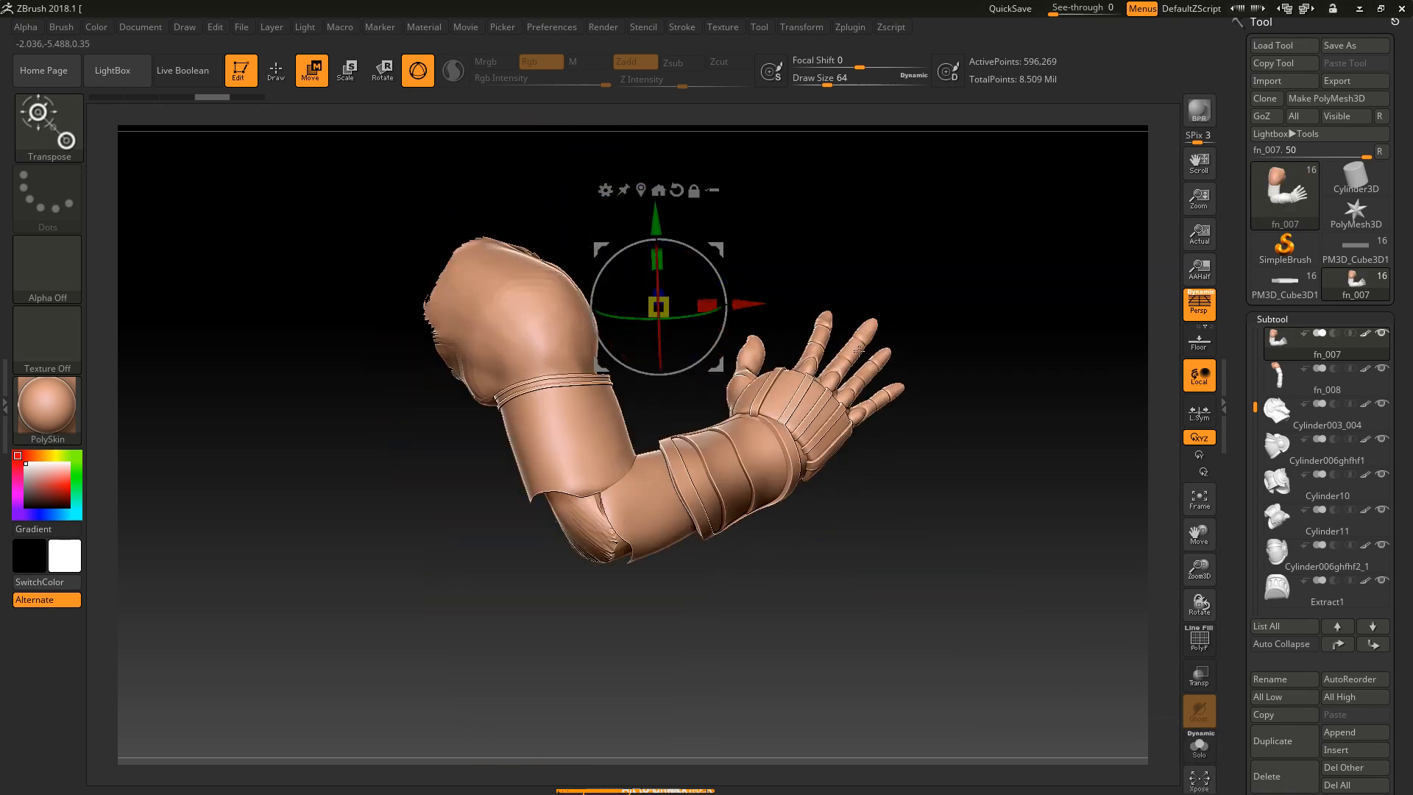
Mask the whole raised arm except its outstretched index finger by masking the finger and inverting the mask.
left_click(277, 71)
left_click_drag(964, 239, 876, 269, "alt")
left_click_drag(988, 261, 978, 282)
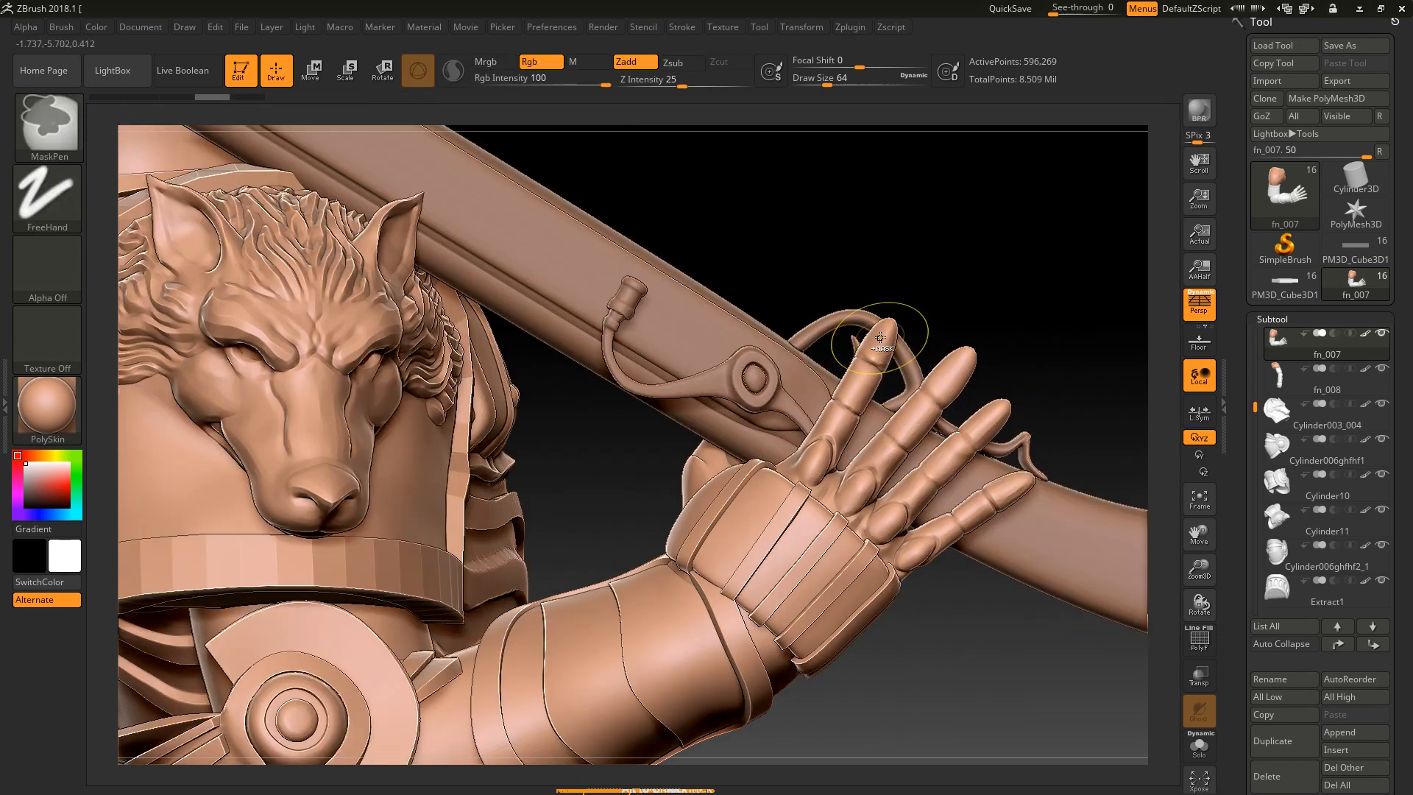
mouse_move(887, 334)
left_mouse_down("ctrl")
mouse_move(837, 415)
mouse_move(847, 393)
left_mouse_up("ctrl")
left_click(952, 223, "ctrl")
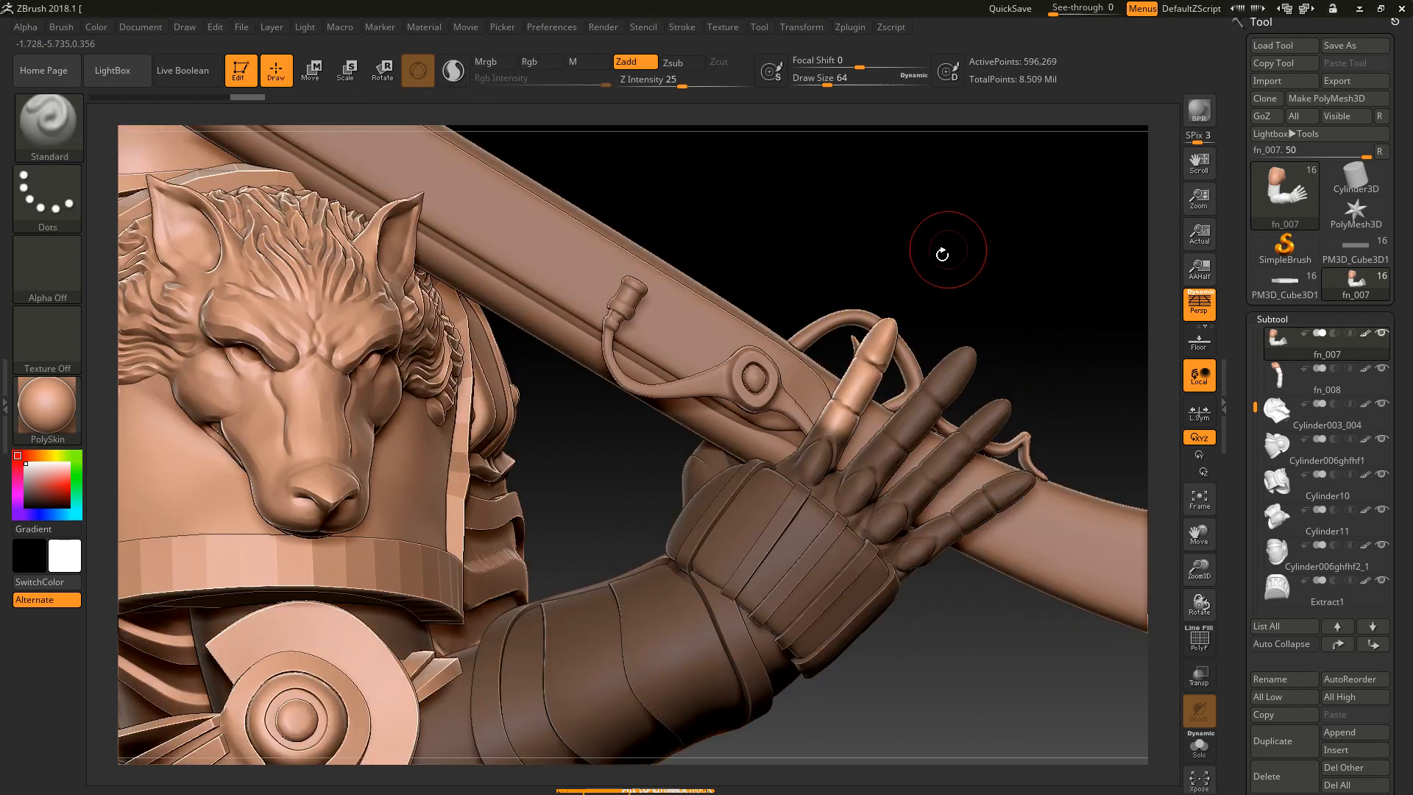
Place the gizmo at the base of the unmasked finger, reset its orientation, and align its axes with the finger.
left_click(386, 82)
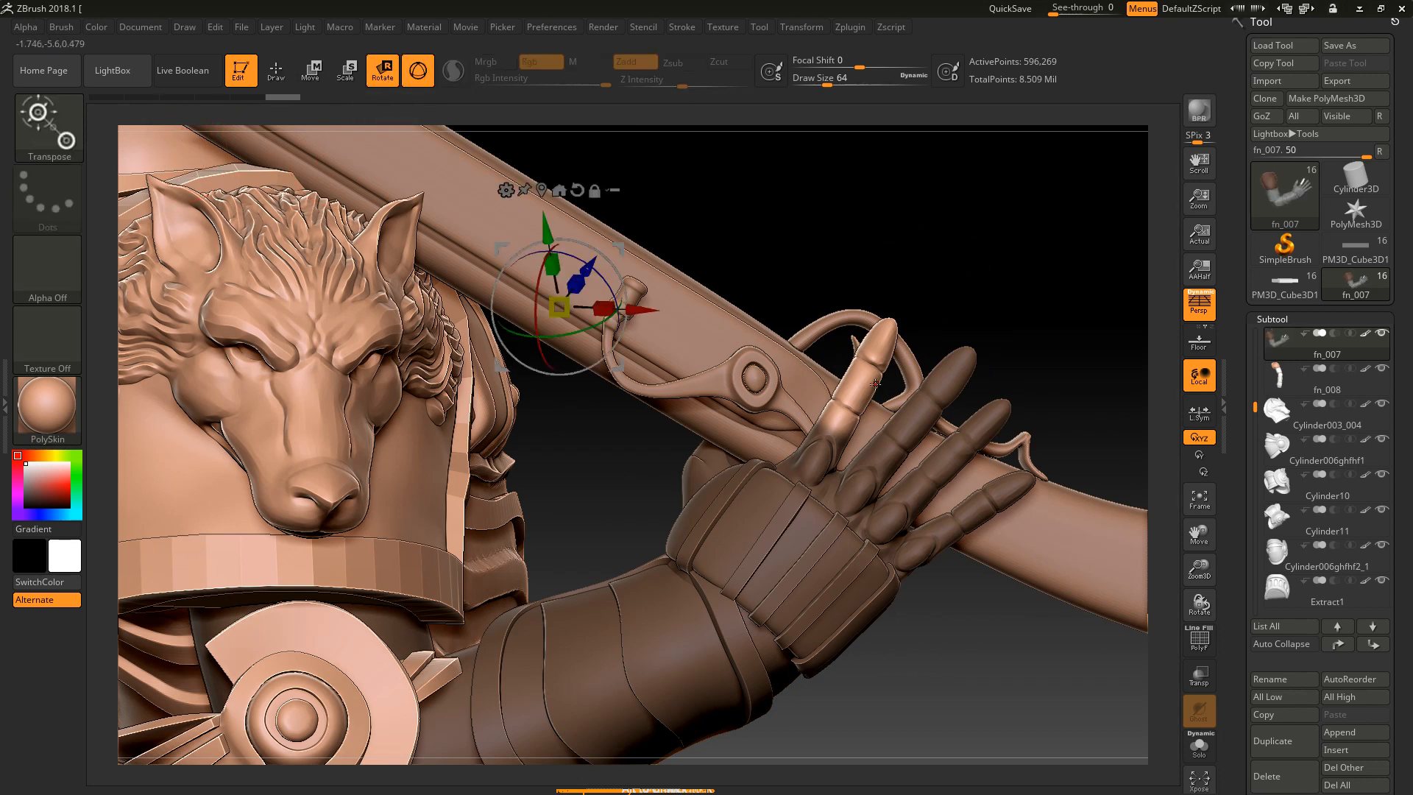
left_click(842, 416)
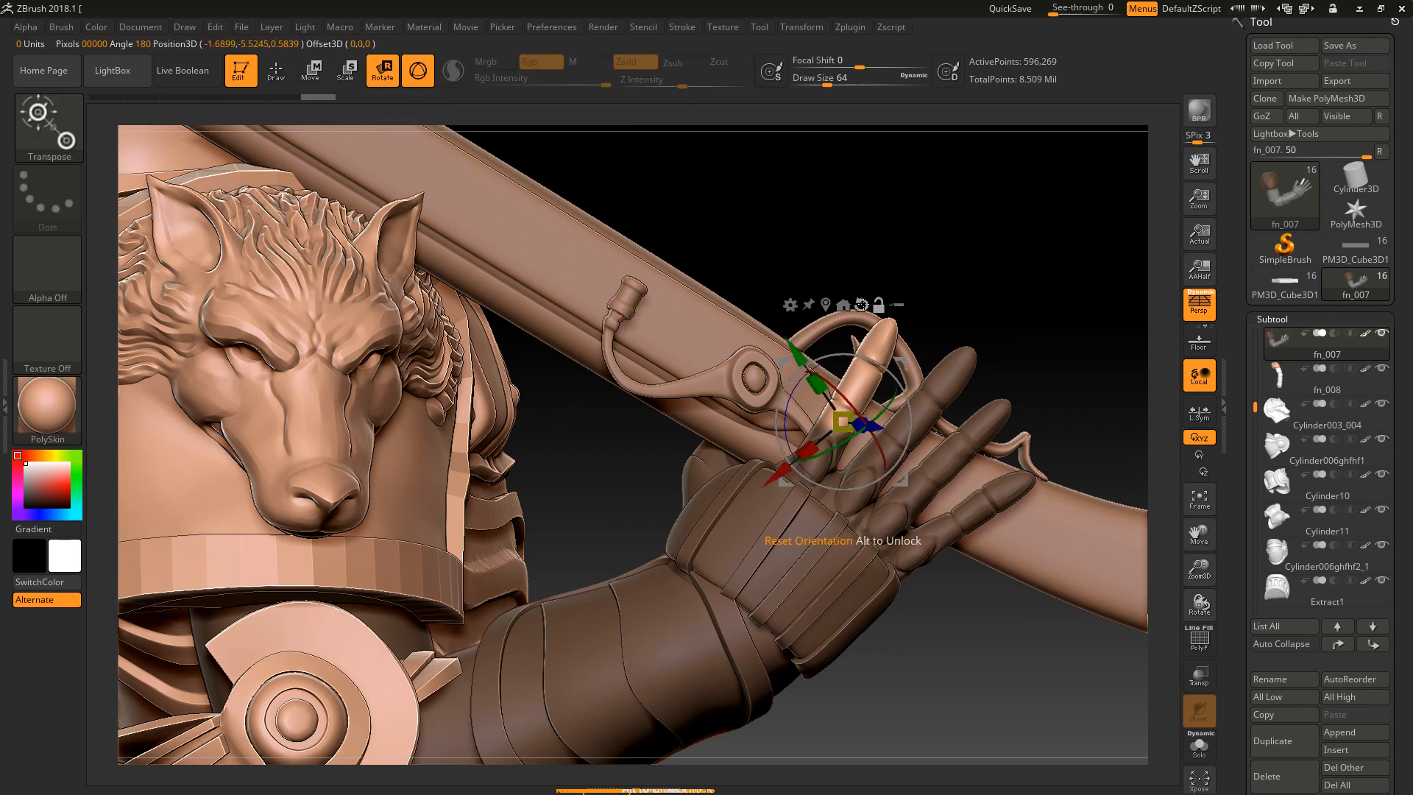
left_click(860, 305)
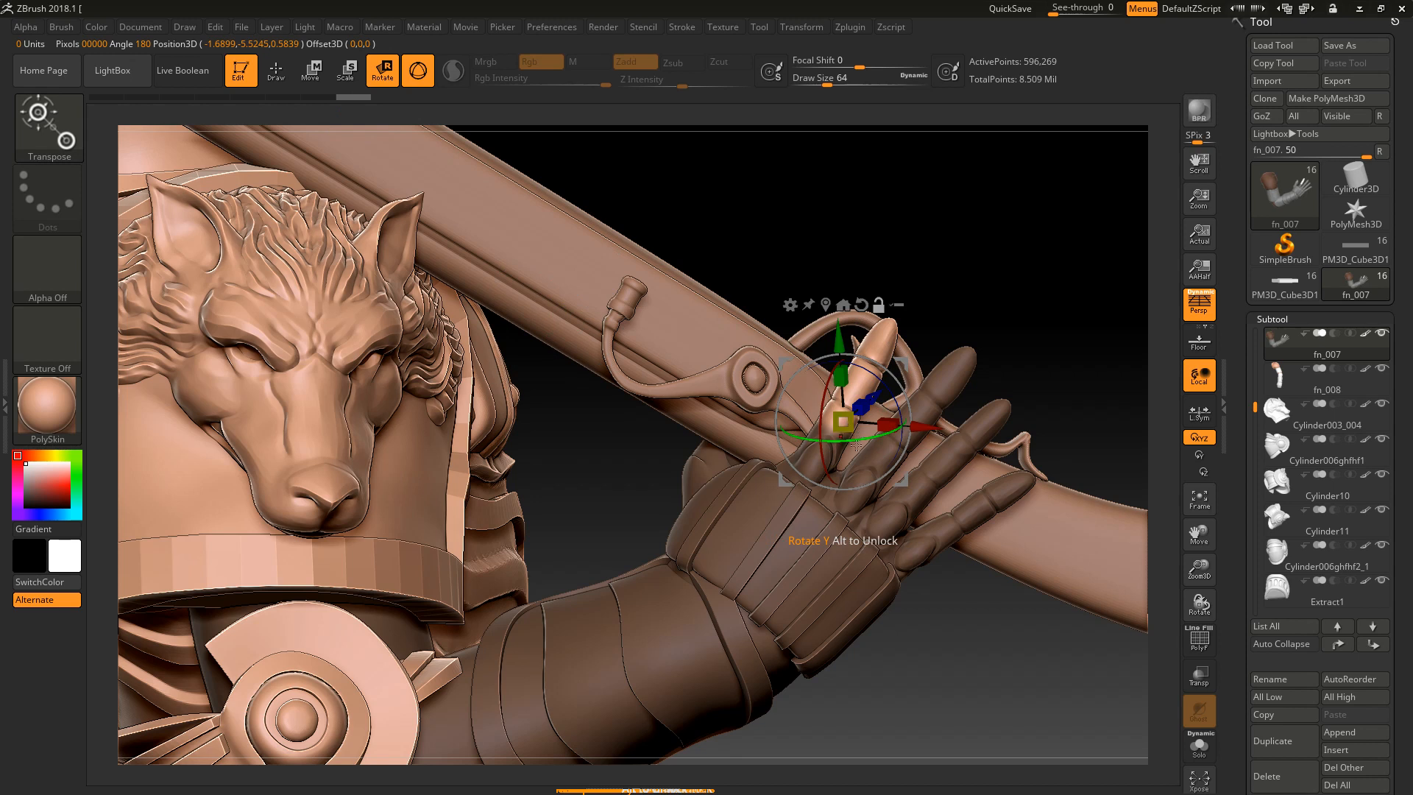
left_click_drag(862, 432, 881, 400)
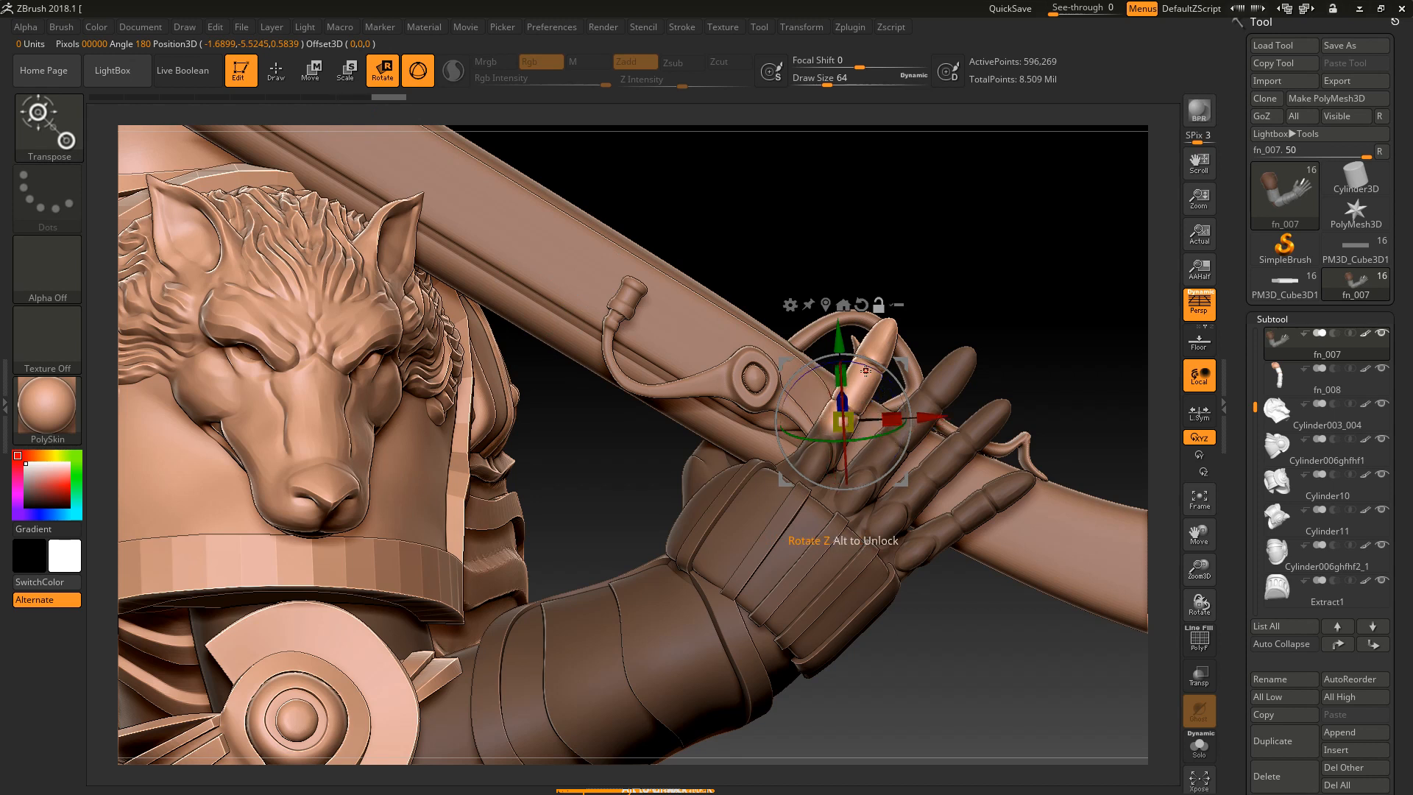
left_click_drag(804, 366, 869, 367)
key("ctrl+z")
left_click_drag(1023, 293, 991, 297)
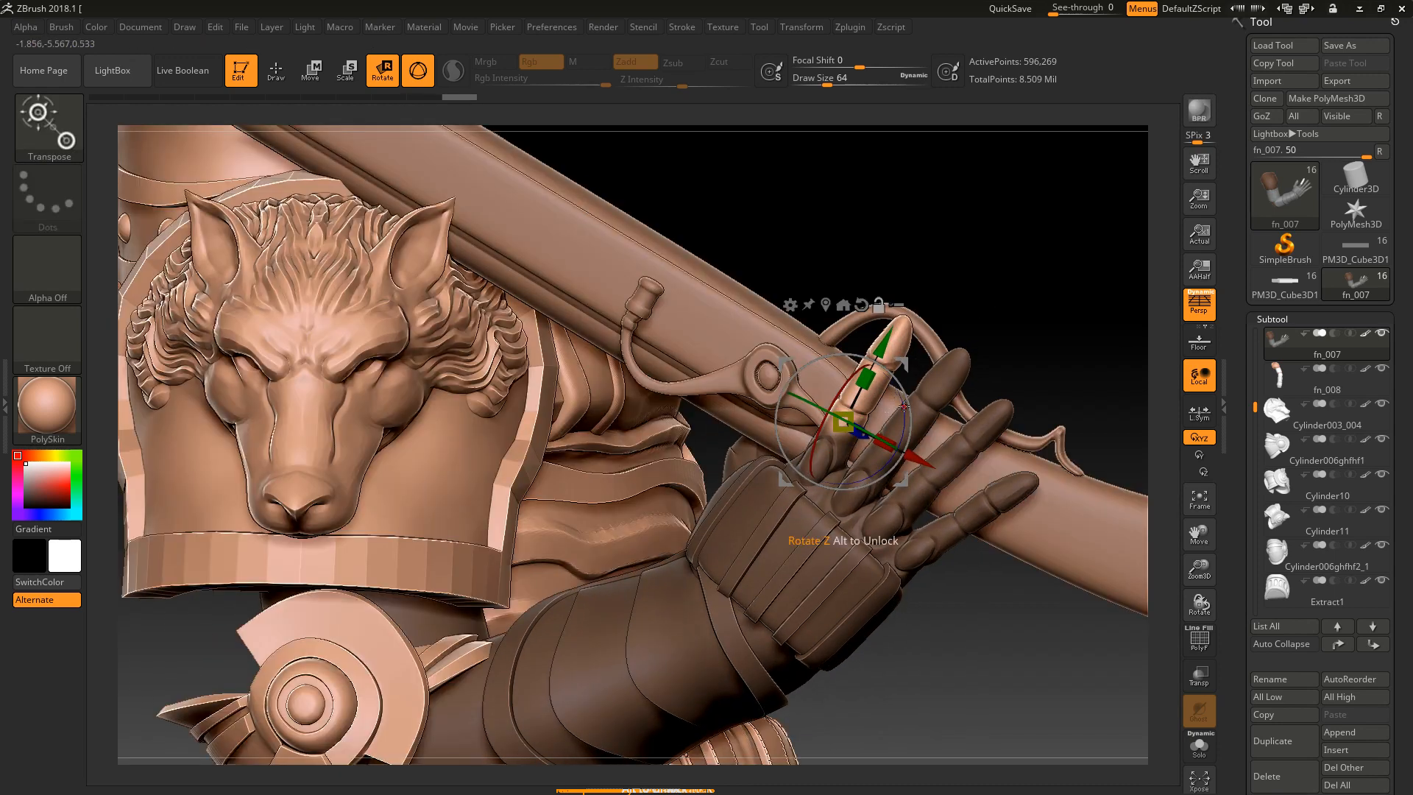
left_click_drag(859, 373, 864, 367)
left_click_drag(987, 259, 987, 265)
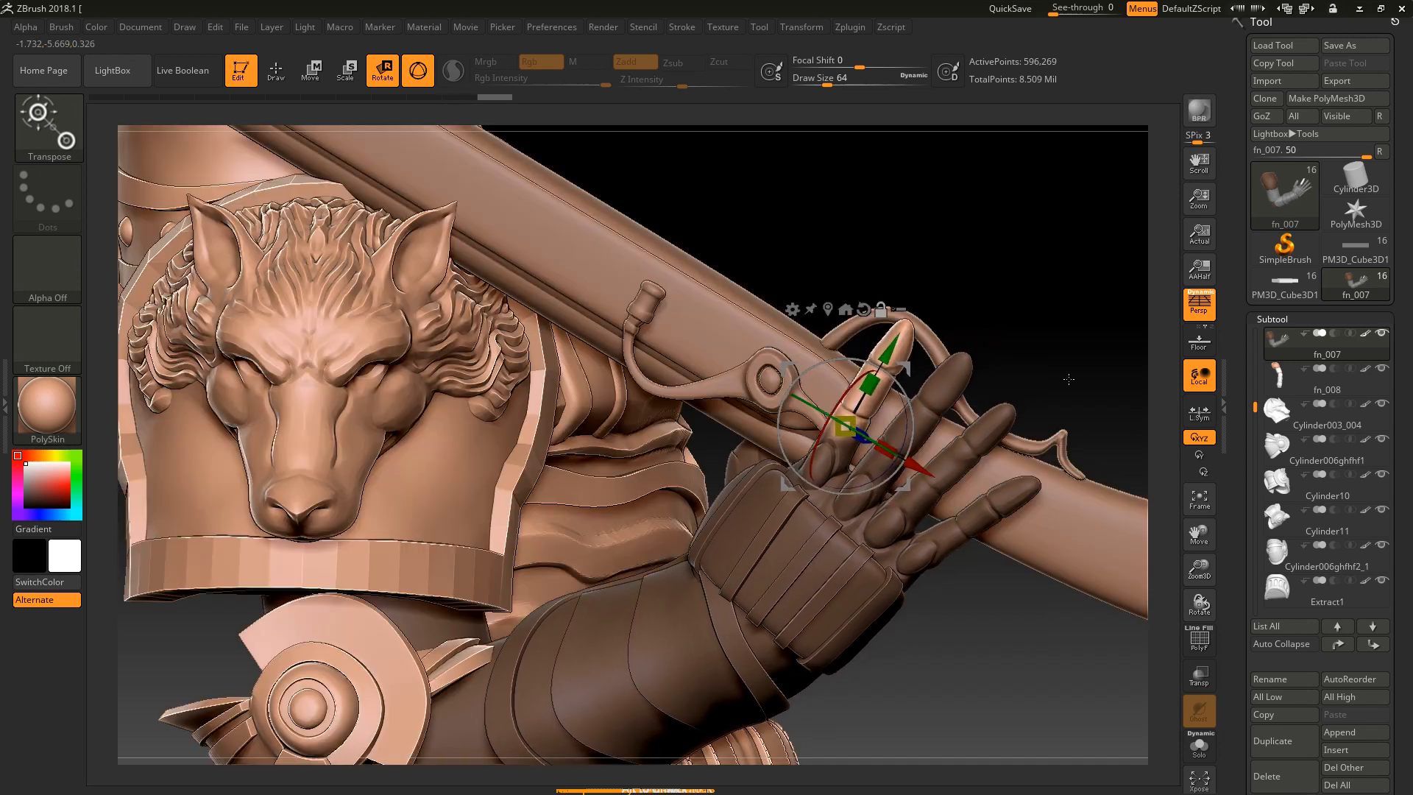
Rotate the unmasked finger about 18 degrees around the gizmo's X axis.
mouse_move(1036, 320)
left_mouse_down()
mouse_move(1063, 309)
mouse_move(1035, 320)
mouse_move(1057, 299)
mouse_move(1062, 231)
mouse_move(1005, 246)
mouse_move(1017, 426)
mouse_move(1052, 315)
left_mouse_up()
left_click(1200, 735)
left_click(1199, 743)
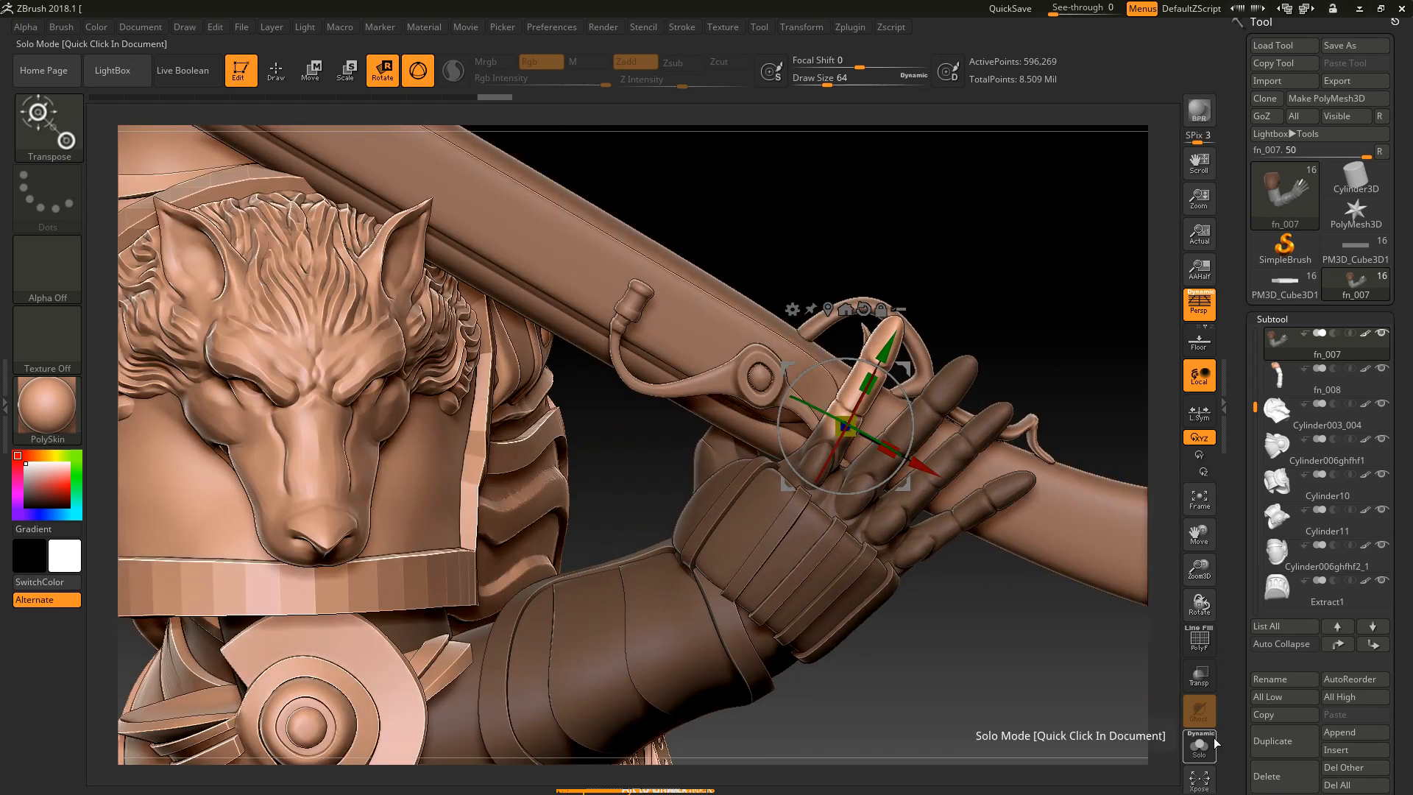
left_click(1209, 734)
left_click_drag(1079, 310, 1032, 312)
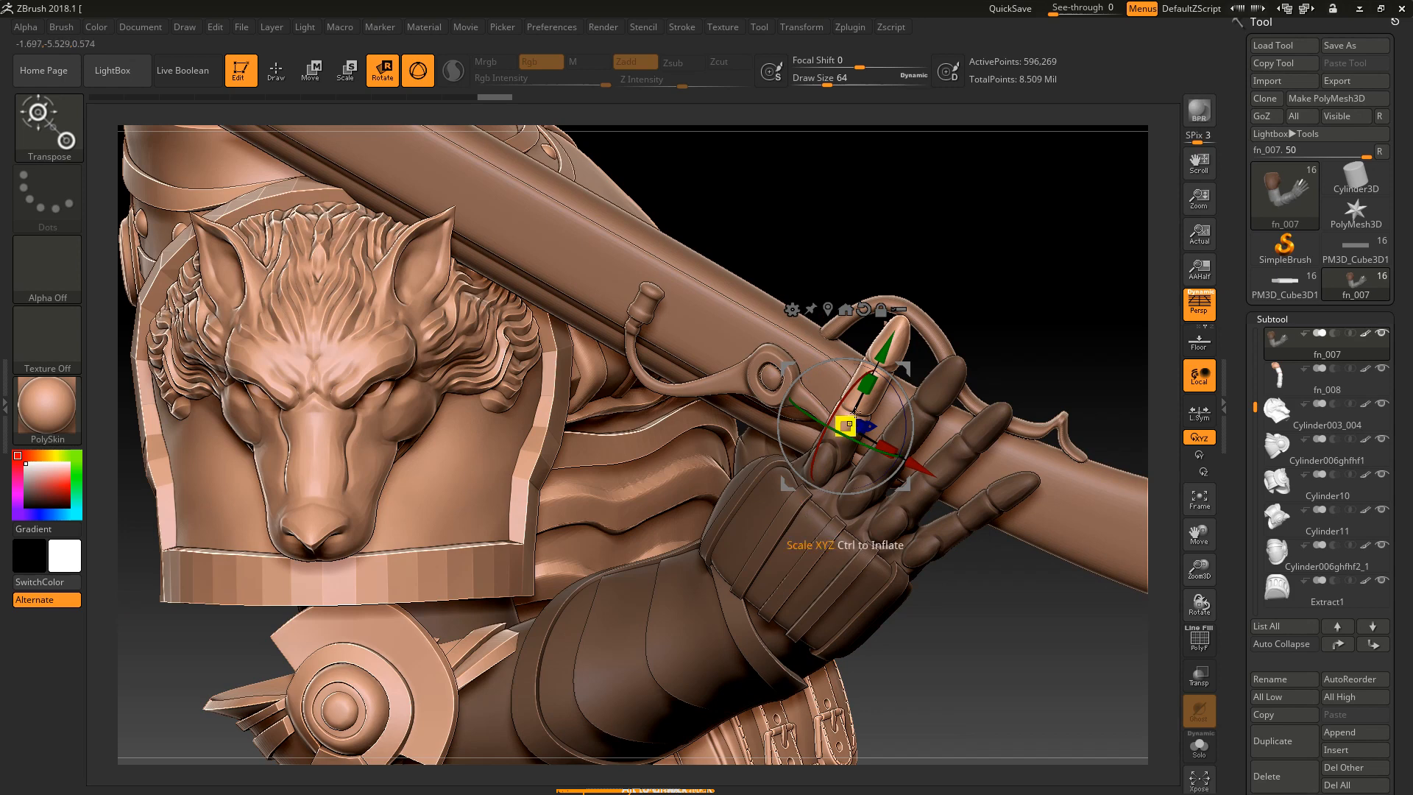
left_click_drag(846, 425, 858, 387)
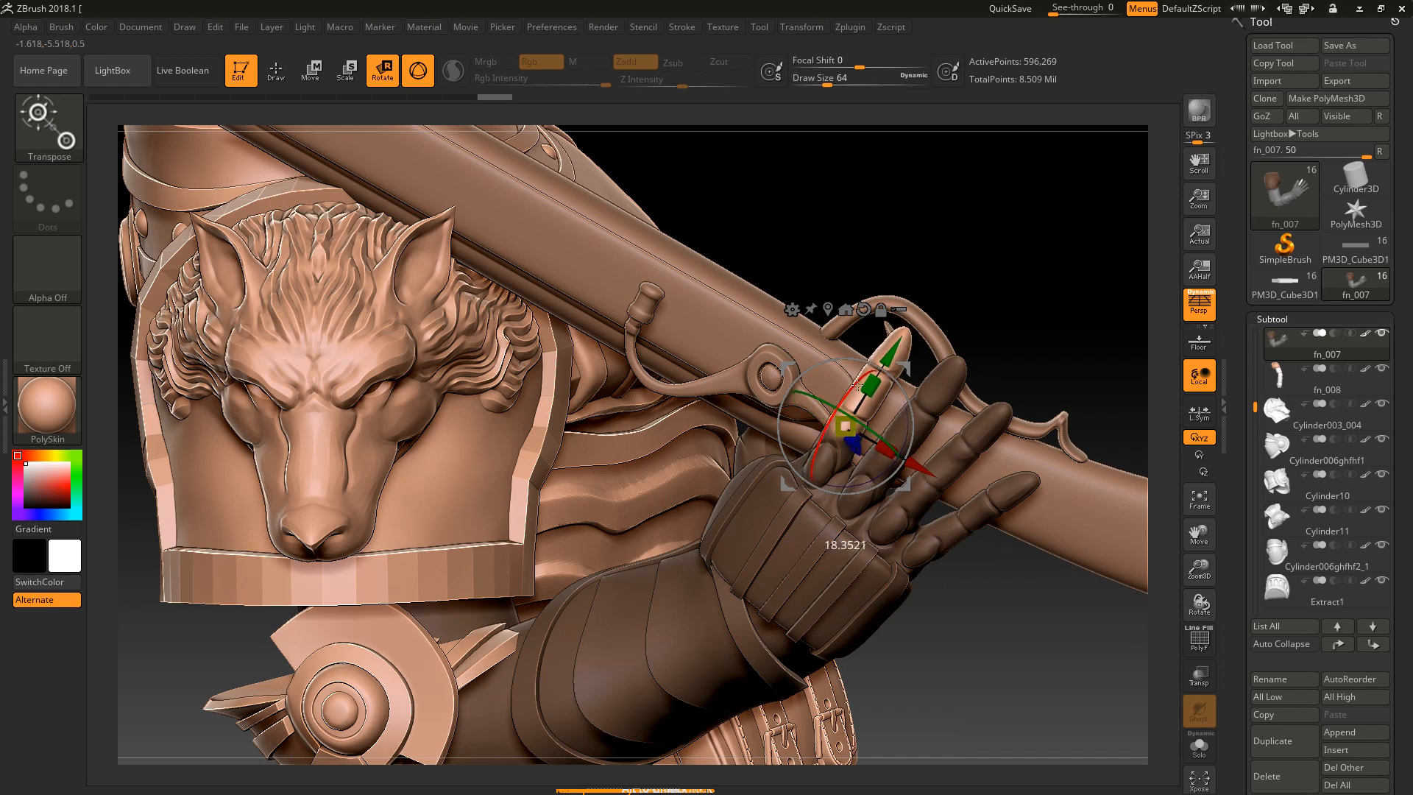
Inspect the rotated finger against the rifle from several angles and clear the arm's mask.
left_click_drag(1019, 250, 975, 393)
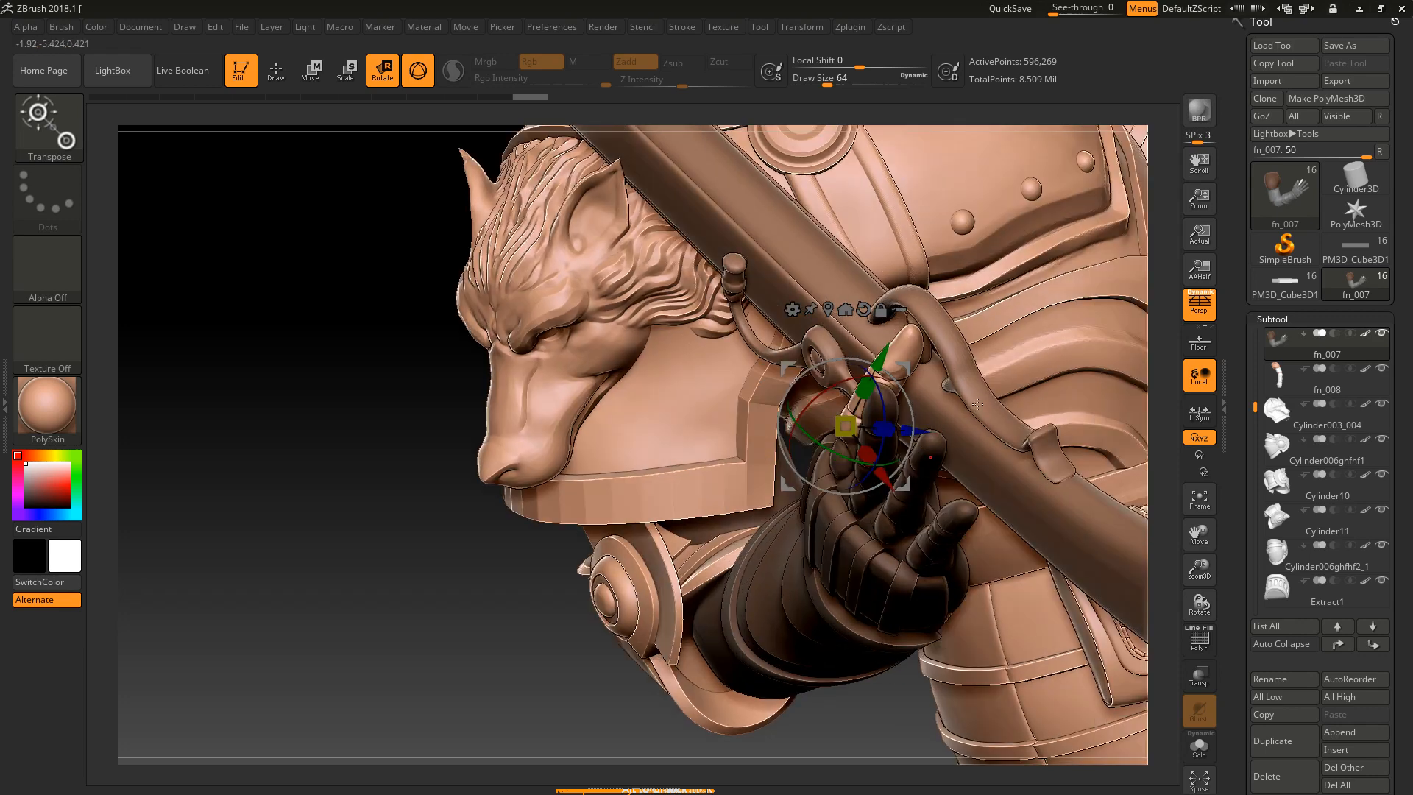
left_click_drag(387, 573, 383, 236, "alt")
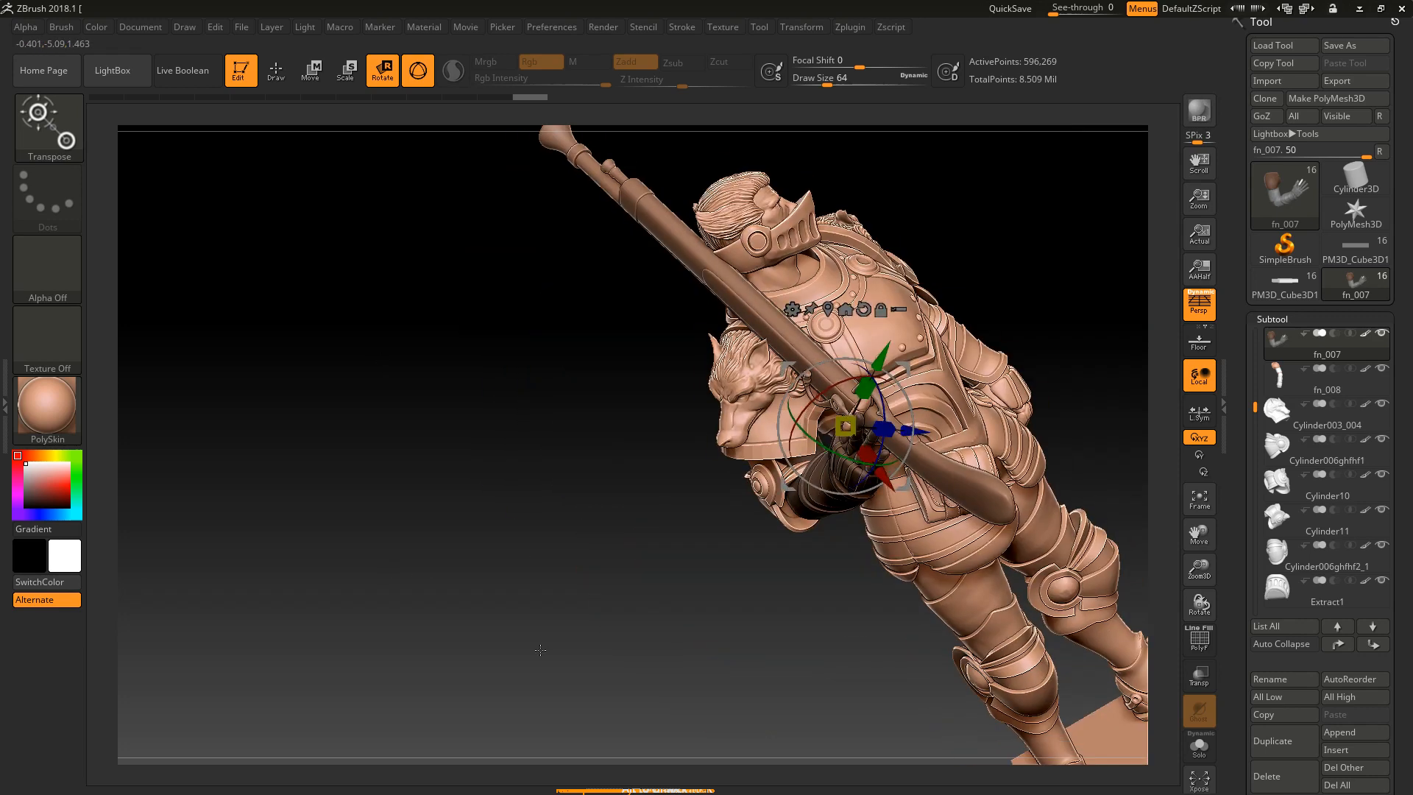
left_click_drag(541, 649, 918, 612)
left_click_drag(404, 348, 396, 343, "ctrl")
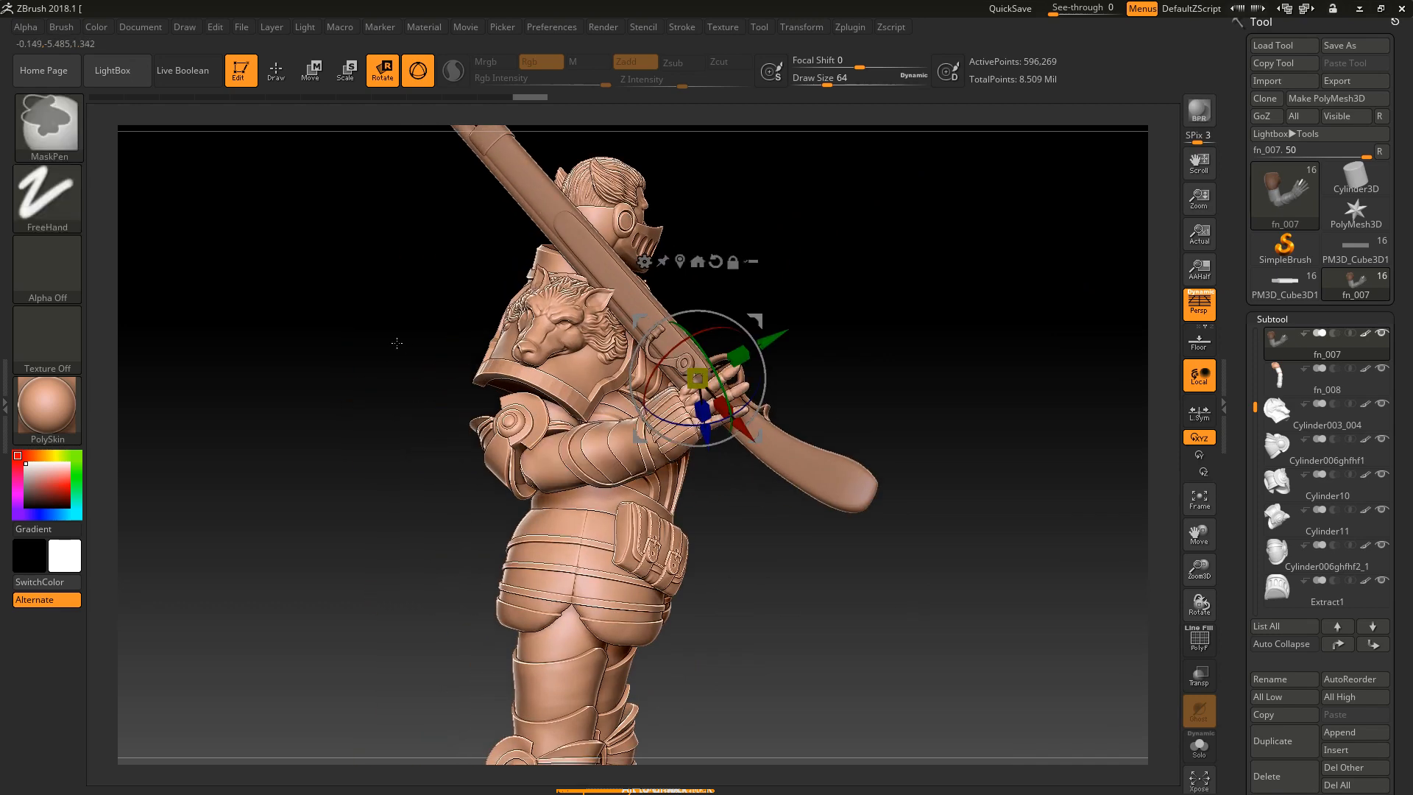
Return to Draw mode and review the knight's full pose from the side and front.
mouse_move(1030, 621)
left_mouse_down()
mouse_move(839, 626)
mouse_move(945, 630)
left_mouse_up()
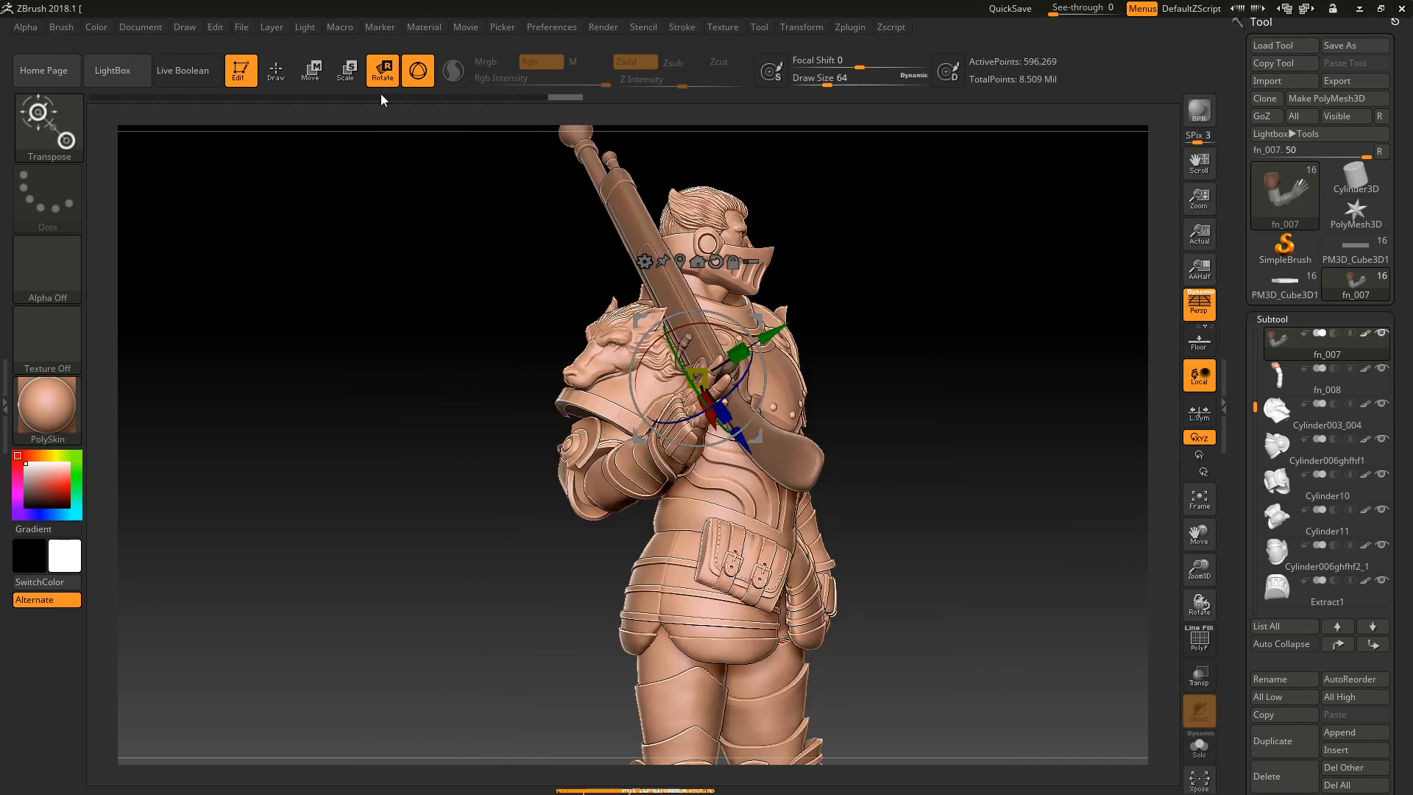
left_click_drag(372, 293, 372, 240, "alt")
left_click_drag(970, 562, 883, 563)
left_click(286, 80)
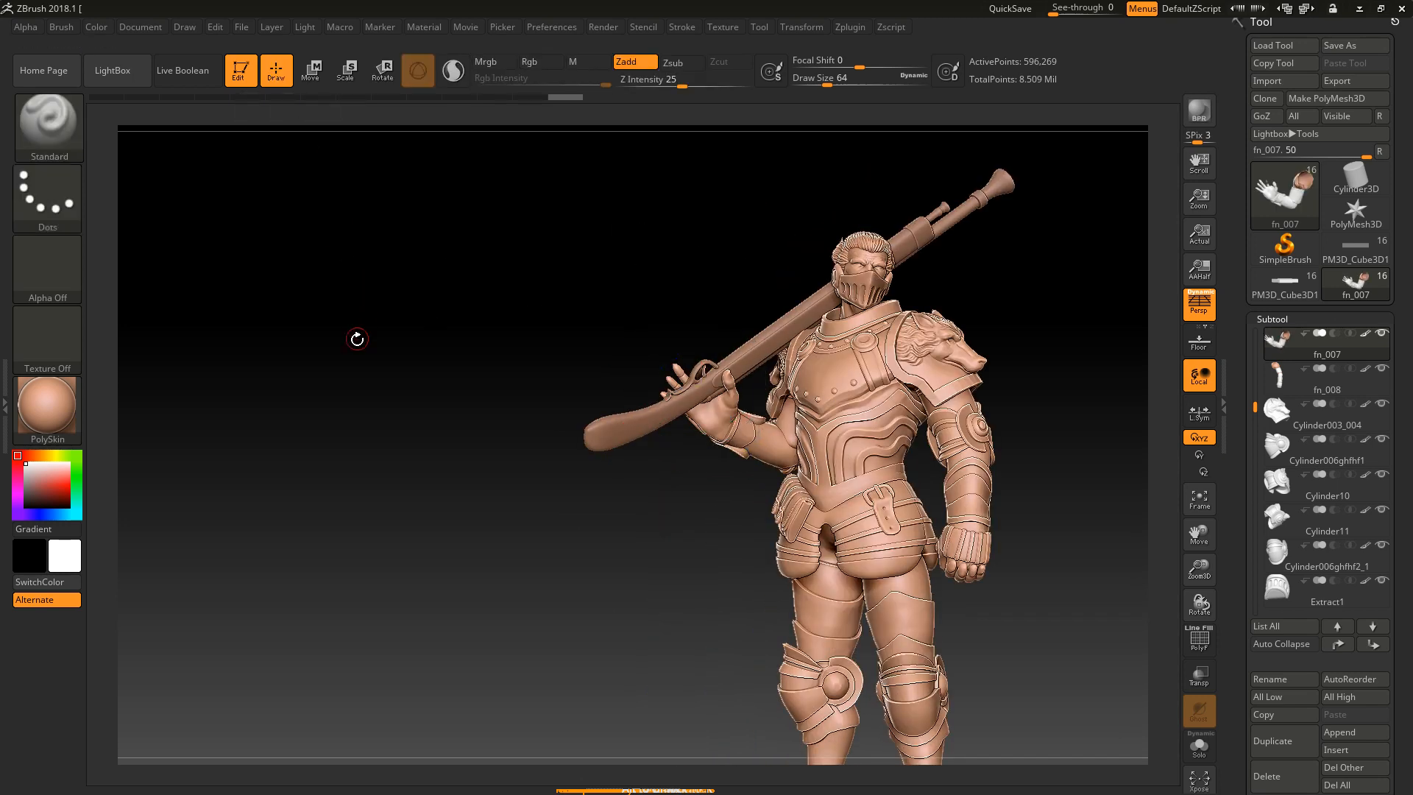
left_click_drag(357, 338, 362, 274, "alt")
left_click_drag(456, 347, 350, 338, "alt")
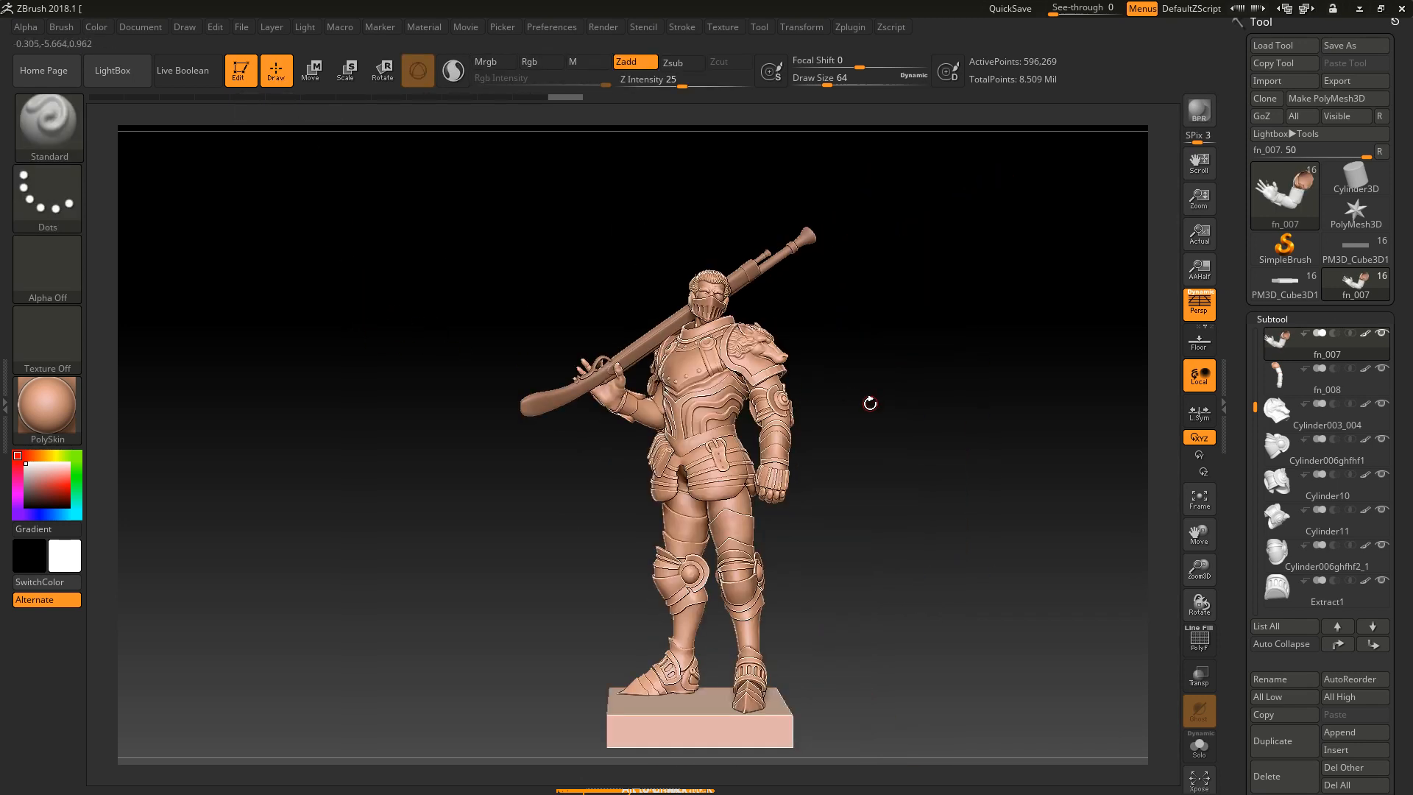
left_click_drag(868, 403, 839, 381, "alt")
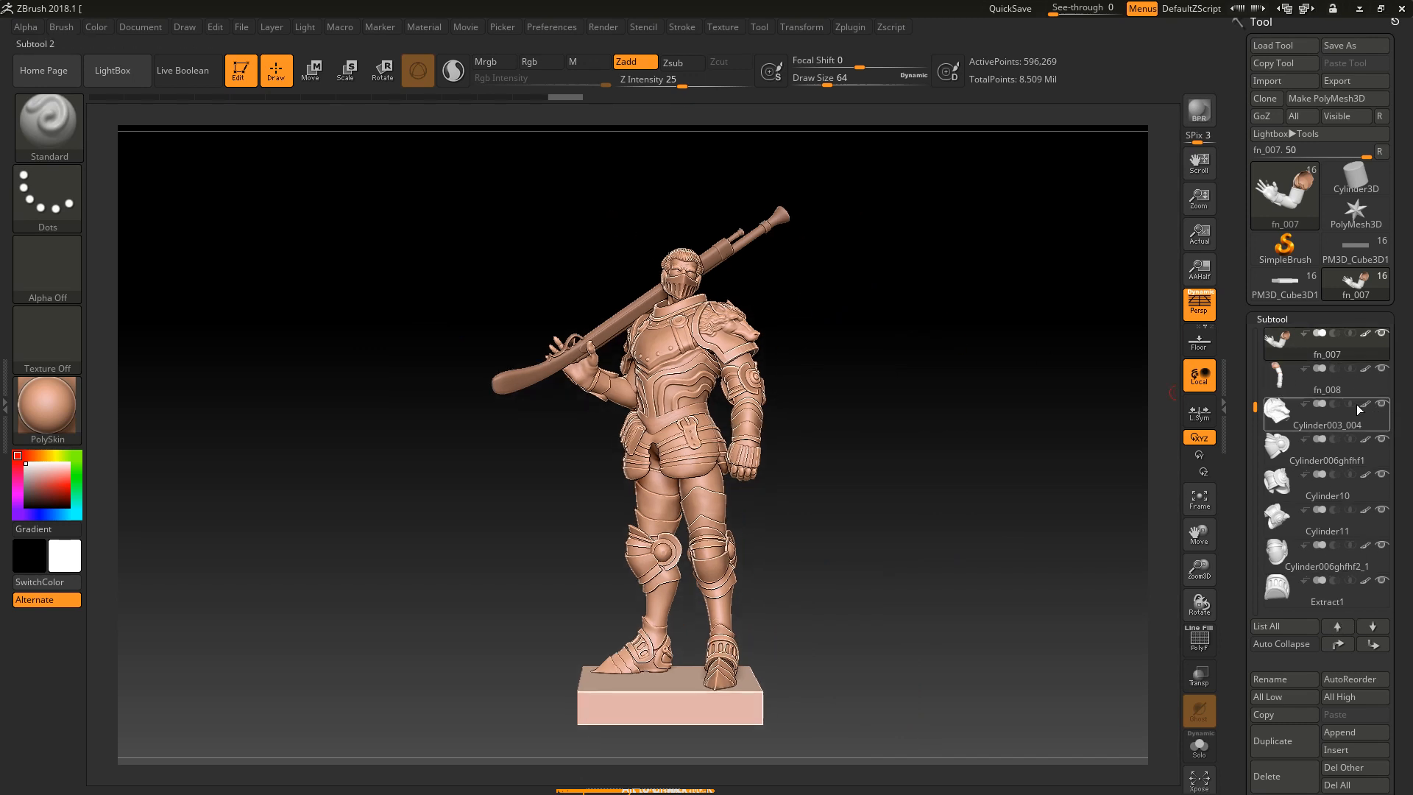
Demonstrate switching between Draw and Move modes, and replace the gizmo with the classic transpose line.
mouse_move(1305, 407)
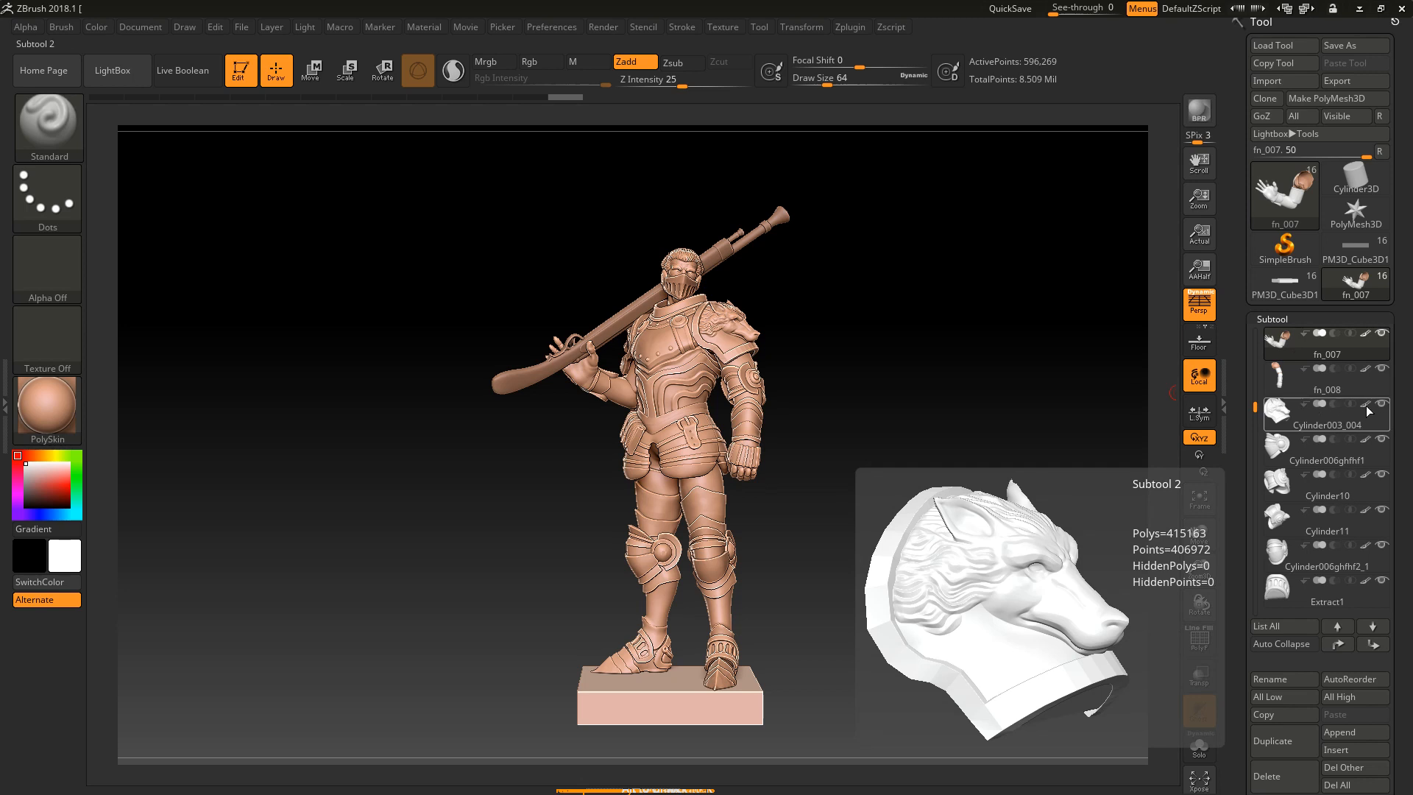
left_click(311, 71)
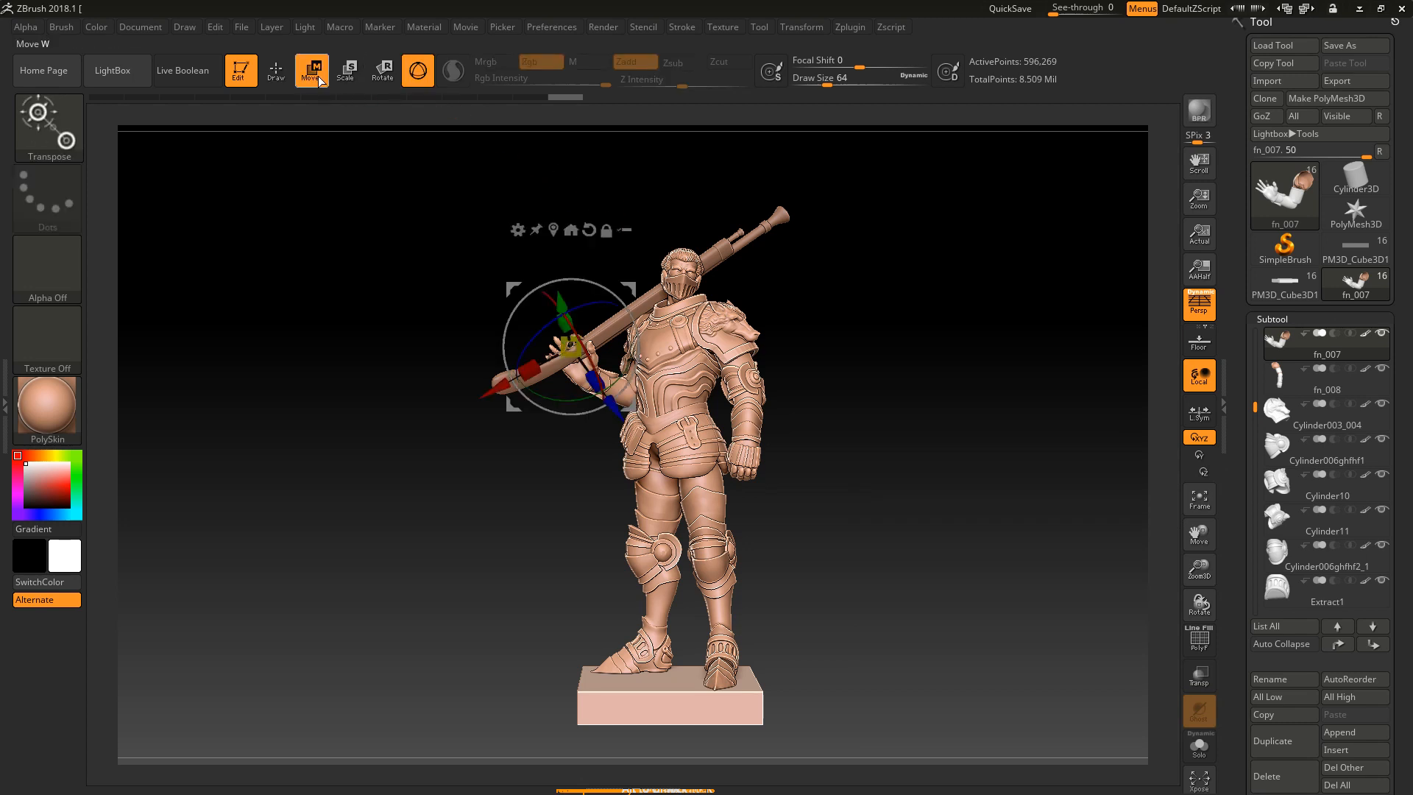
left_click(276, 70)
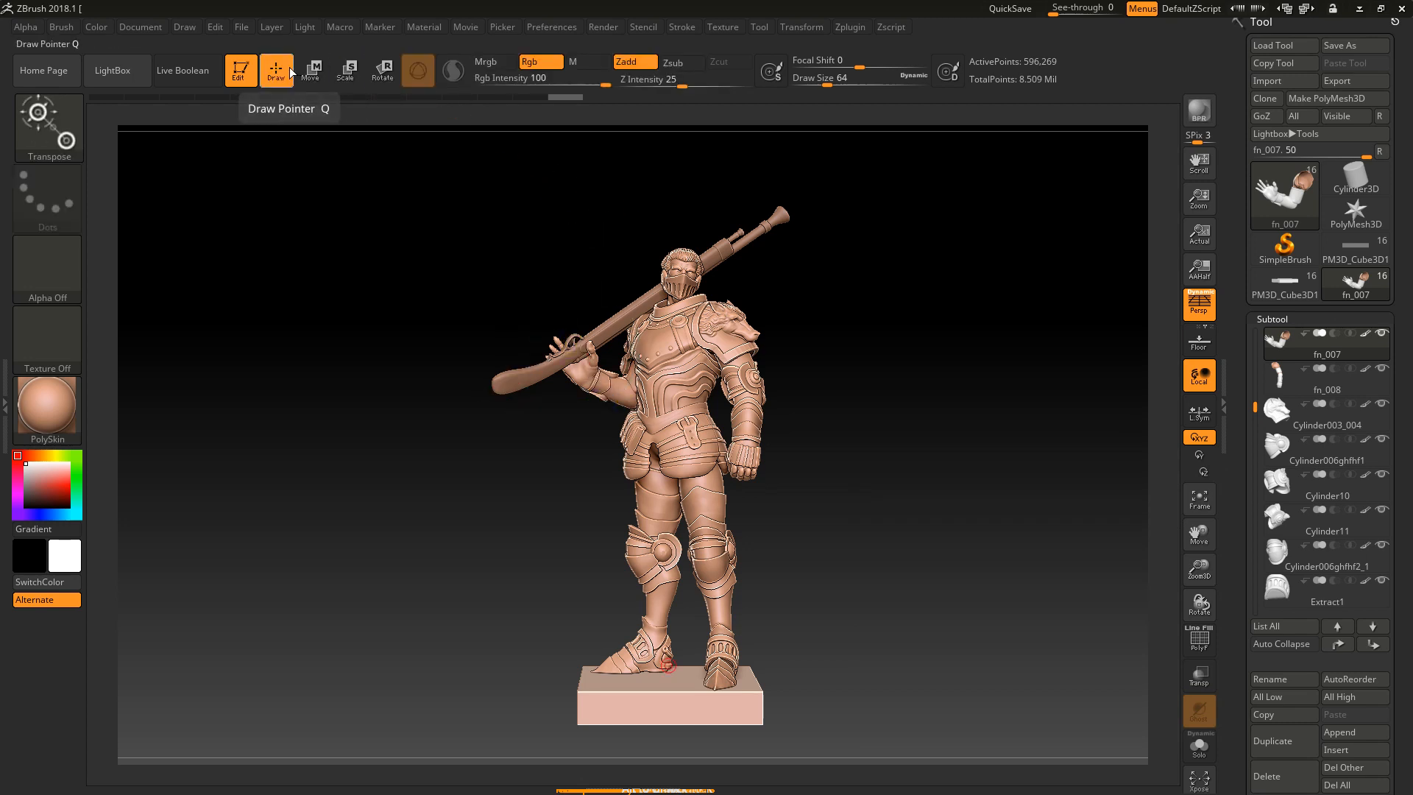
key("w")
left_click(414, 79)
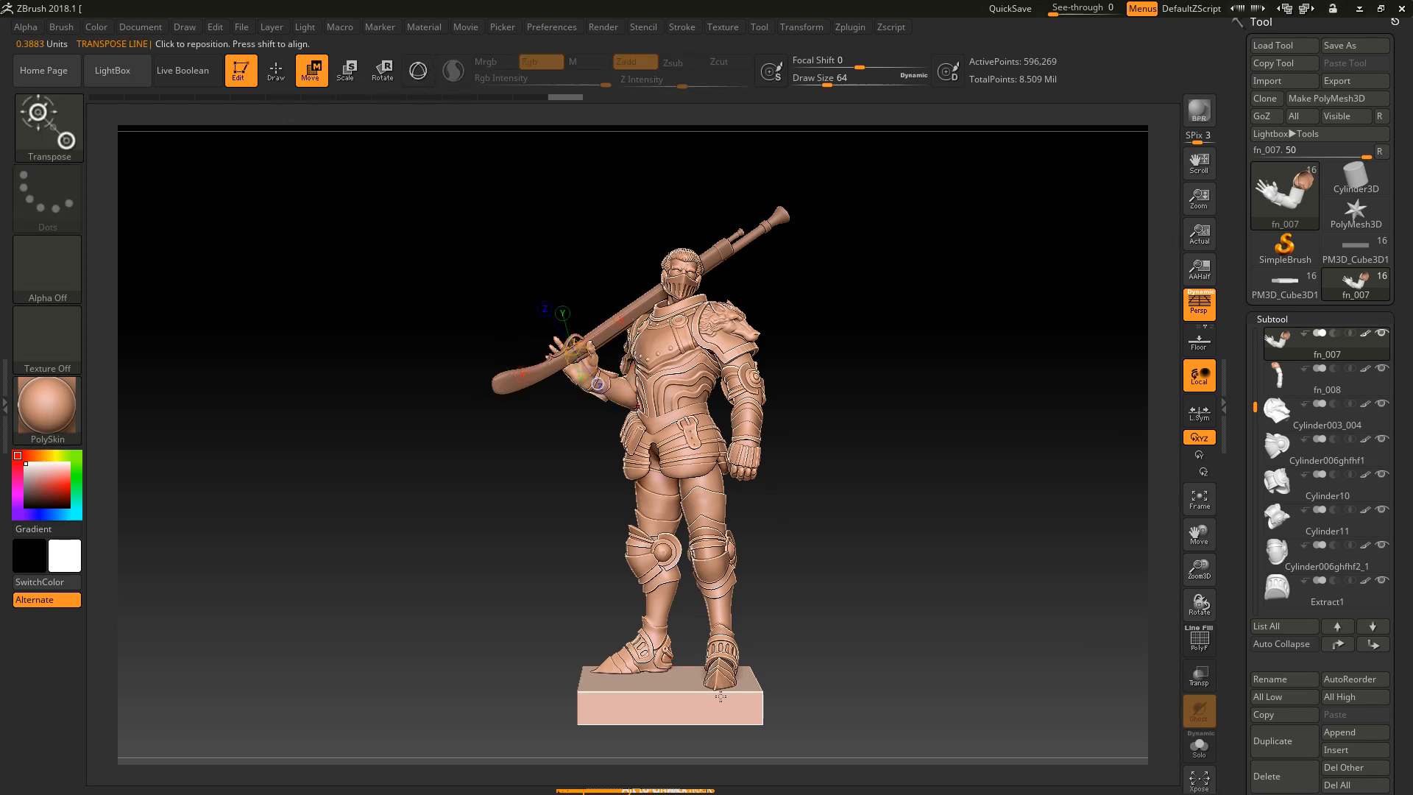
Try moving a part of the arm subtool with a transpose line drawn from the base, and undo the move.
left_click_drag(690, 704, 699, 537, "alt")
key("ctrl+z")
mouse_move(694, 712)
left_mouse_down()
mouse_move(810, 661)
mouse_move(913, 576)
left_mouse_up()
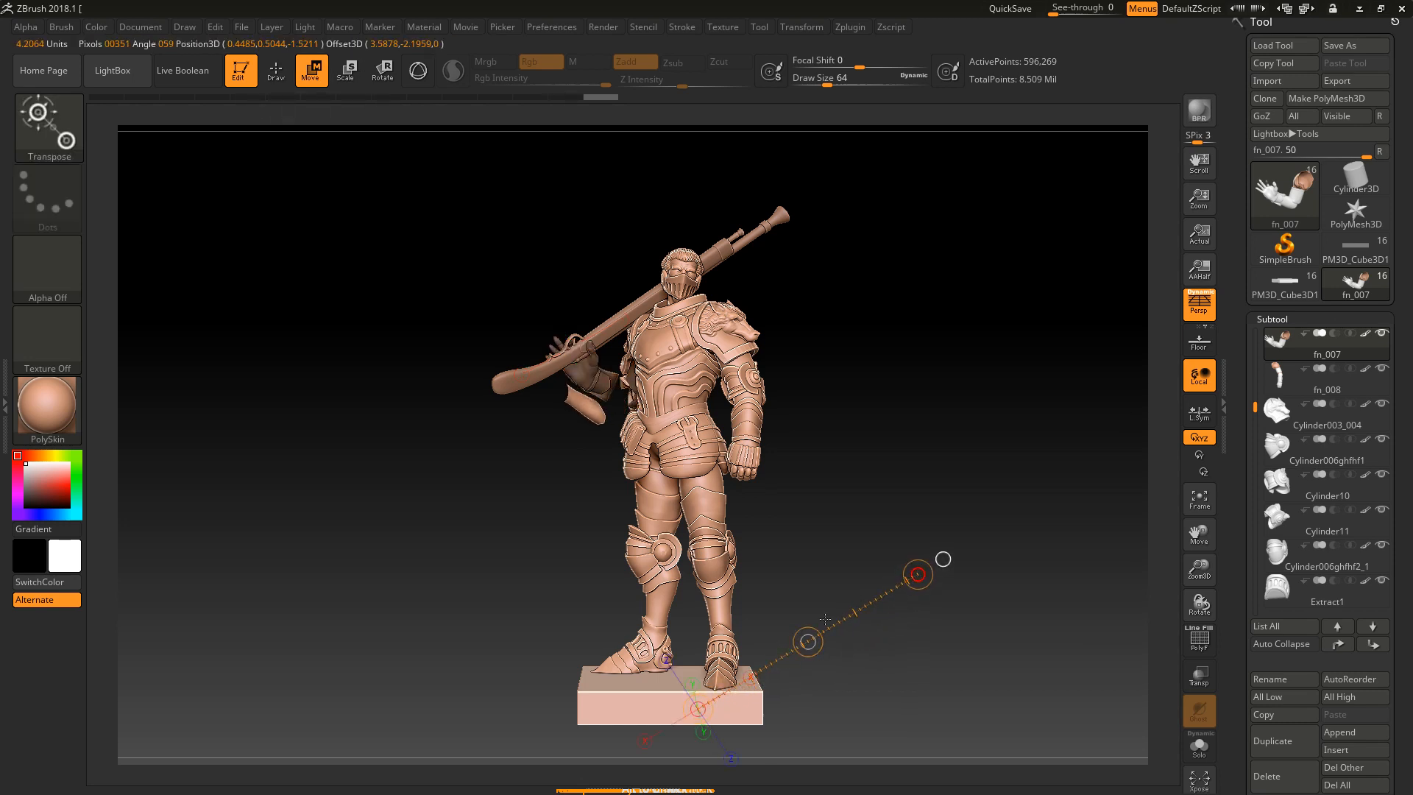
key("ctrl+z")
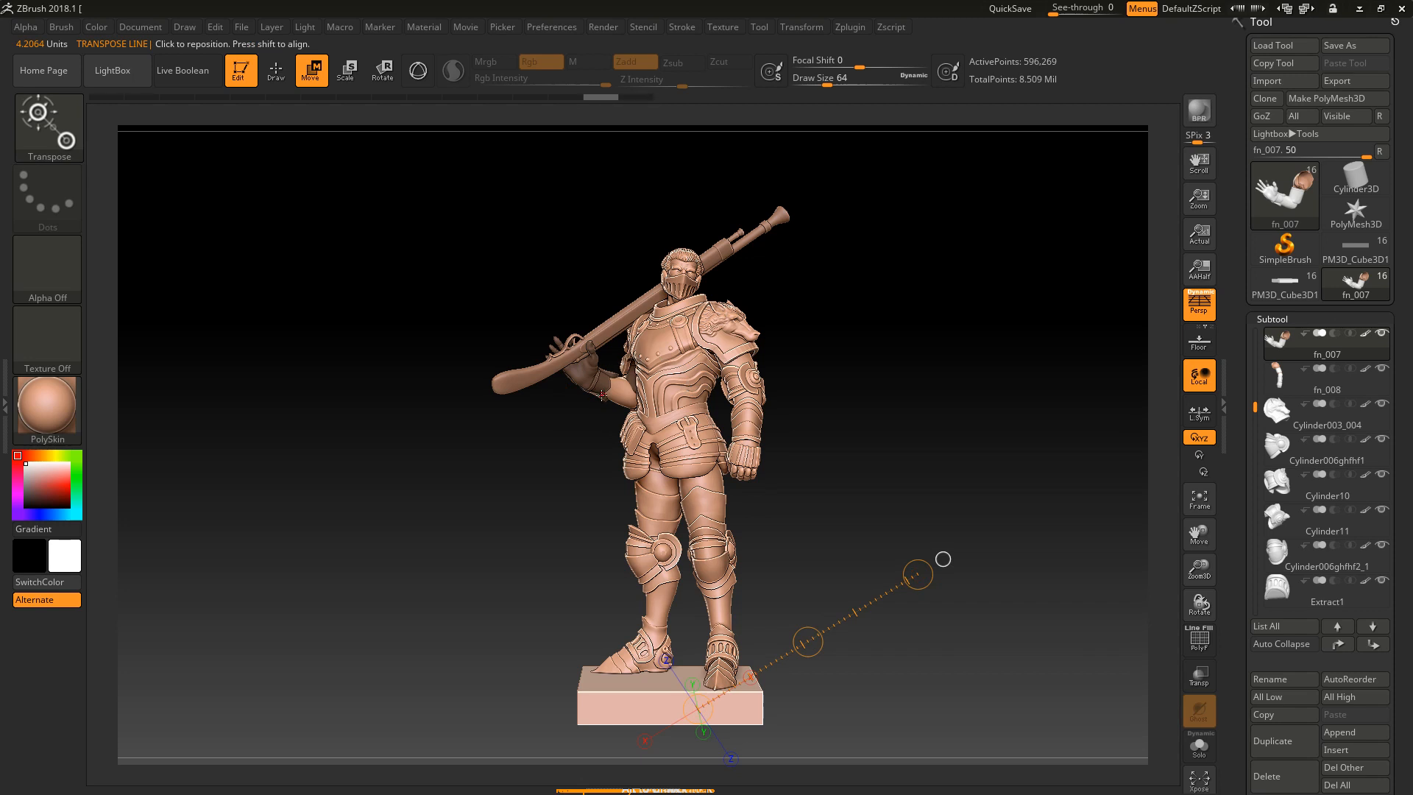
Leave the transpose line for Draw mode and frame the whole knight with its base in the front view.
left_click(276, 69)
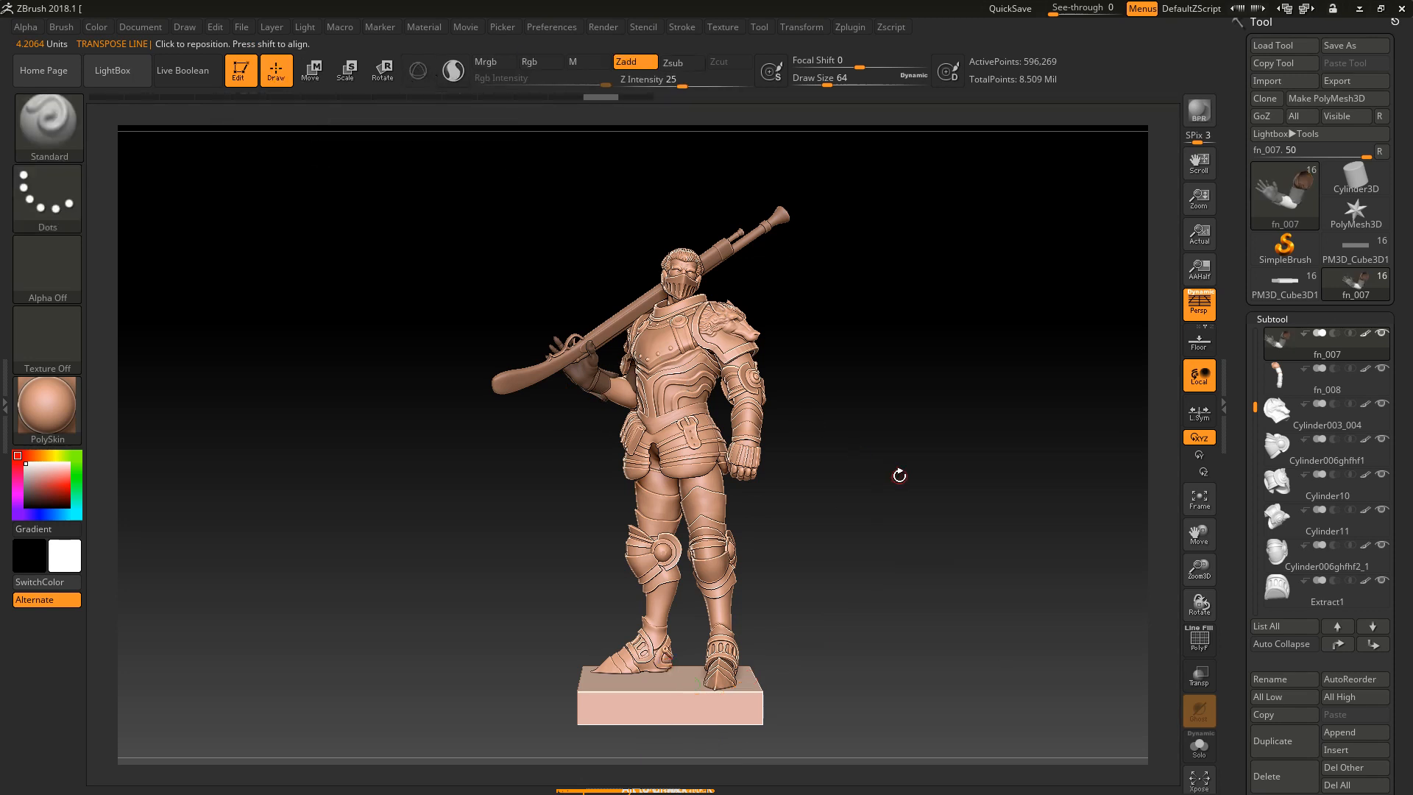
left_click_drag(920, 472, 877, 423, "alt")
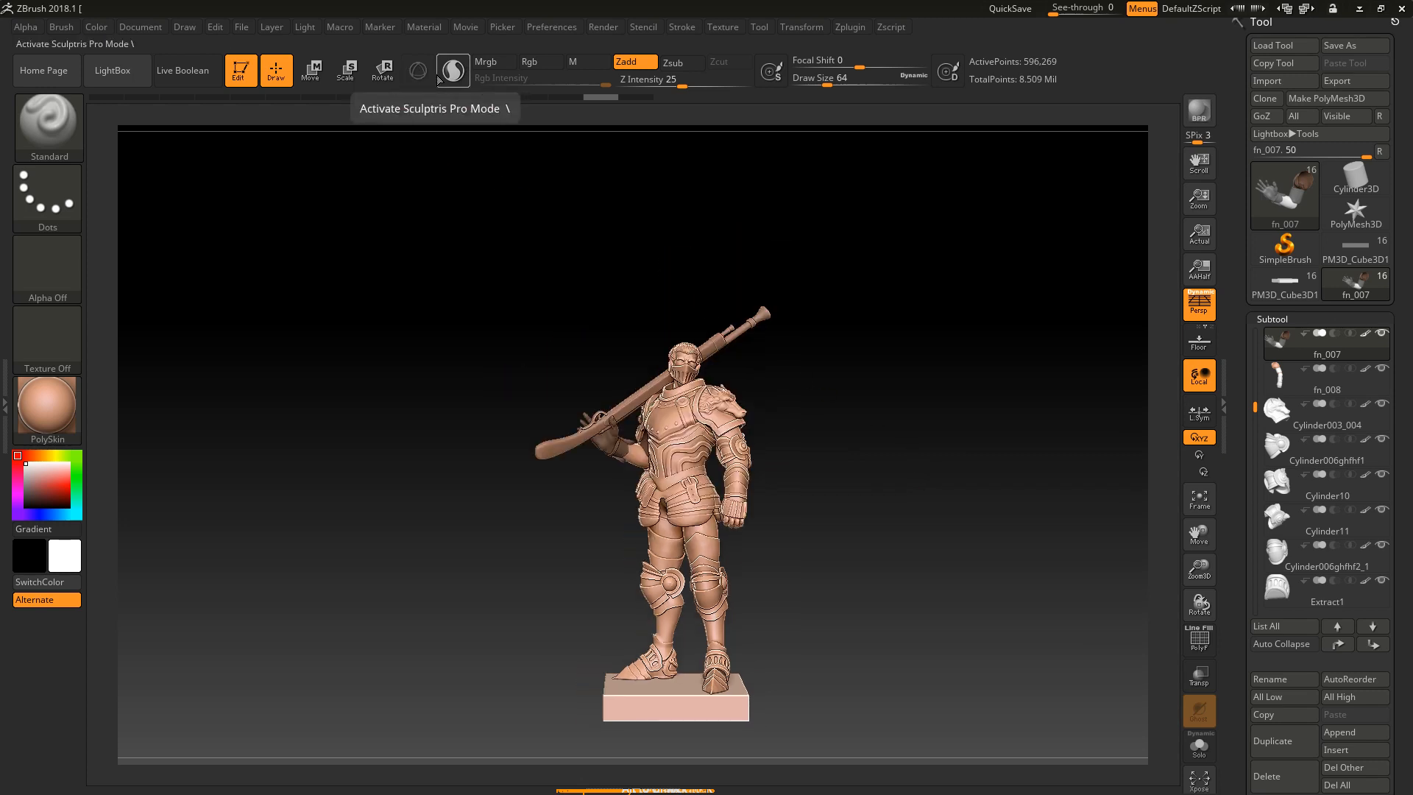
mouse_move(920, 529)
left_mouse_down()
mouse_move(911, 567)
mouse_move(911, 491)
mouse_move(918, 540)
mouse_move(908, 505)
left_mouse_up()
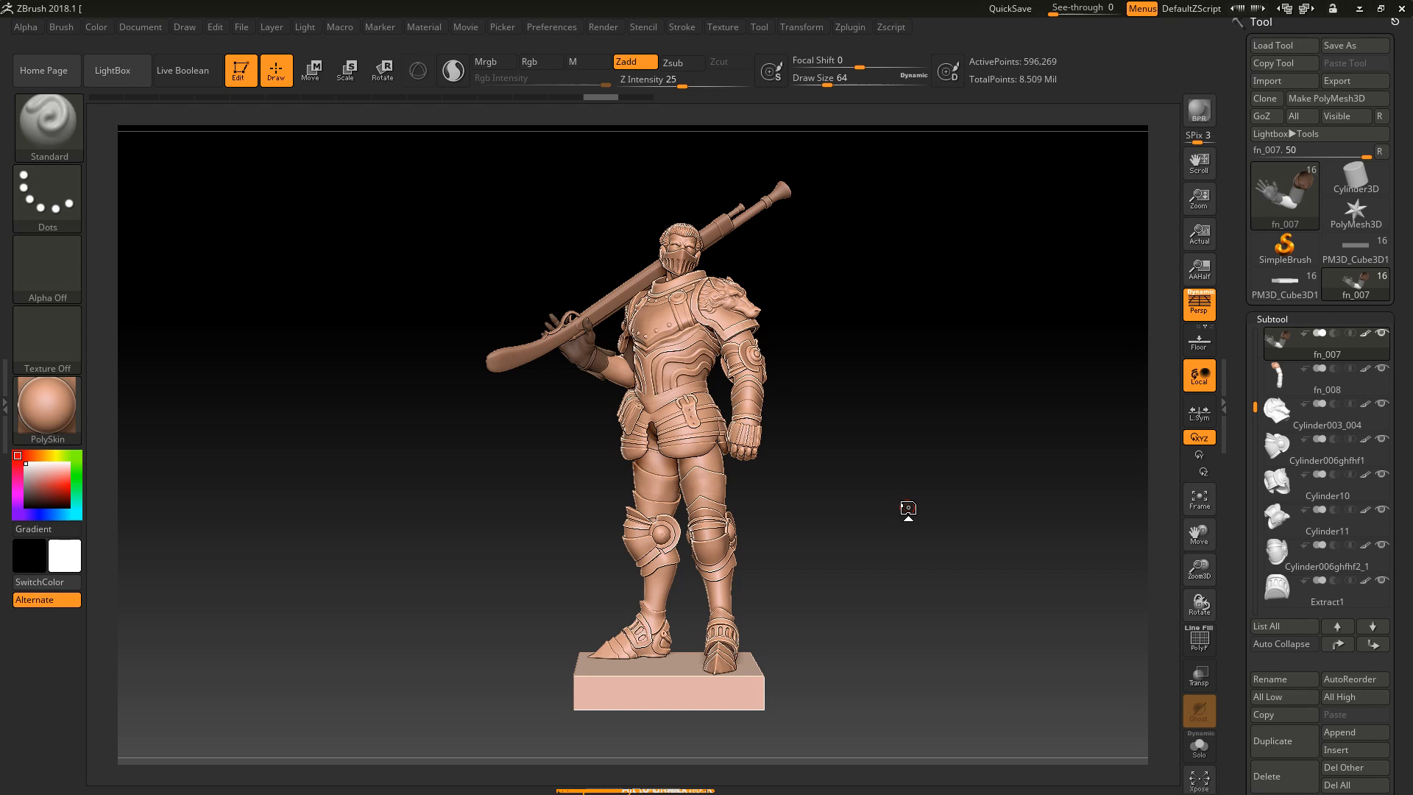
left_click_drag(909, 506, 952, 508)
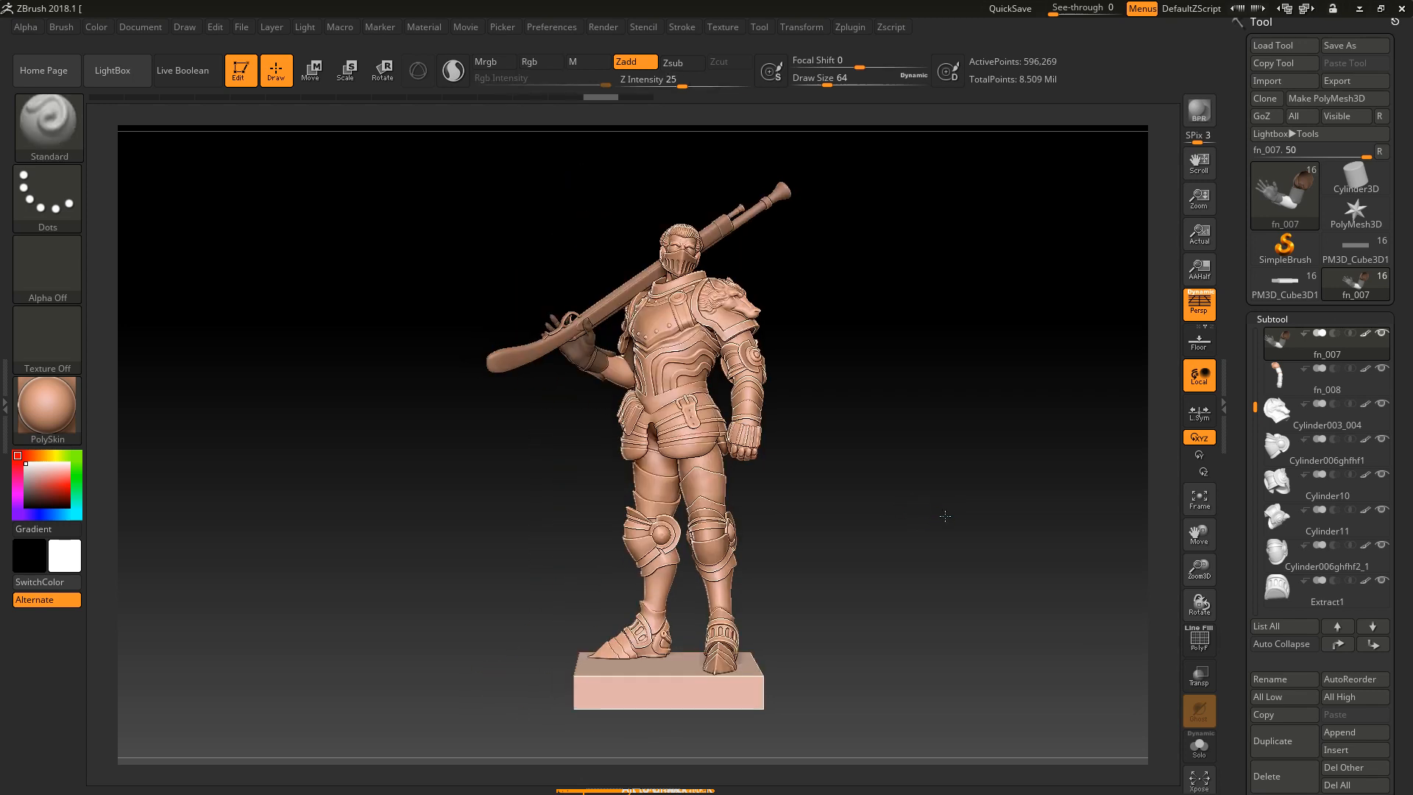
mouse_move(945, 515)
left_mouse_down("alt")
mouse_move(941, 486)
mouse_move(941, 536)
mouse_move(924, 477)
mouse_move(918, 505)
mouse_move(1137, 524)
left_mouse_up("alt")
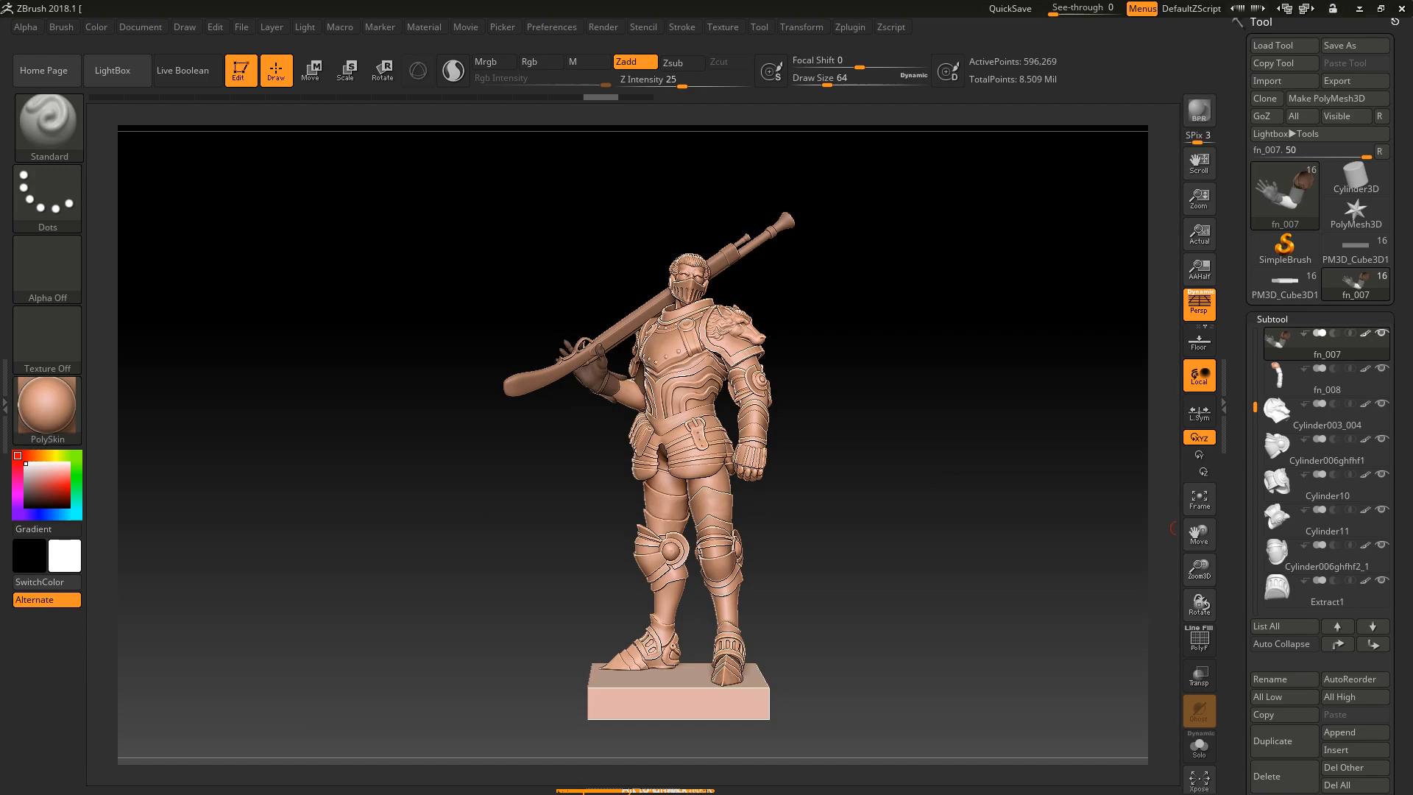